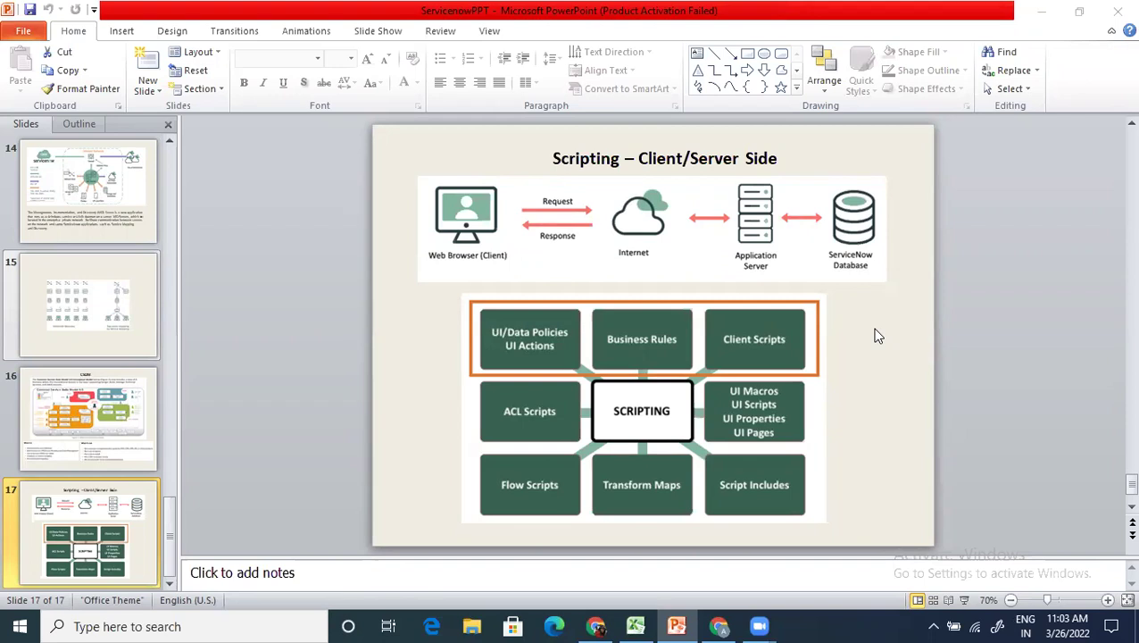
Check the Day 14 Platform Scripting entry in the Excel course content workbook and return to the PowerPoint scripting slide
left_click(636, 626)
left_click(737, 470)
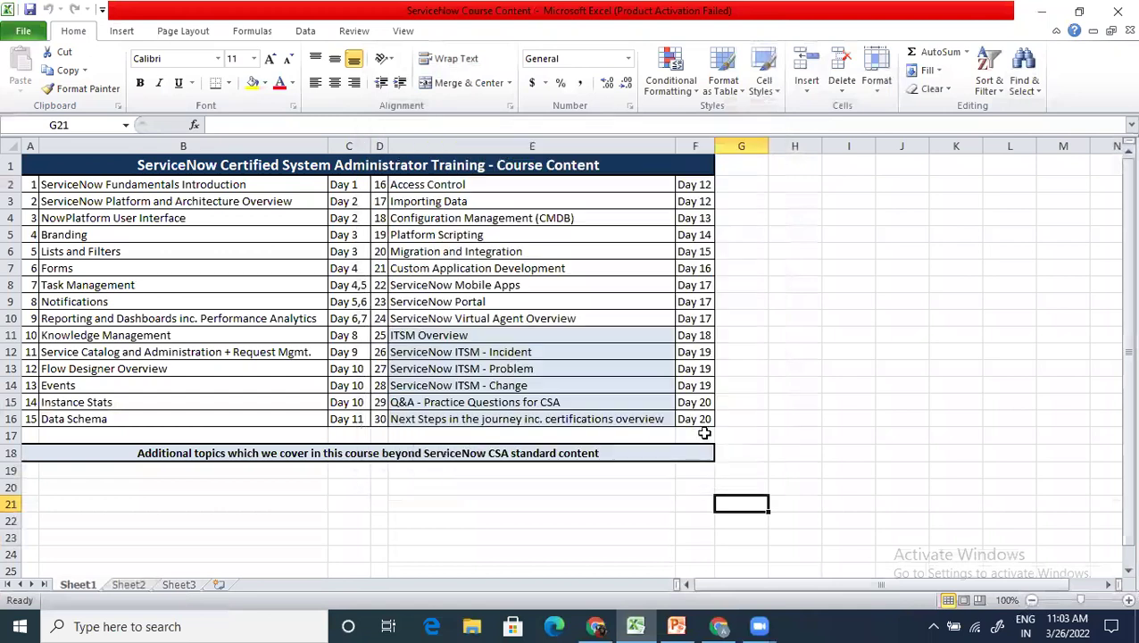
left_click(705, 234)
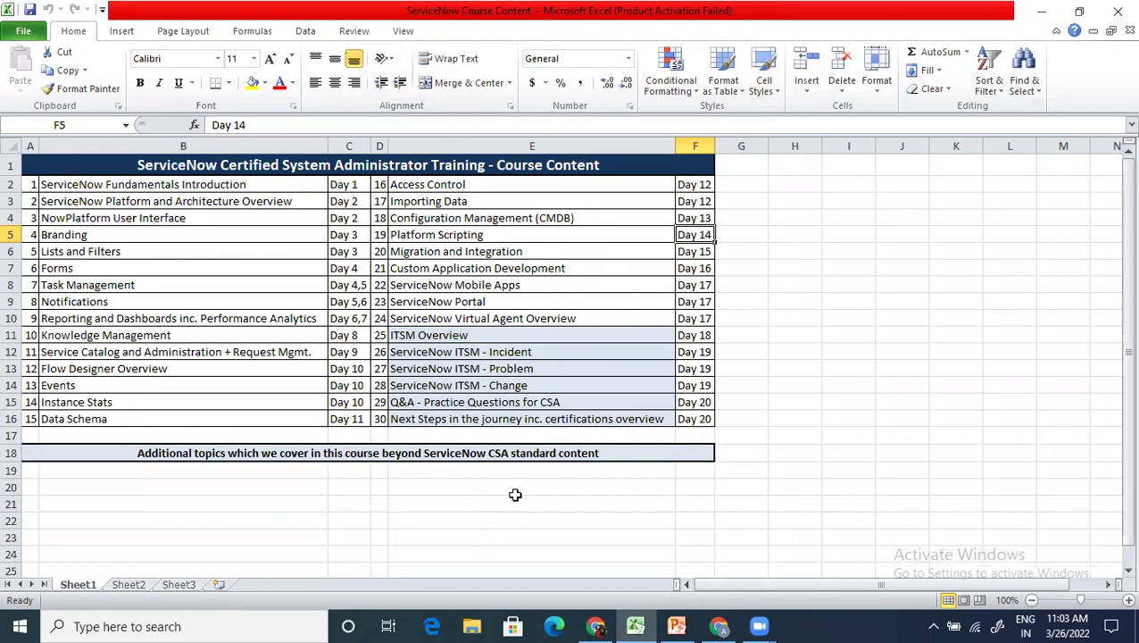
key("alt+Tab")
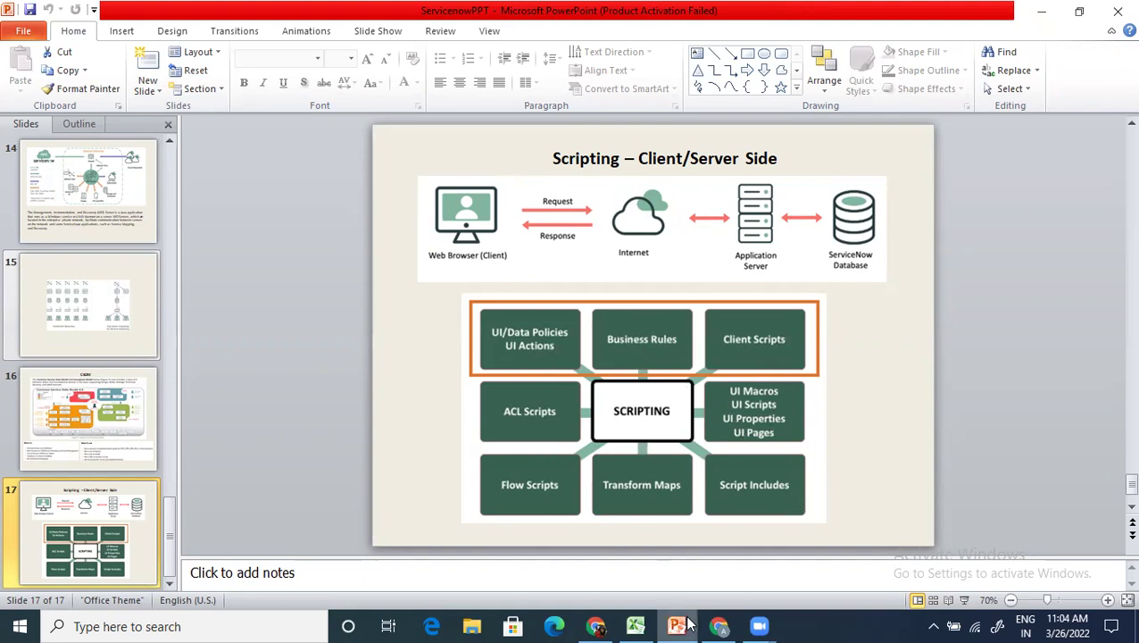
Switch to the ServiceNow instance in Chrome and make the navigator filter ready for entry
mouse_move(727, 625)
left_click(728, 563)
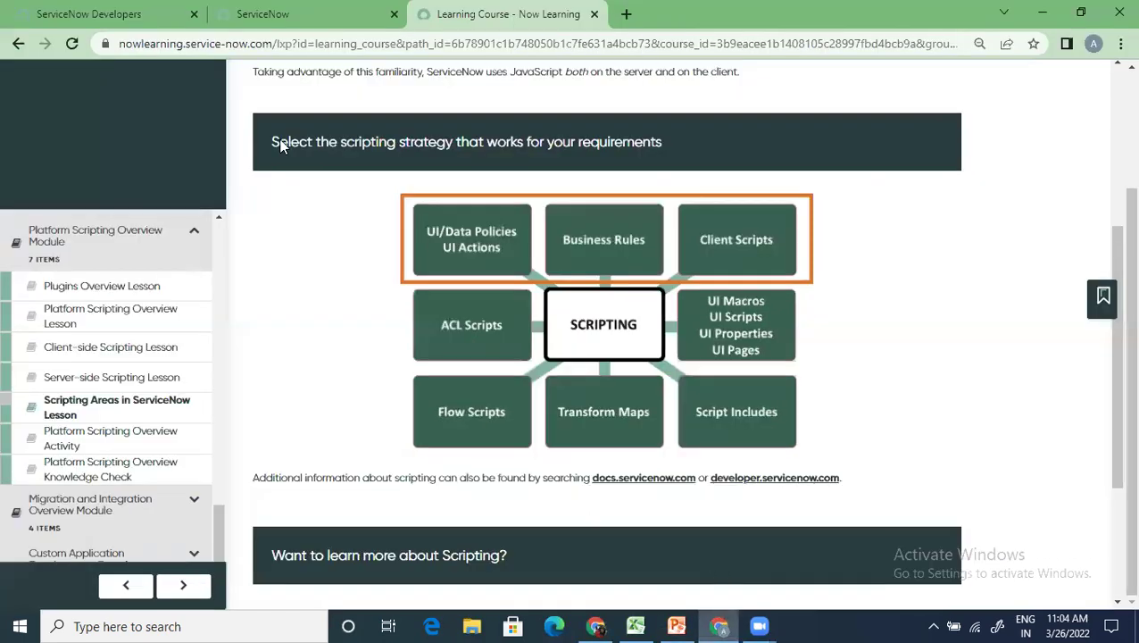
left_click(233, 16)
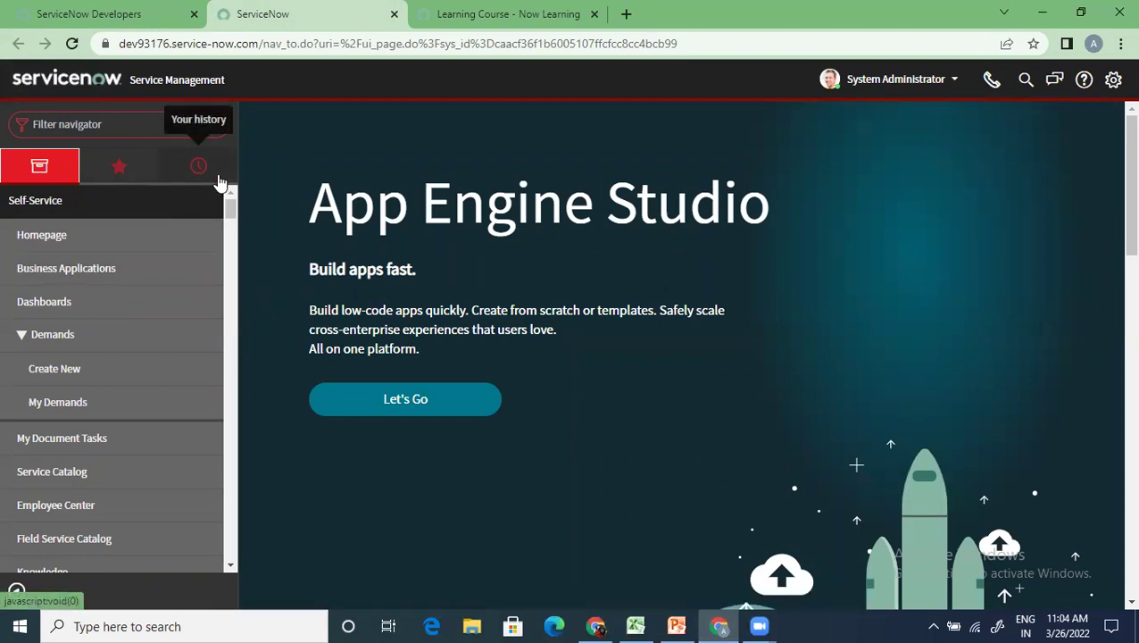
left_click(154, 123)
type("list")
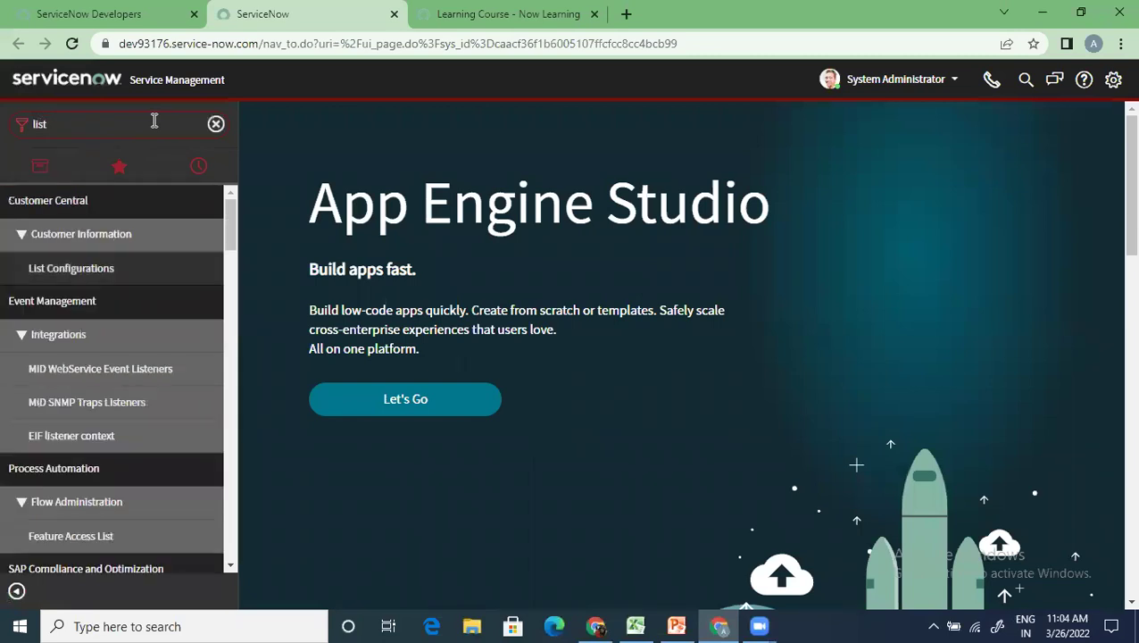
scroll(136, 426, "down", 3)
scroll(137, 427, "down", 3)
scroll(133, 433, "up", 6)
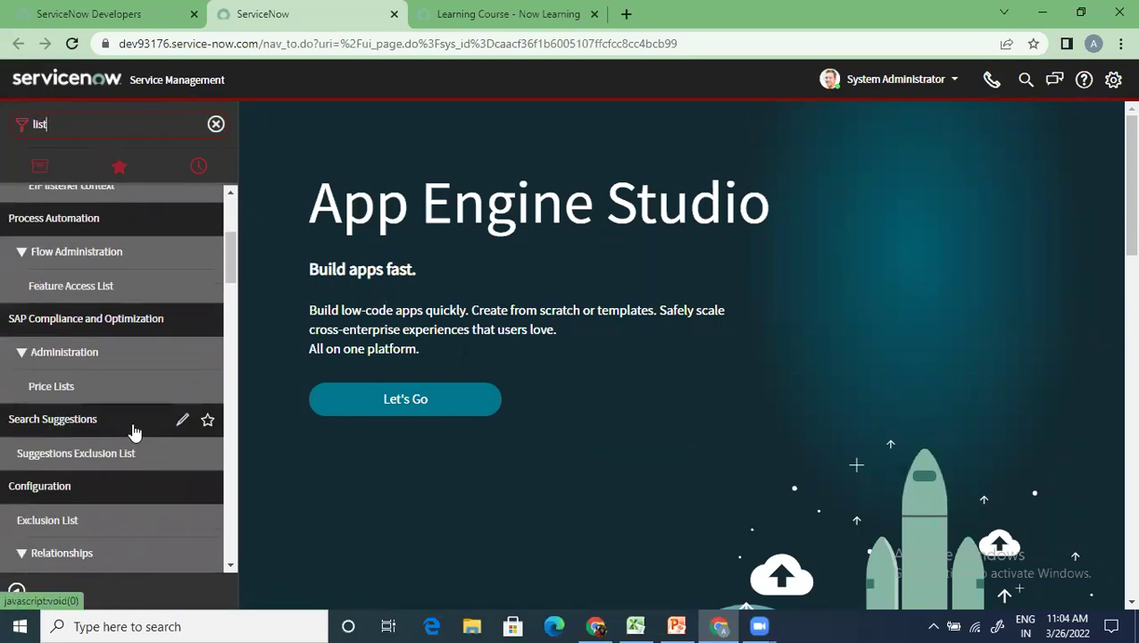
key("BackSpace")
key("BackSpace")
key("BackSpace")
key("BackSpace")
Filter the navigator for "incident" and open the "test 19mar" incident from the list of all incidents
type("incident")
scroll(134, 432, "down", 5)
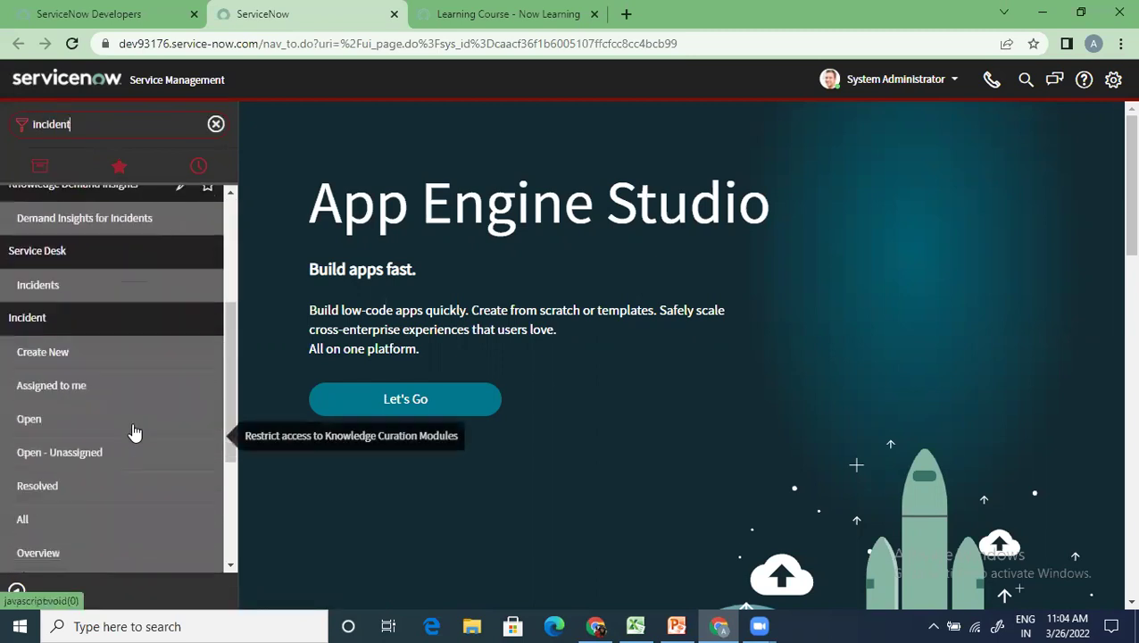
left_click(32, 527)
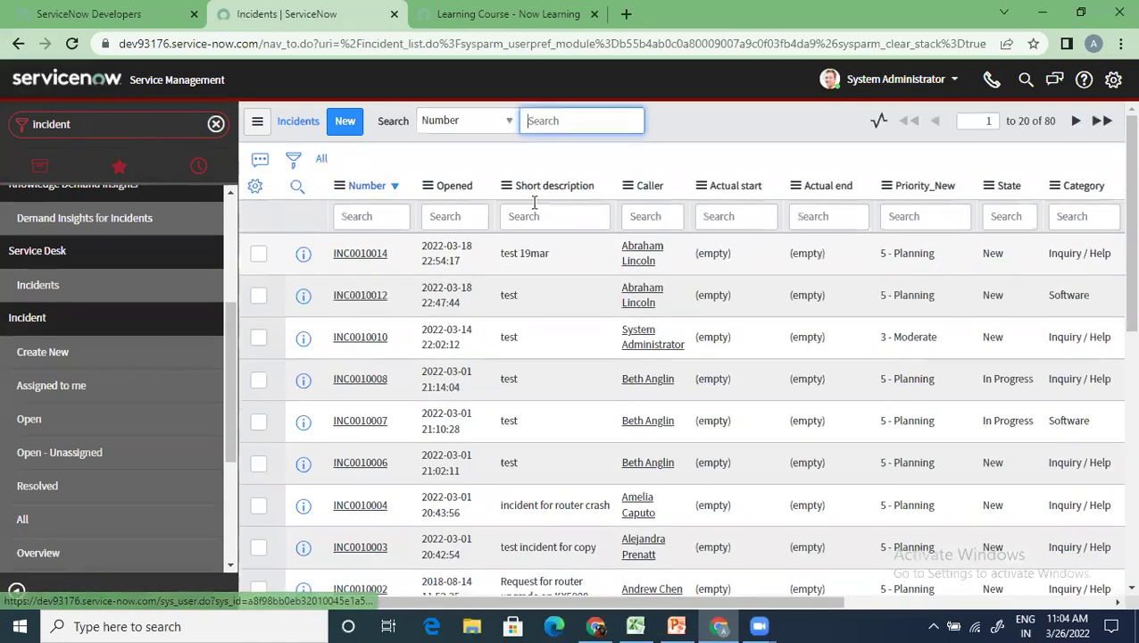
left_click(358, 255)
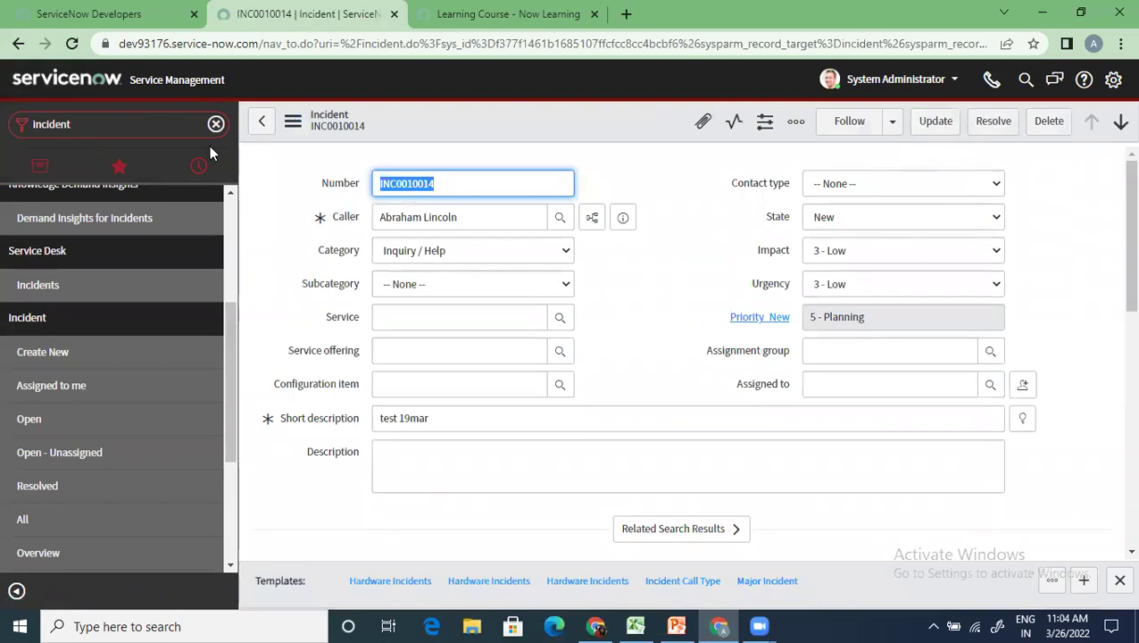
Examine the actions offered in the incident form's header context menu, then close it without choosing any
left_click(294, 123)
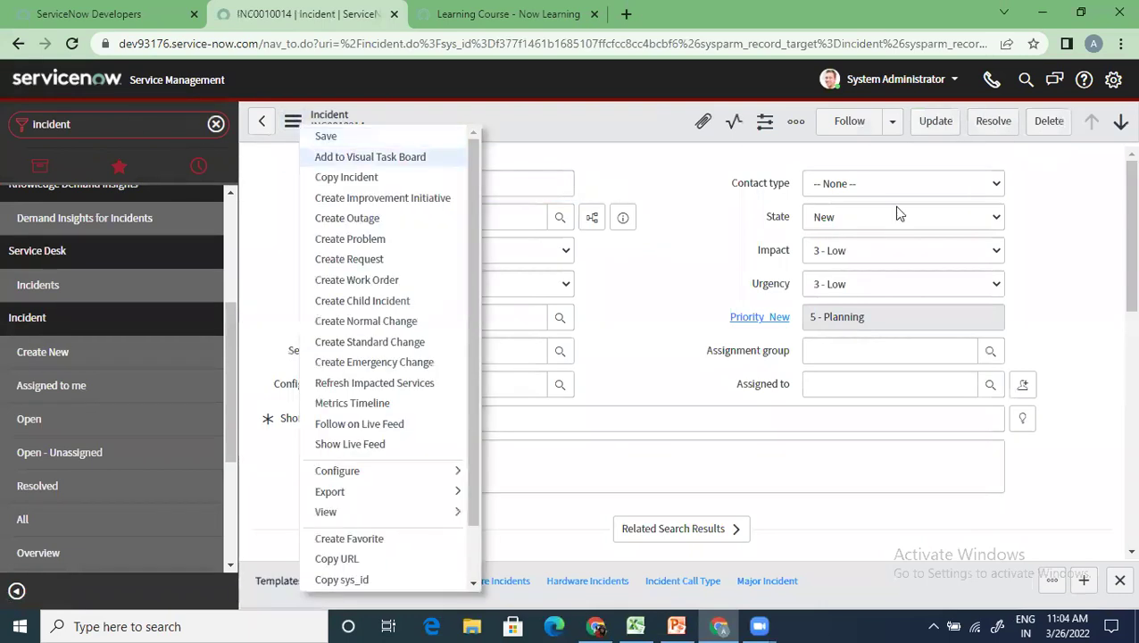
key("Escape")
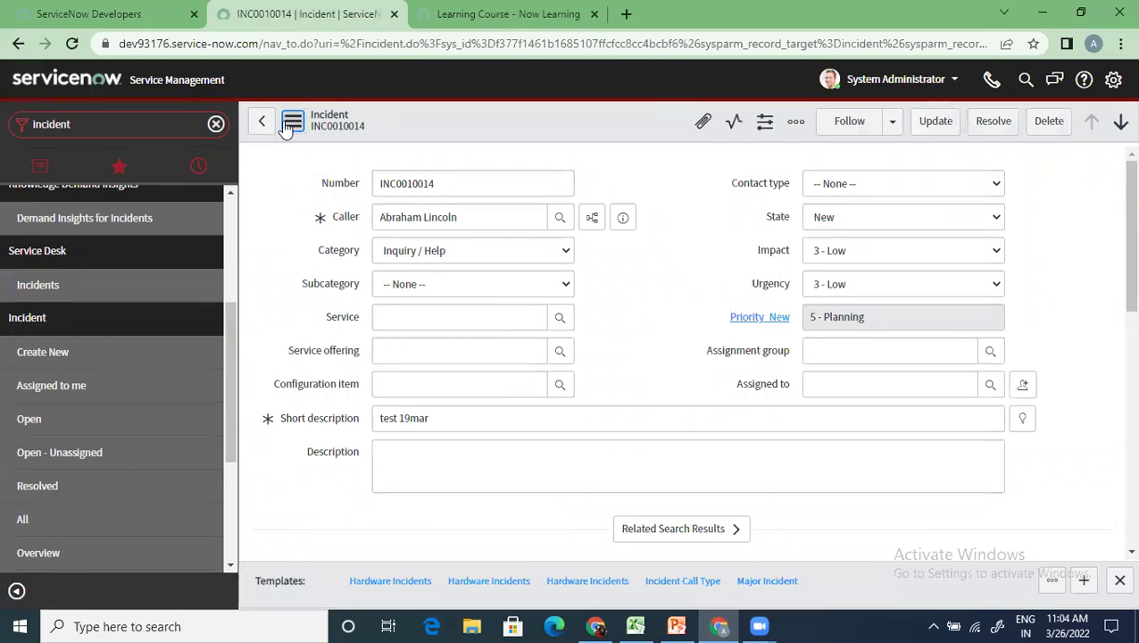
left_click(286, 126)
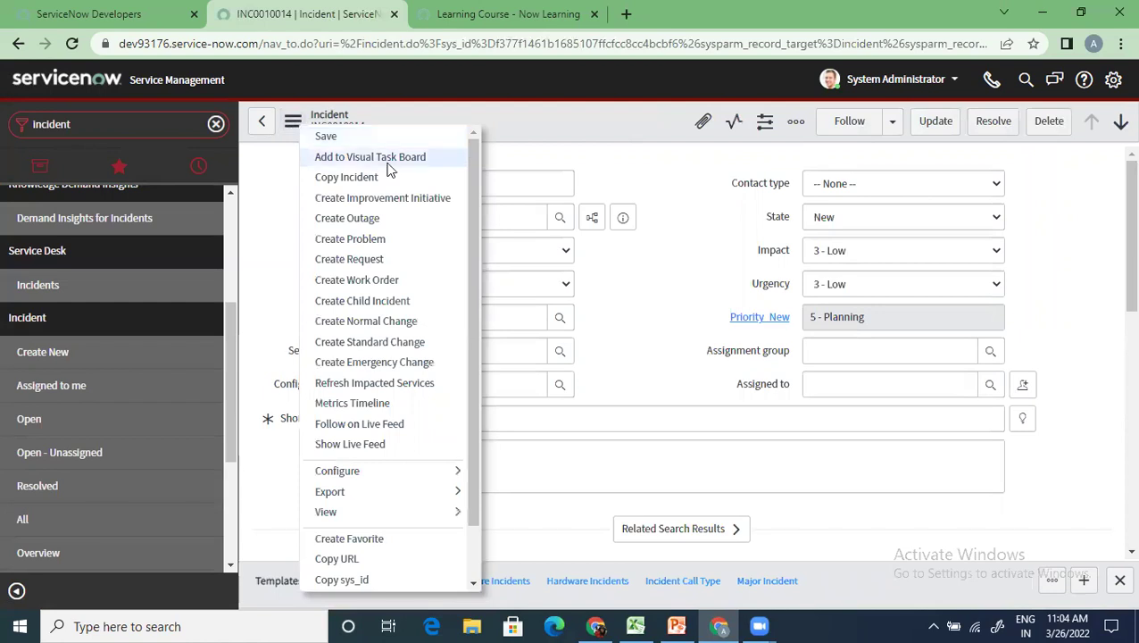
scroll(384, 357, "down", 1)
scroll(458, 300, "up", 1)
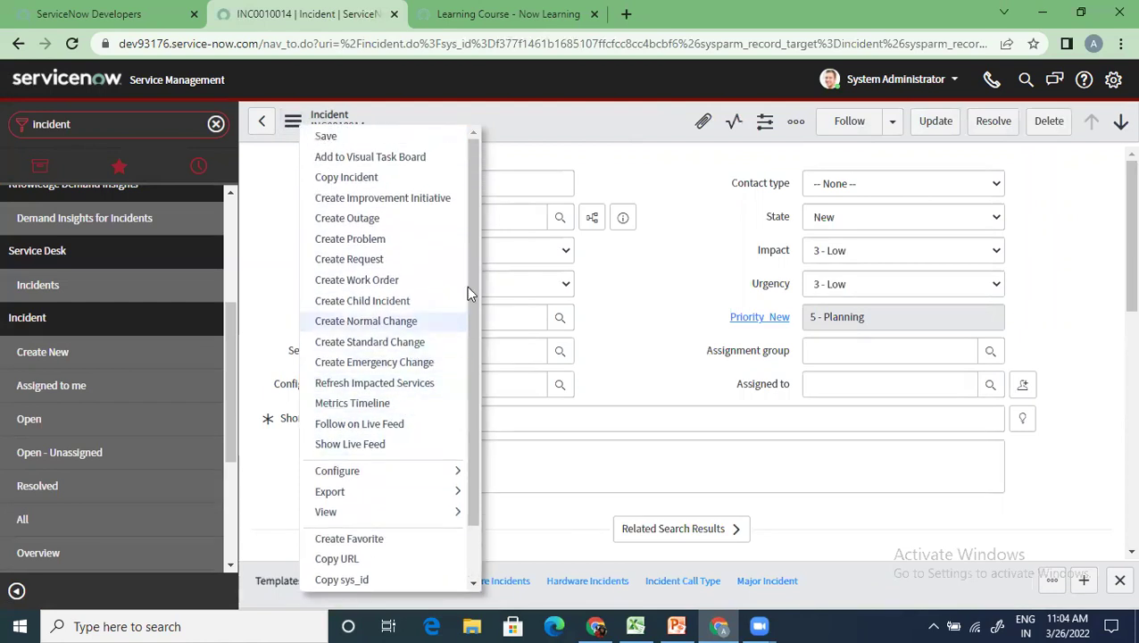
left_click(501, 170)
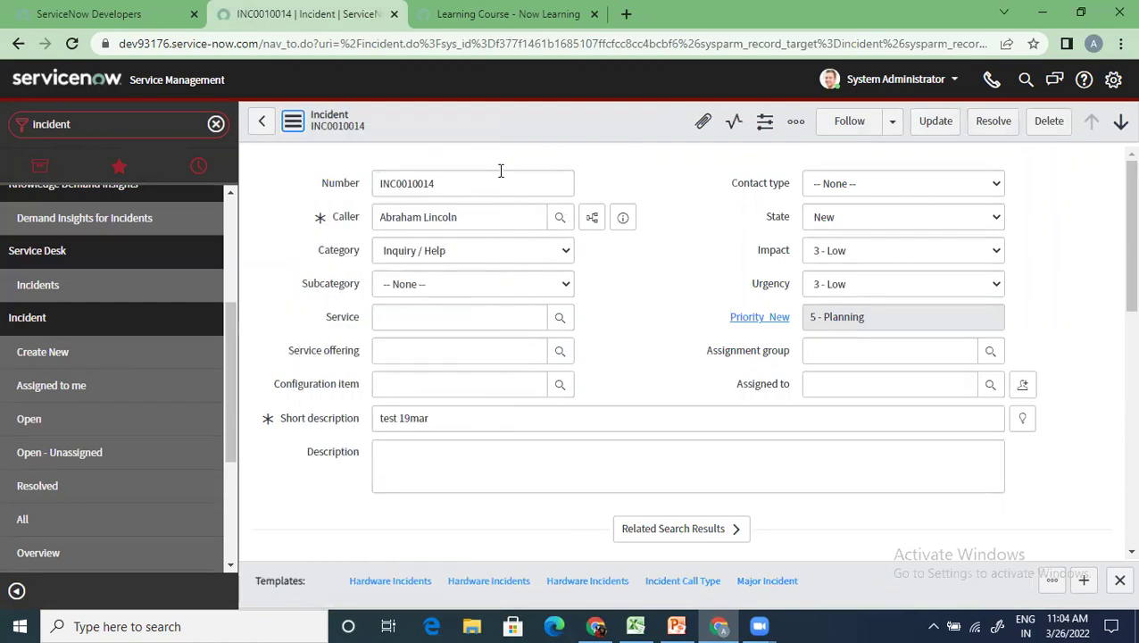
right_click(585, 120)
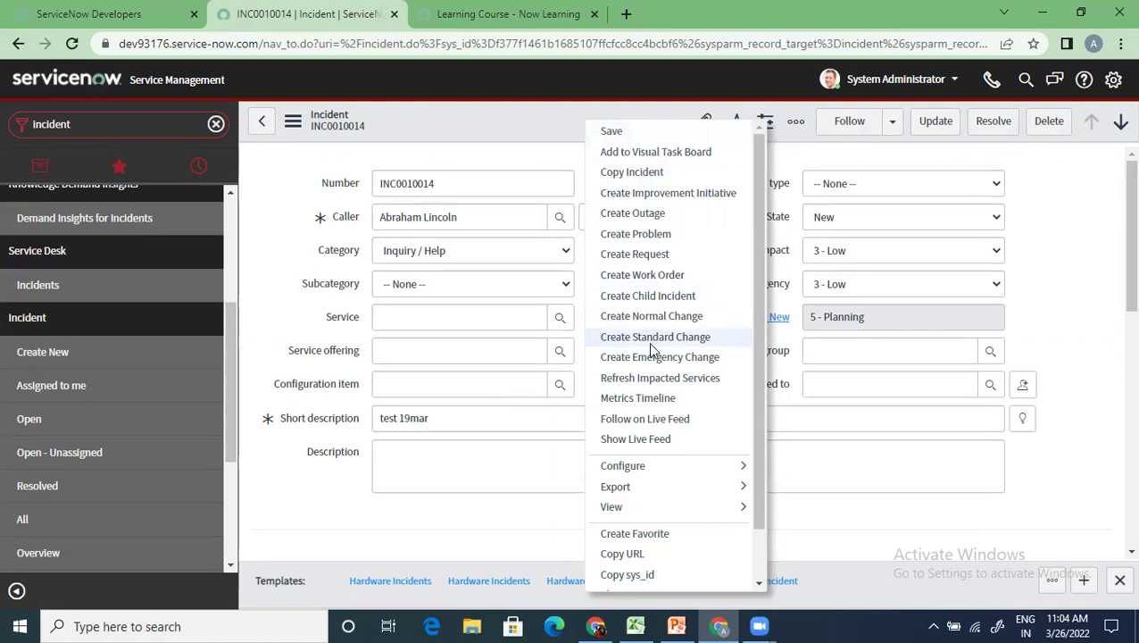
scroll(656, 353, "down", 2)
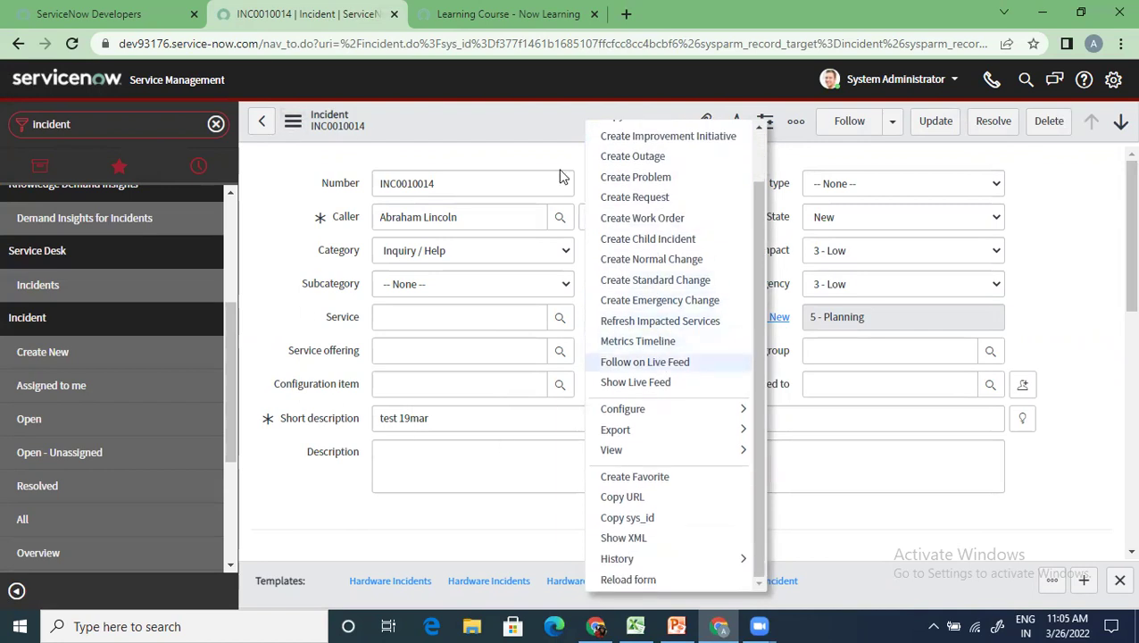
left_click(304, 503)
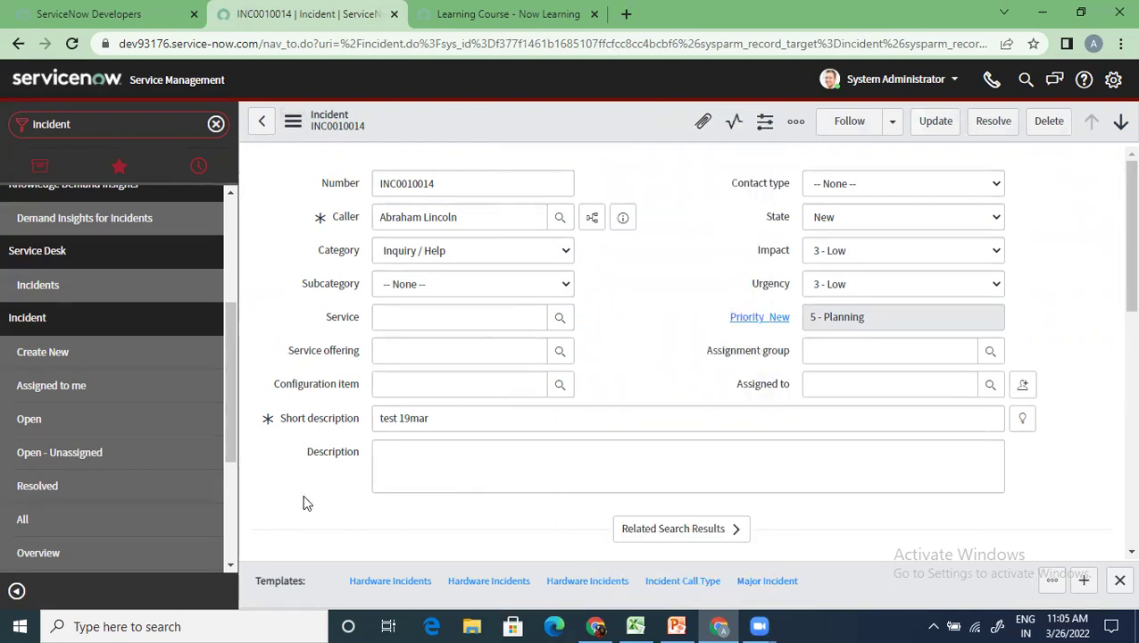
Examine the form buttons and Related Links at the end of the incident form and return to the incident list
scroll(600, 518, "down", 5)
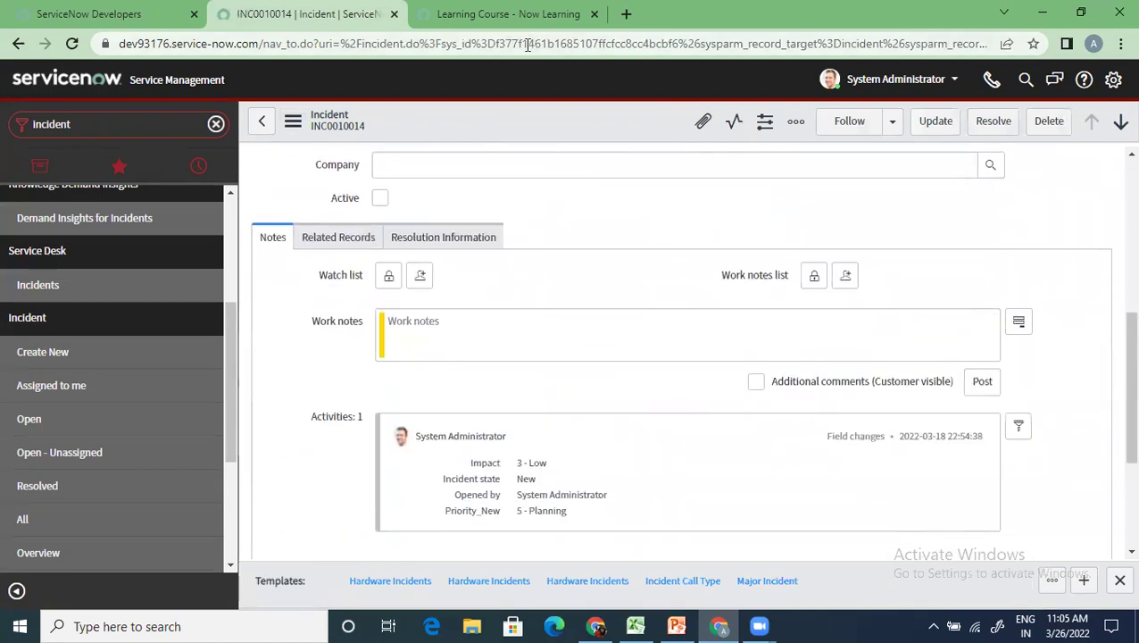
scroll(534, 279, "down", 3)
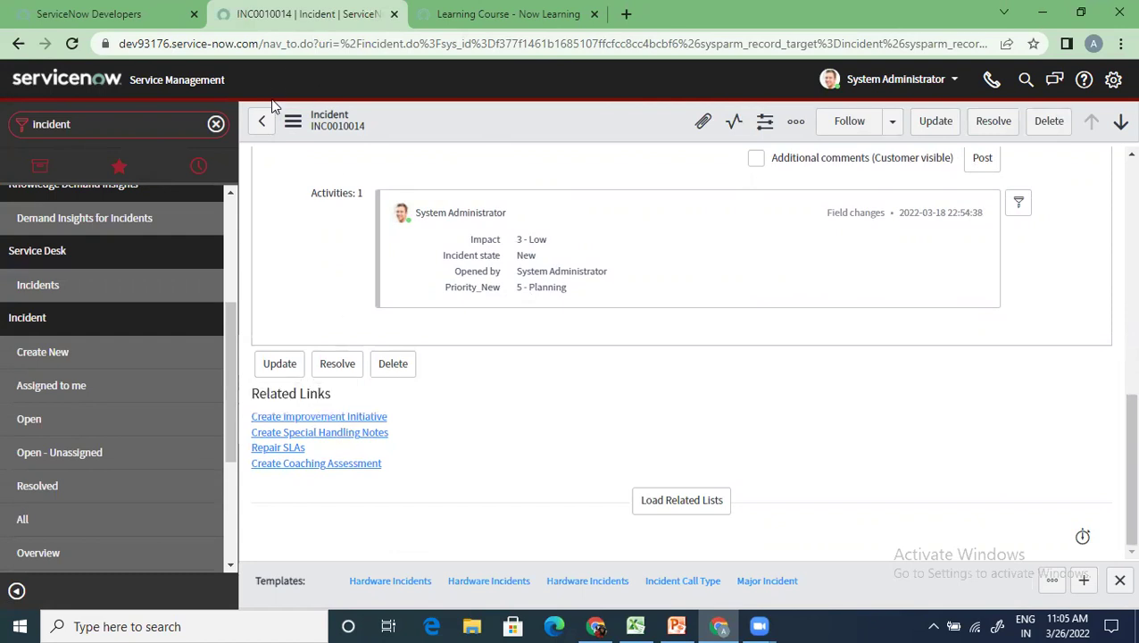
left_click(264, 125)
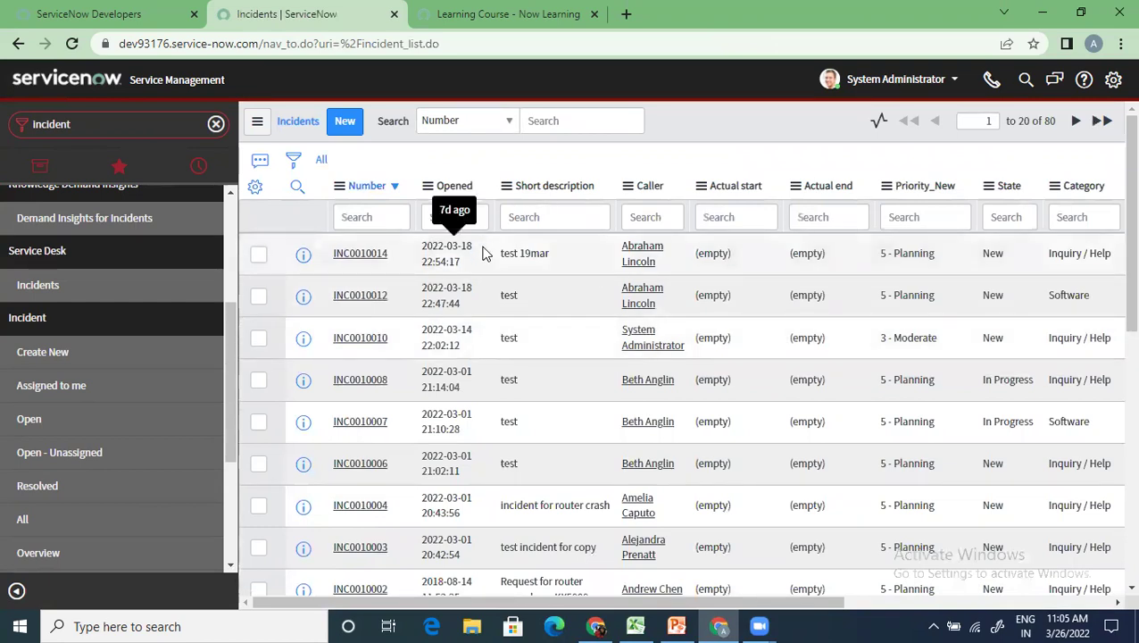
Examine the context menu actions for the "test 19mar" incident row and for the Short description column
right_click(350, 257)
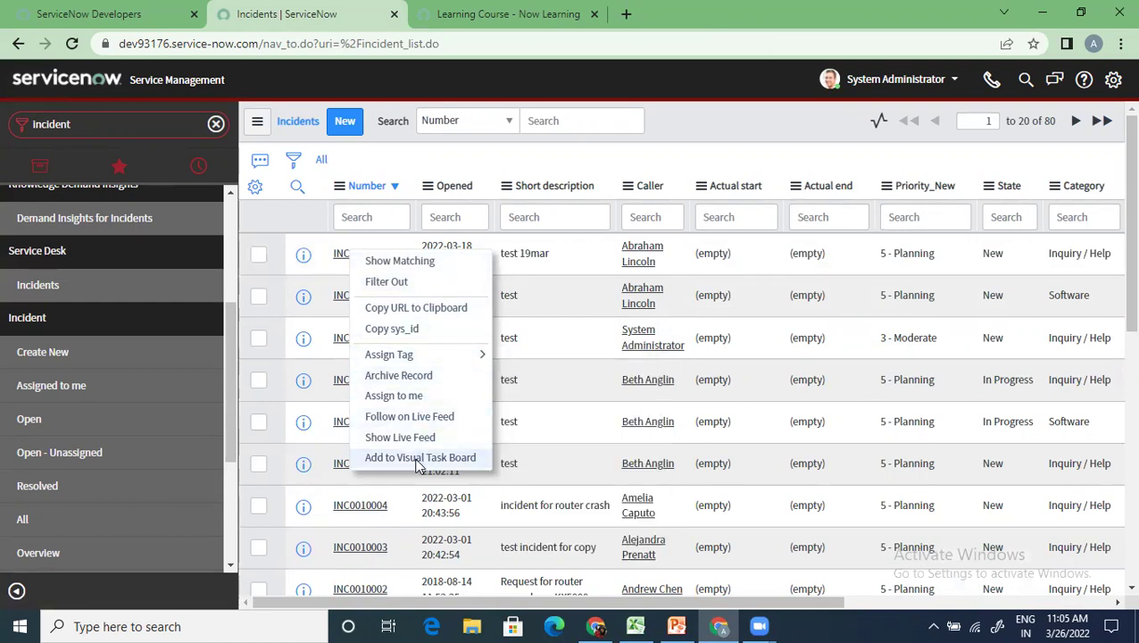
right_click(561, 187)
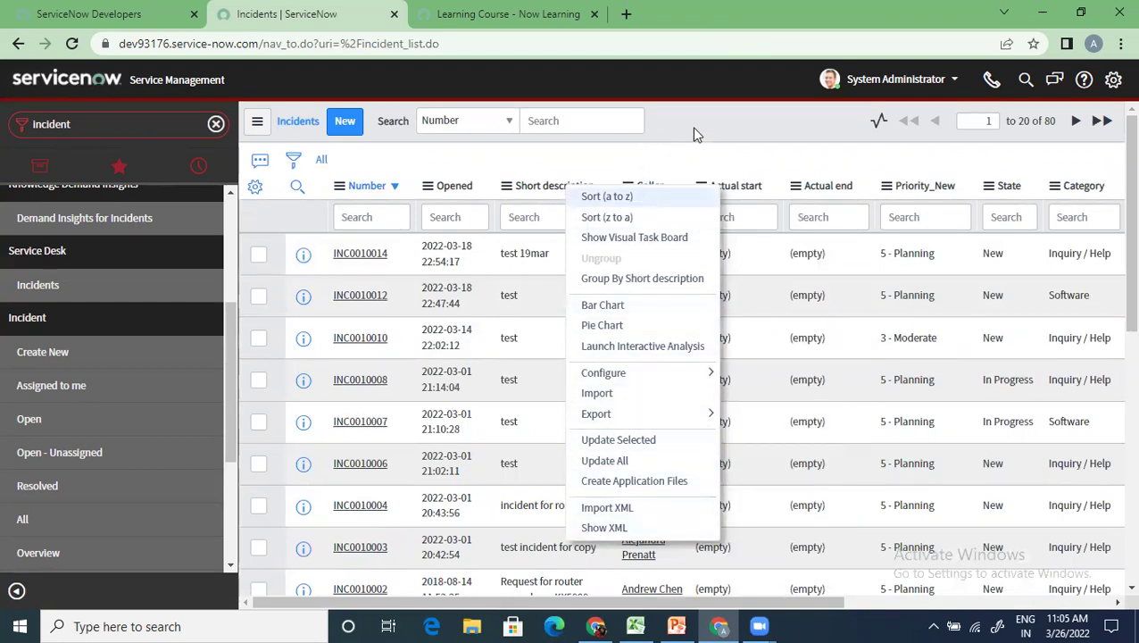
key("Escape")
Select the last two incidents on the page and examine the actions available for selected rows, without applying any
scroll(387, 357, "down", 5)
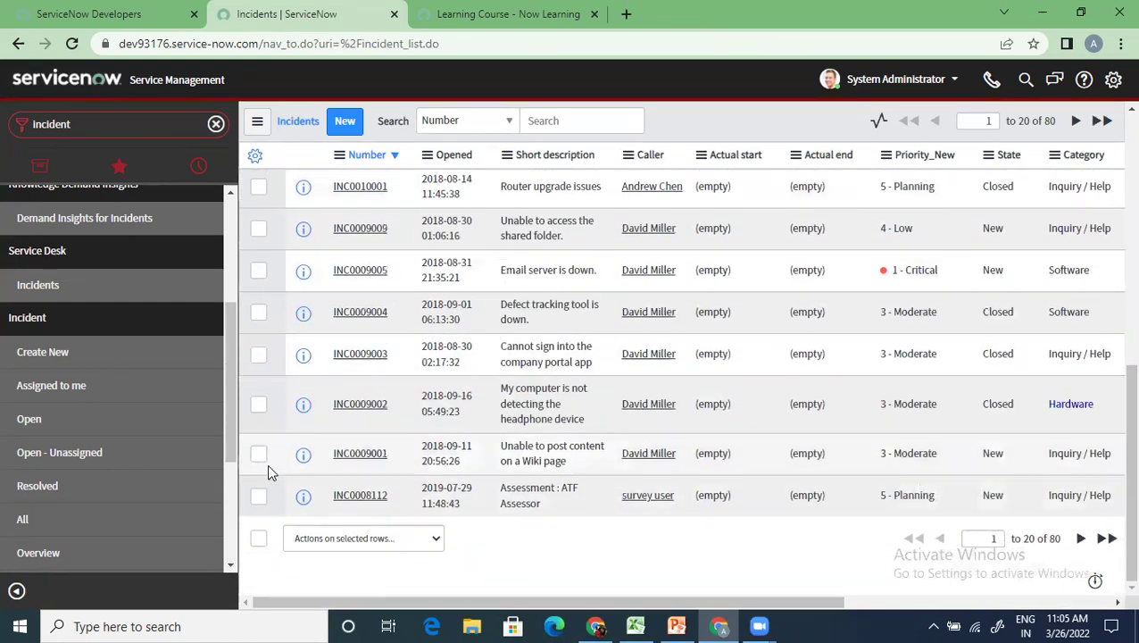
left_click(258, 496)
left_click(258, 455)
left_click(411, 539)
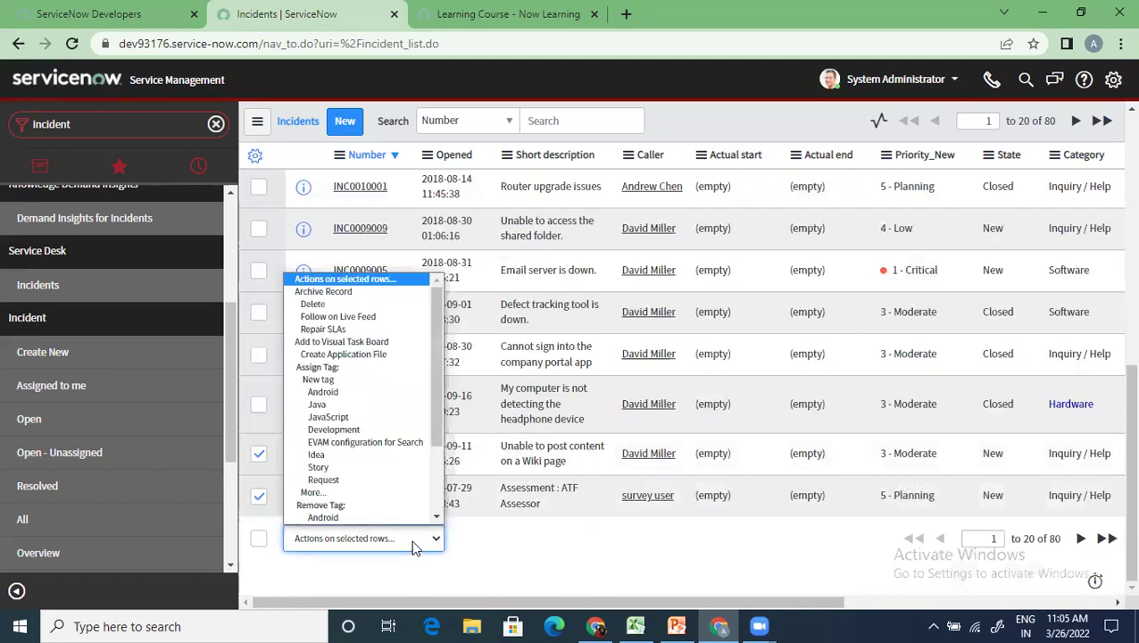
scroll(400, 457, "down", 1)
scroll(399, 456, "down", 2)
scroll(400, 455, "up", 4)
left_click(419, 411)
scroll(170, 393, "up", 3)
Replace the navigator filter with "ui polic" and open the UI Policies list under System UI
left_click(215, 124)
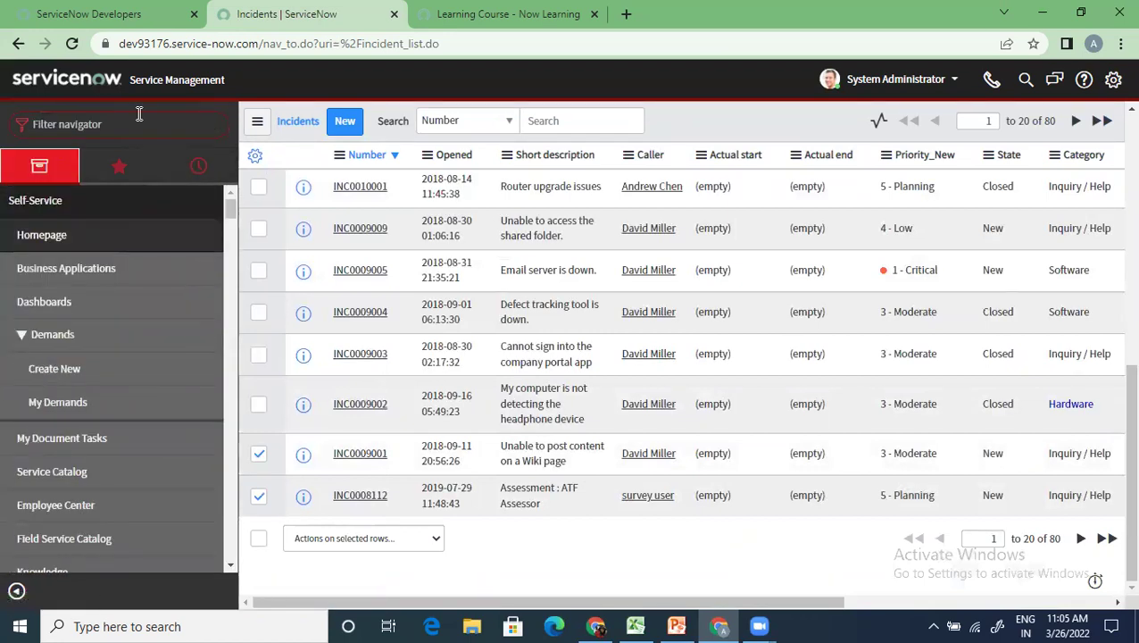
type("ui polic")
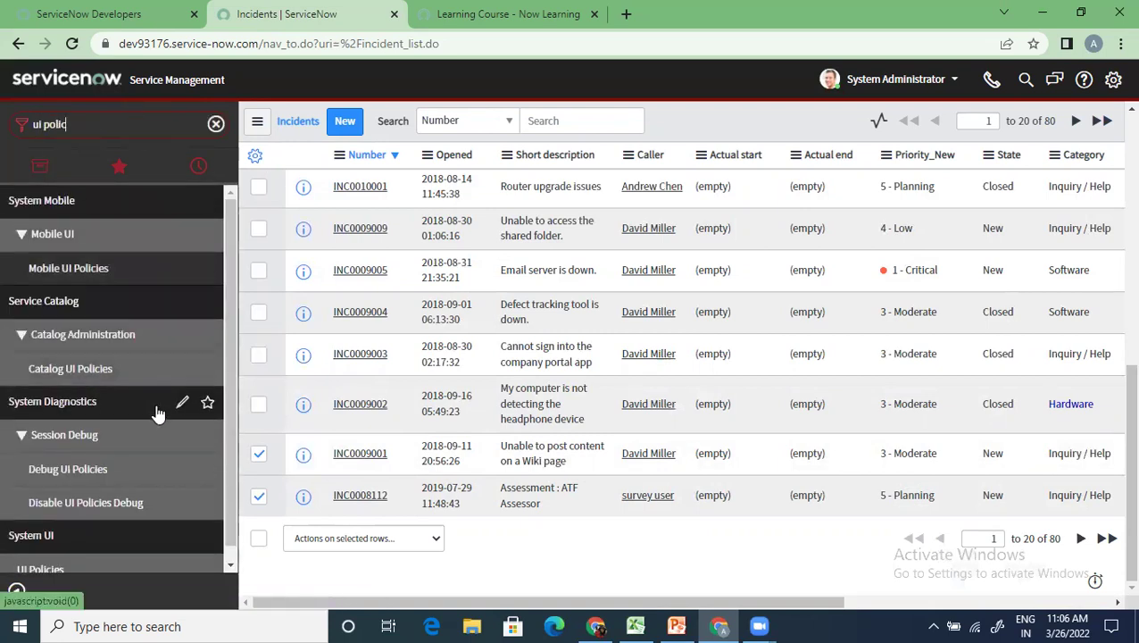
scroll(157, 411, "down", 1)
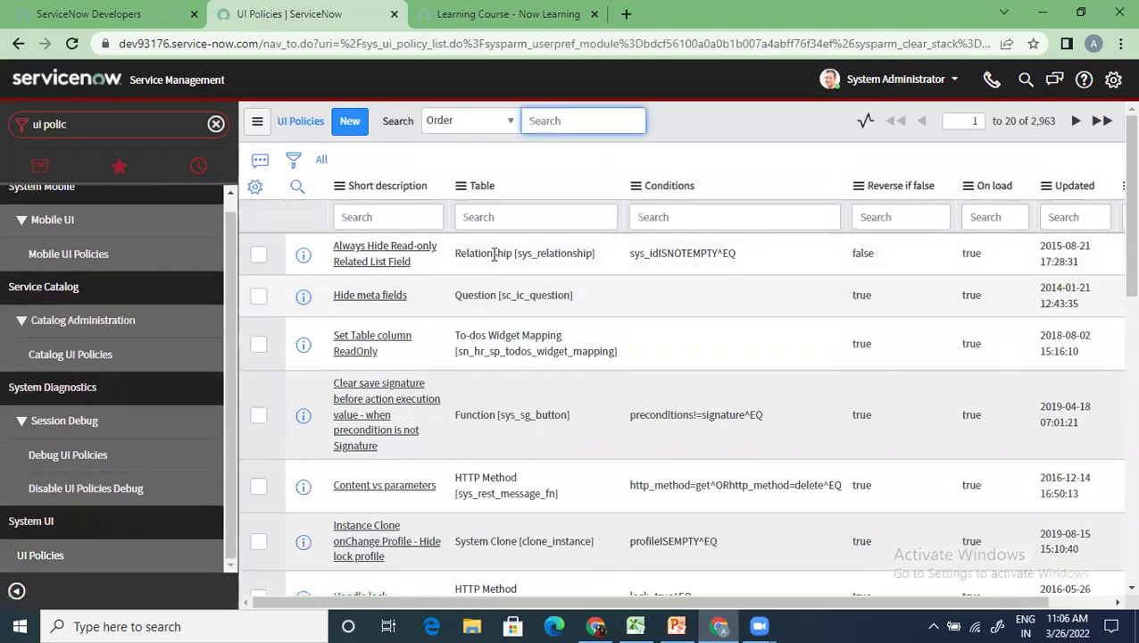
Filter the UI Policies list by Table with "*incident"
left_click(539, 221)
type("*incident")
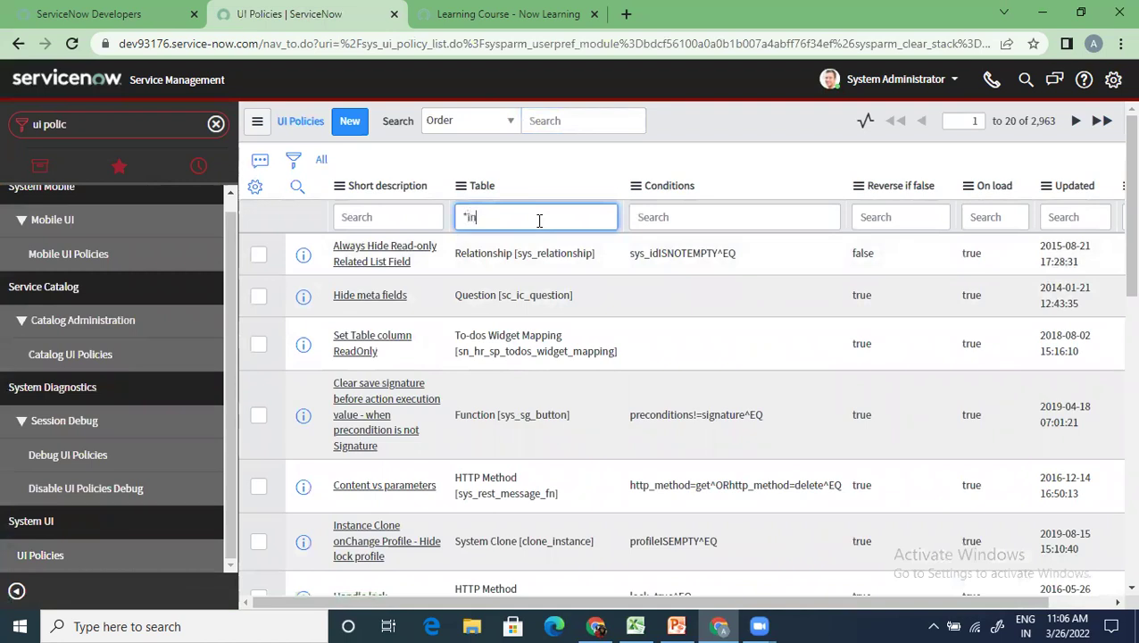
key("Return")
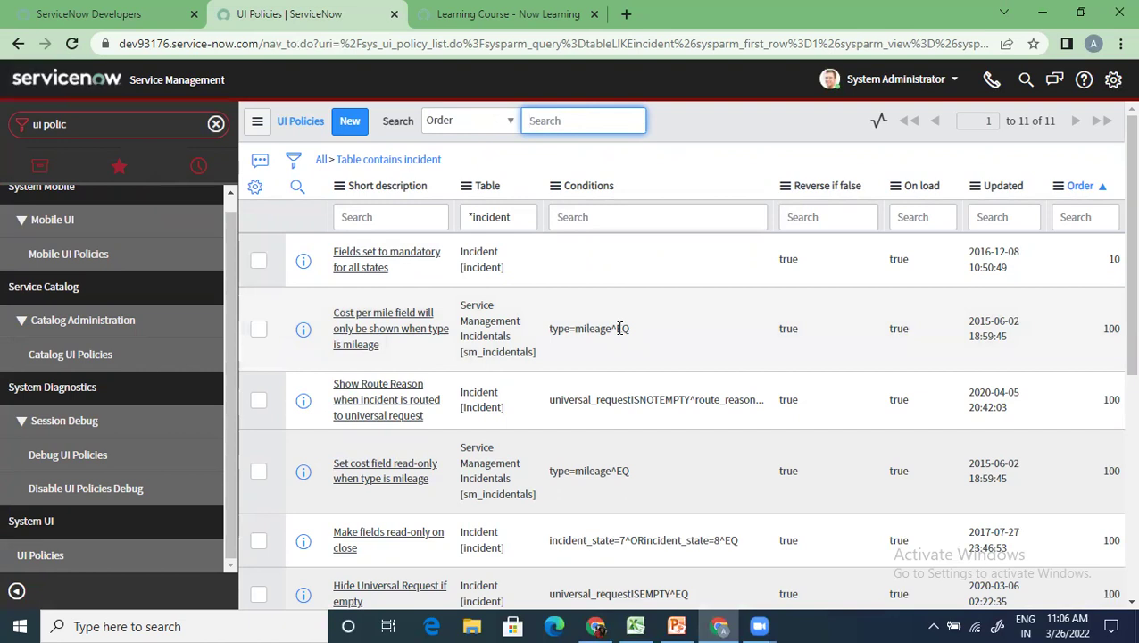
Open the "Make fields read-only on close" UI policy and review its conditions
scroll(620, 328, "down", 3)
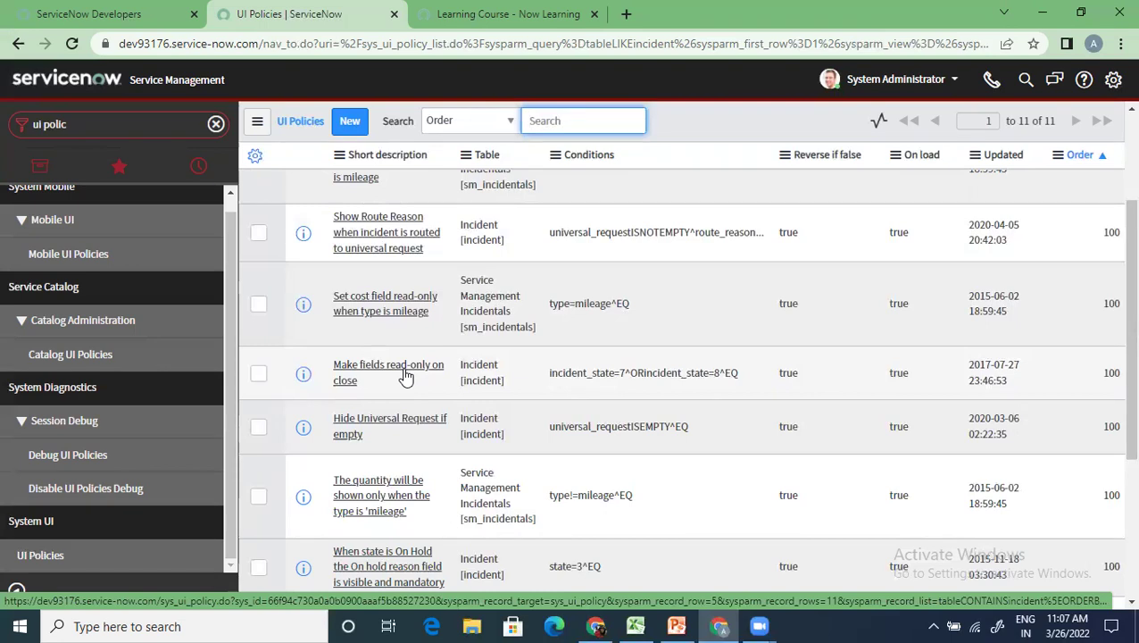
left_click(411, 371)
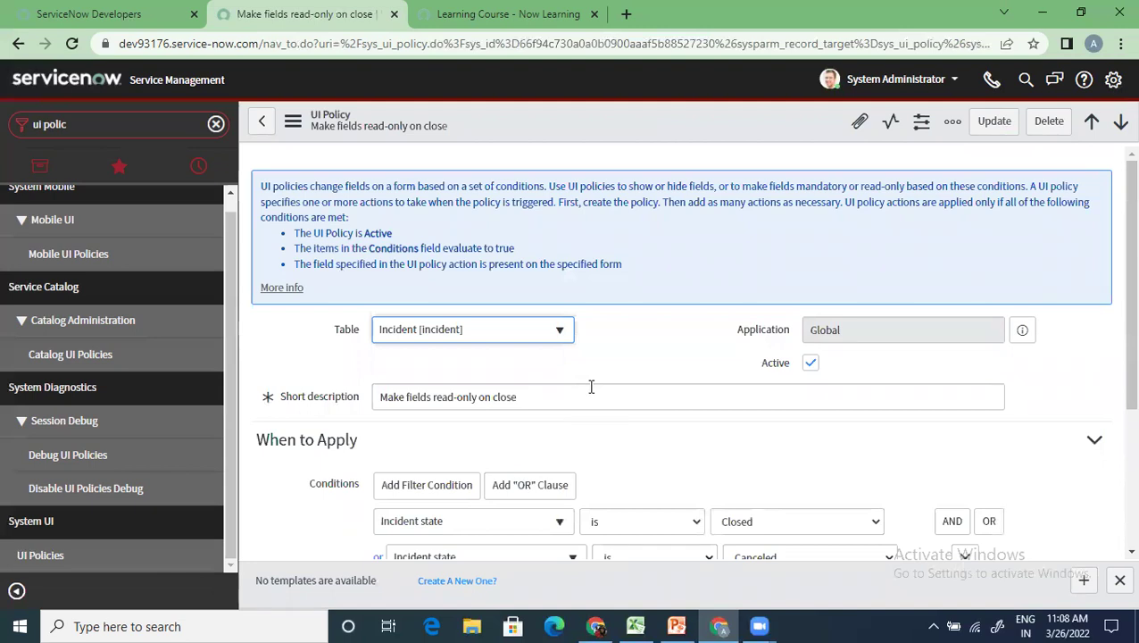
scroll(590, 389, "down", 2)
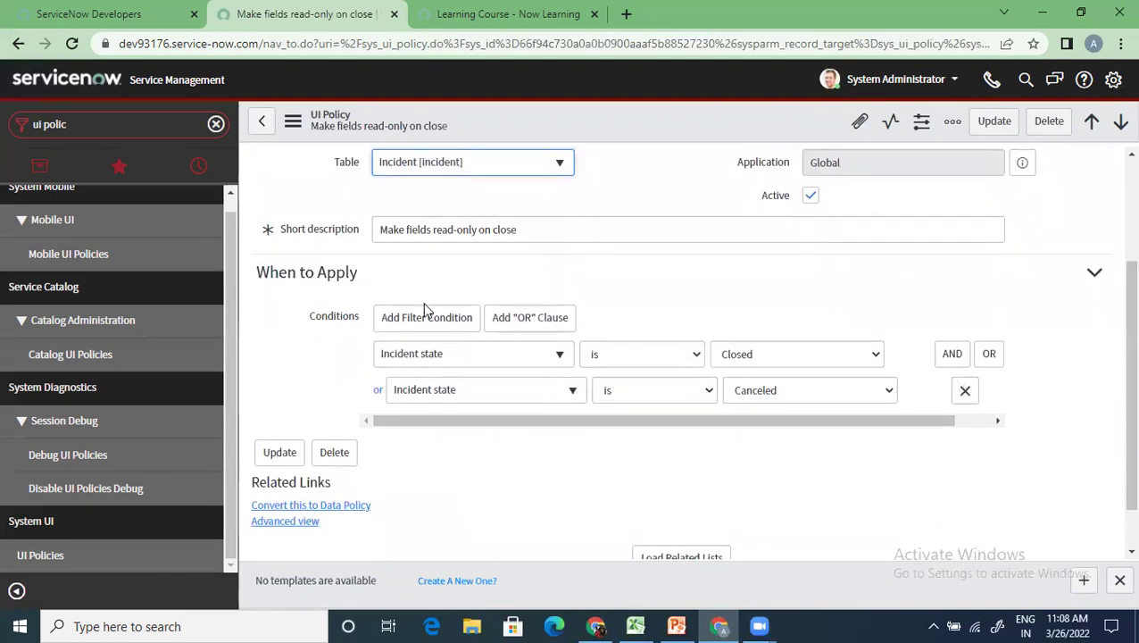
scroll(426, 303, "up", 2)
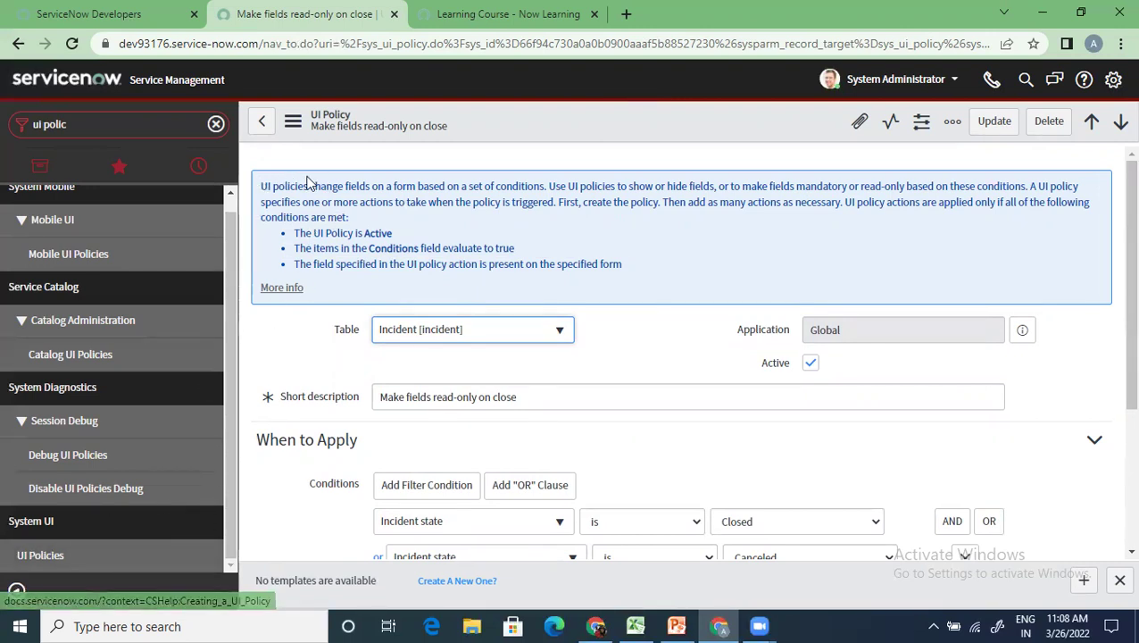
Highlight the words "UI policies change fields" in the explanatory note above the policy form
left_click(261, 196)
left_click_drag(261, 186, 373, 190)
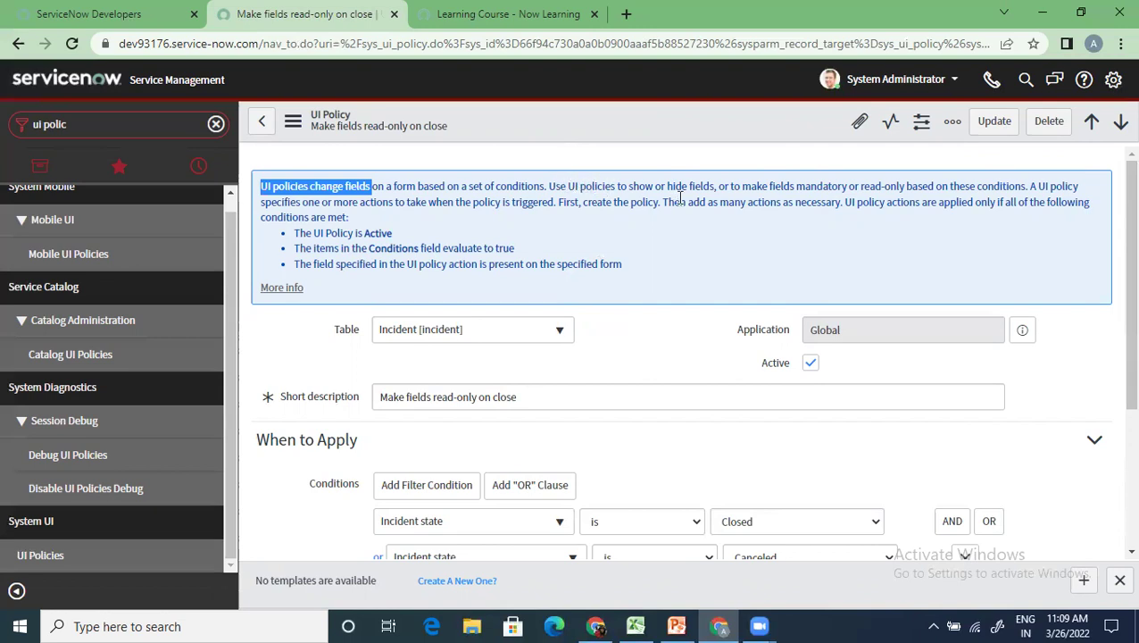
Highlight the words "show or hide fields, or to make fields mandatory or read-only" in the explanatory note
left_click_drag(631, 188, 907, 188)
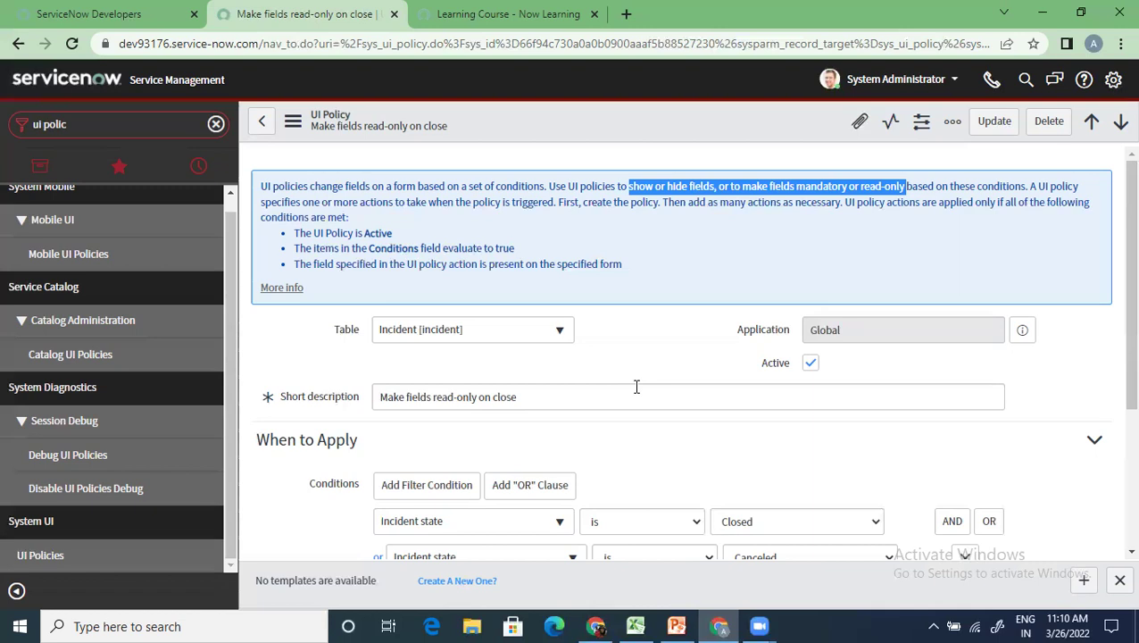
scroll(637, 385, "down", 2)
scroll(634, 387, "up", 2)
Switch to the ServiceNow Course Content workbook in Excel, select the Custom Application Development topic, and return to the UI policy in the browser
left_click(636, 626)
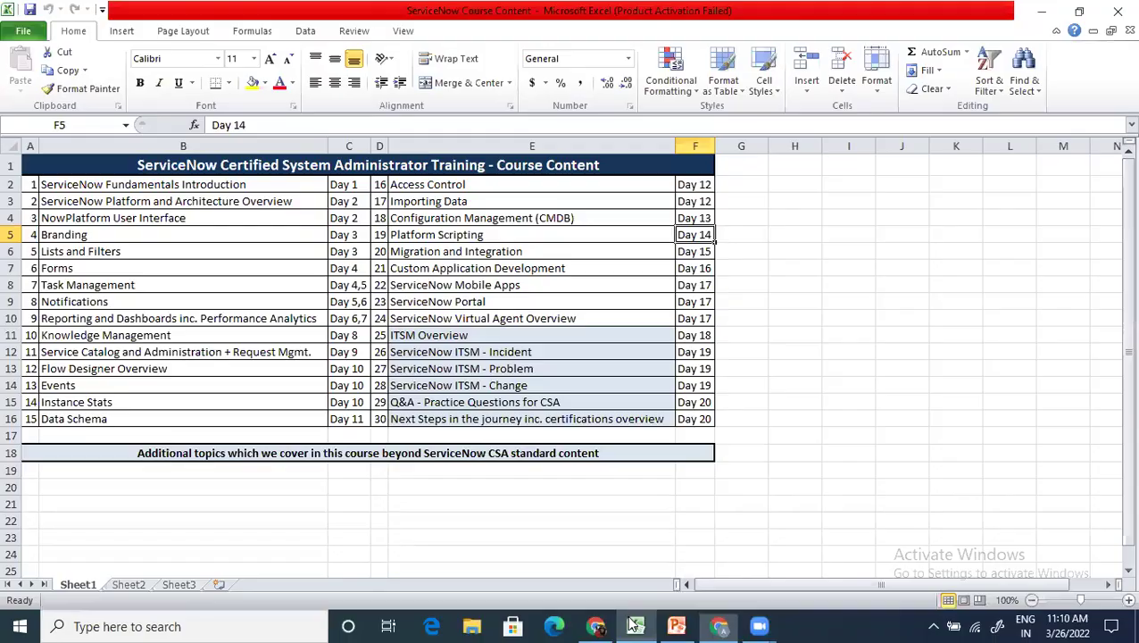
left_click(493, 270)
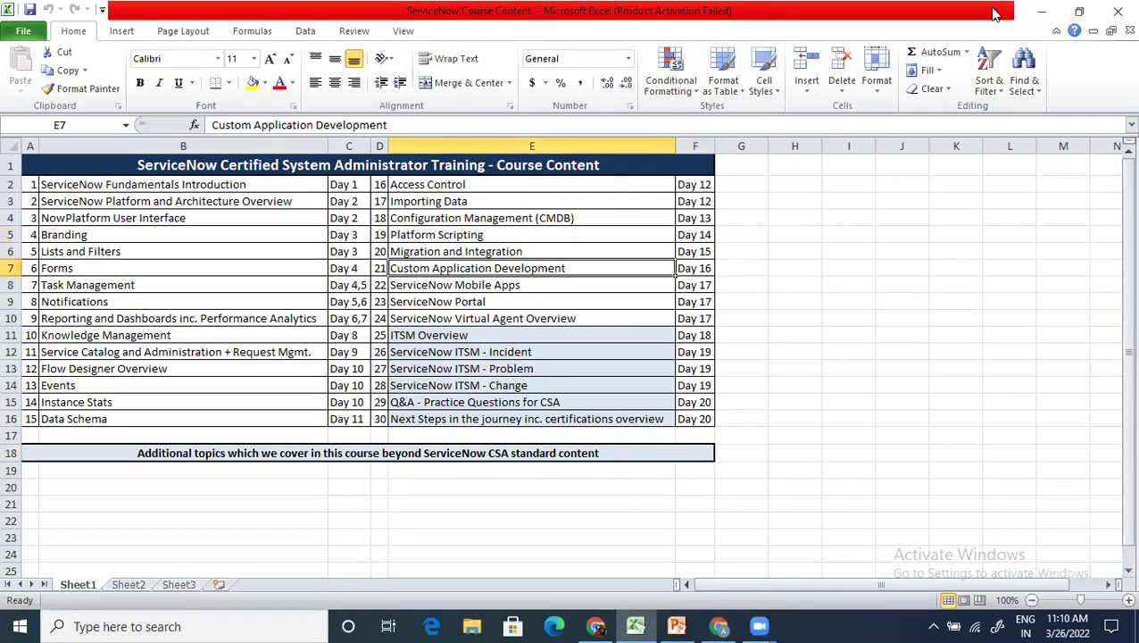
left_click(1043, 10)
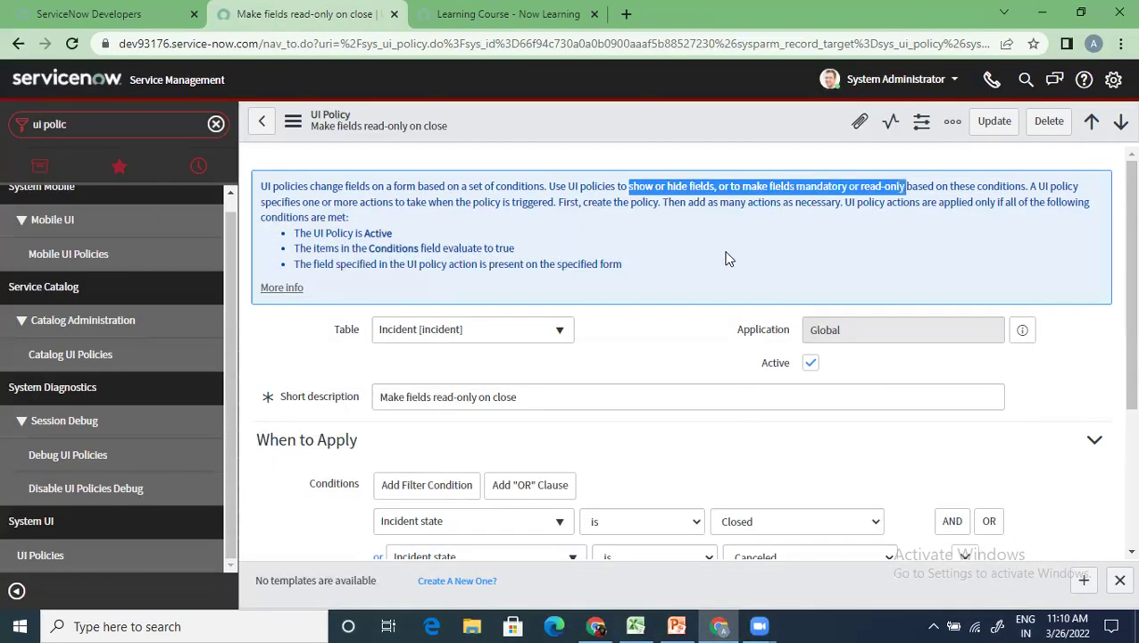
Review the policy's short description and its Incident state conditions for Closed or Canceled
left_click(622, 382)
scroll(623, 383, "down", 1)
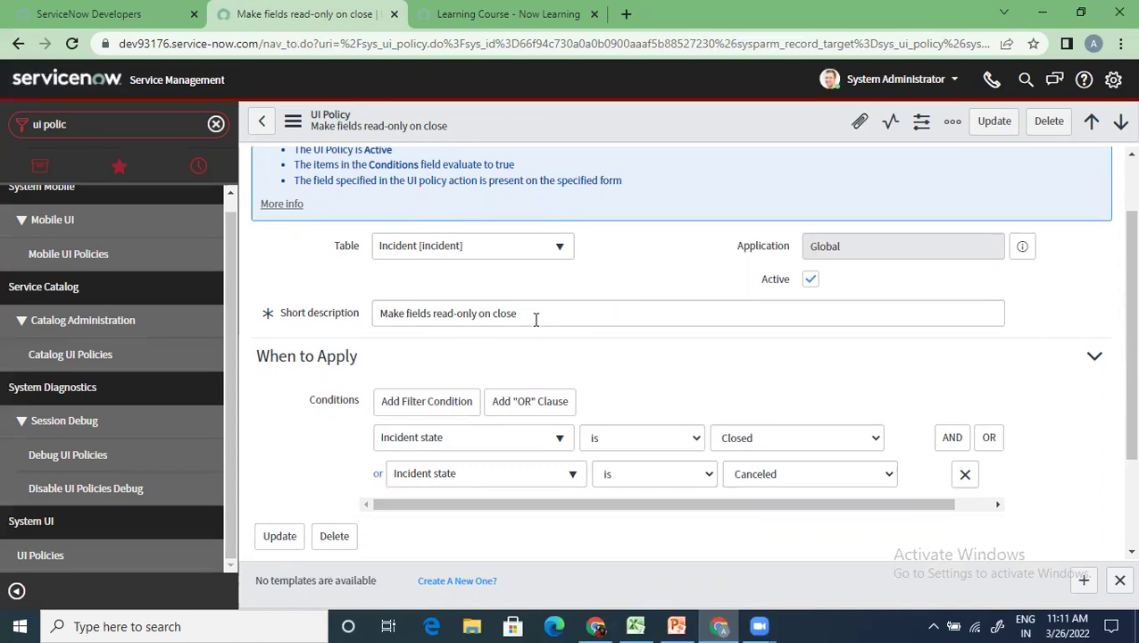
scroll(536, 320, "down", 2)
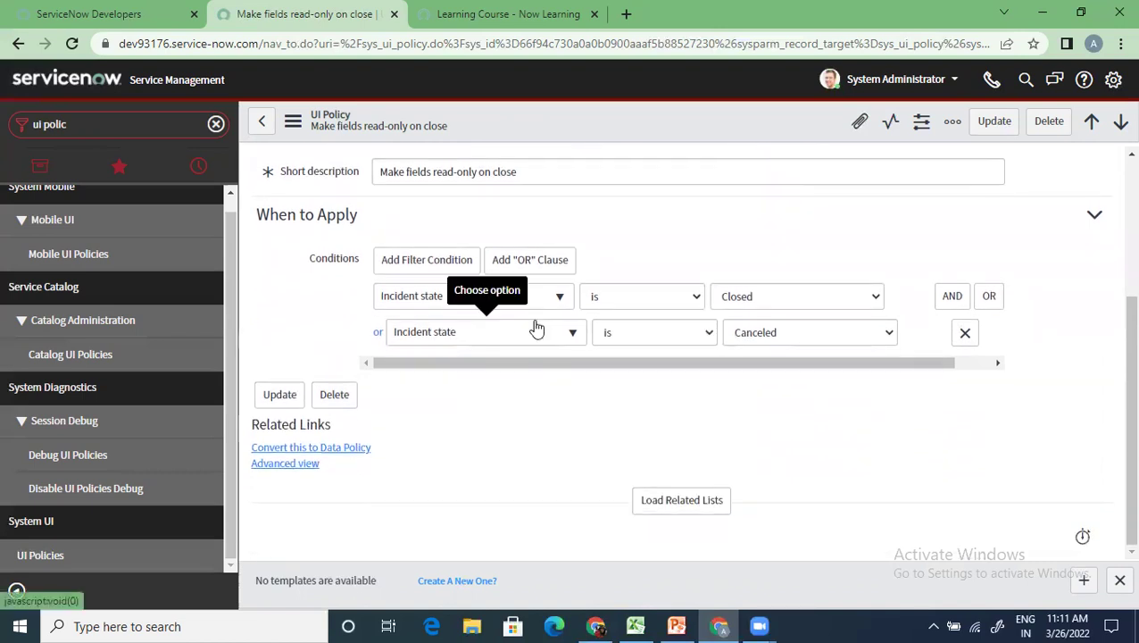
scroll(536, 326, "up", 3)
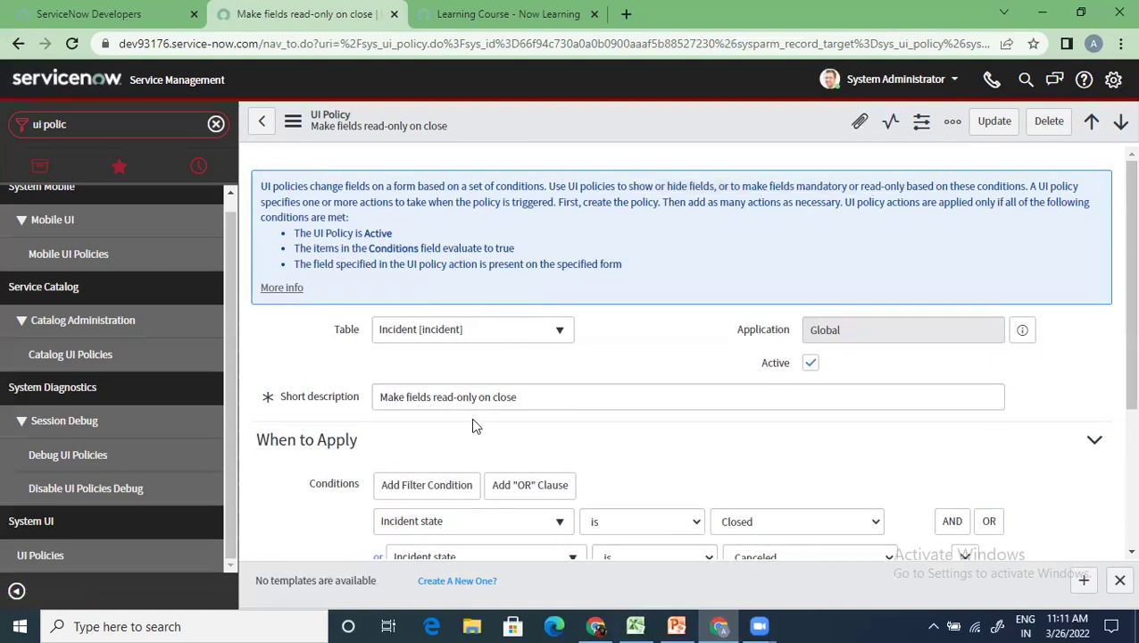
scroll(474, 427, "down", 3)
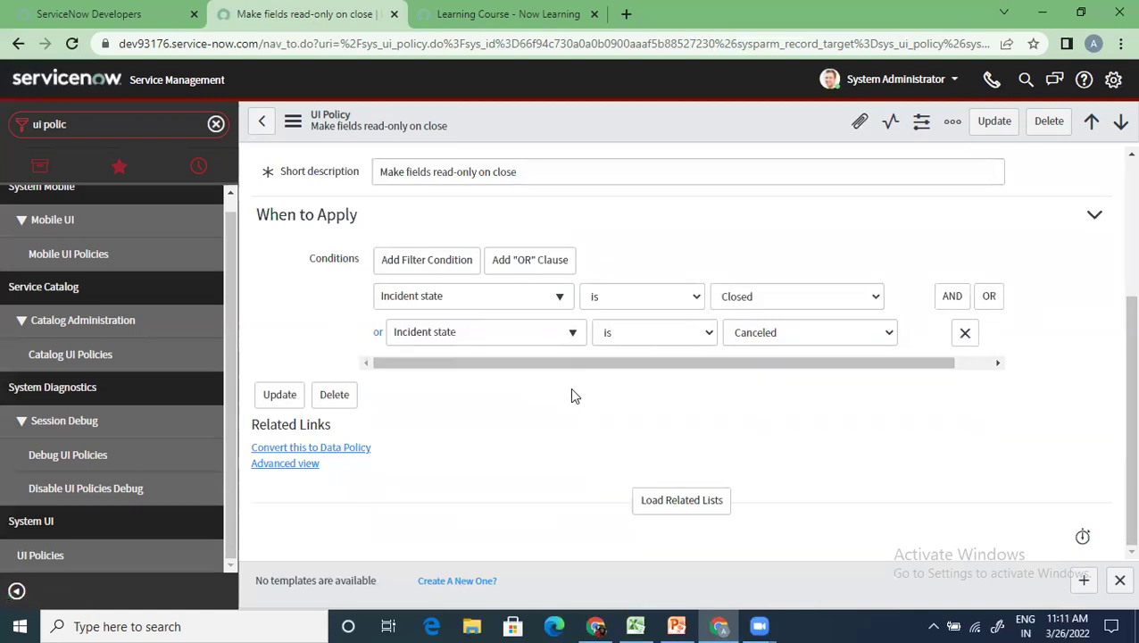
Load the policy's related lists and examine the Mandatory, Visible and Read only settings of its UI policy actions
left_click(720, 502)
scroll(705, 488, "down", 2)
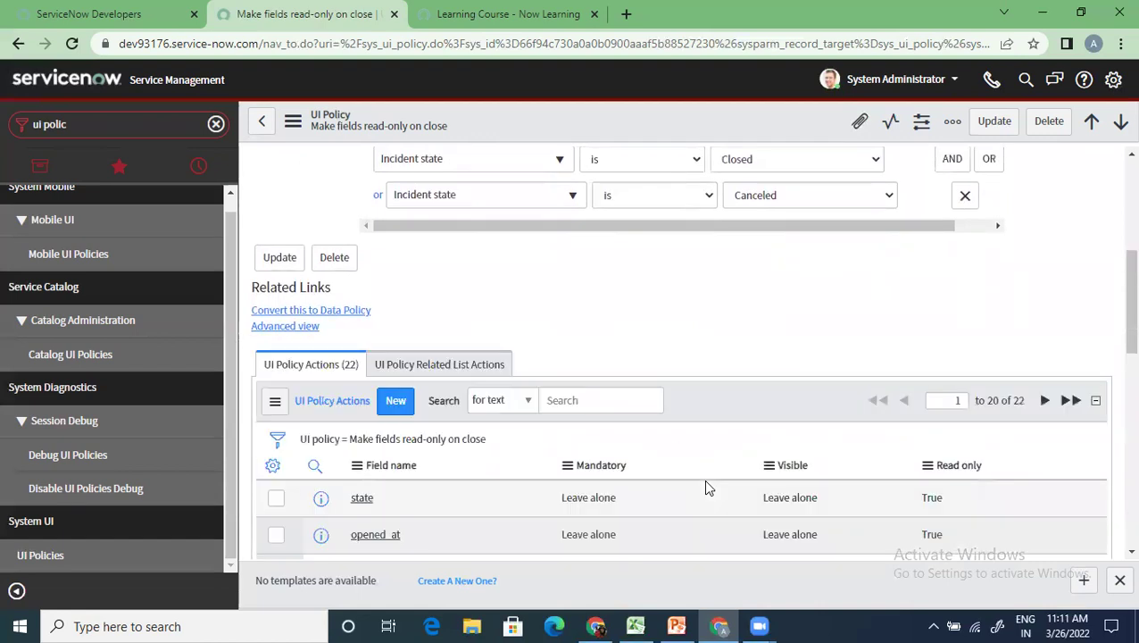
scroll(705, 487, "down", 1)
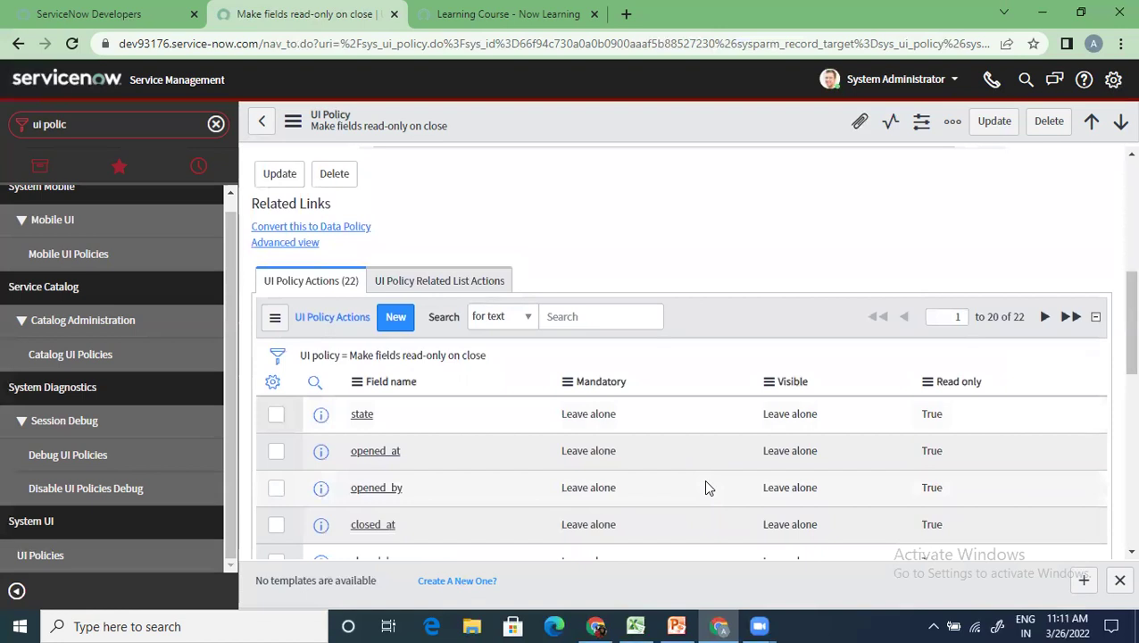
scroll(705, 488, "down", 3)
scroll(705, 488, "up", 2)
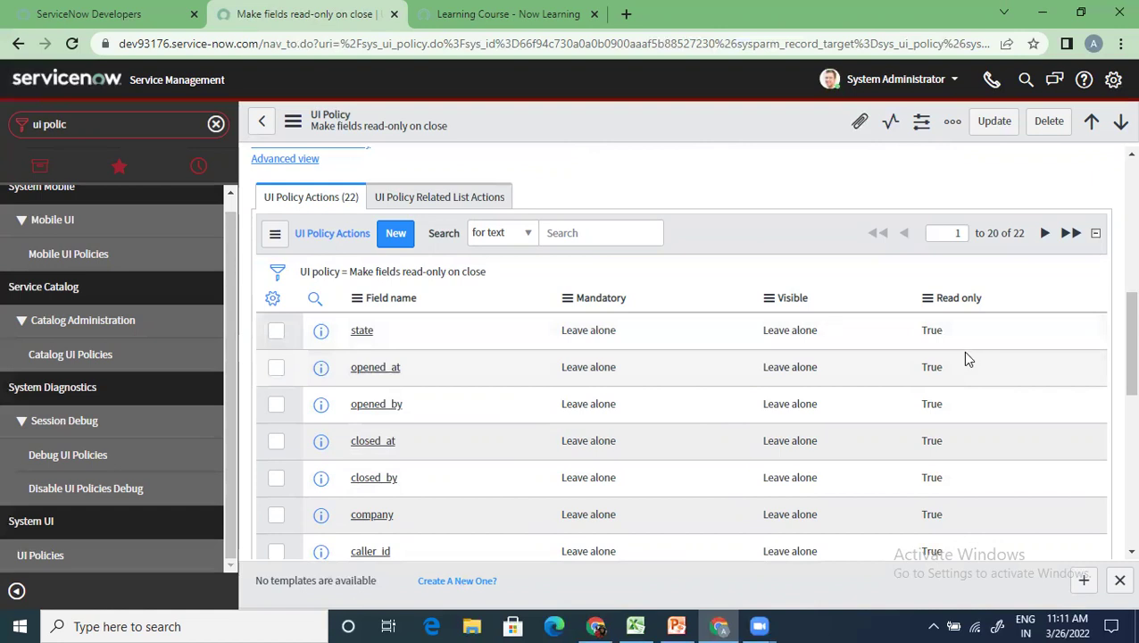
scroll(965, 354, "down", 1)
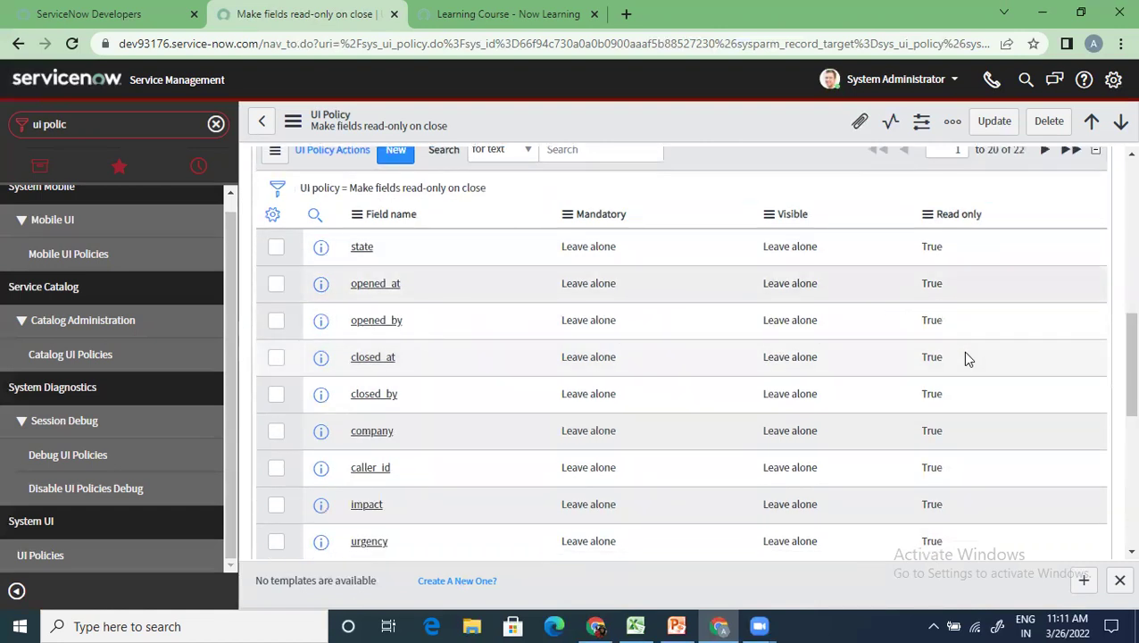
scroll(960, 331, "down", 5)
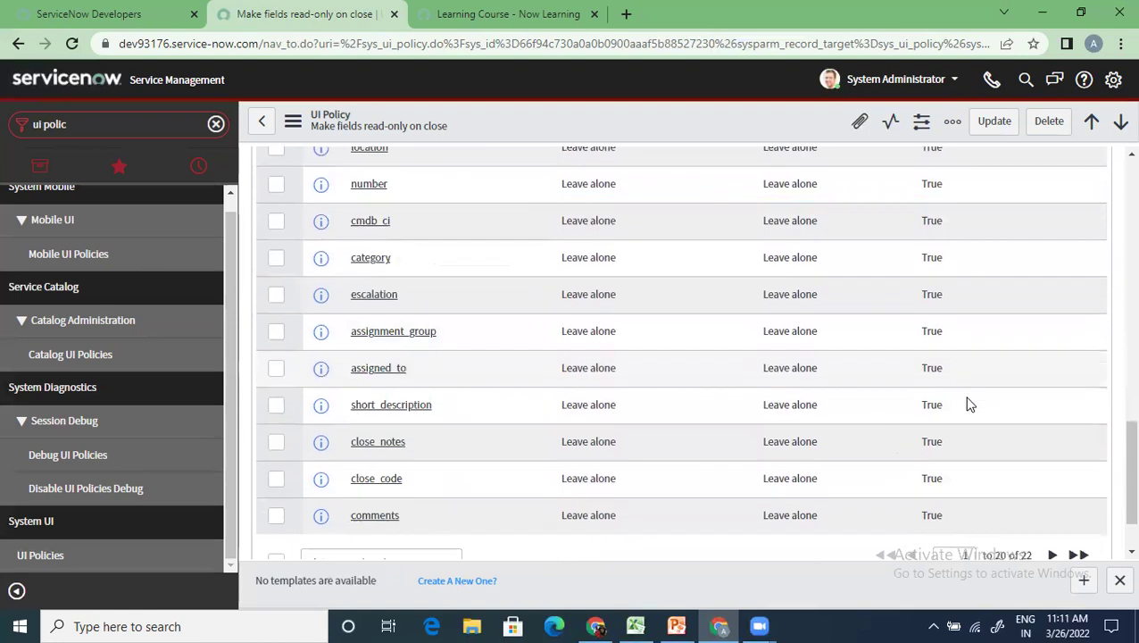
scroll(969, 405, "down", 1)
scroll(970, 405, "up", 10)
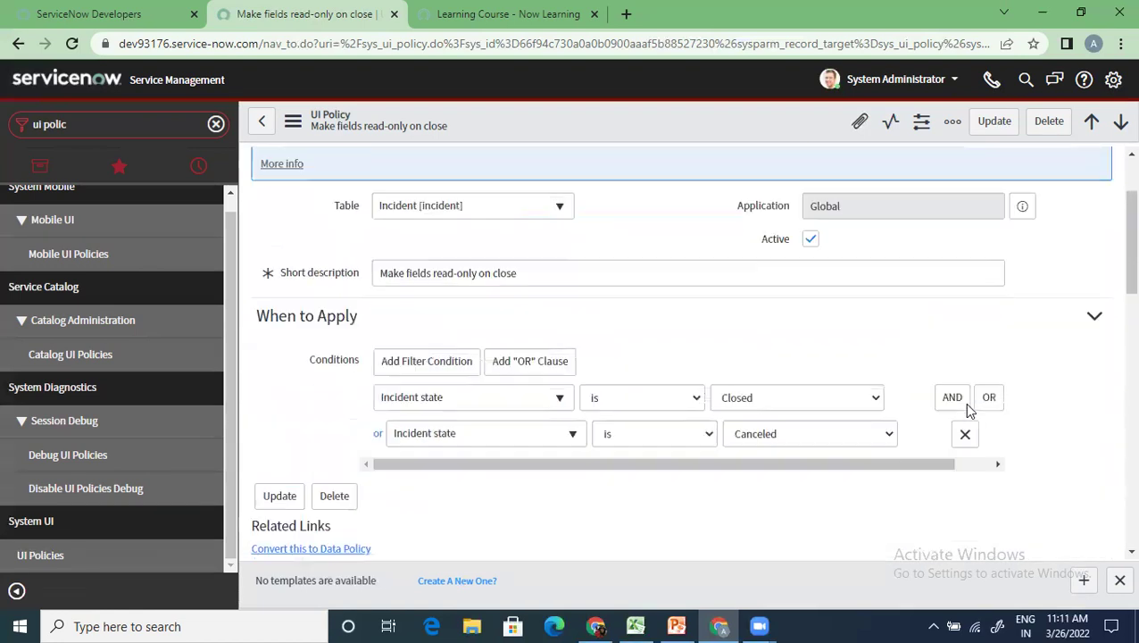
scroll(965, 403, "down", 7)
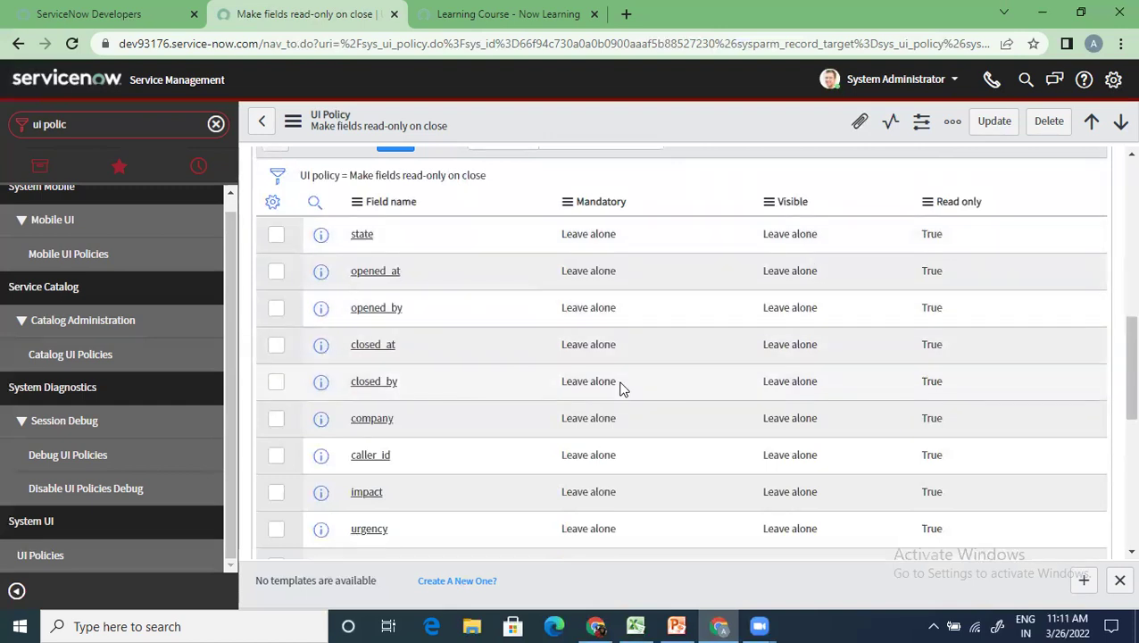
scroll(471, 385, "down", 5)
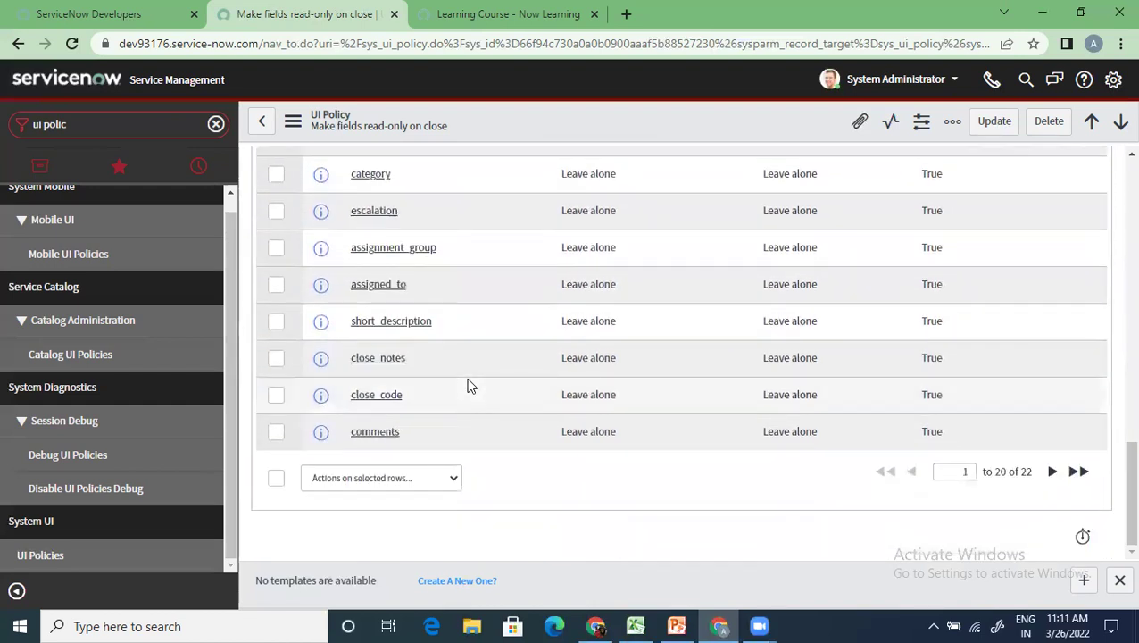
Start a new UI policy action for this policy and choose Actual start as its field name
scroll(470, 385, "up", 6)
left_click(395, 222)
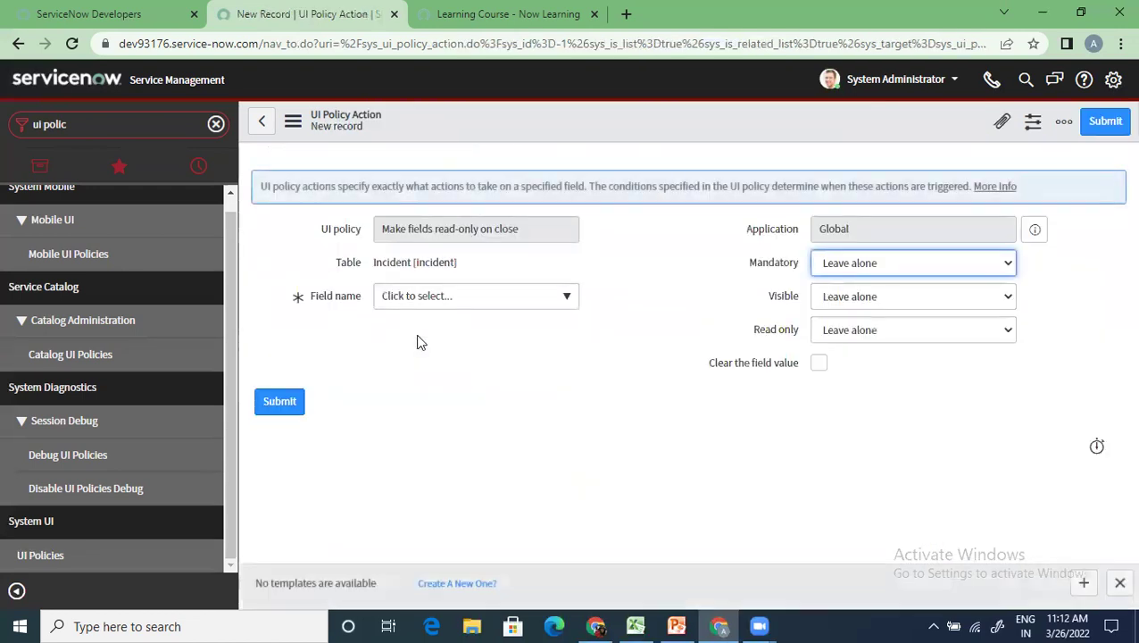
left_click(438, 301)
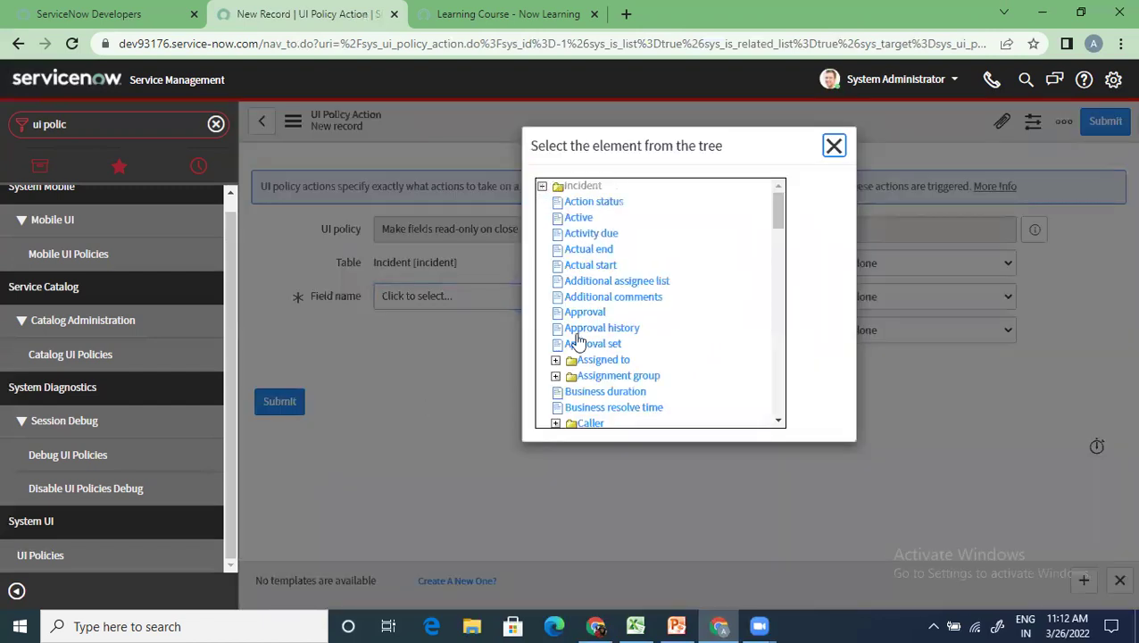
left_click(585, 264)
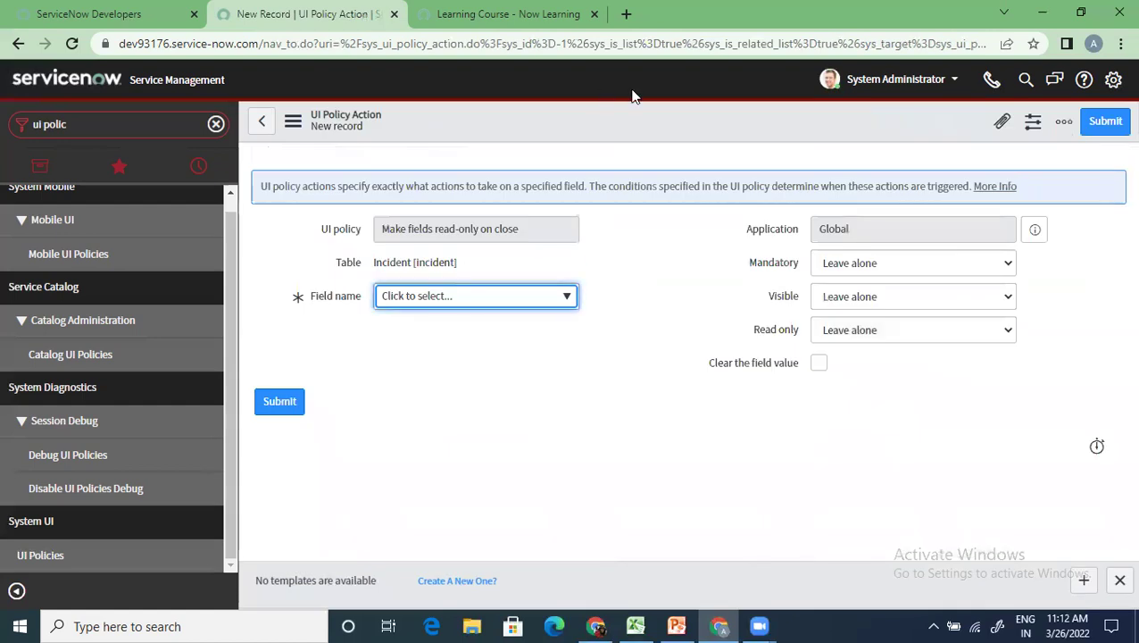
Examine the Mandatory, Visible and Read only options of the new action and leave the form, discarding the changes
left_click(926, 265)
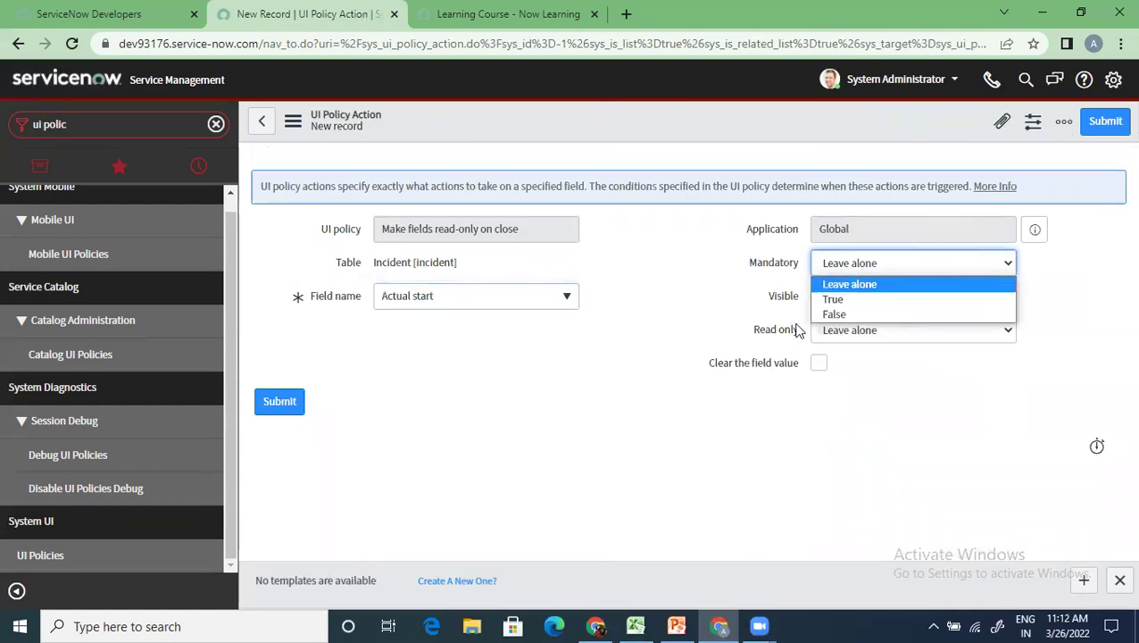
left_click(717, 317)
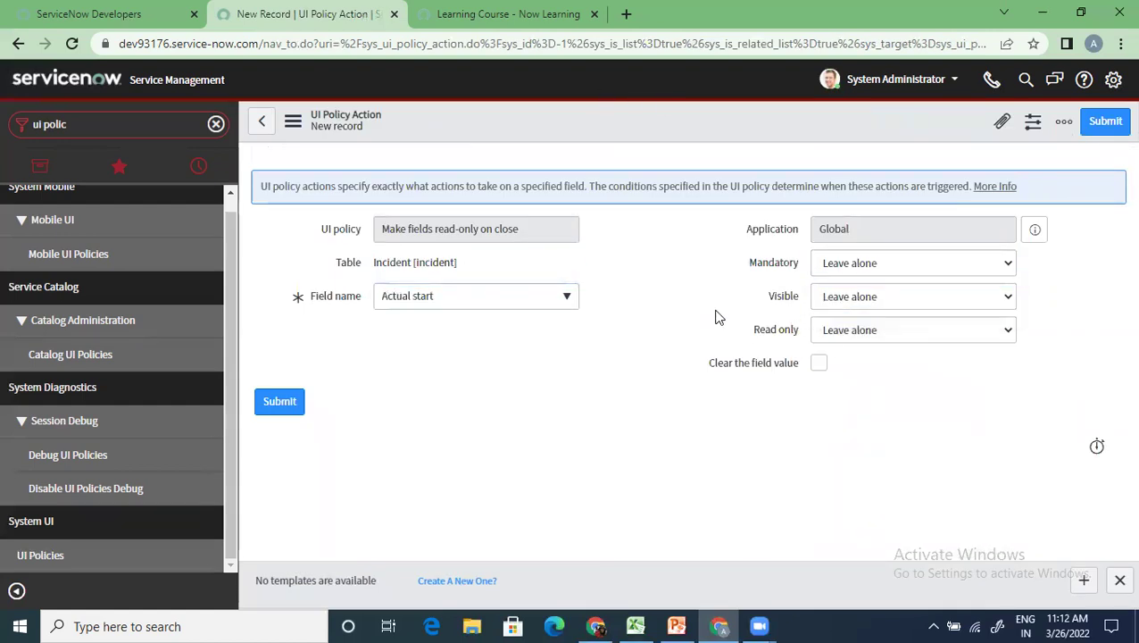
left_click(851, 299)
left_click(758, 345)
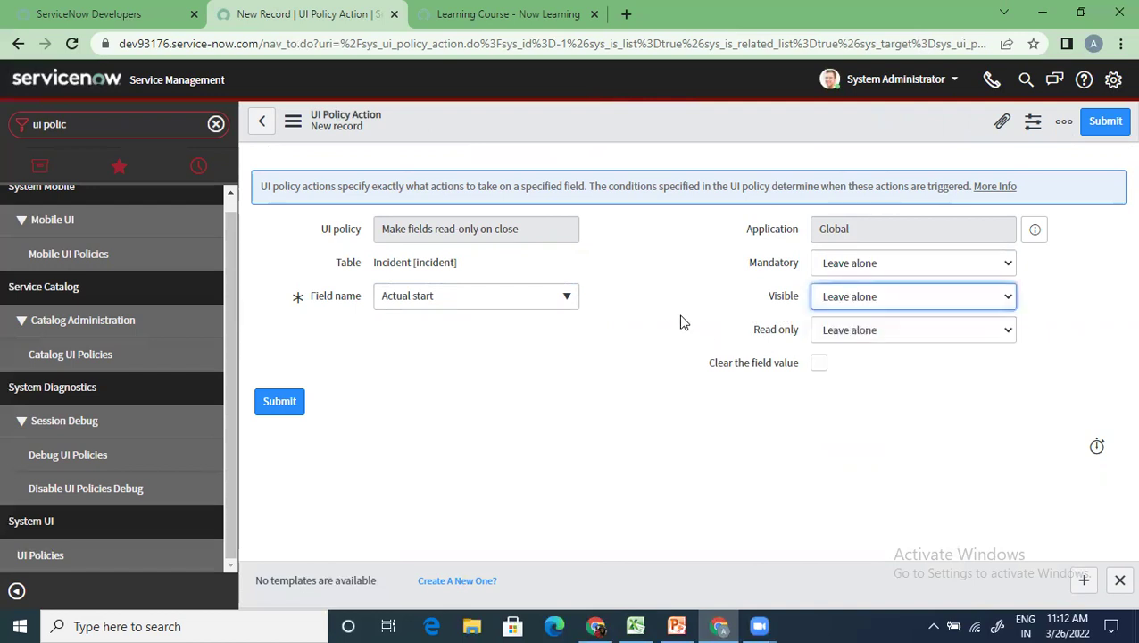
left_click(868, 338)
left_click(646, 307)
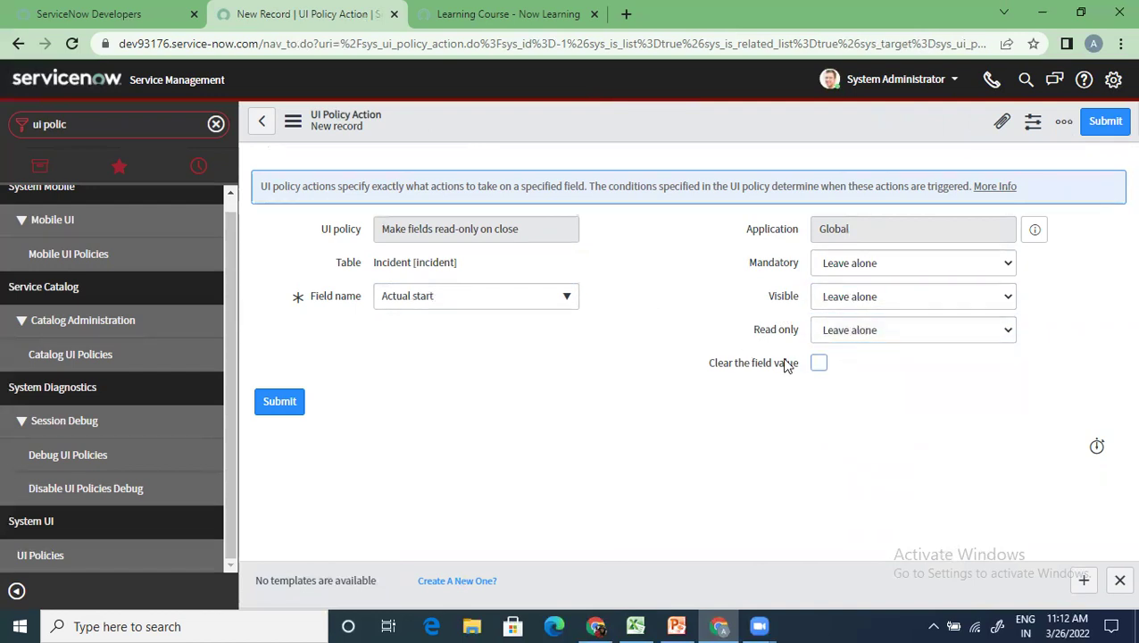
left_click(261, 125)
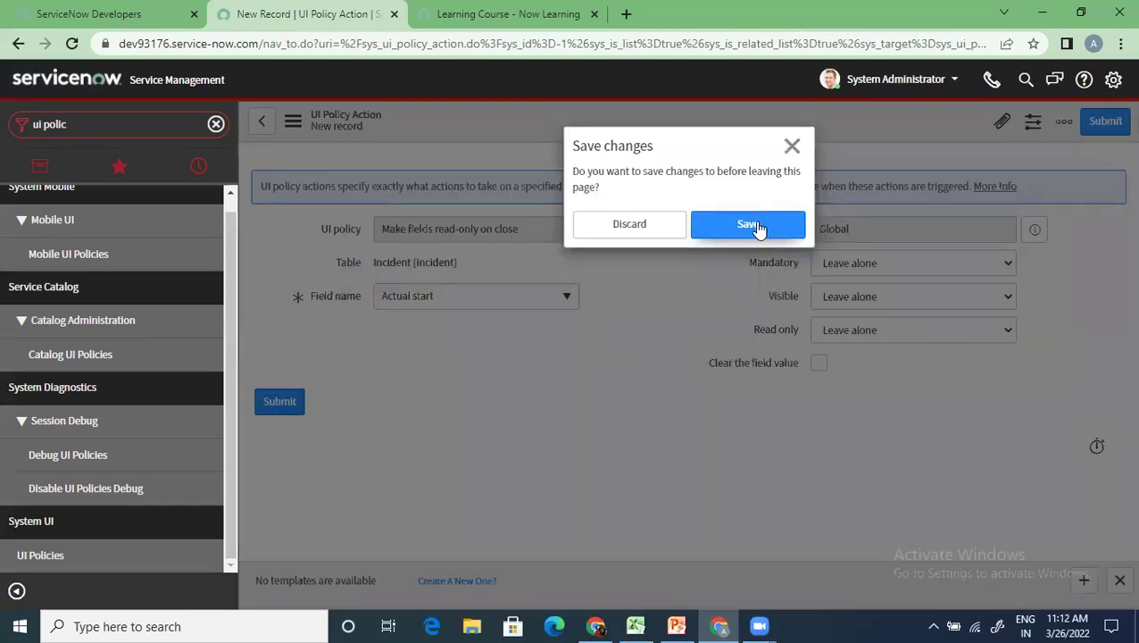
left_click(647, 224)
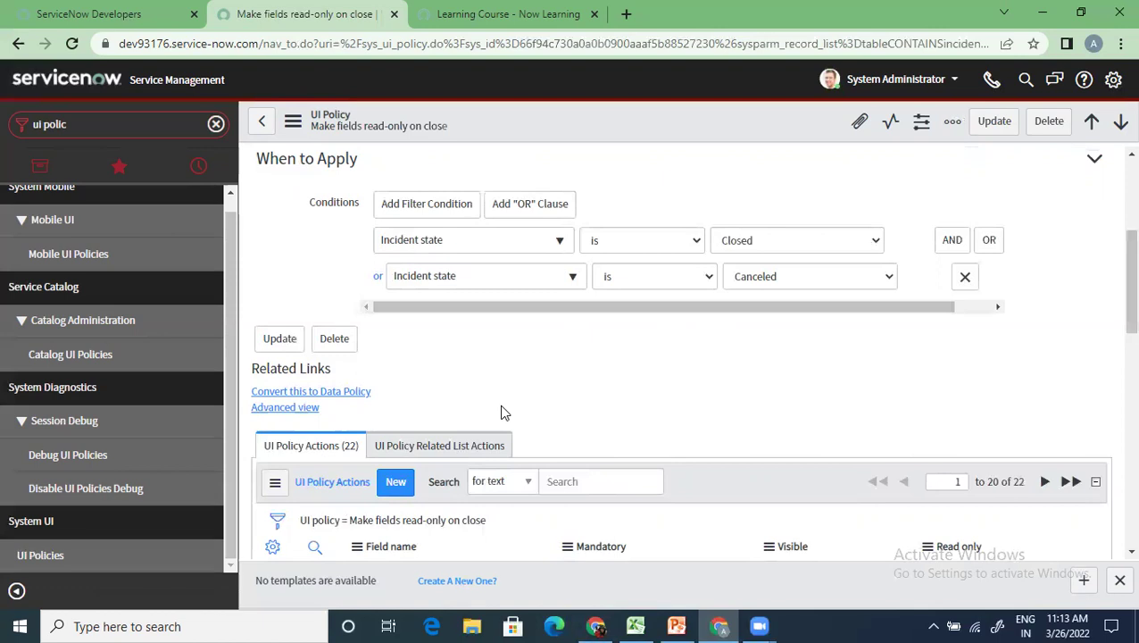
Review the policy's table, conditions, data policy conversion link and list of UI policy actions again
scroll(501, 413, "up", 2)
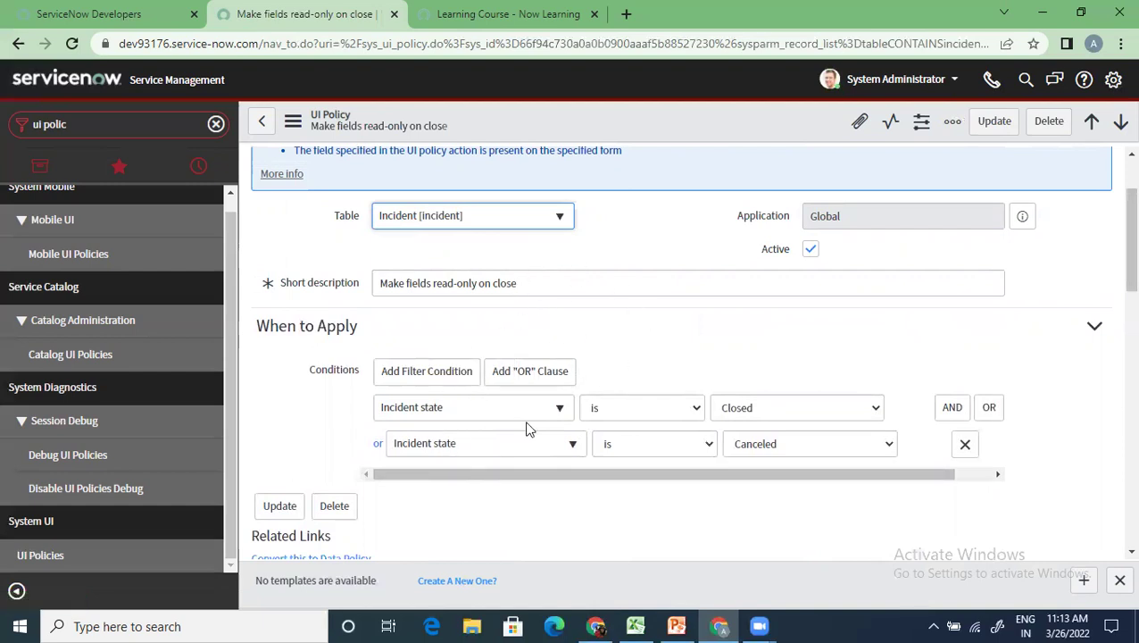
scroll(474, 482, "down", 2)
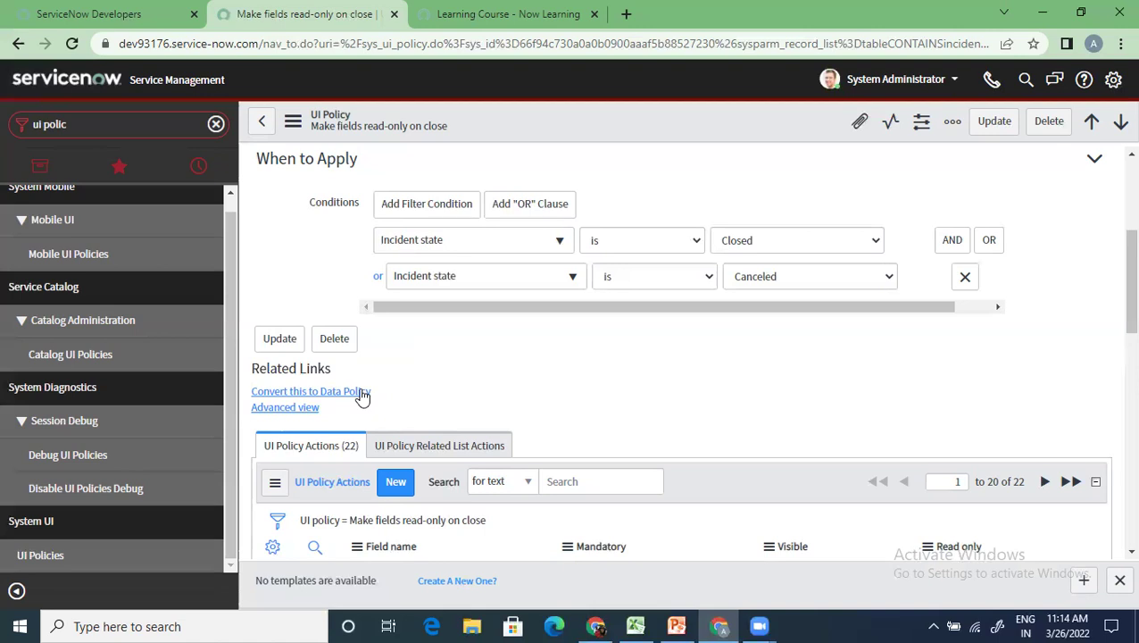
scroll(362, 396, "down", 2)
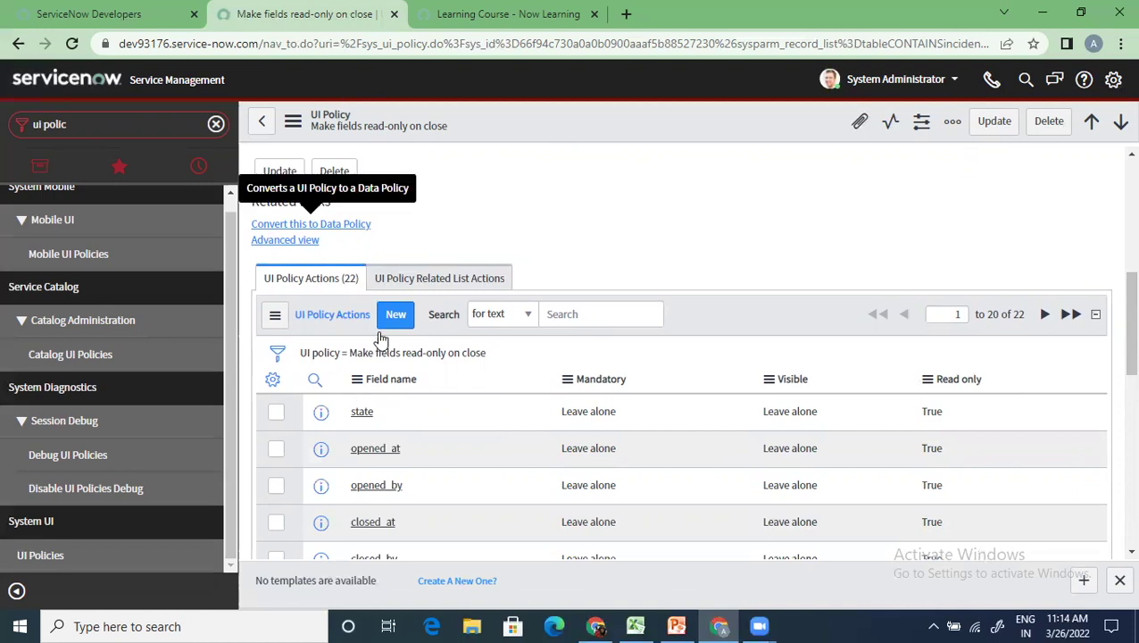
scroll(380, 339, "up", 5)
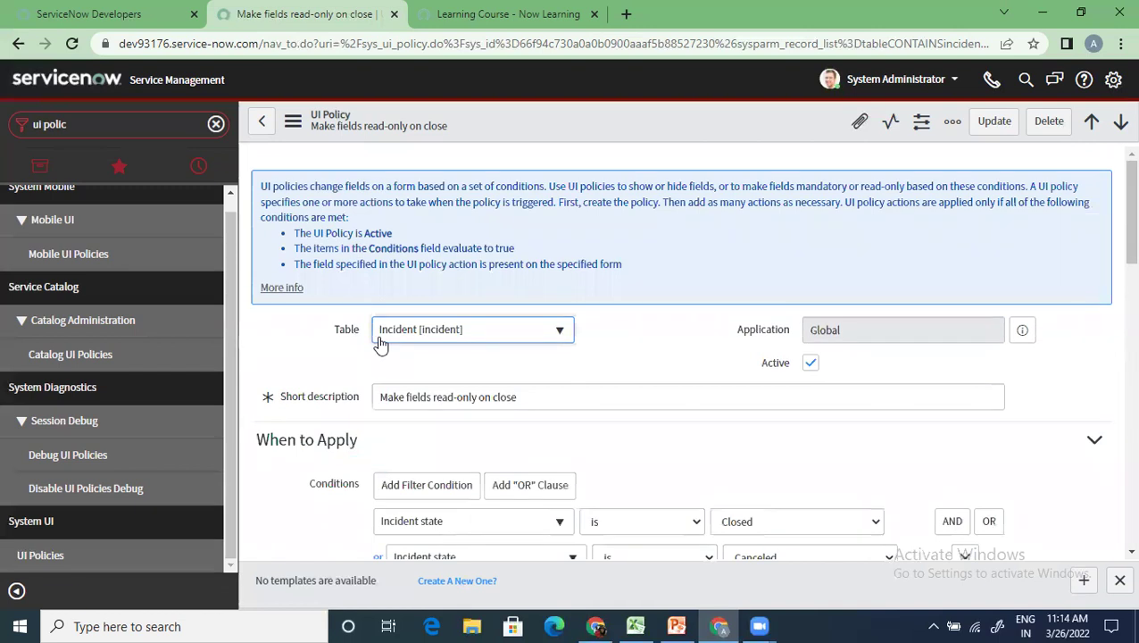
scroll(381, 344, "down", 4)
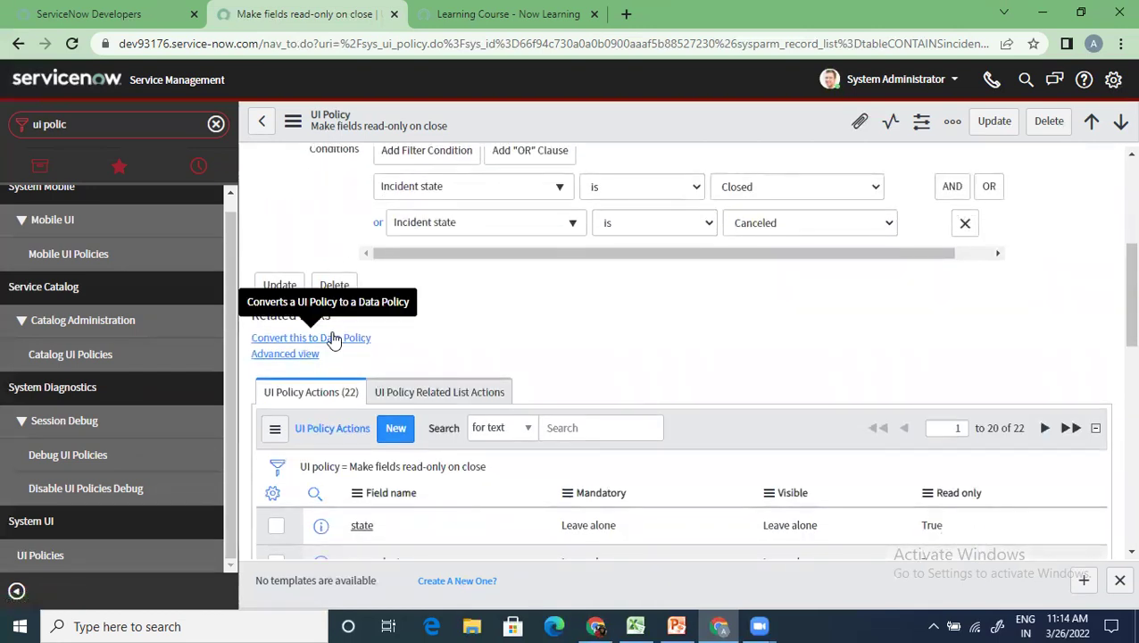
scroll(354, 404, "down", 3)
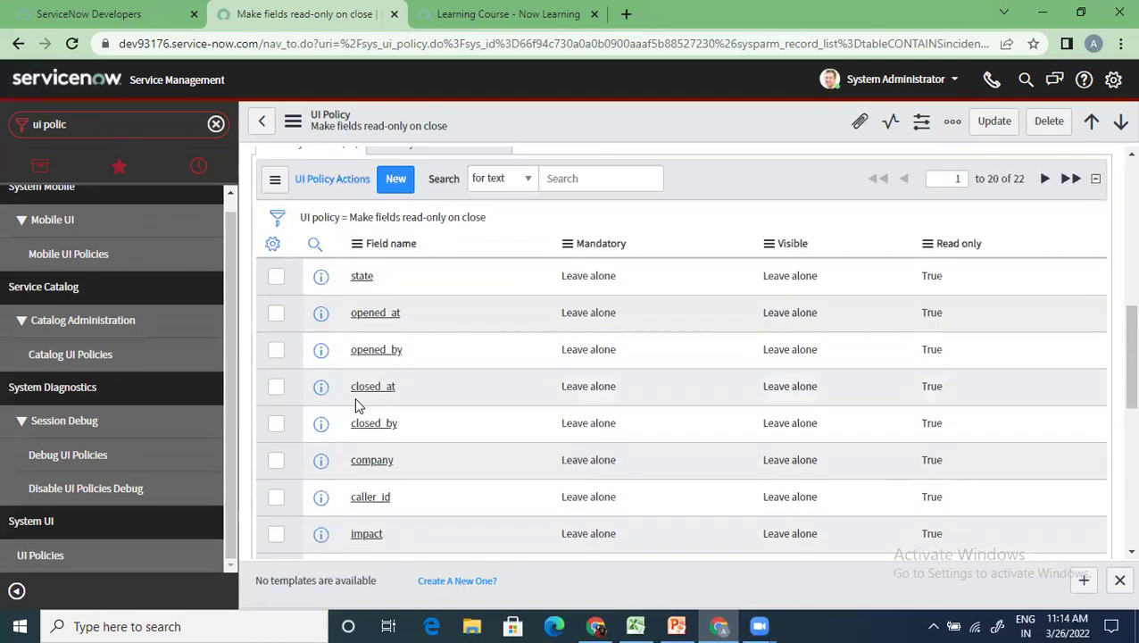
scroll(386, 425, "up", 6)
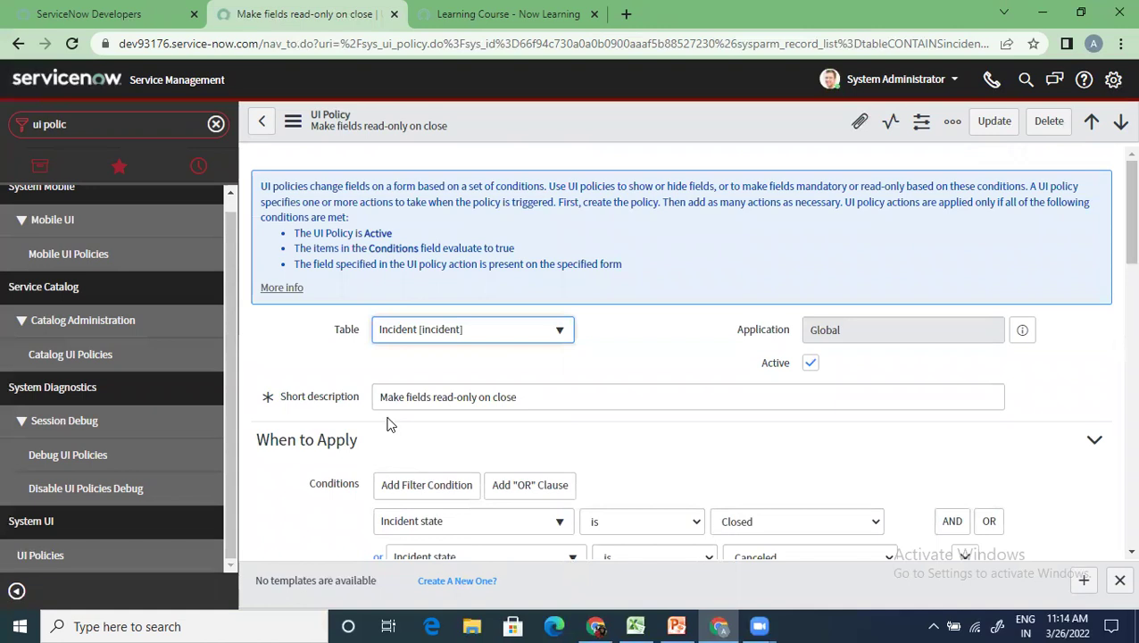
Replace the navigator filter with "ui action" and open the UI Actions list under System Definition
left_click(131, 130)
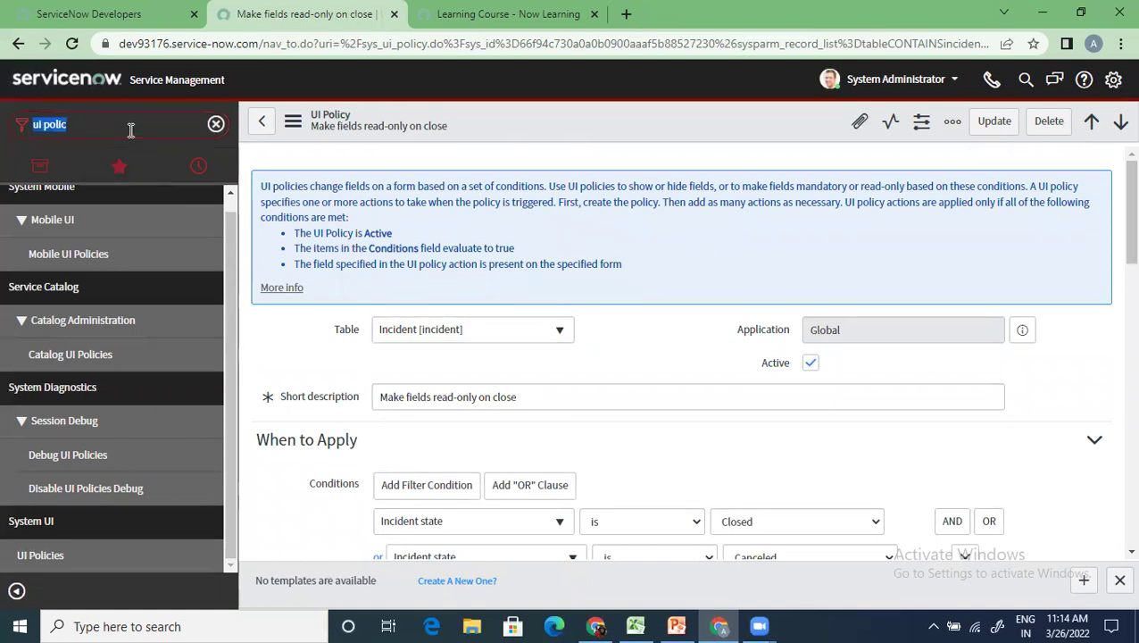
type("ui action")
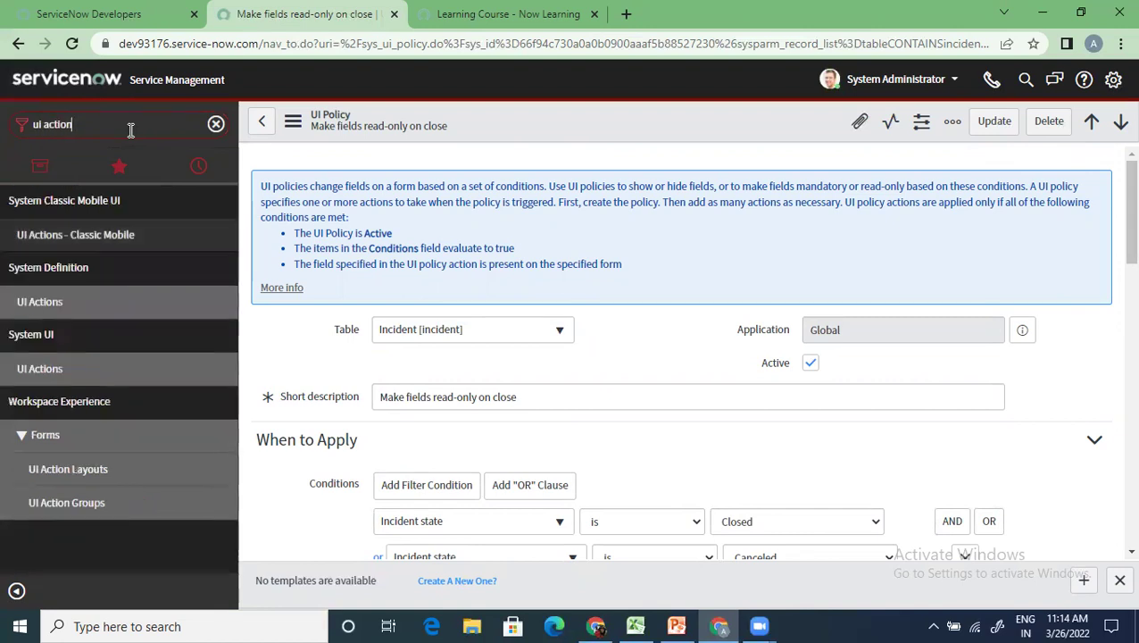
left_click(72, 301)
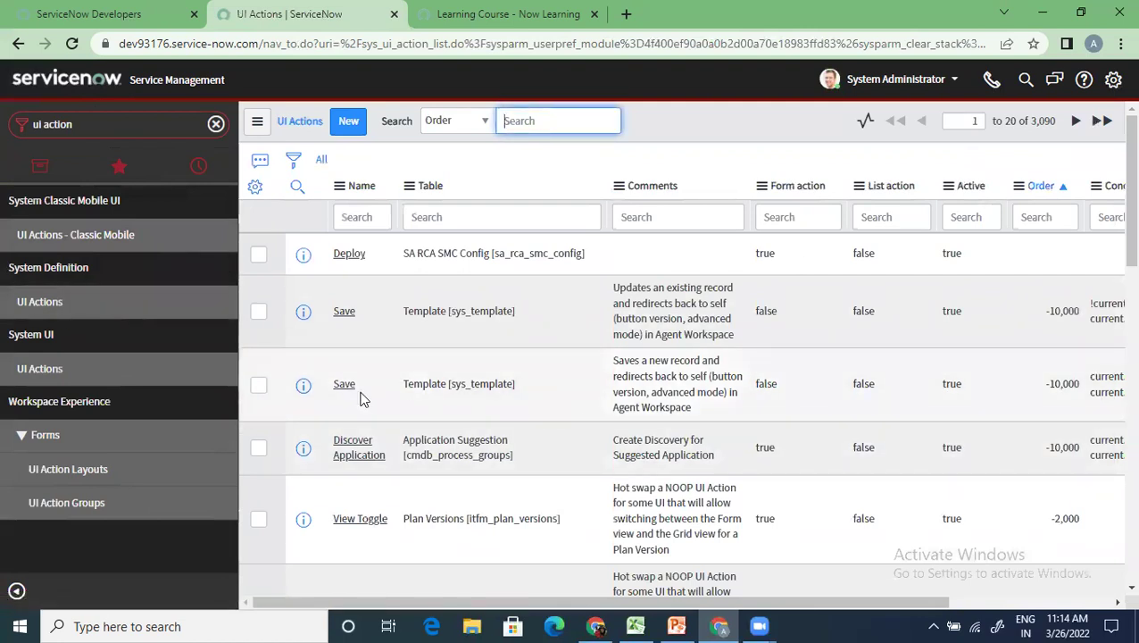
Filter the UI Actions list by table with the search value "*incident"
scroll(368, 376, "down", 2)
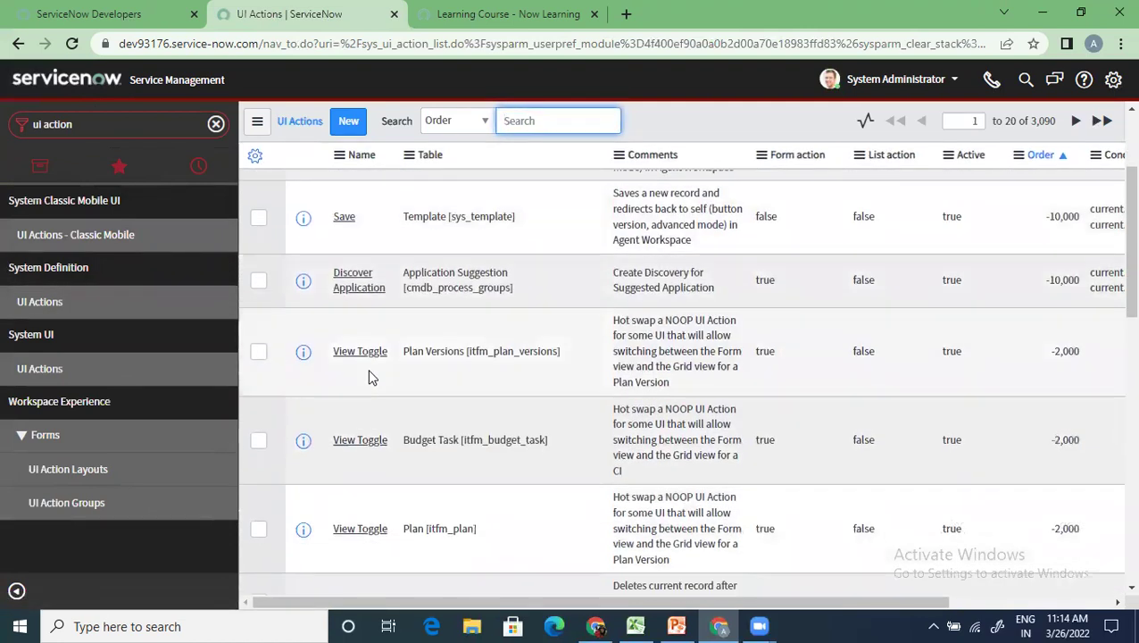
scroll(372, 377, "up", 2)
left_click(499, 217)
type("*incident")
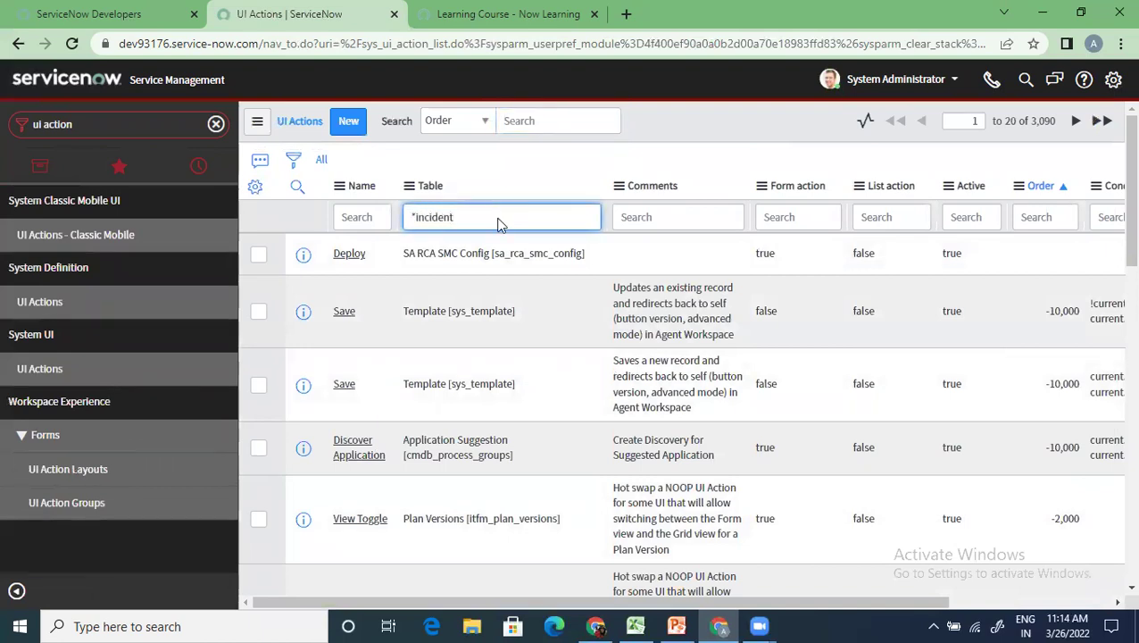
key("Return")
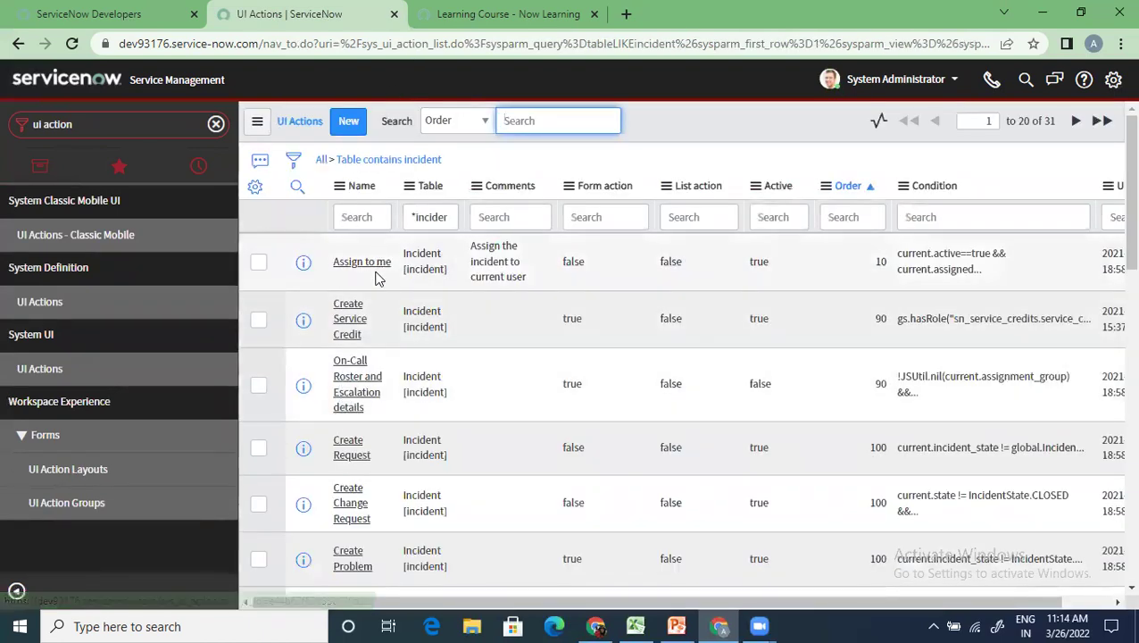
Look through the Incident UI actions and open the Create Change Request record
scroll(371, 348, "down", 1)
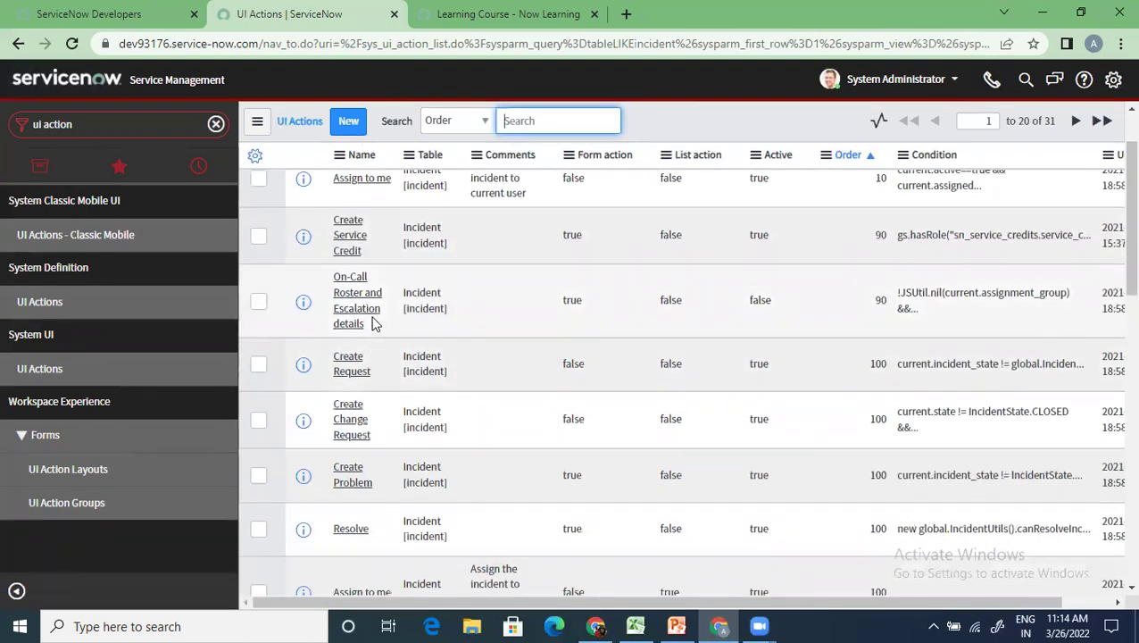
scroll(373, 324, "down", 2)
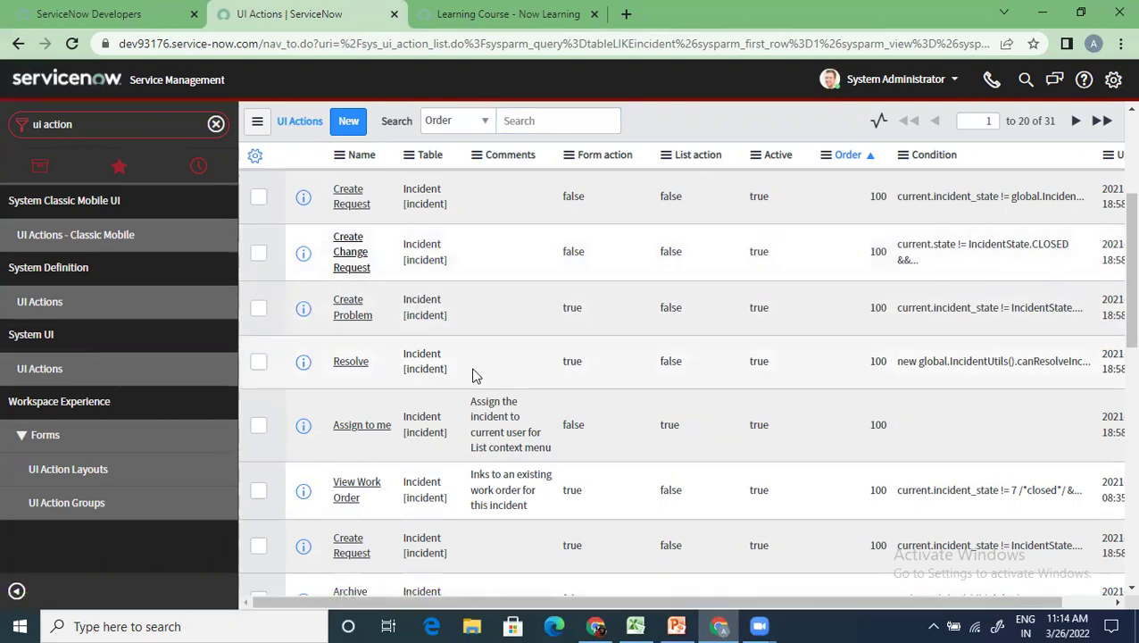
left_click(364, 191)
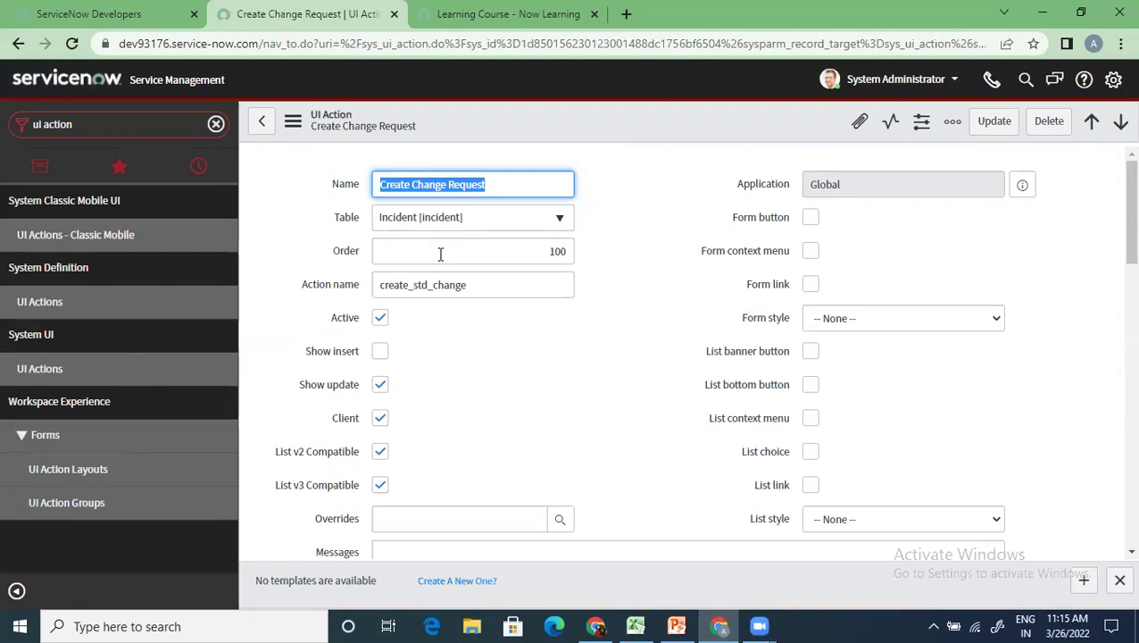
Examine the action's table, order, action name, form and list options, and highlight its full Condition expression
scroll(432, 266, "down", 1)
scroll(432, 265, "up", 1)
scroll(382, 393, "down", 1)
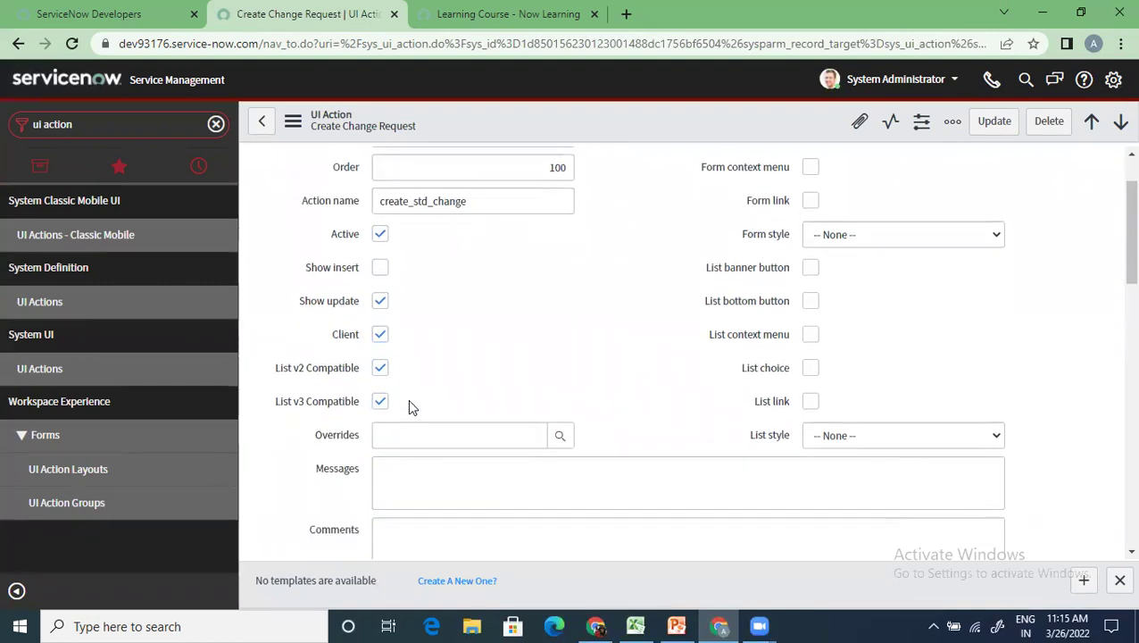
scroll(408, 403, "up", 1)
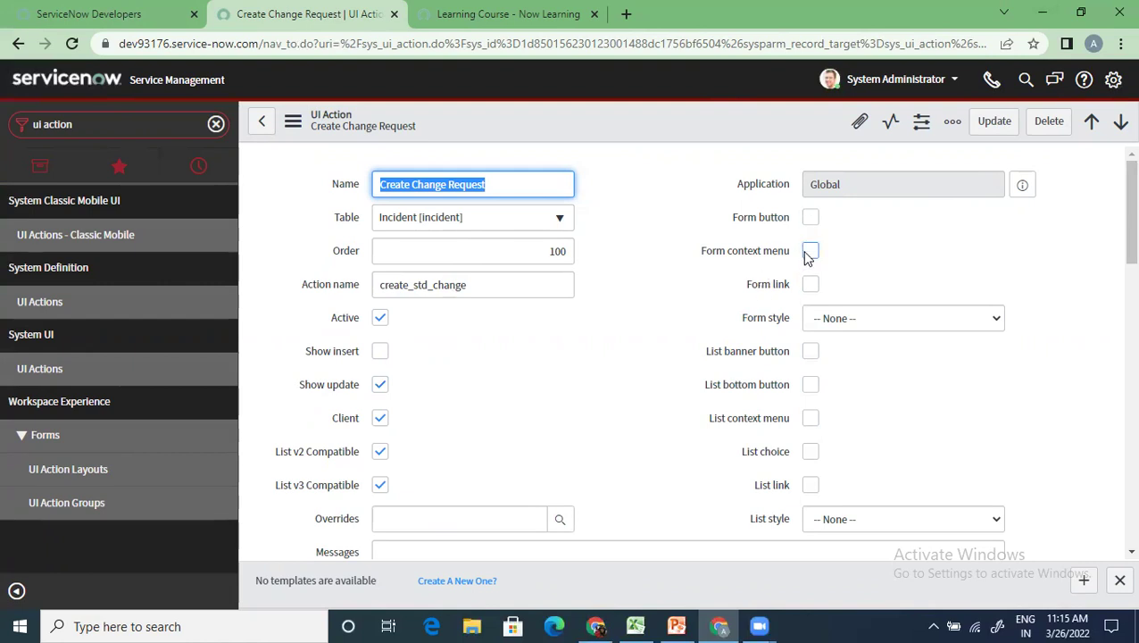
scroll(527, 404, "down", 6)
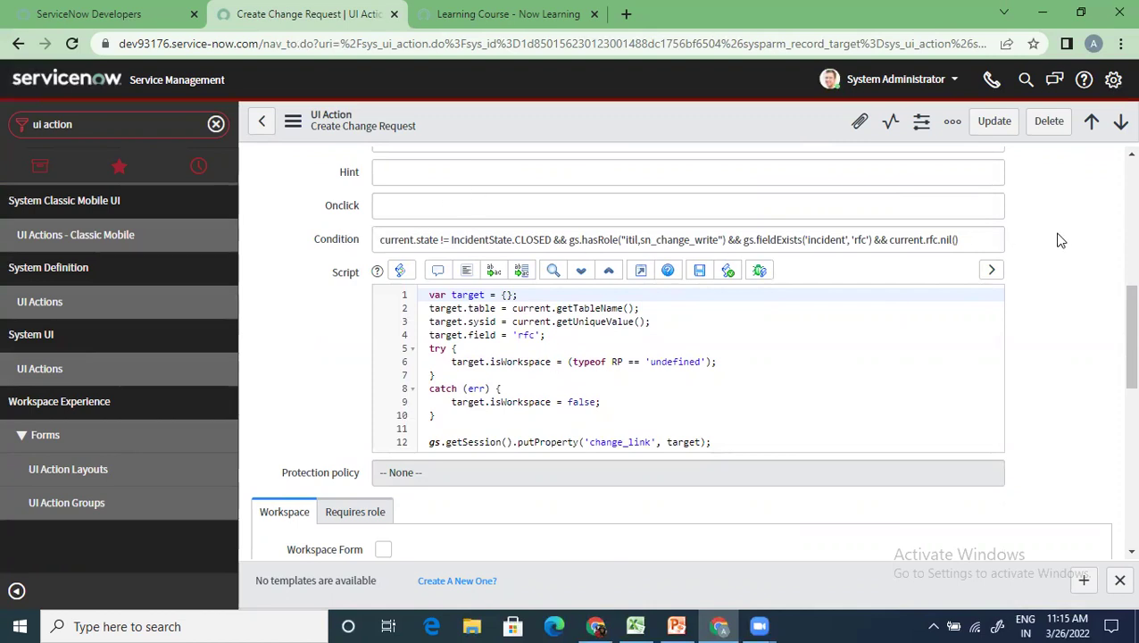
left_click_drag(960, 240, 379, 231)
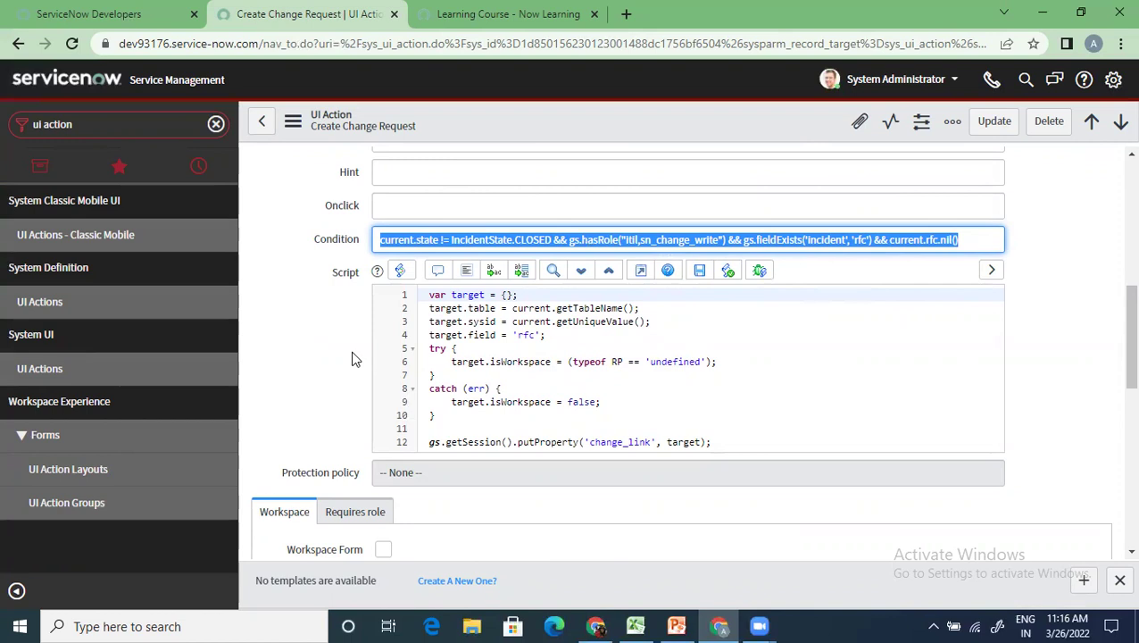
Review the action's Script and its Workspace Client Script down to the related links
scroll(353, 358, "up", 4)
scroll(353, 358, "down", 5)
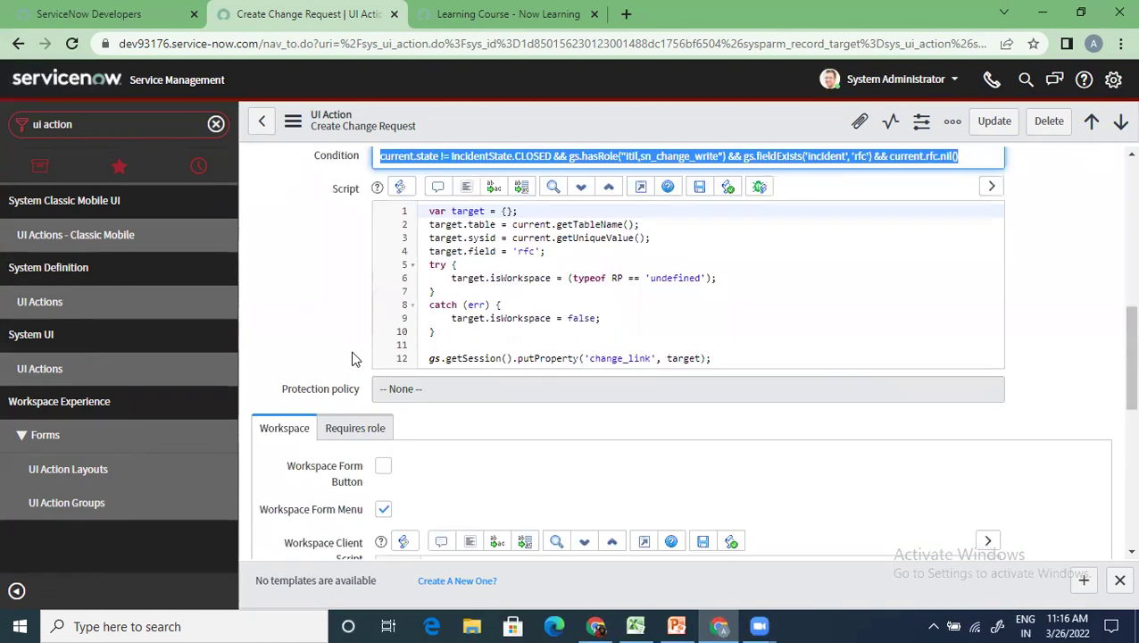
scroll(352, 358, "up", 3)
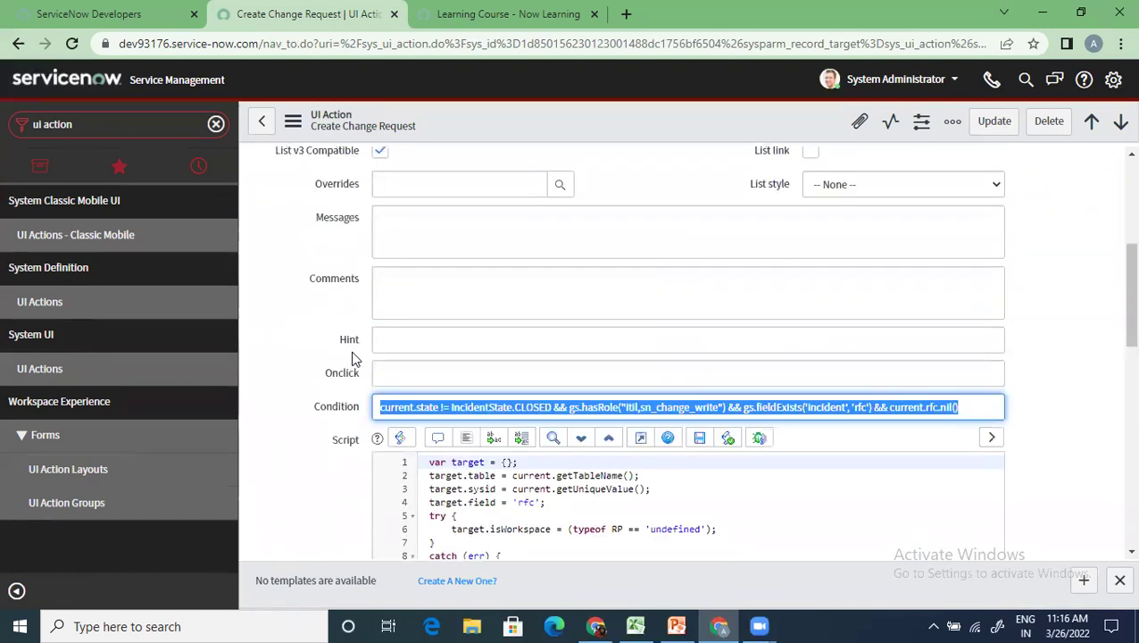
scroll(352, 358, "down", 5)
scroll(353, 358, "down", 3)
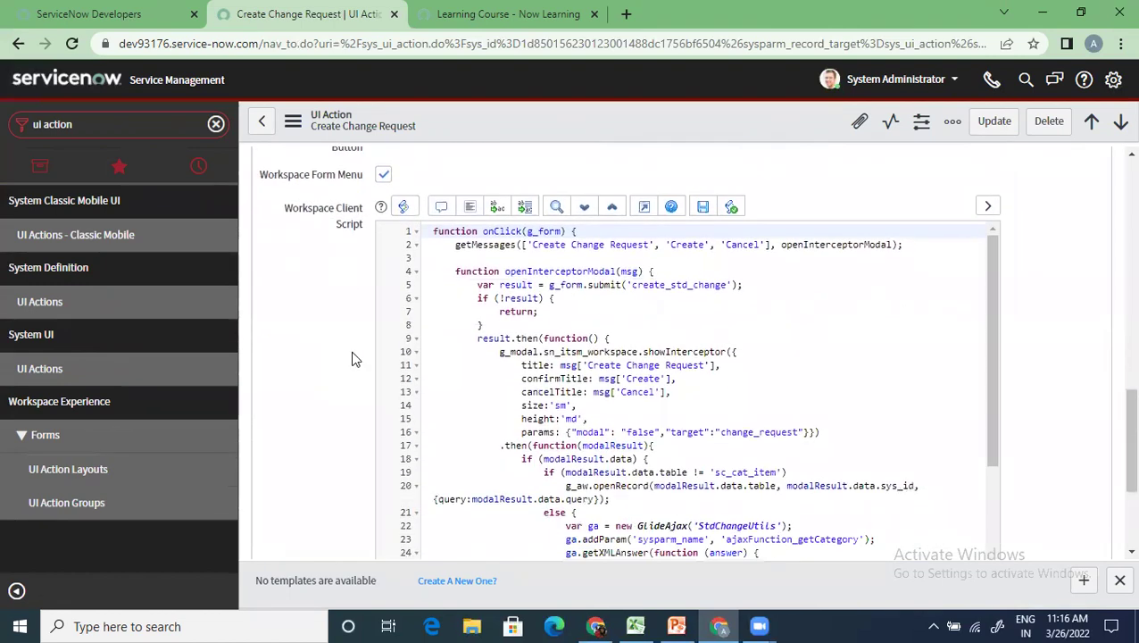
scroll(352, 358, "down", 3)
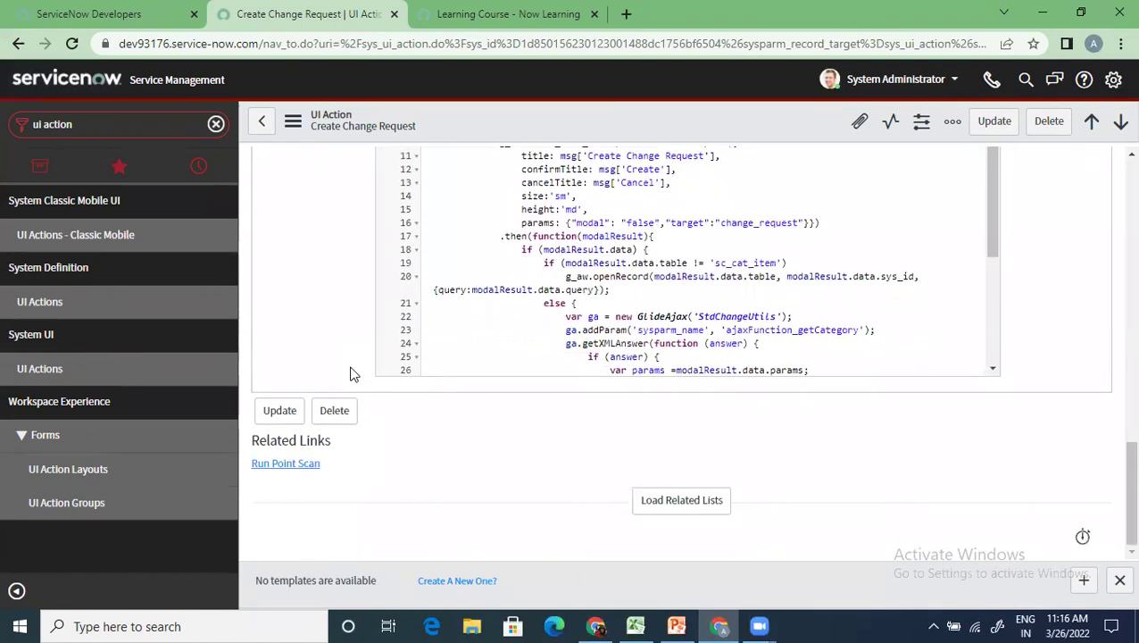
Load the action's related lists, view UI Action Visibility, and look over the condition and scripts again
left_click(682, 500)
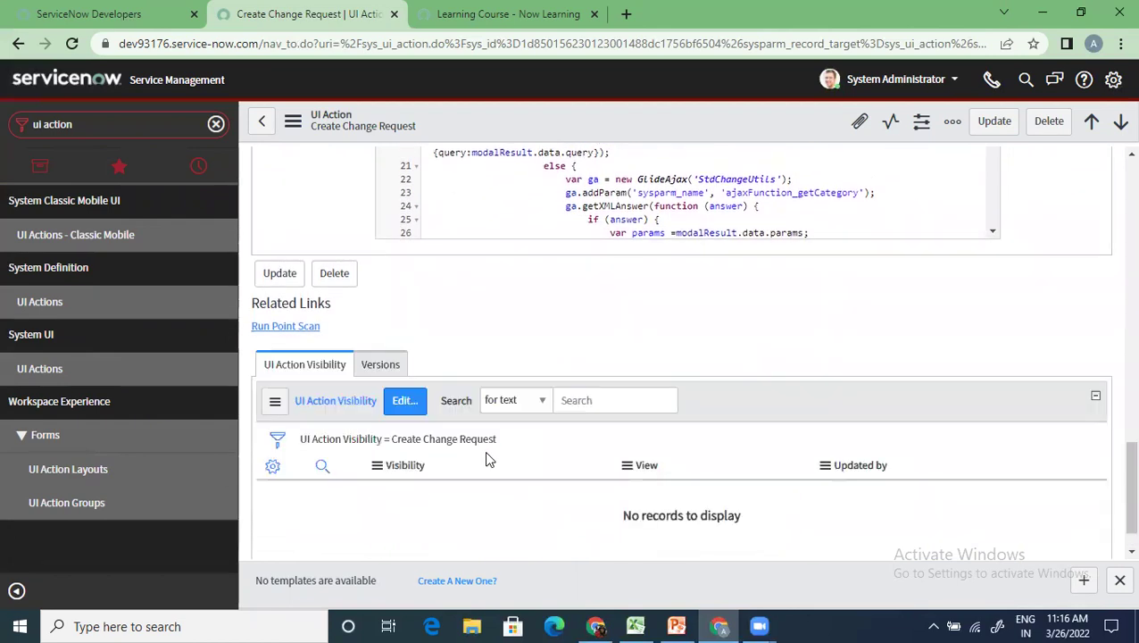
scroll(487, 453, "up", 10)
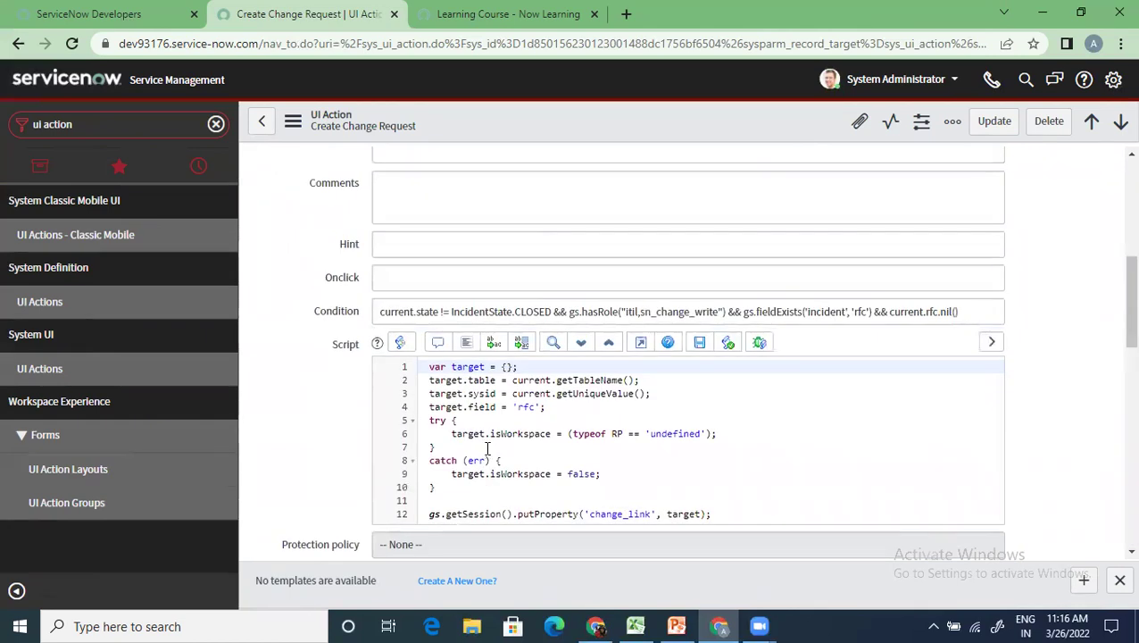
scroll(369, 308, "up", 3)
scroll(354, 315, "down", 2)
scroll(340, 352, "down", 5)
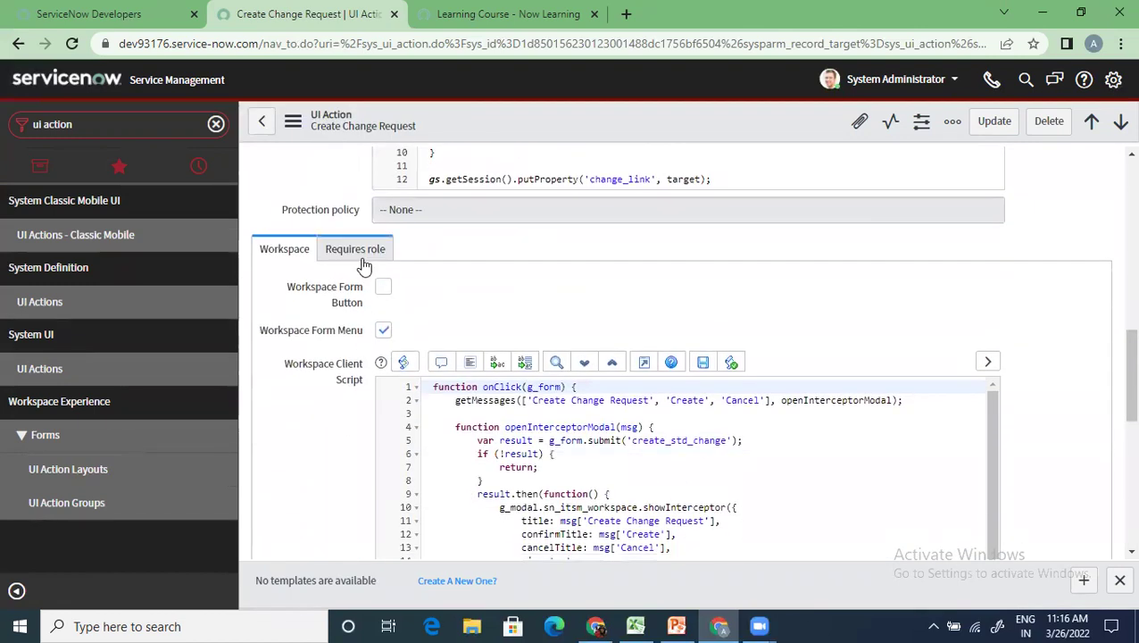
View the Requires role settings, return to the Workspace settings and recheck the action's main fields, condition and script
left_click(360, 253)
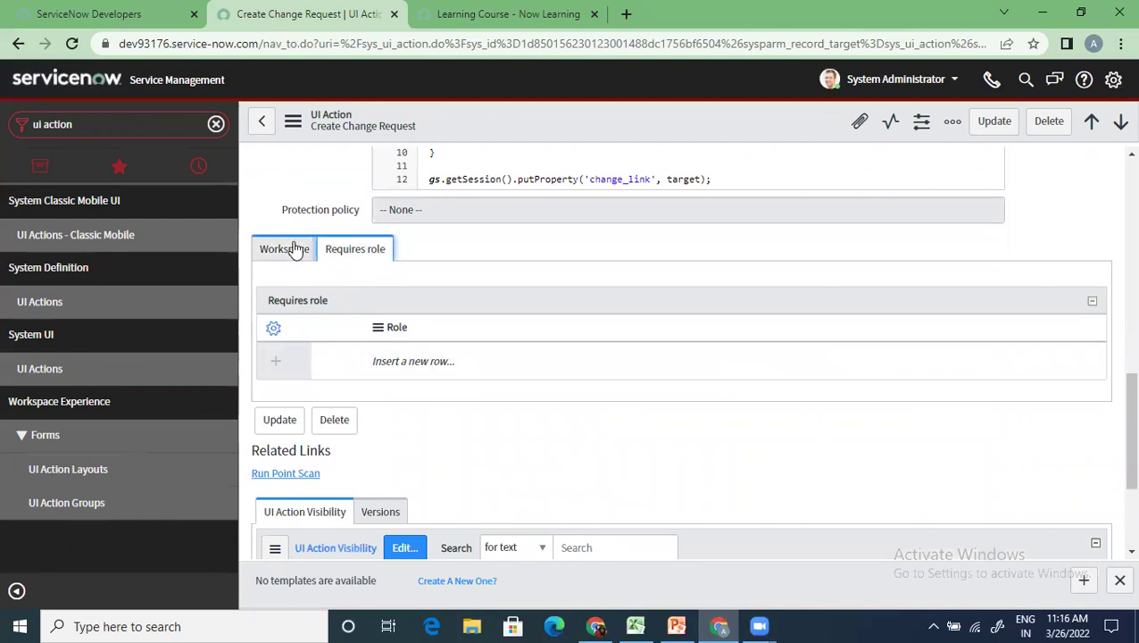
scroll(432, 481, "down", 2)
scroll(389, 422, "up", 4)
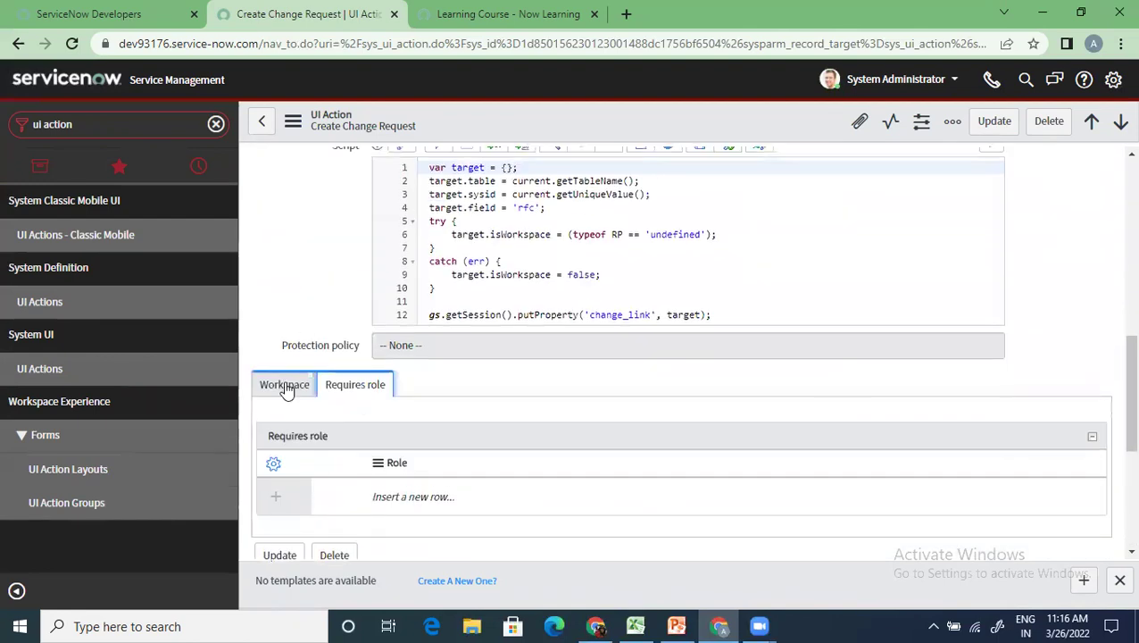
left_click(285, 385)
scroll(494, 408, "up", 4)
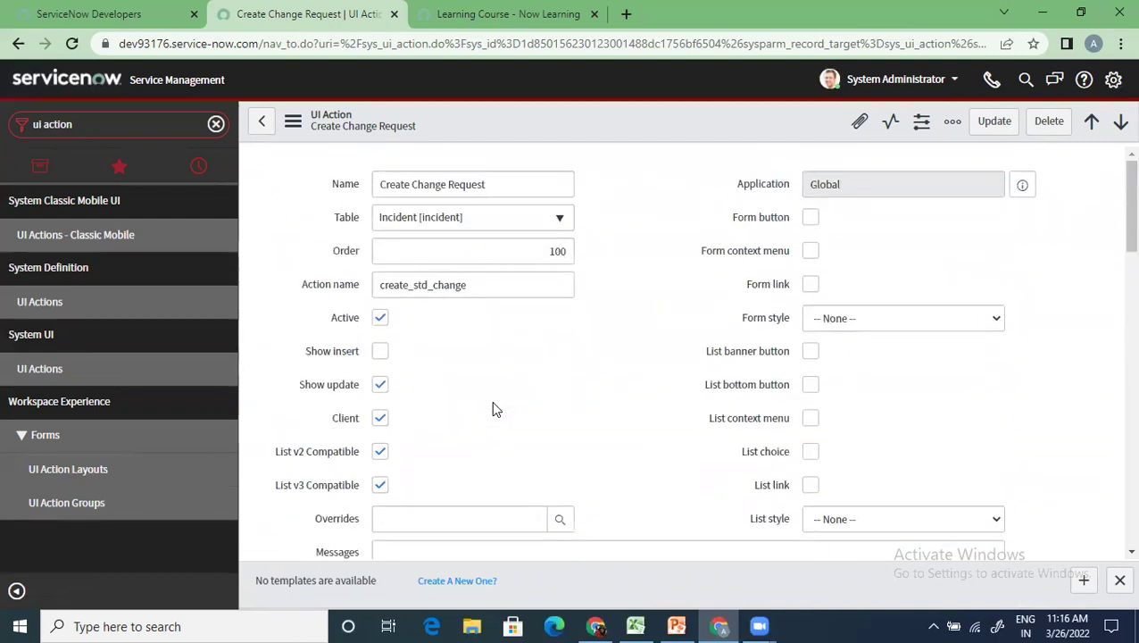
scroll(497, 410, "down", 5)
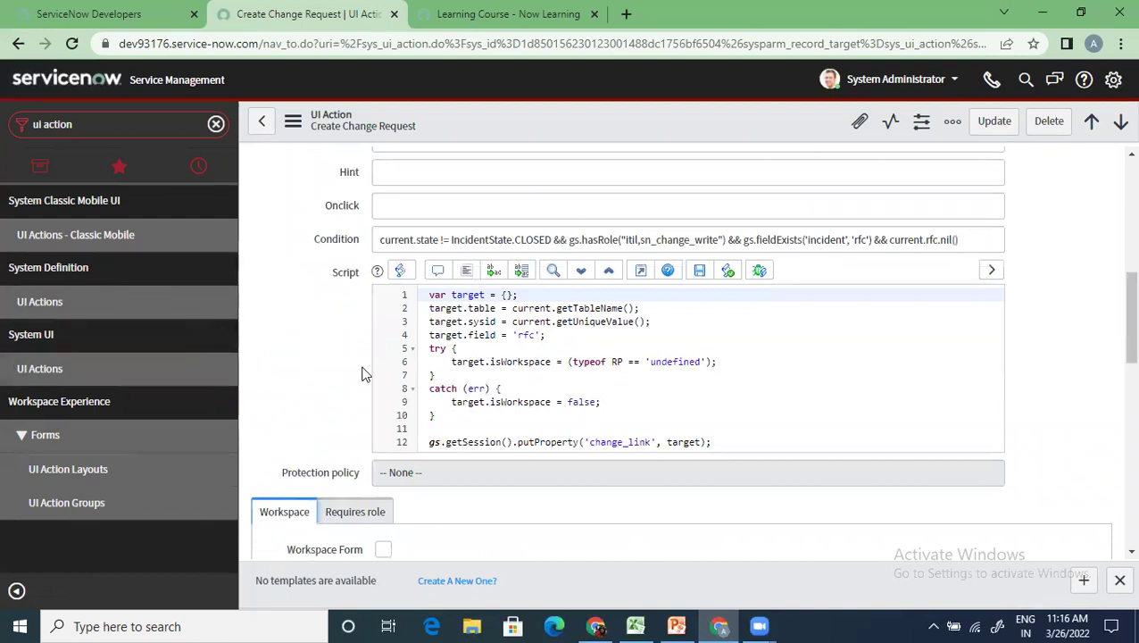
scroll(464, 446, "up", 6)
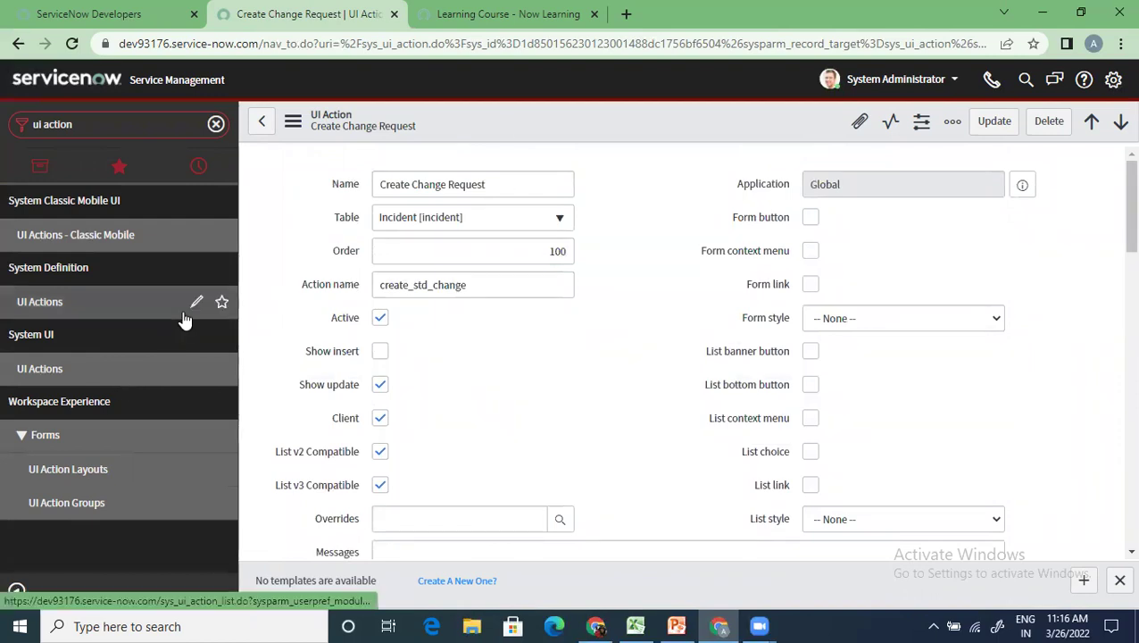
Reopen the unfiltered UI Actions list under System Definition and browse its entries down to the related links
left_click(91, 308)
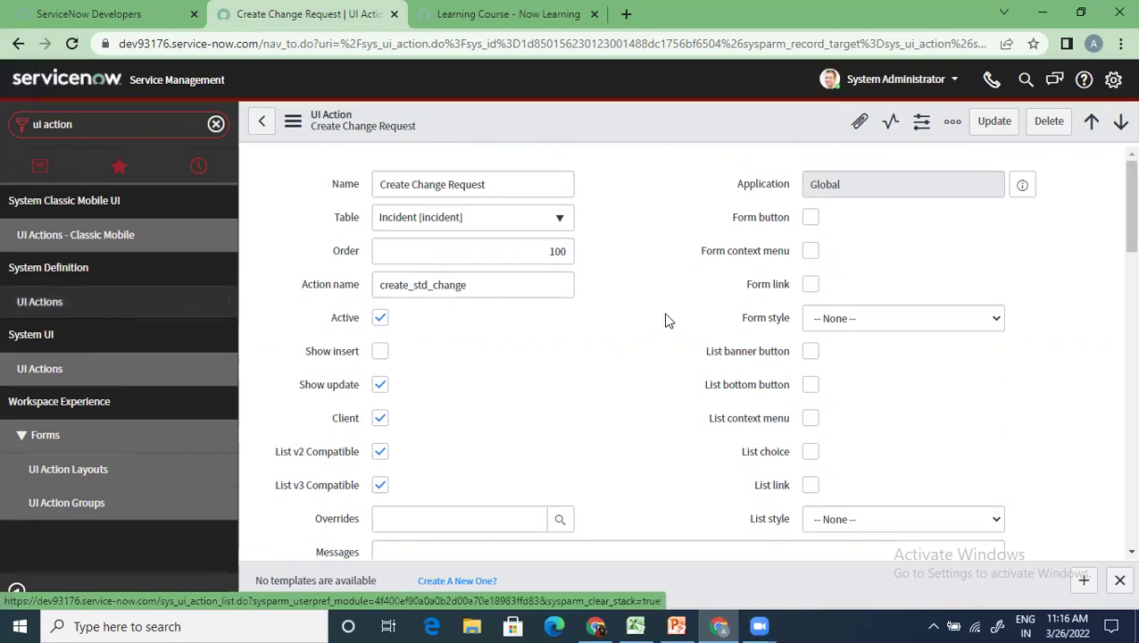
scroll(564, 393, "down", 4)
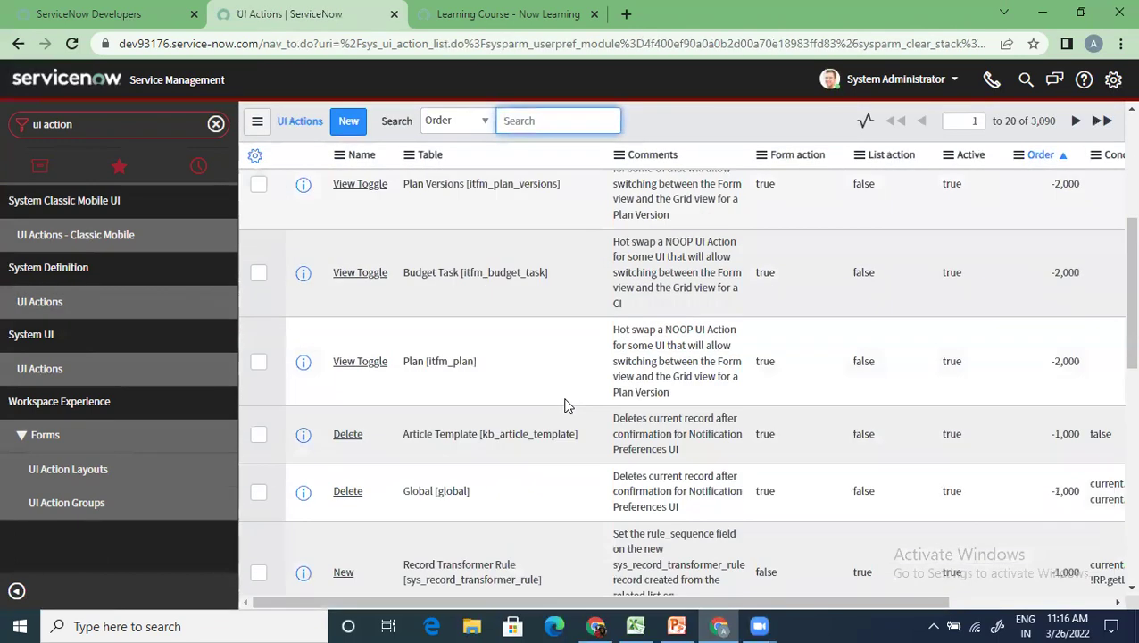
scroll(564, 407, "down", 5)
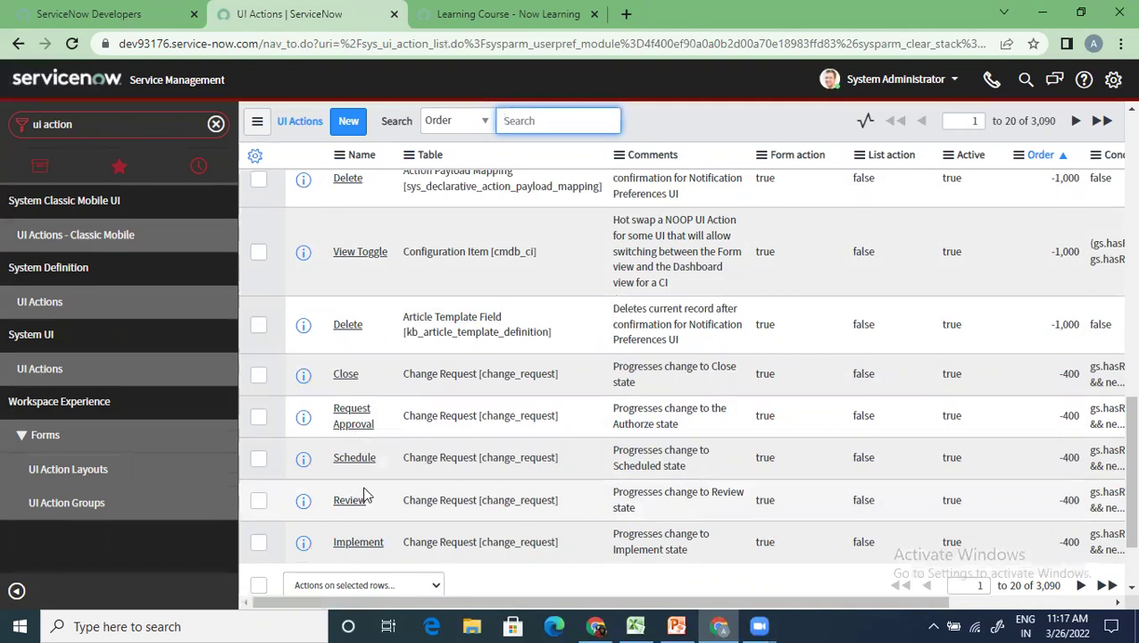
scroll(703, 520, "down", 2)
scroll(704, 523, "down", 2)
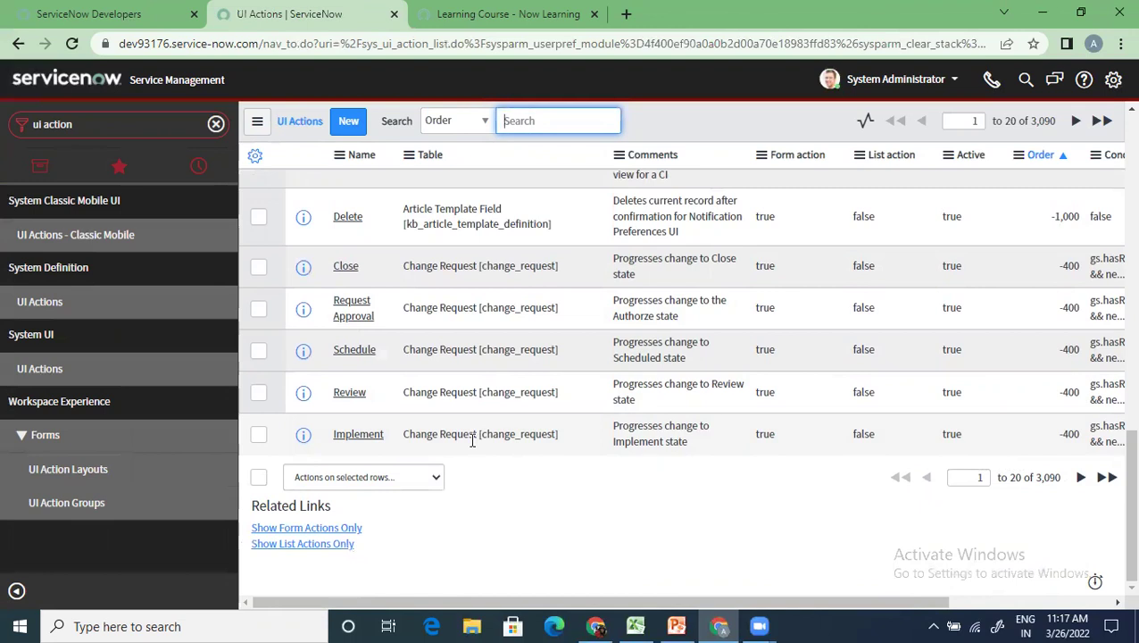
scroll(473, 440, "up", 15)
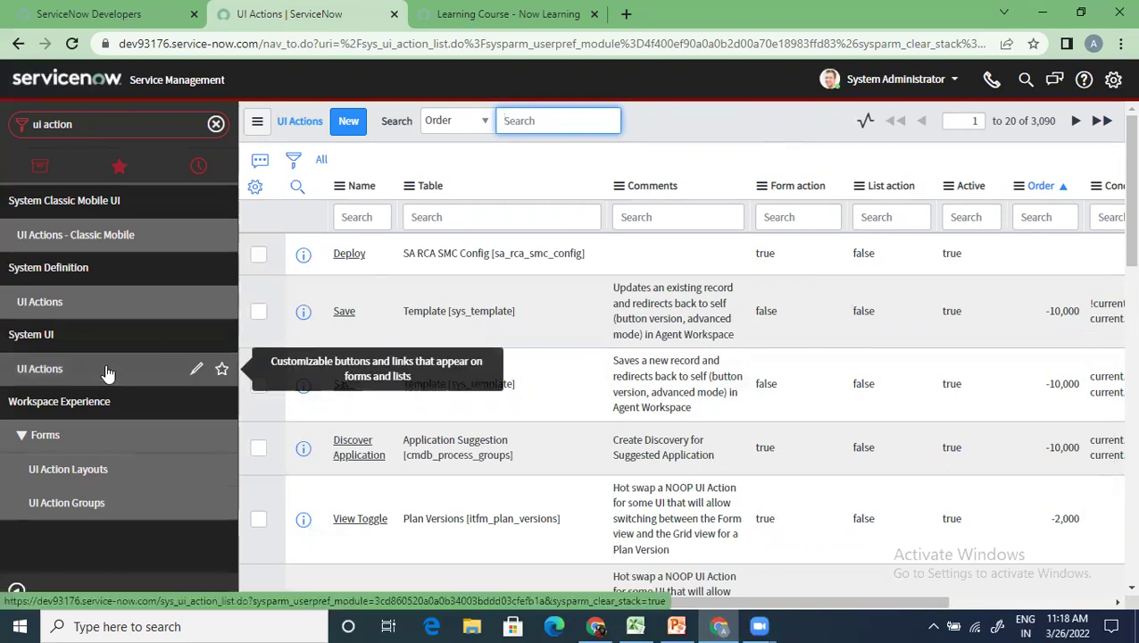
Replace the navigator filter with "data polic" and open the Data Policies list under System Policy
left_click(215, 128)
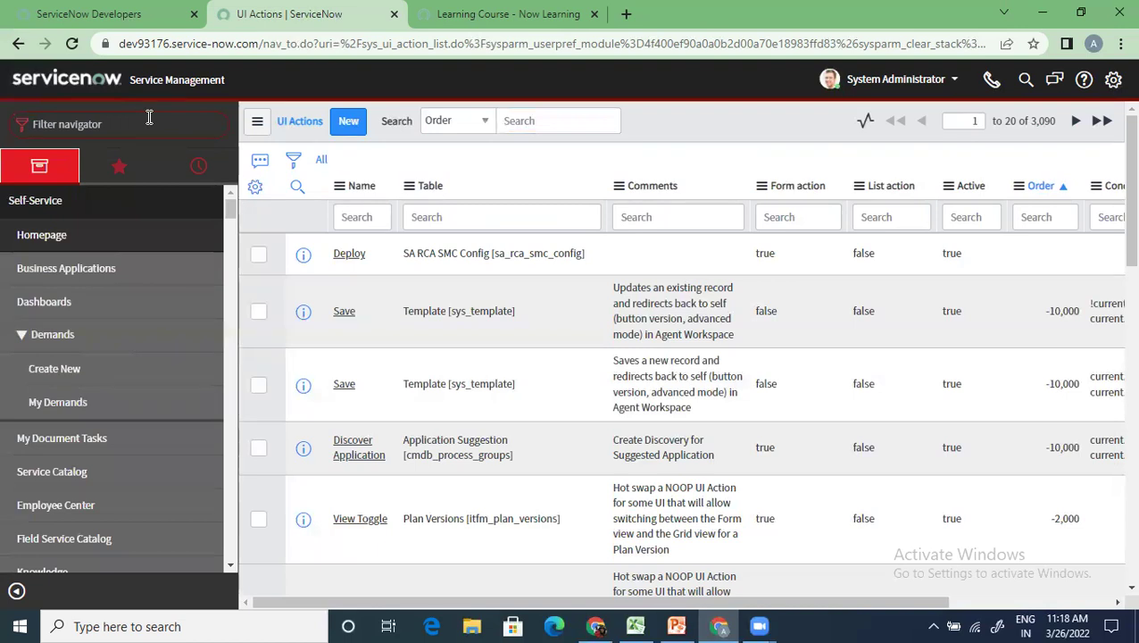
type("data policy")
key("BackSpace")
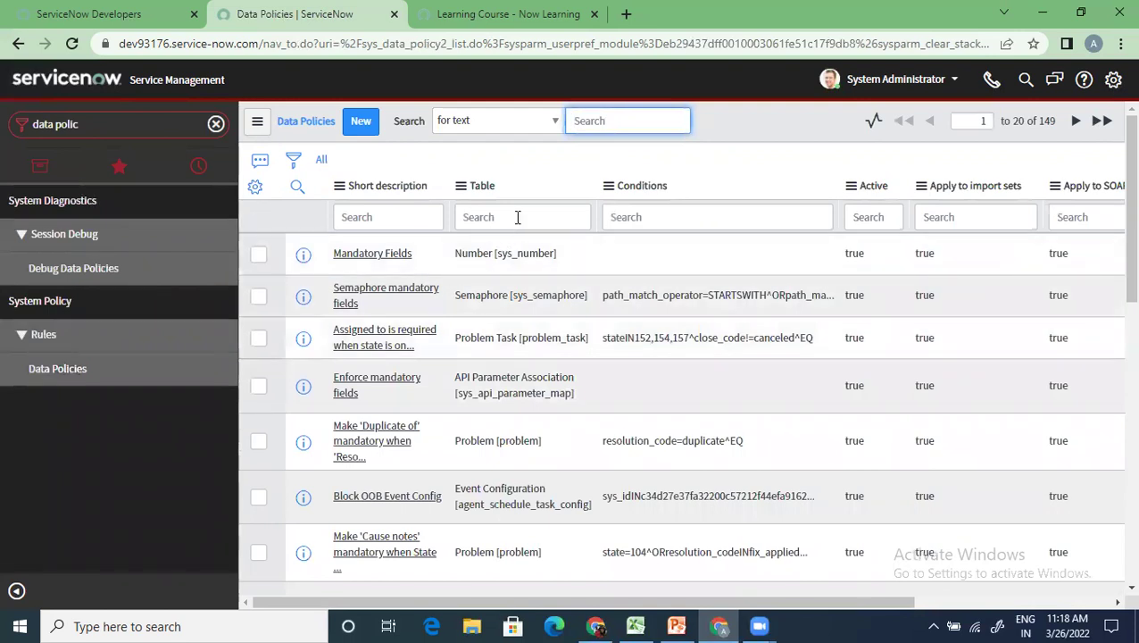
Filter the Data Policies list by table with the search value "*incident"
left_click(516, 217)
type("*incident")
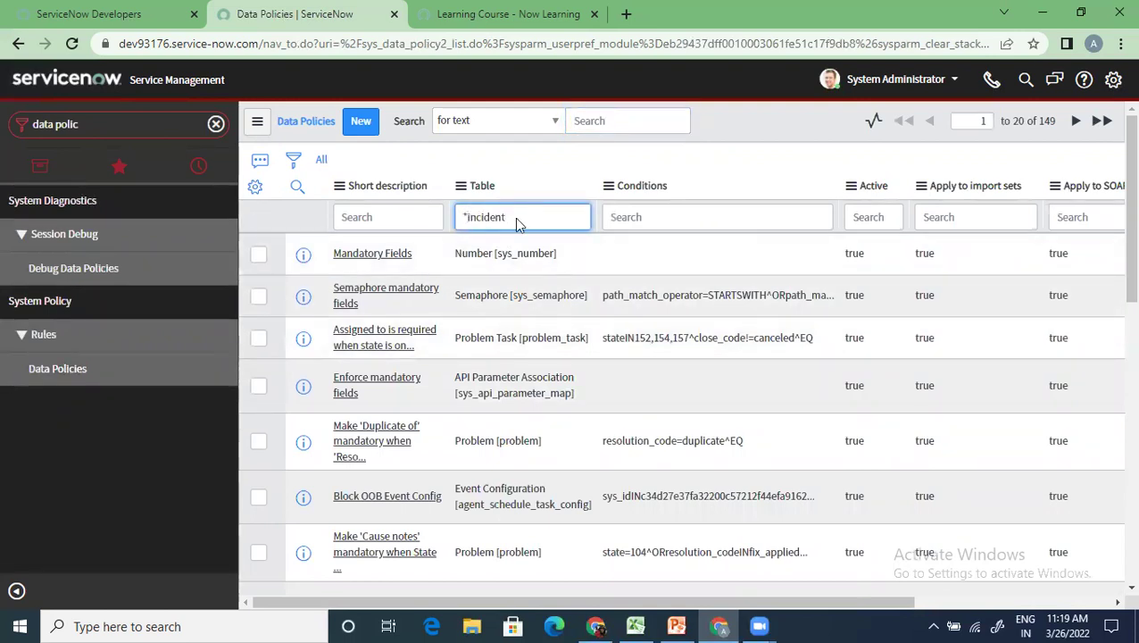
key("Return")
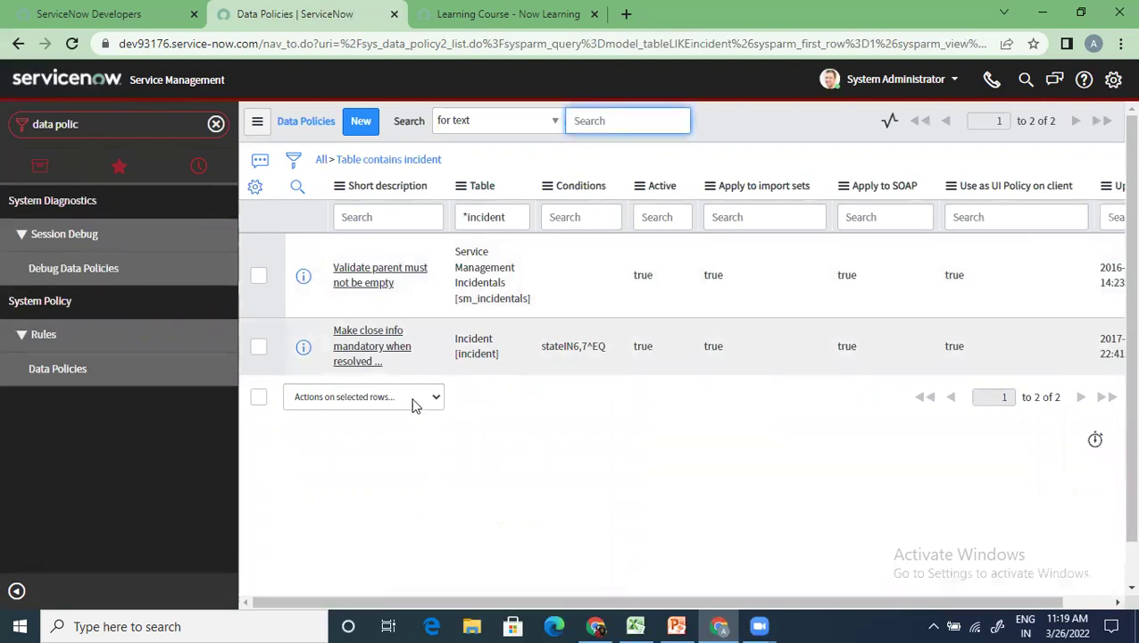
Open the "Make close info mandatory when resolved or closed" data policy and examine its options, State condition, UI policy conversion link and rules
left_click(367, 362)
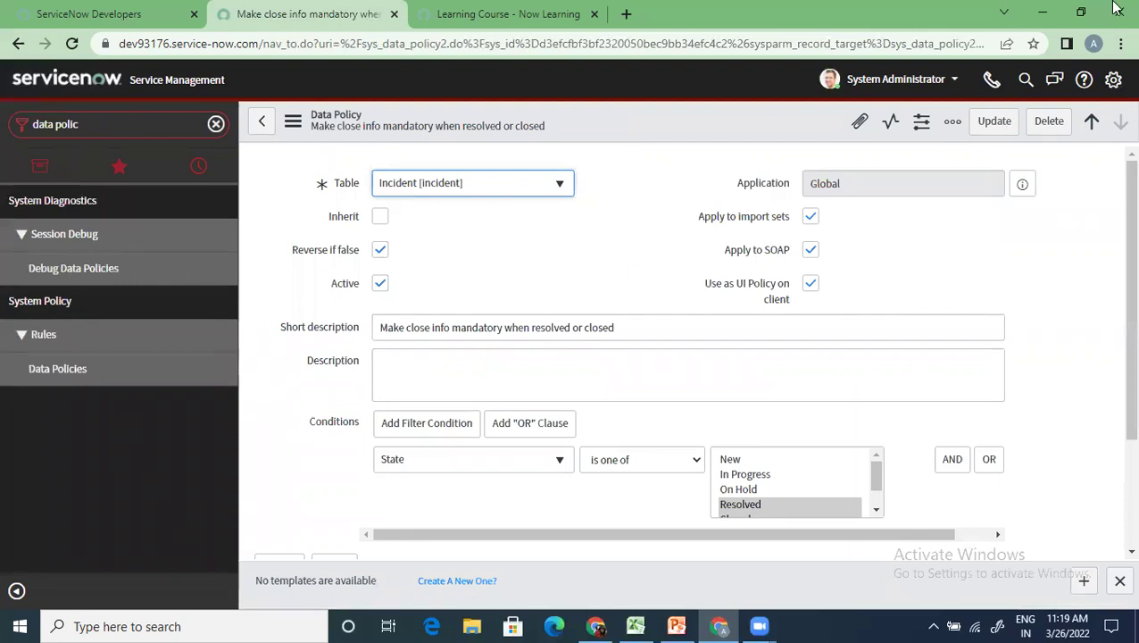
scroll(696, 362, "down", 2)
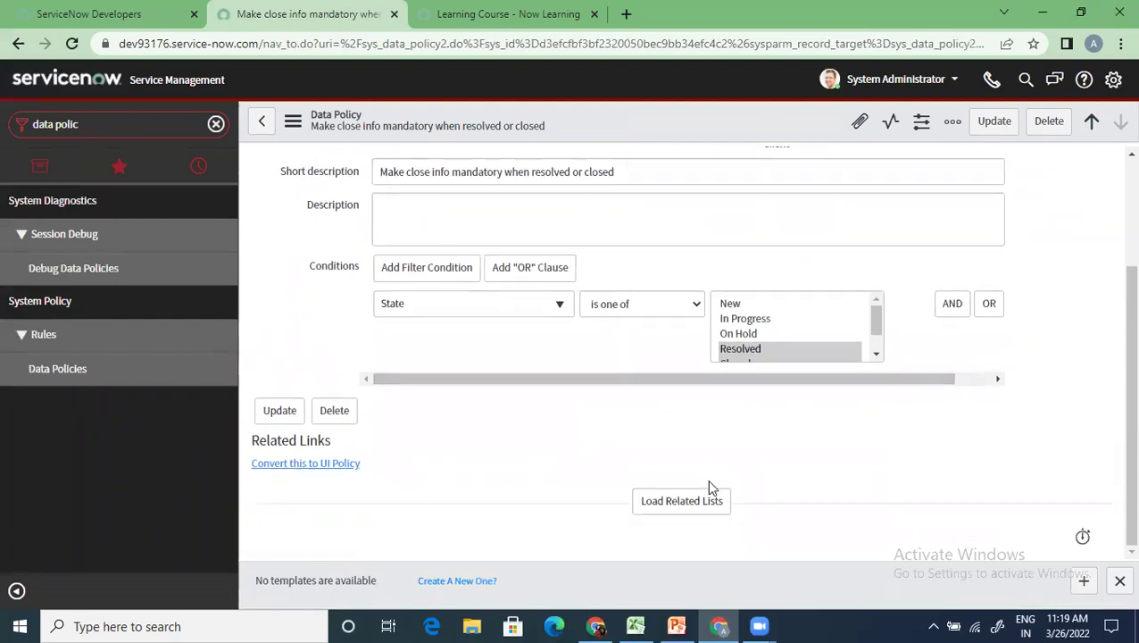
scroll(663, 489, "up", 2)
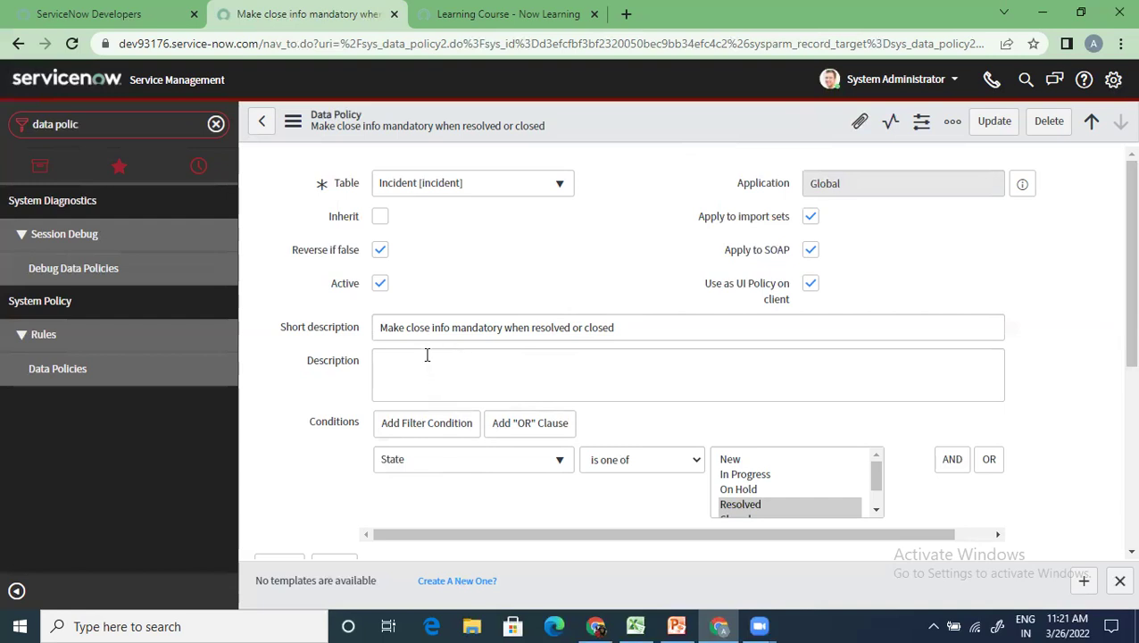
scroll(983, 442, "down", 2)
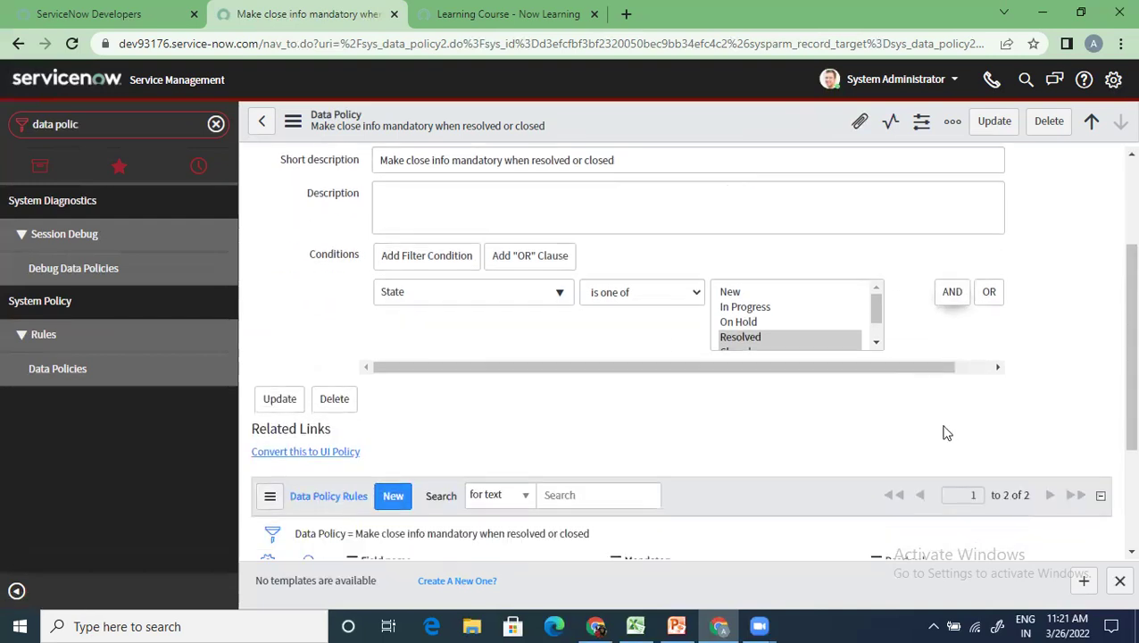
Review the open data policy's options, State condition, UI policy conversion link and the close_code and close_notes rules
scroll(419, 428, "up", 2)
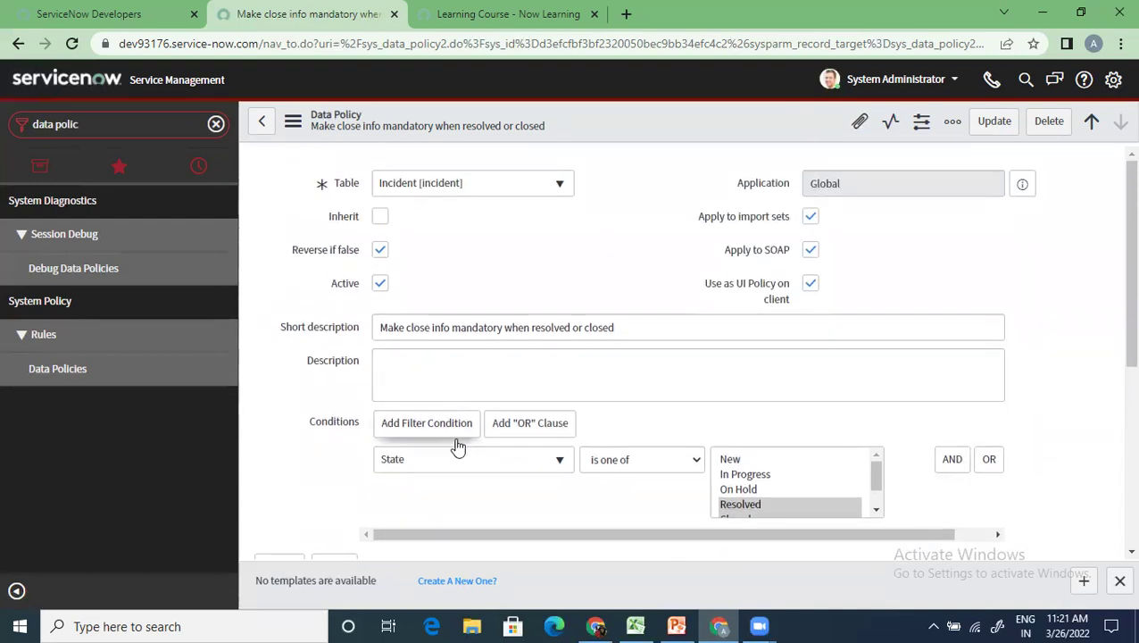
mouse_move(877, 479)
left_mouse_down()
mouse_move(877, 495)
mouse_move(877, 466)
left_mouse_up()
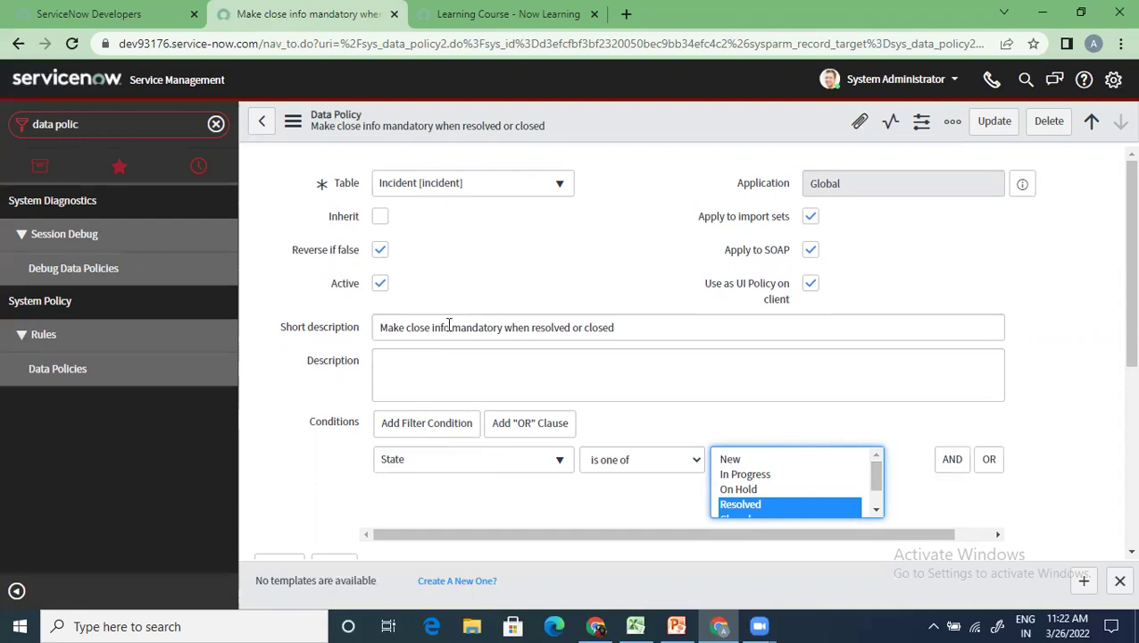
scroll(445, 339, "down", 2)
scroll(445, 339, "down", 1)
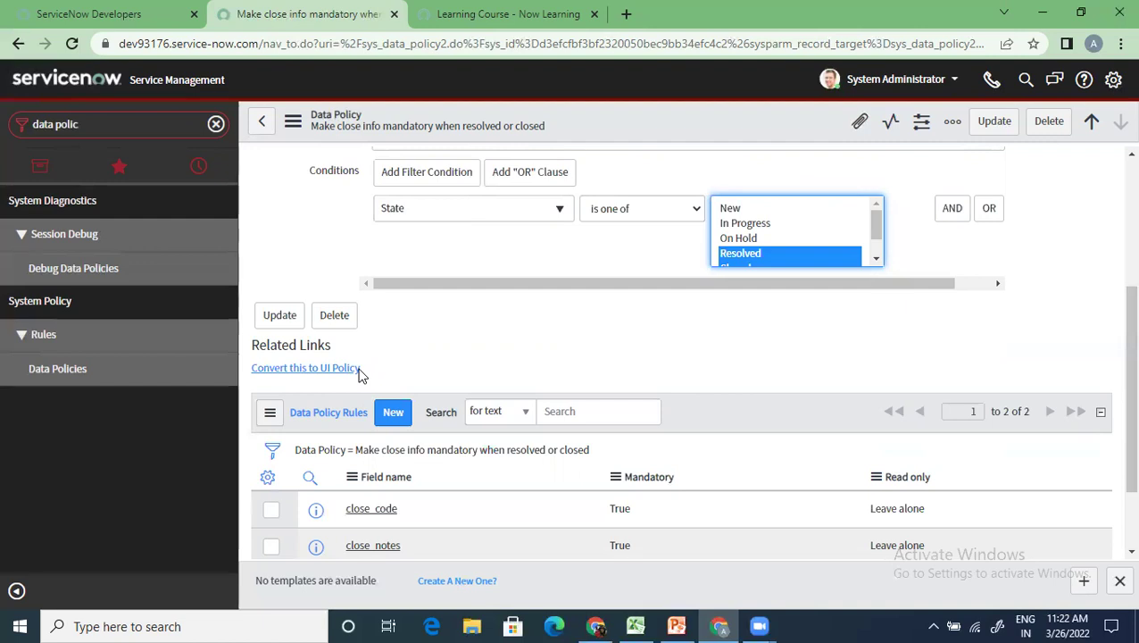
scroll(376, 438, "down", 2)
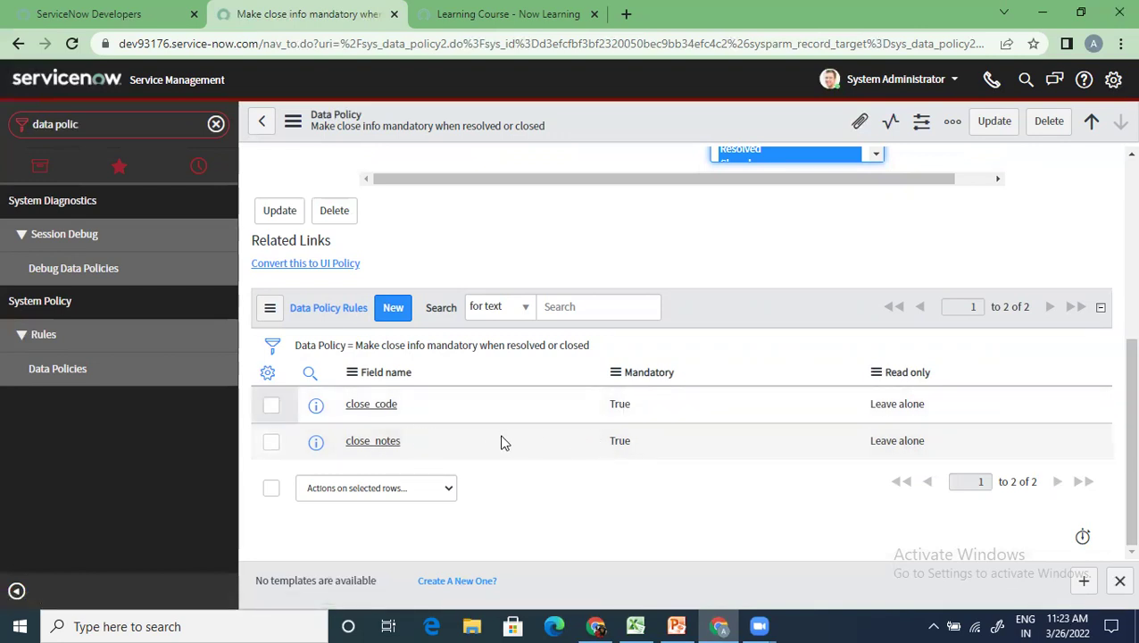
scroll(501, 442, "up", 3)
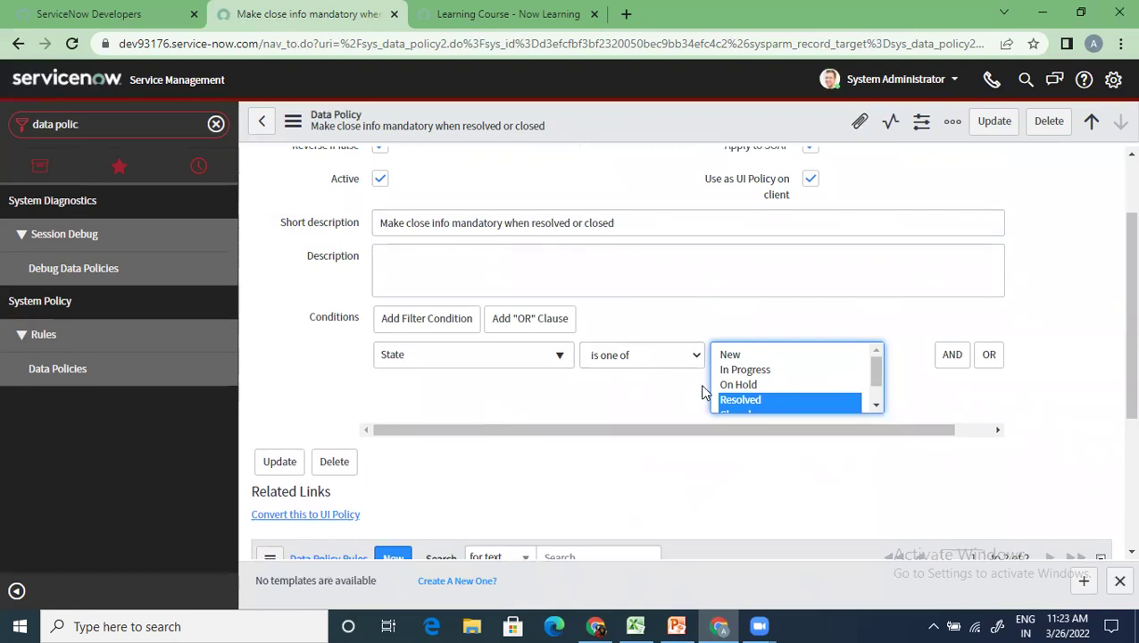
scroll(569, 456, "down", 2)
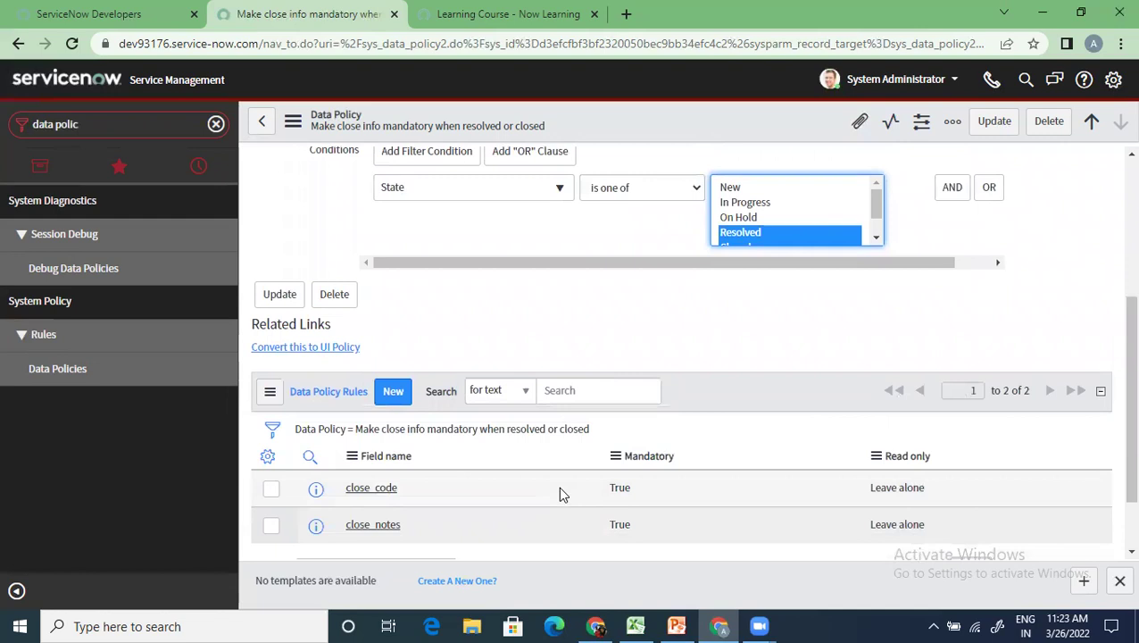
scroll(562, 494, "down", 1)
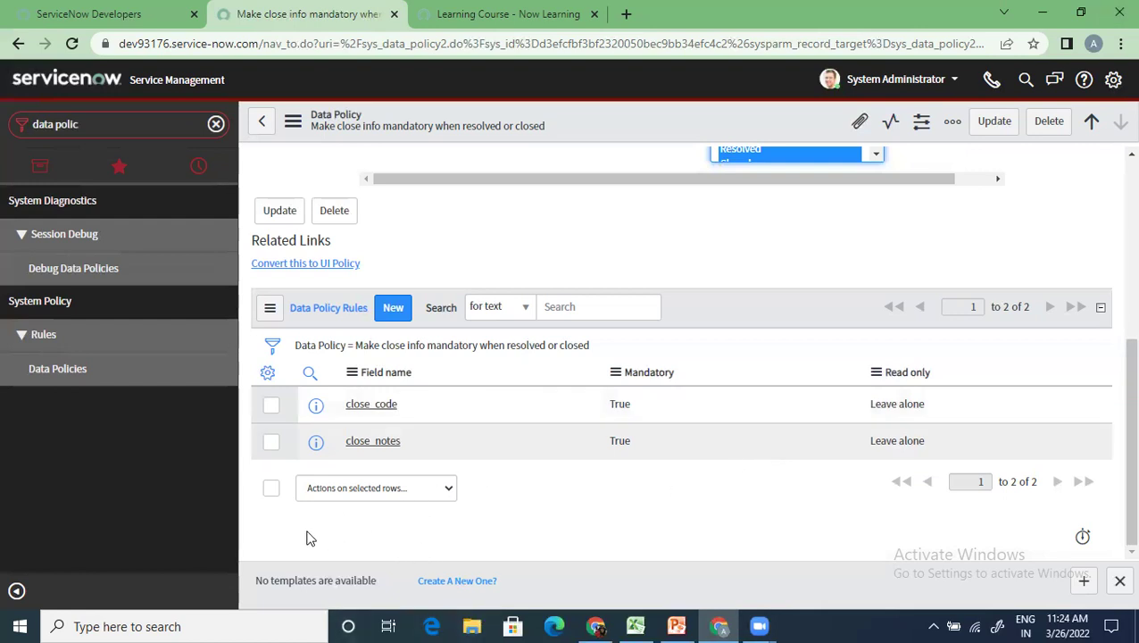
scroll(307, 537, "up", 4)
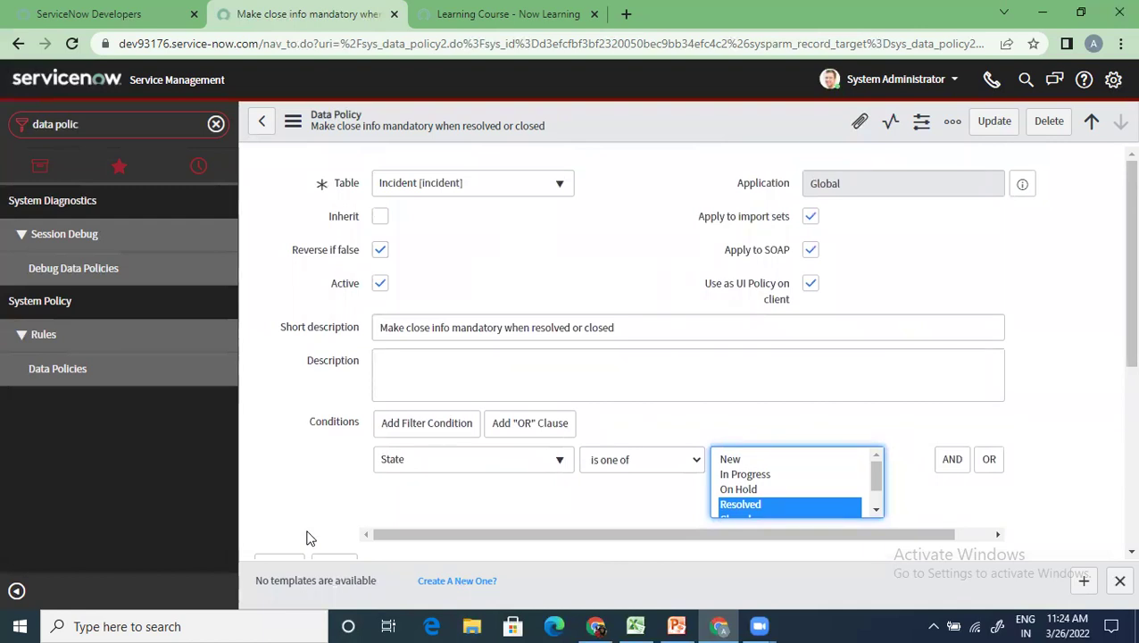
scroll(306, 538, "down", 4)
scroll(306, 537, "up", 4)
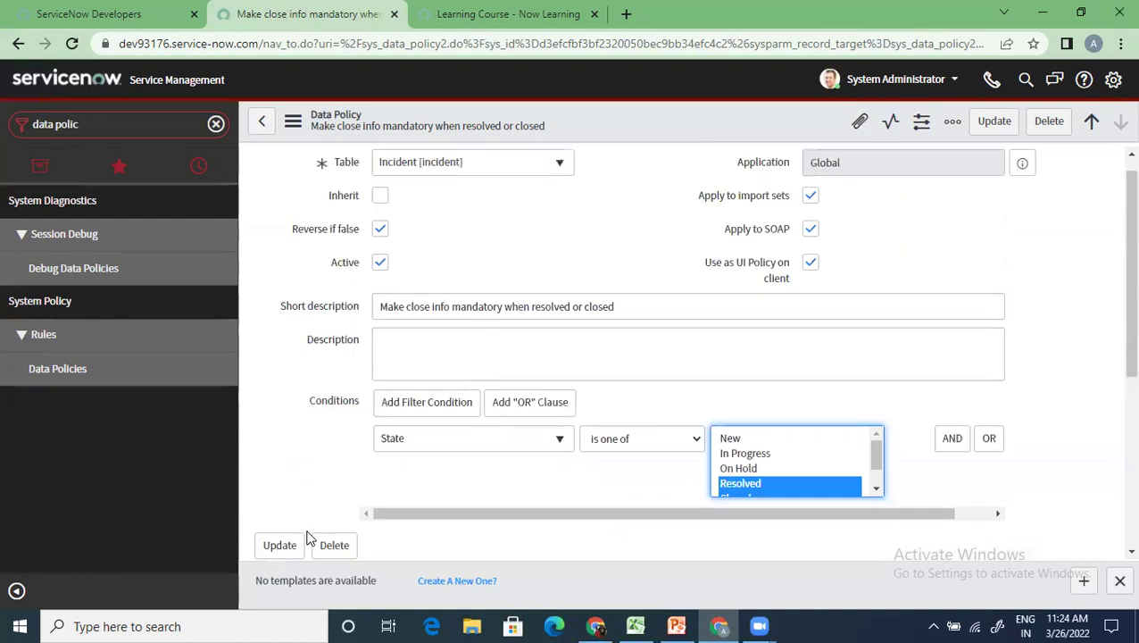
Replace the navigator filter with "client script" and open the Client Scripts list under System Definition
left_click(92, 123)
type("client")
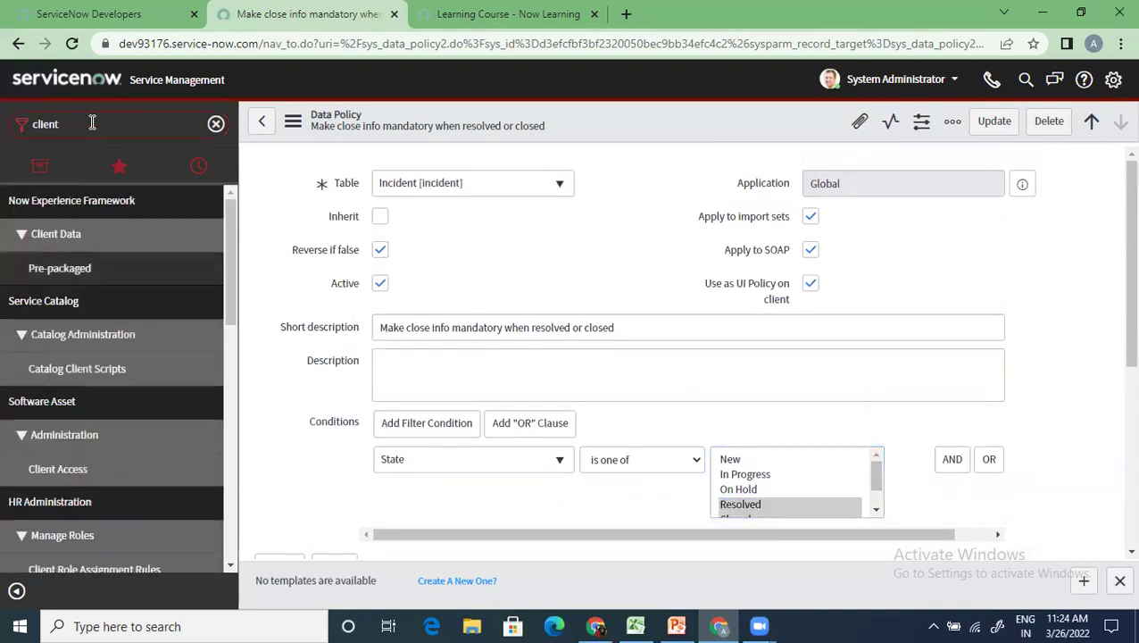
type(" script")
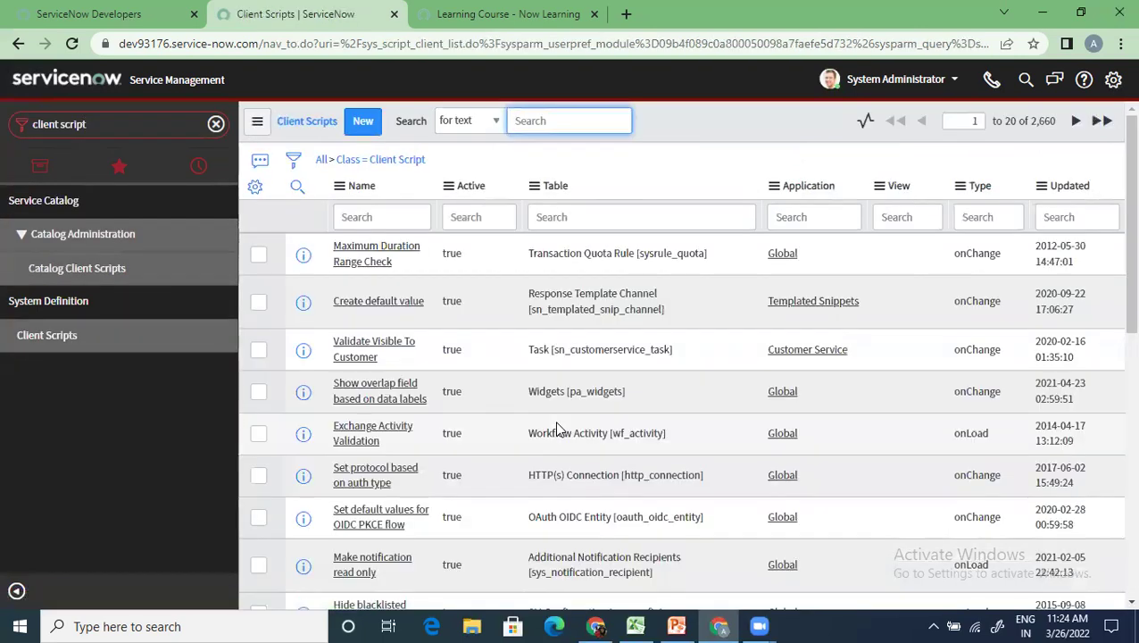
Filter the Client Scripts list by table with "*incident" and show only records whose Active value is true
left_click(622, 206)
type("*")
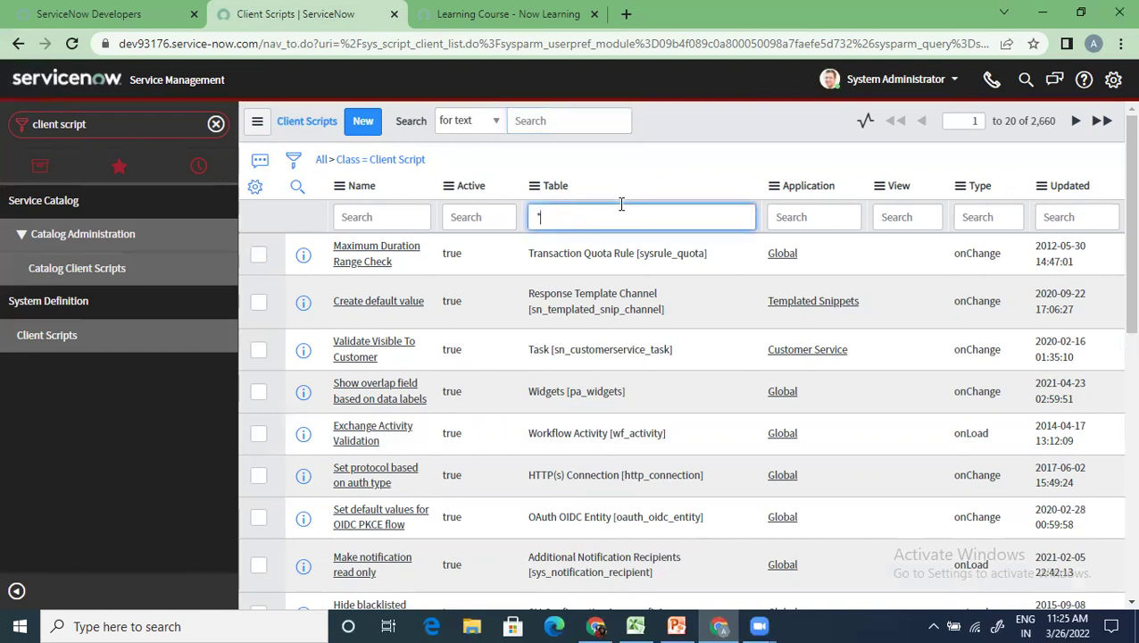
type("incident")
key("Return")
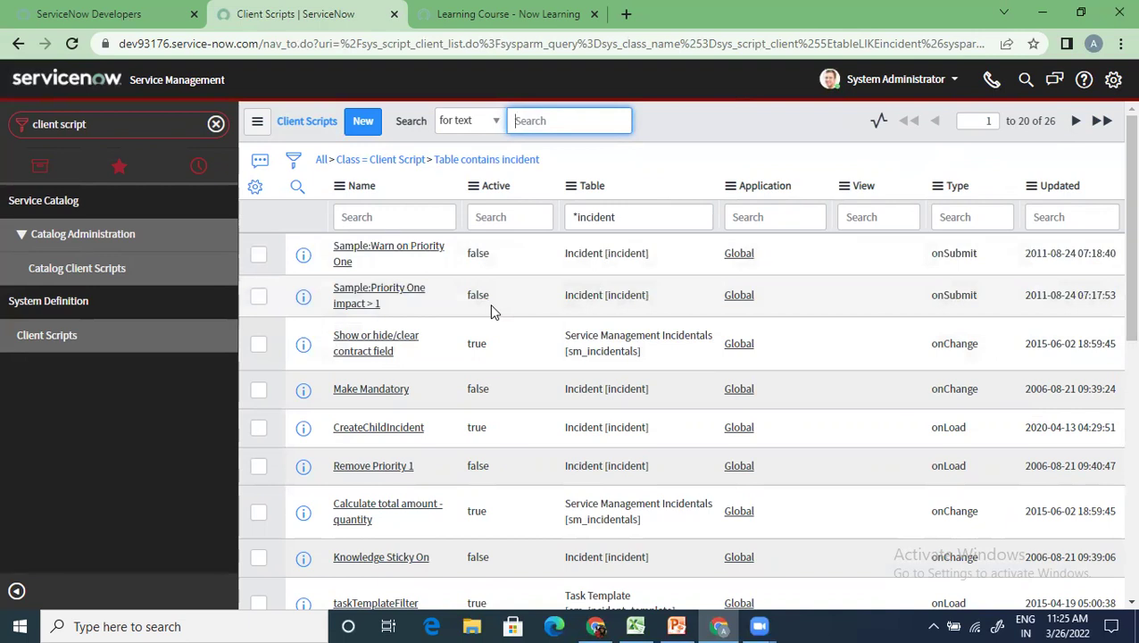
right_click(479, 429)
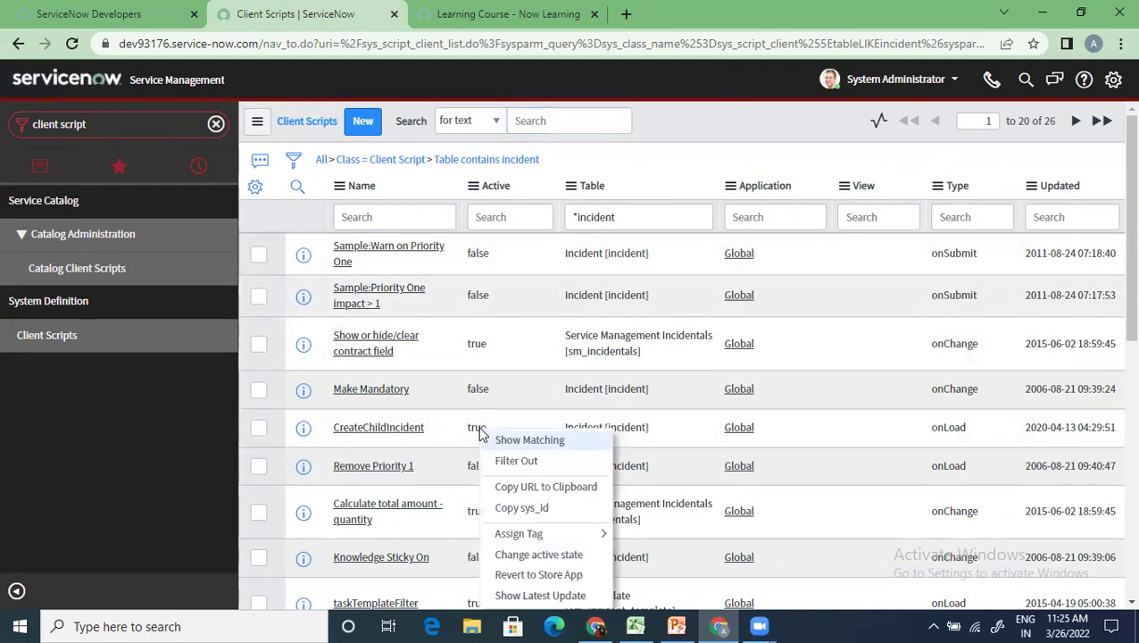
left_click(544, 442)
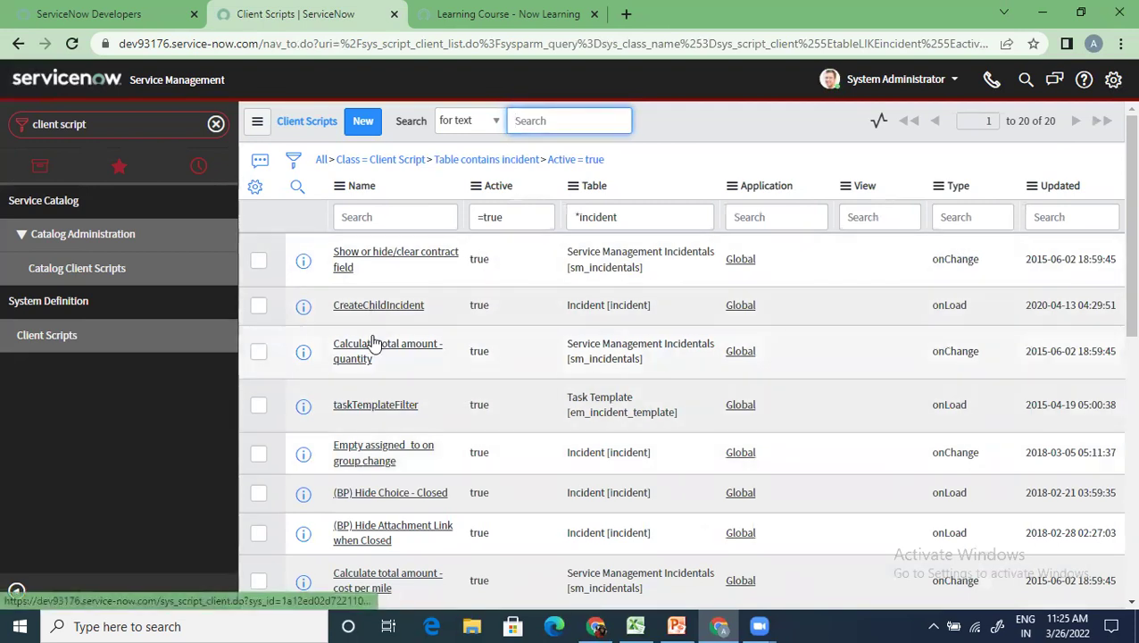
Open the "(BP) Hide Attachment Link when Closed" client script and examine its UI Type and Type choices, including onChange
scroll(373, 343, "down", 2)
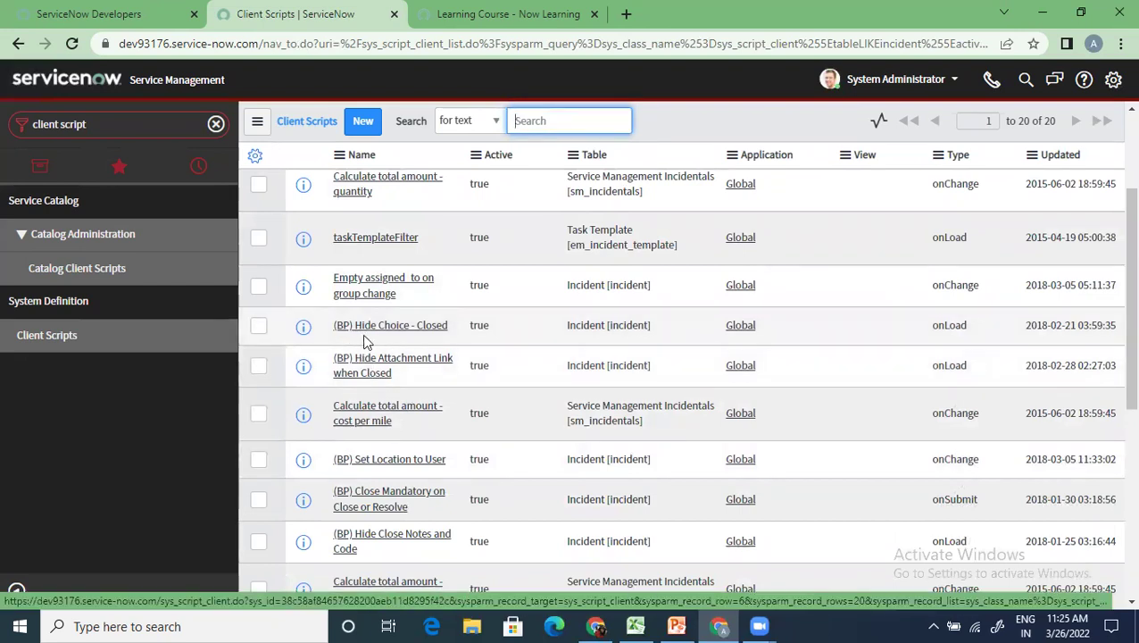
left_click(404, 366)
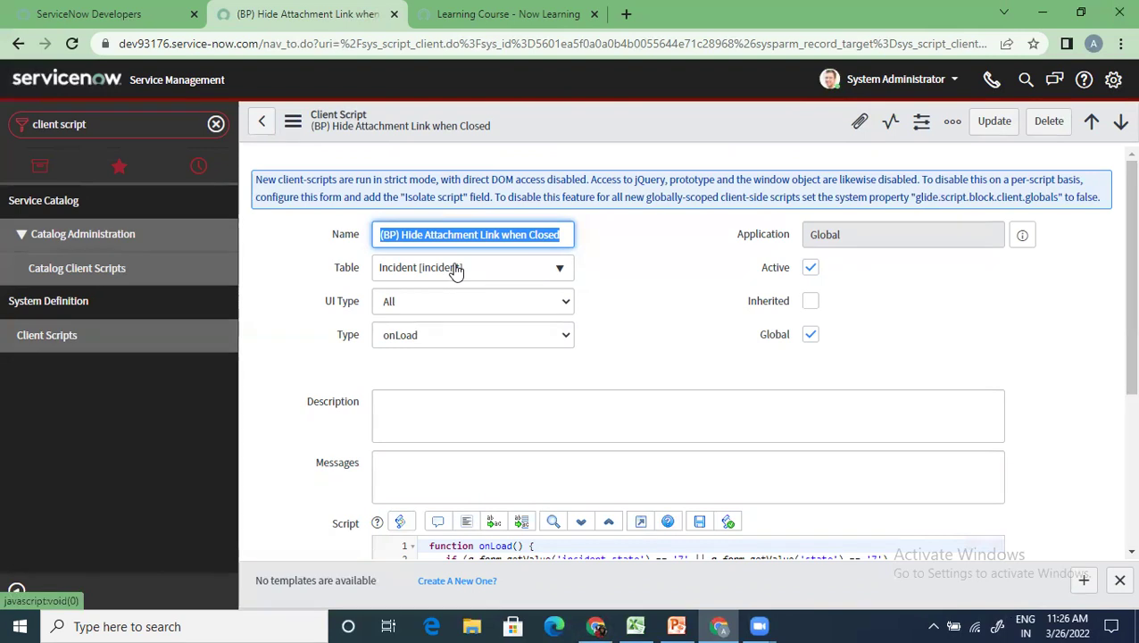
left_click(413, 304)
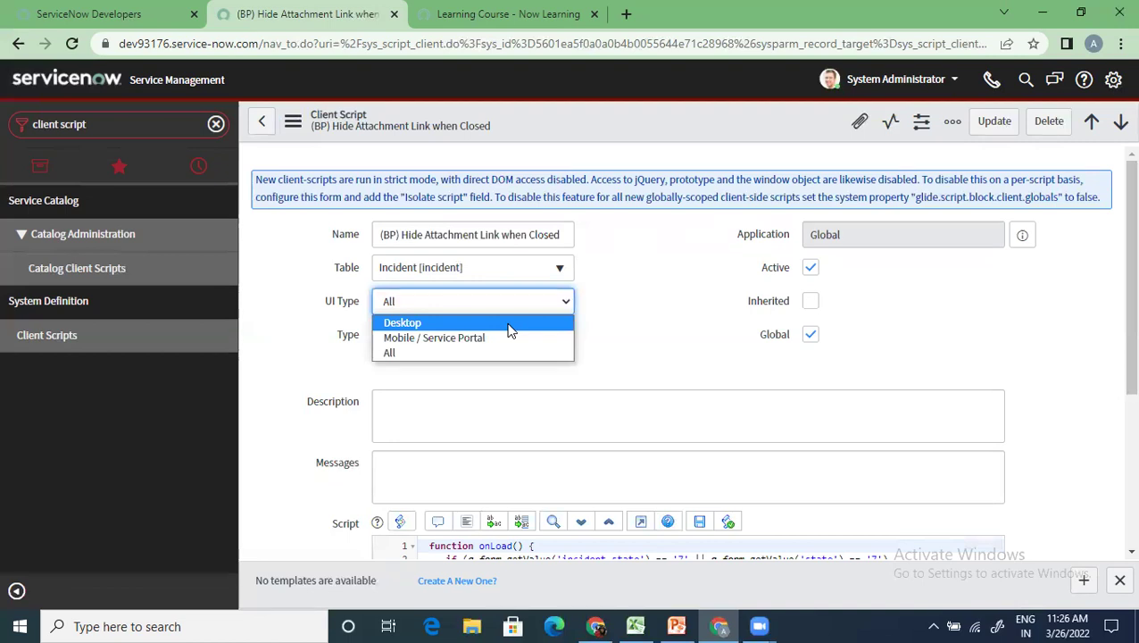
left_click(447, 354)
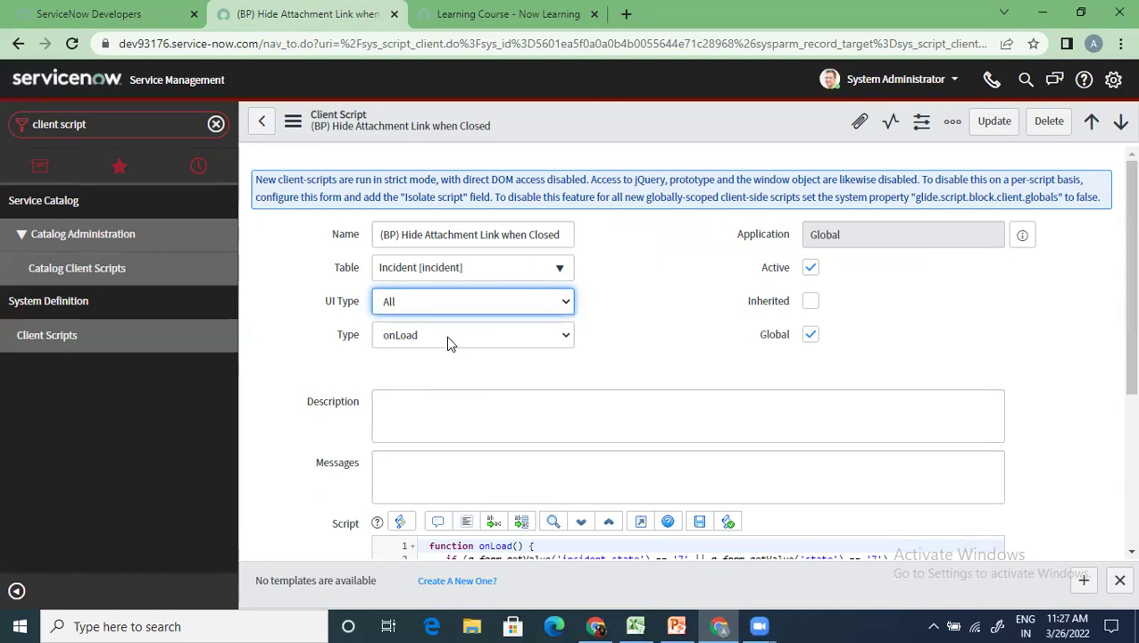
left_click(449, 344)
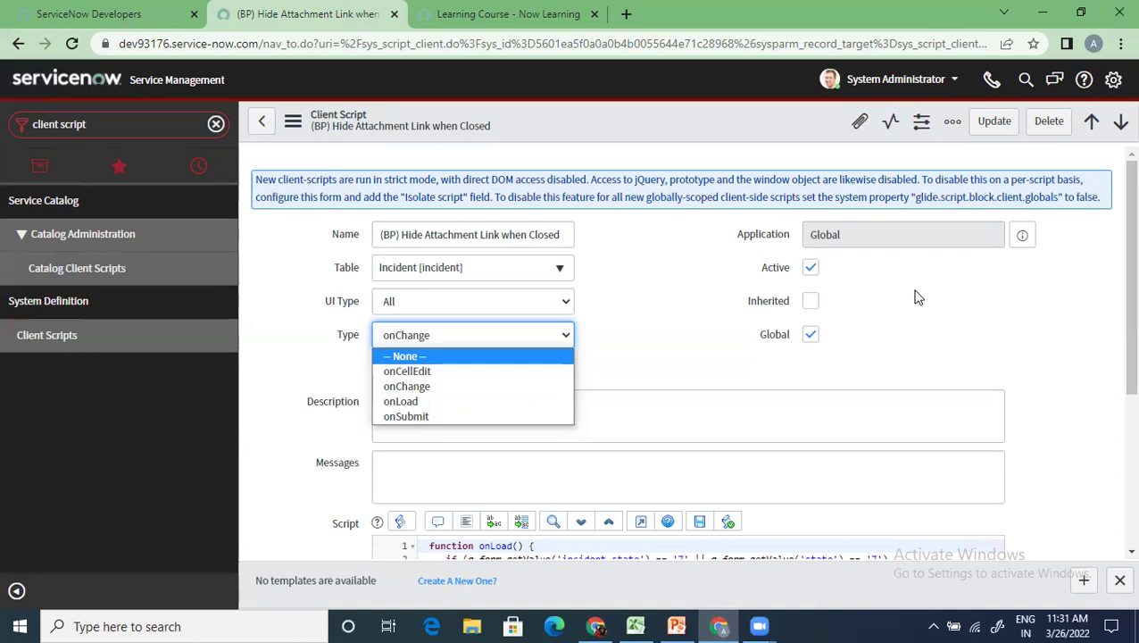
Filter the navigator by "incident" and open the list of all incidents, discarding the unsaved client script changes
left_click(216, 124)
type("incident")
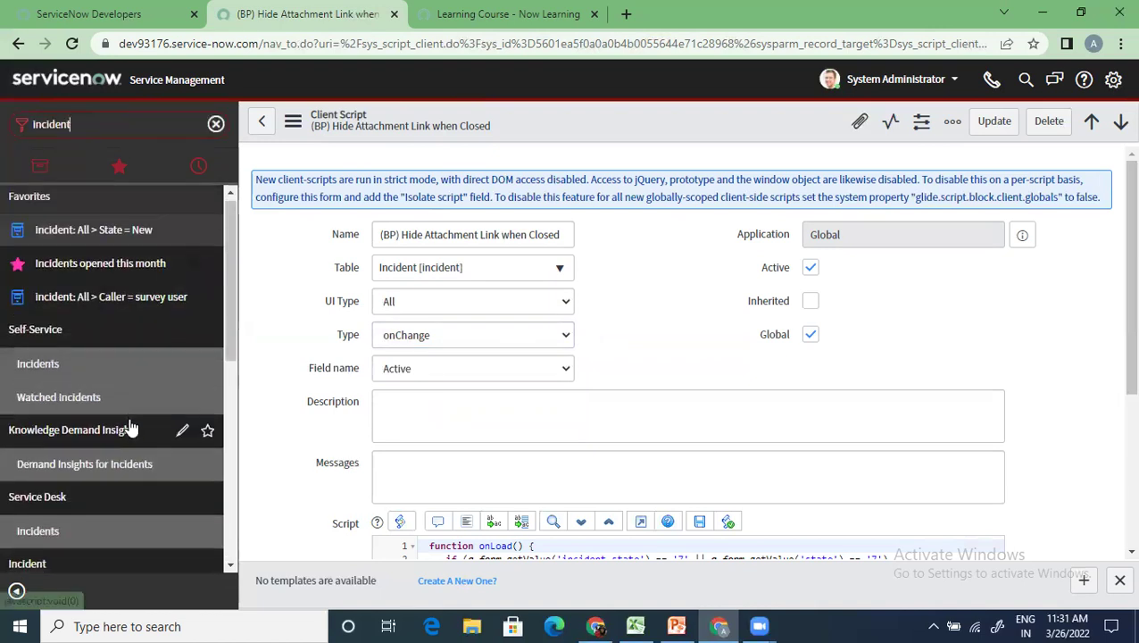
scroll(132, 427, "down", 3)
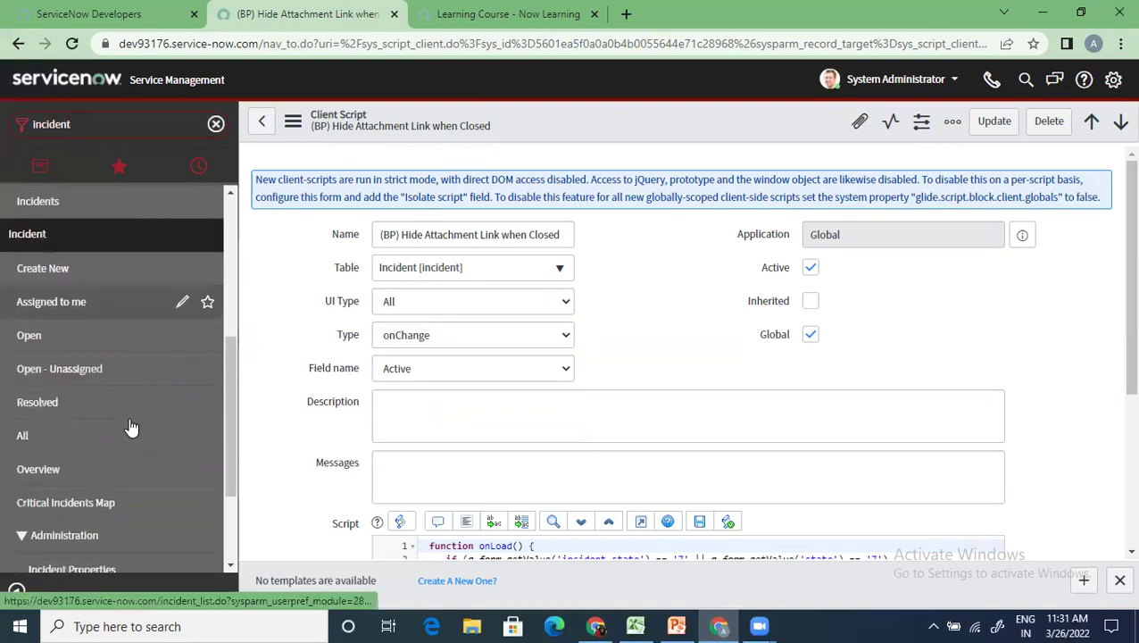
left_click(79, 447)
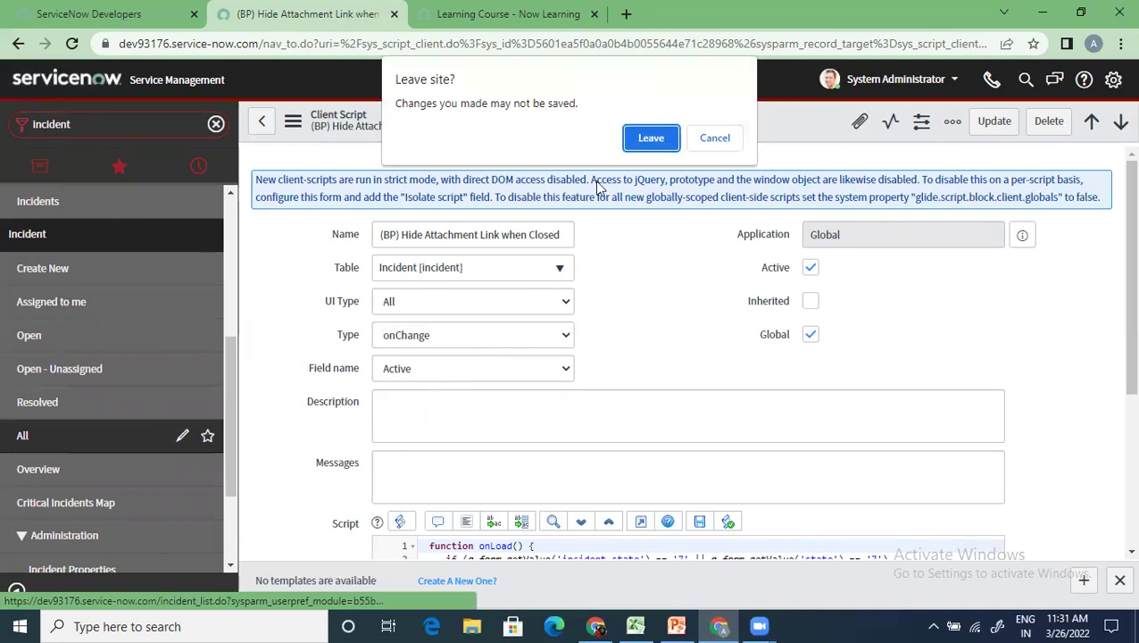
left_click(650, 139)
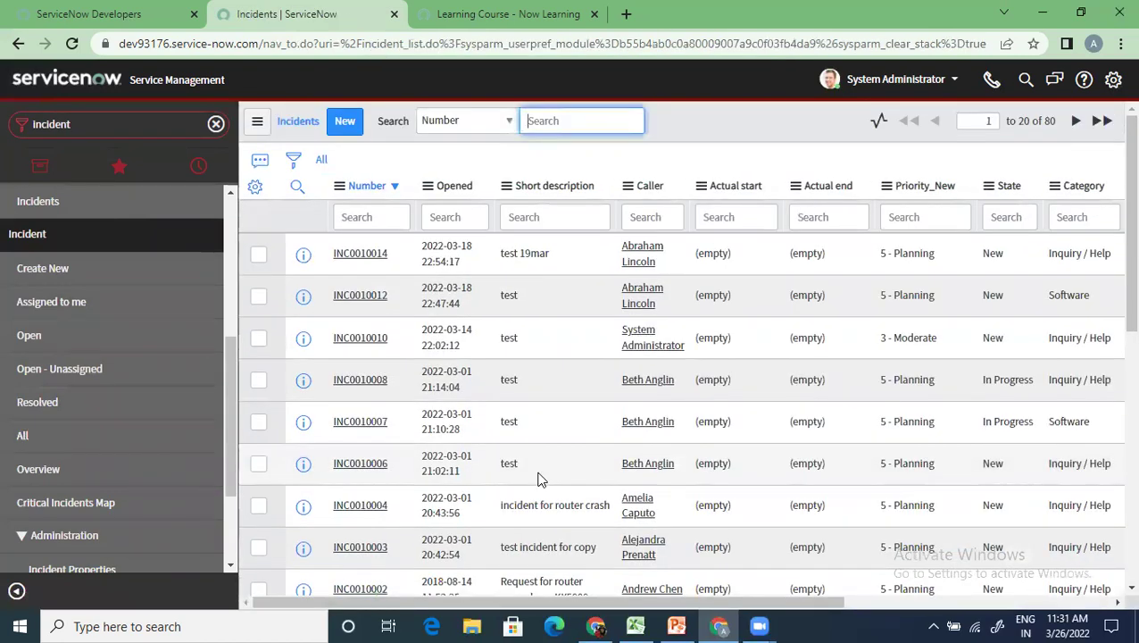
Show inline editing on the first incident's Caller cell and open incident INC0010014 in a separate, maximized browser view
left_click(664, 265)
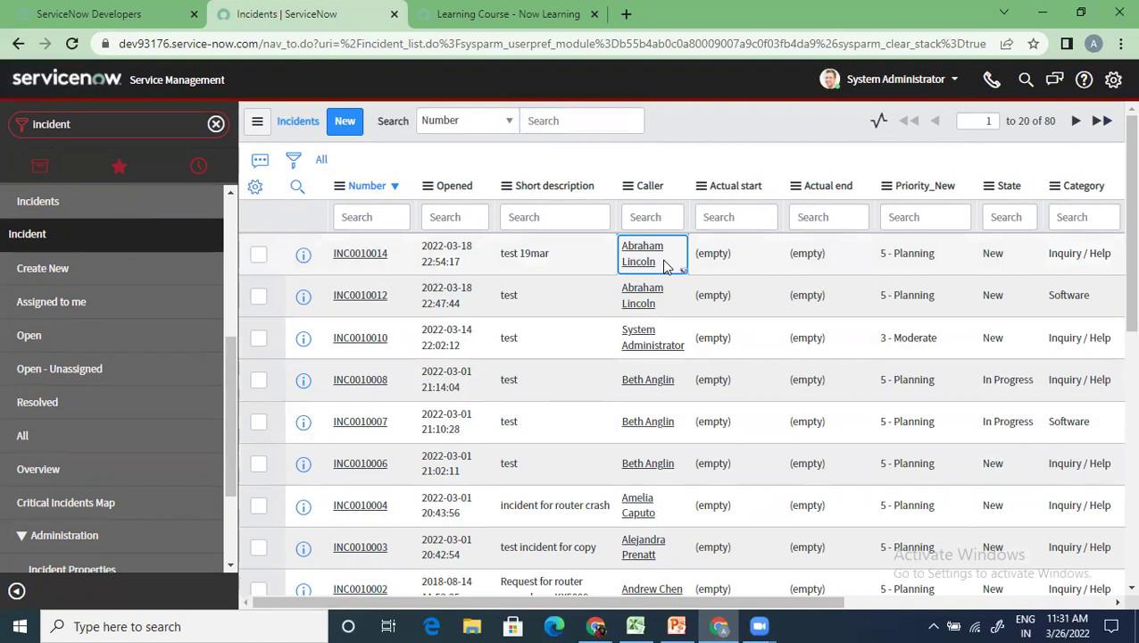
double_click(663, 264)
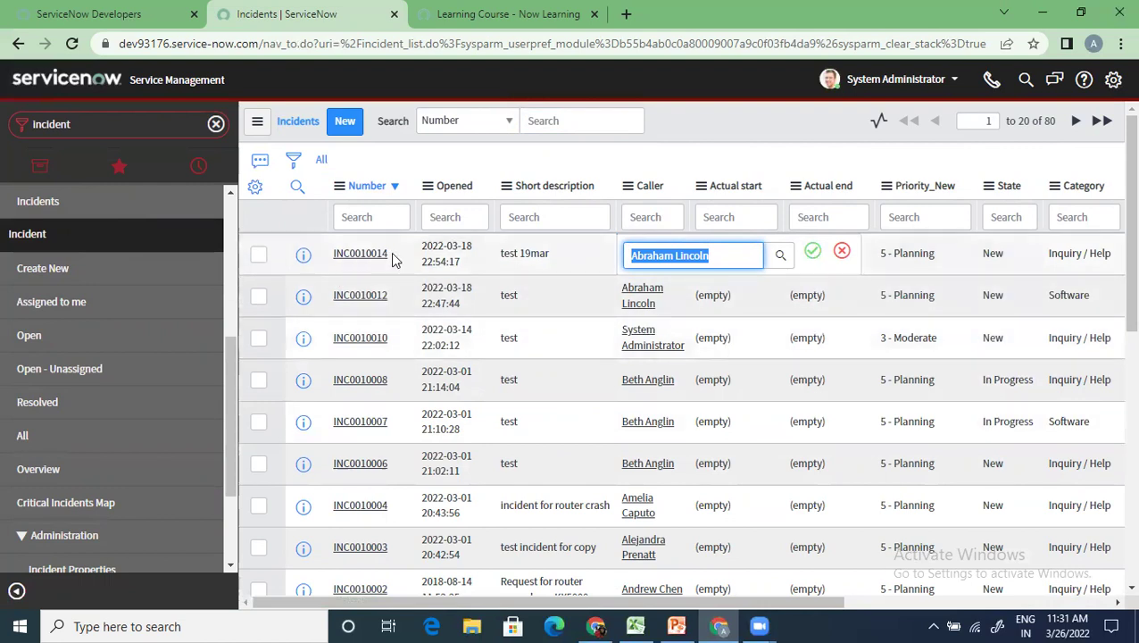
middle_click(362, 256)
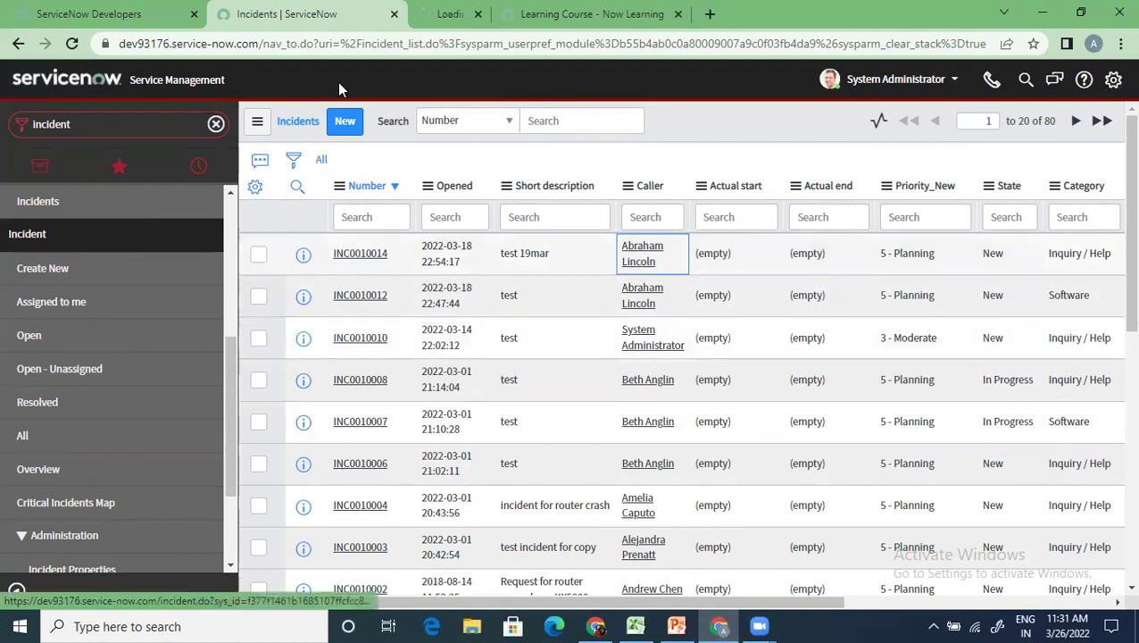
left_click(1083, 13)
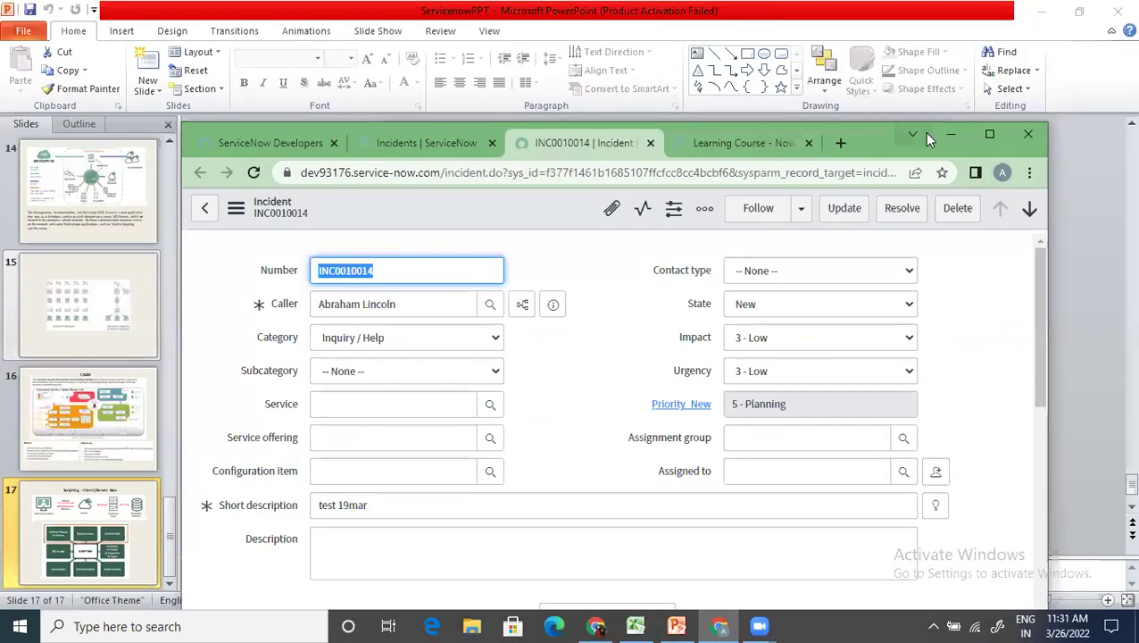
left_click(991, 134)
Check the Impact and Subcategory choices of the incident and set its Category to Software
left_click(839, 210)
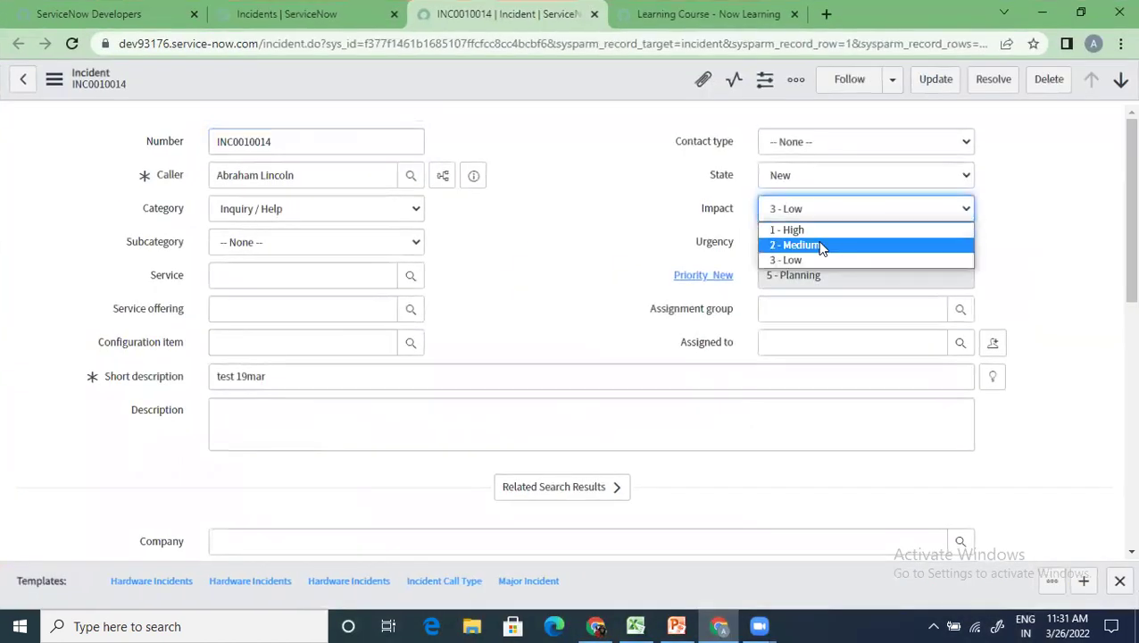
left_click(269, 241)
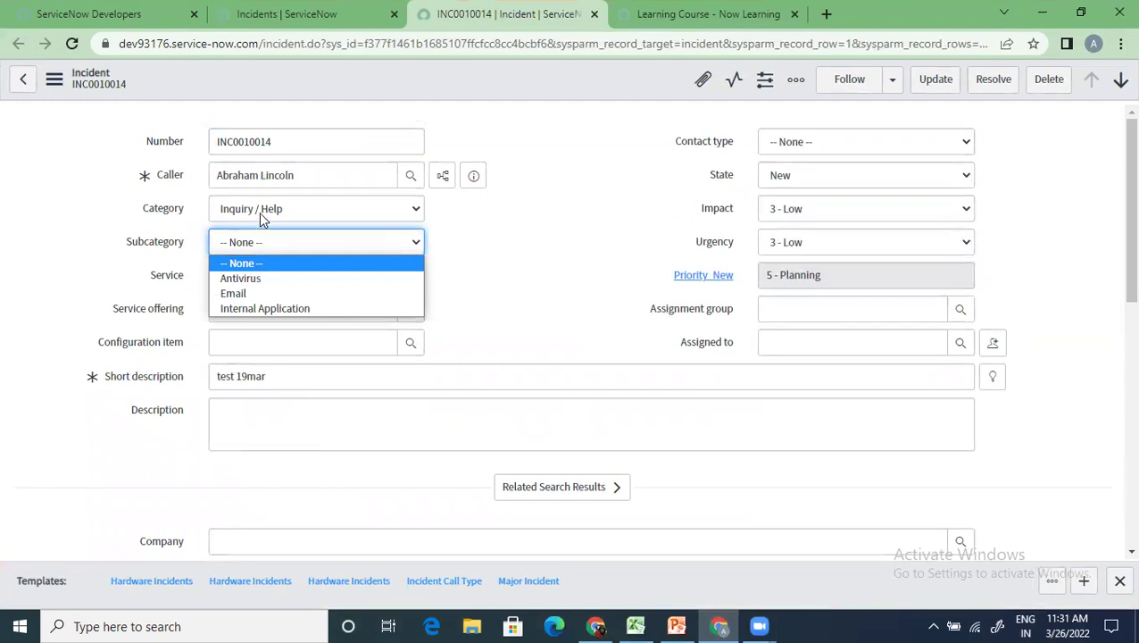
left_click(261, 208)
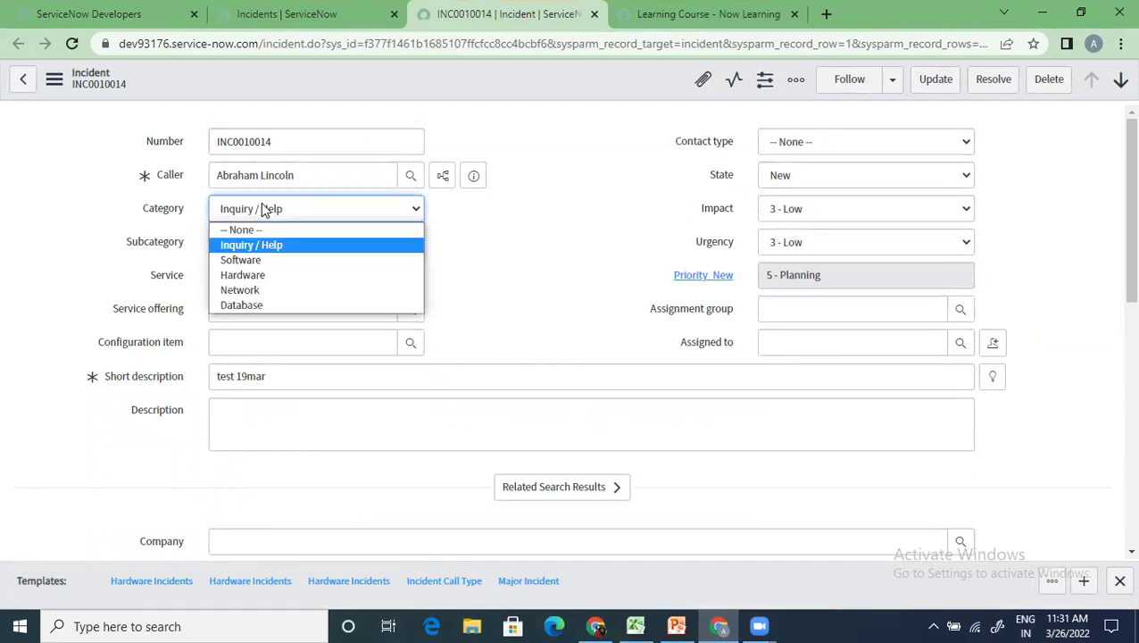
left_click(259, 258)
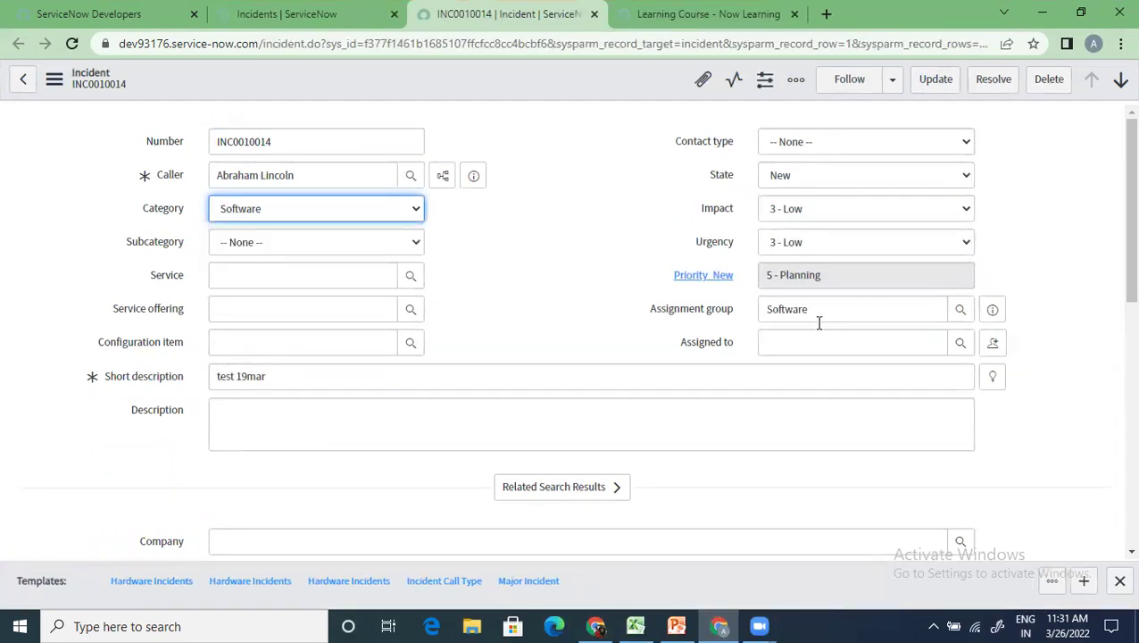
Examine the Service field's recent selections and the rest of the incident form, and return to the Incidents list
left_click(338, 275)
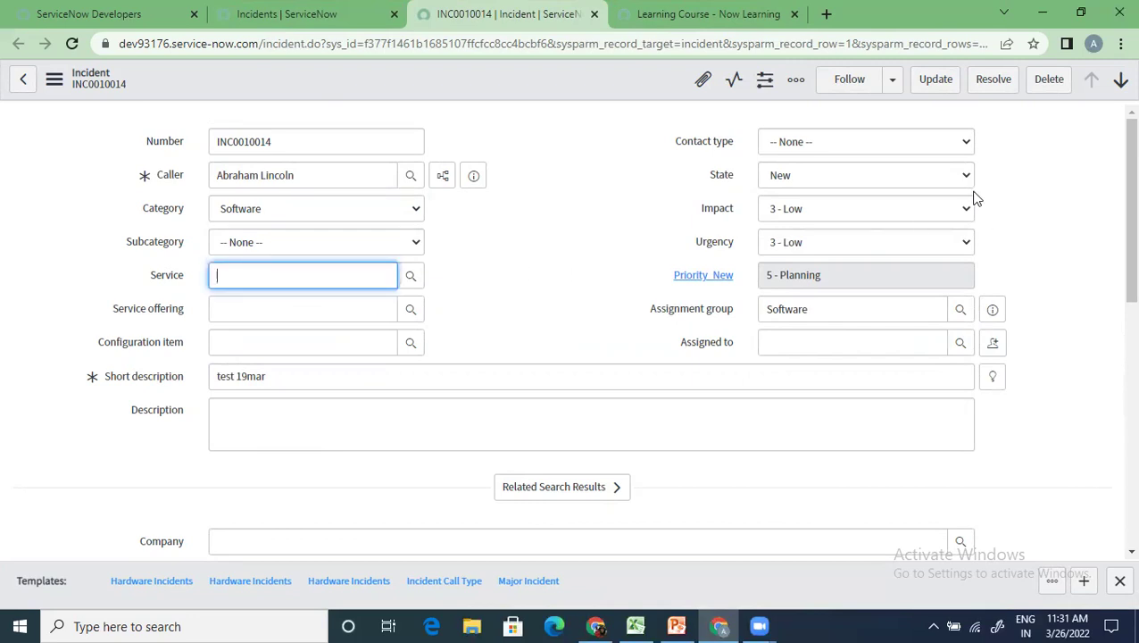
left_click(320, 276)
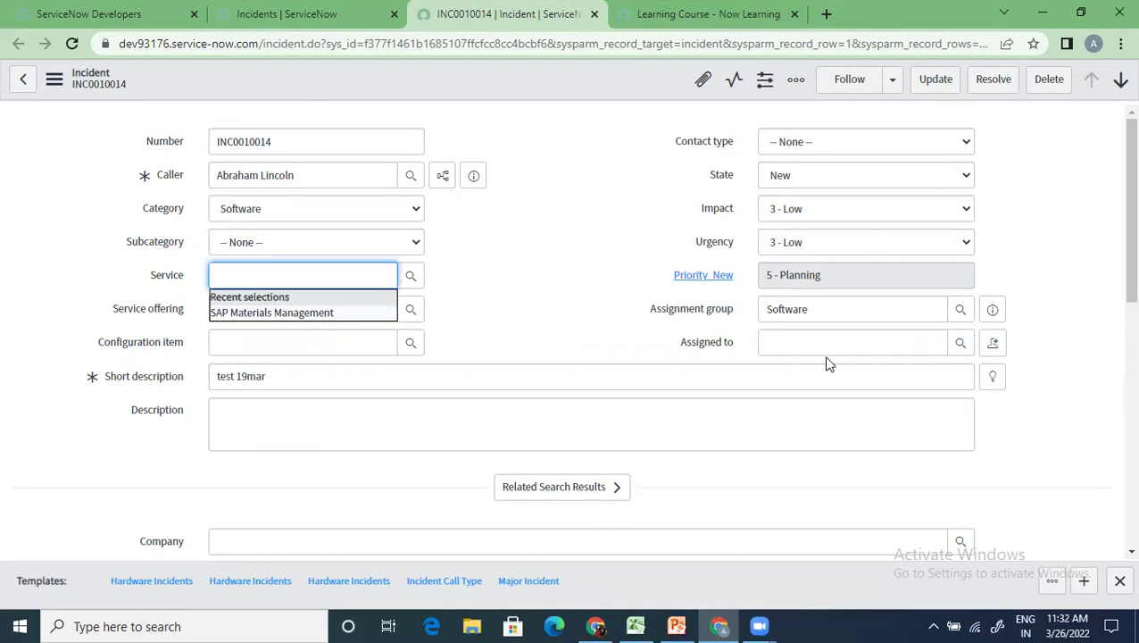
scroll(826, 355, "down", 3)
scroll(826, 355, "up", 3)
left_click(314, 30)
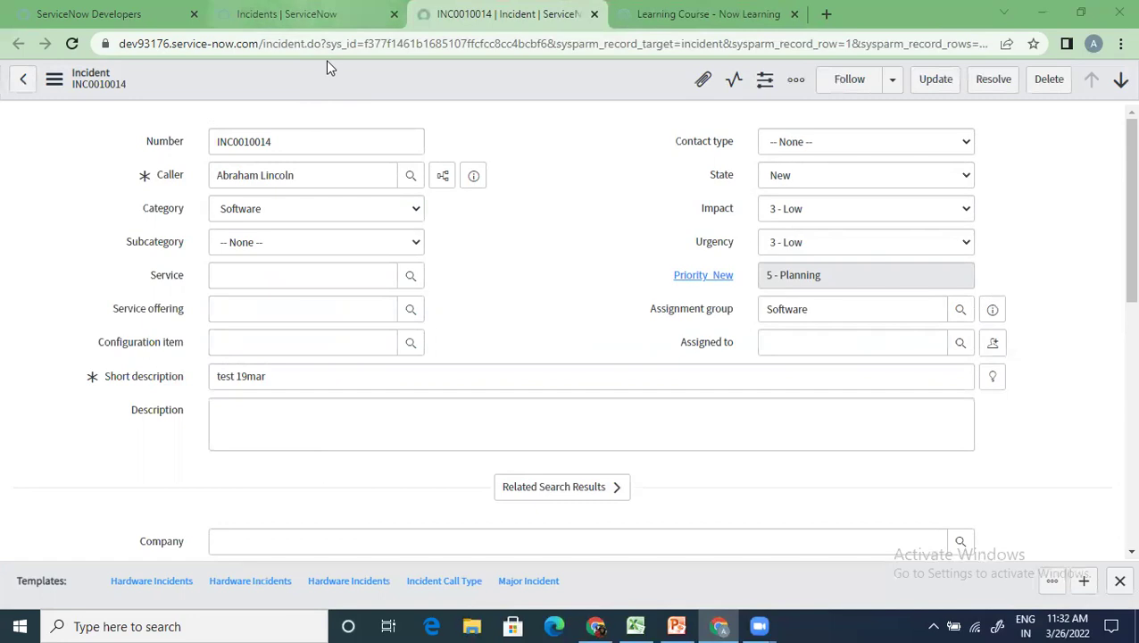
Try to set the Priority_New value of incident INC0010012 to 1 - Critical directly in the Incidents list
left_click(294, 14)
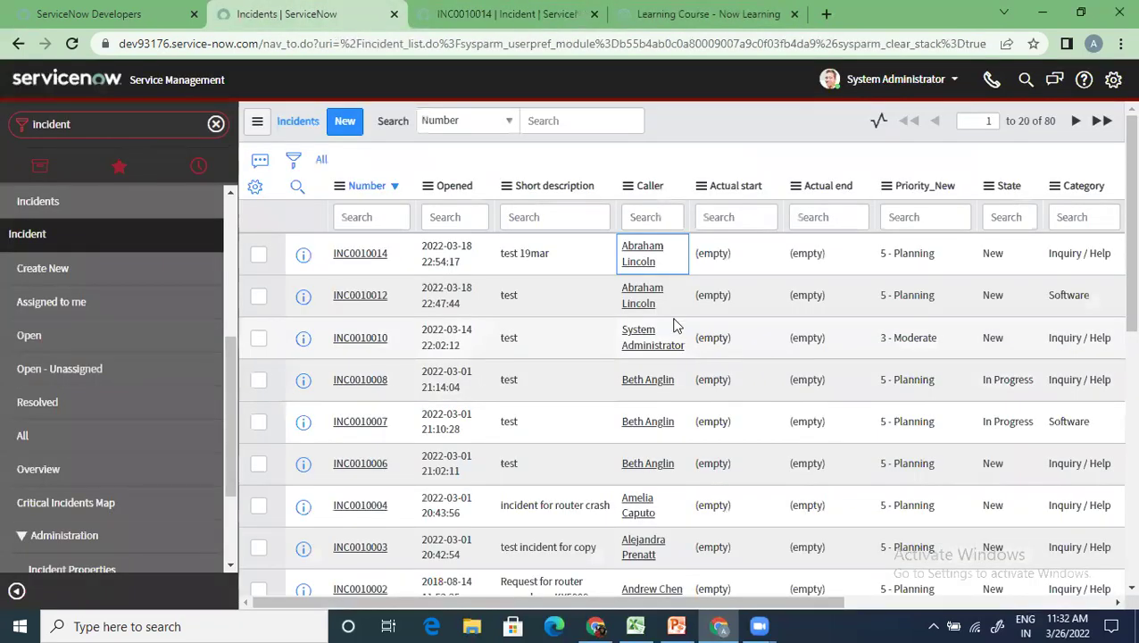
left_click(942, 296)
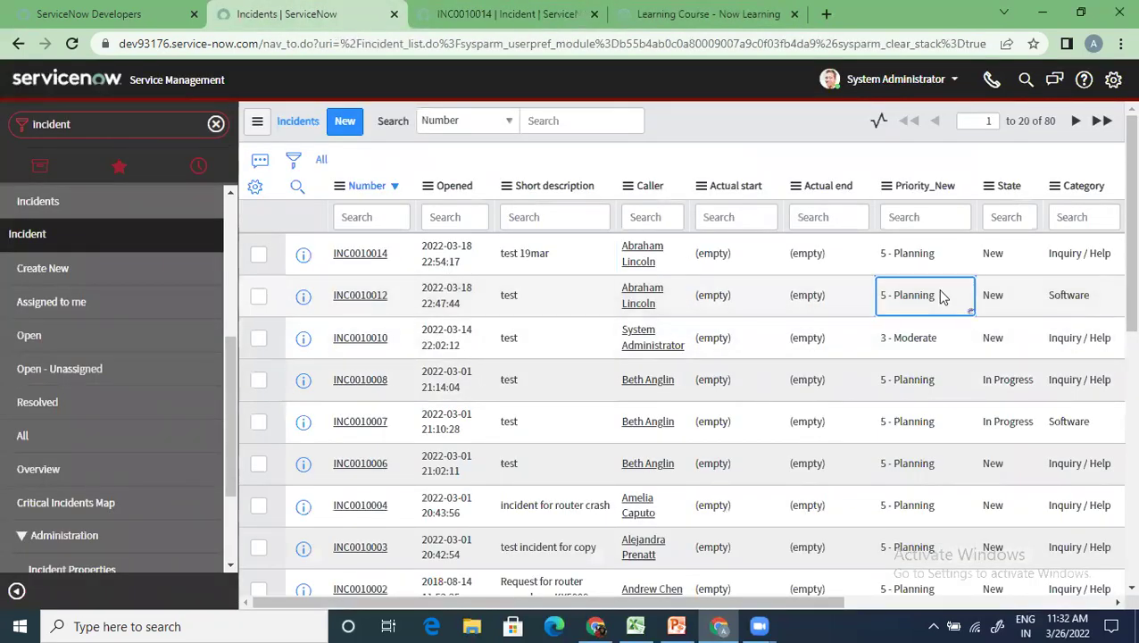
double_click(942, 297)
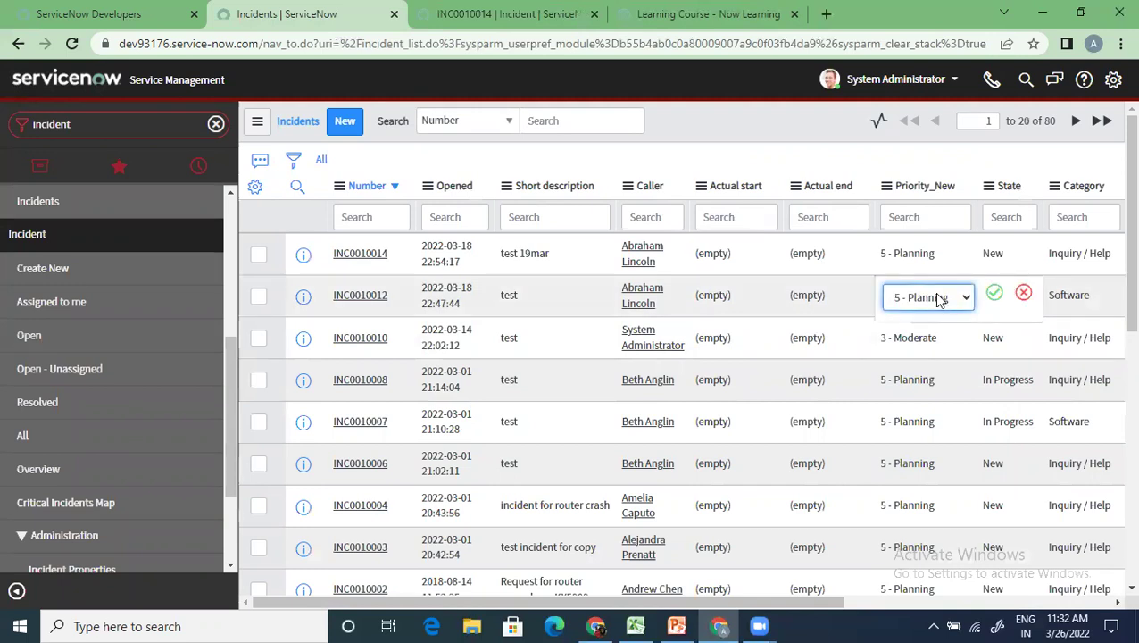
left_click(939, 299)
left_click(930, 332)
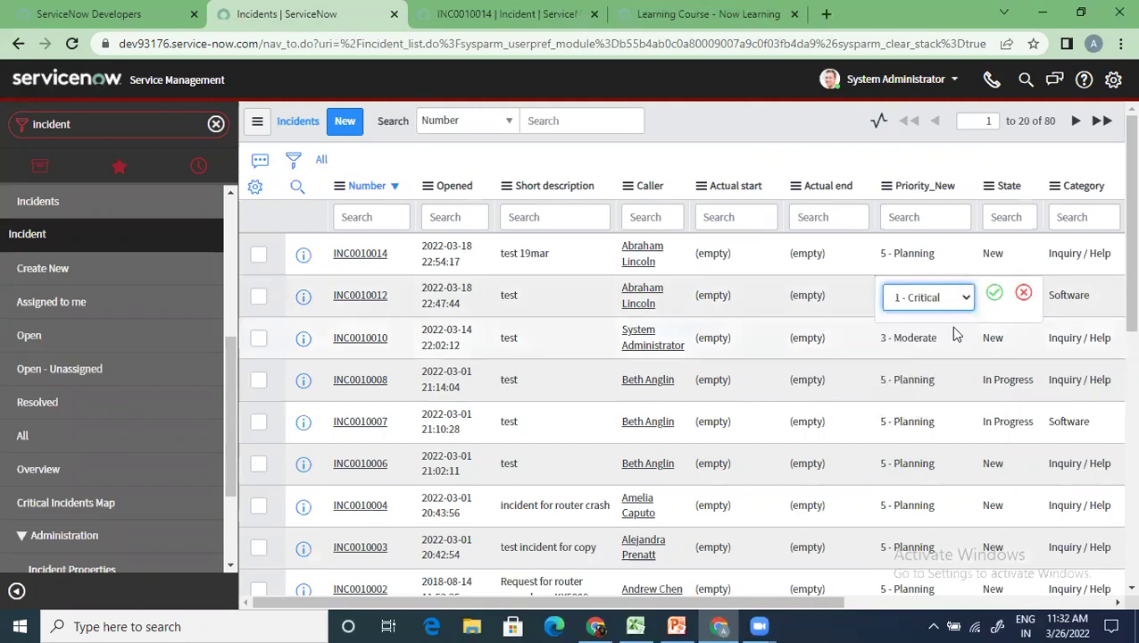
left_click(998, 295)
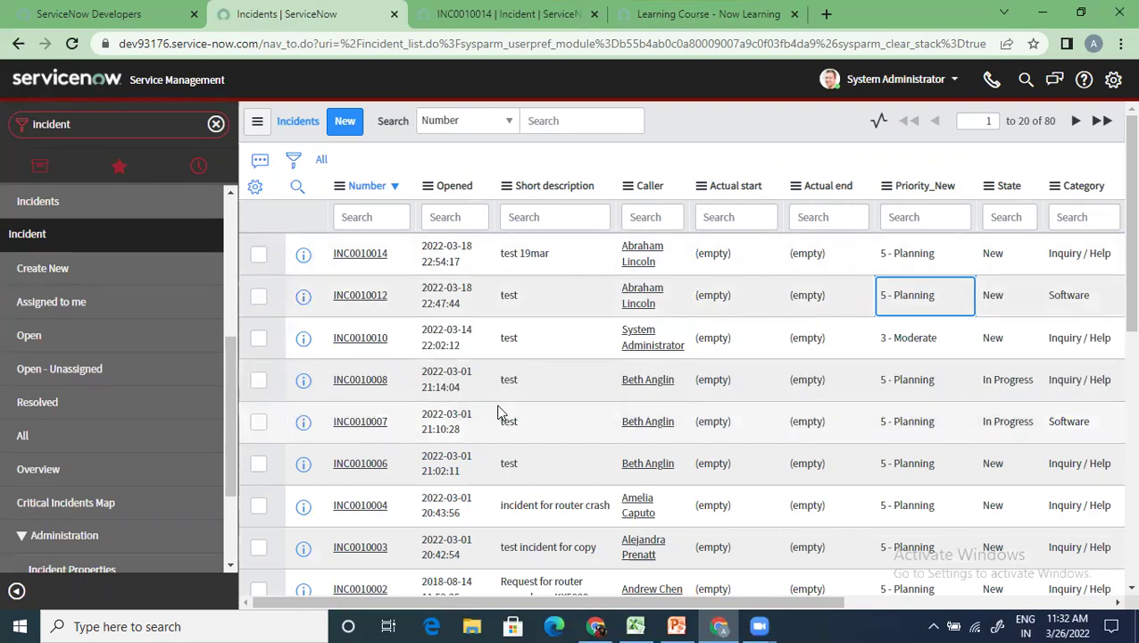
Compare the INC0010014 incident form with the Incidents list, finishing on the list
left_click(524, 27)
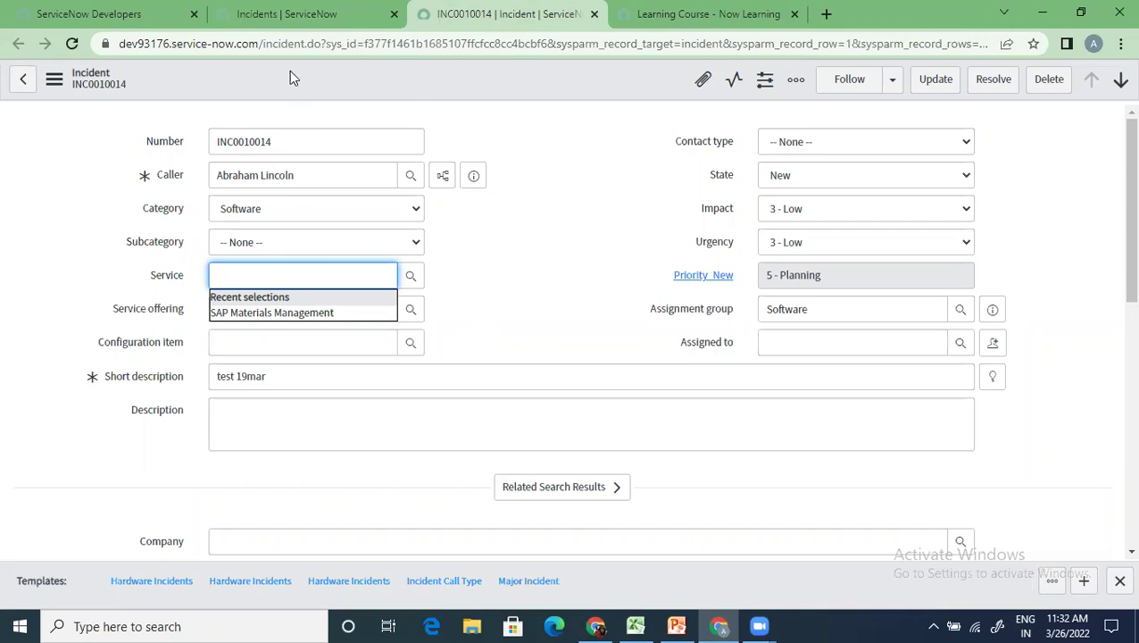
left_click(284, 28)
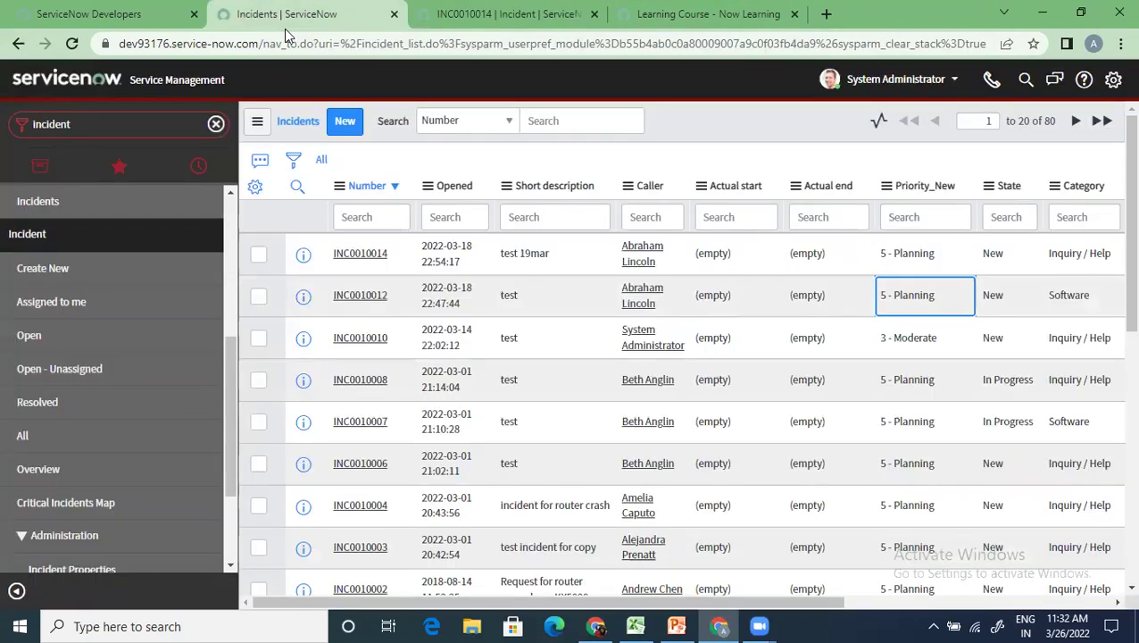
left_click(518, 20)
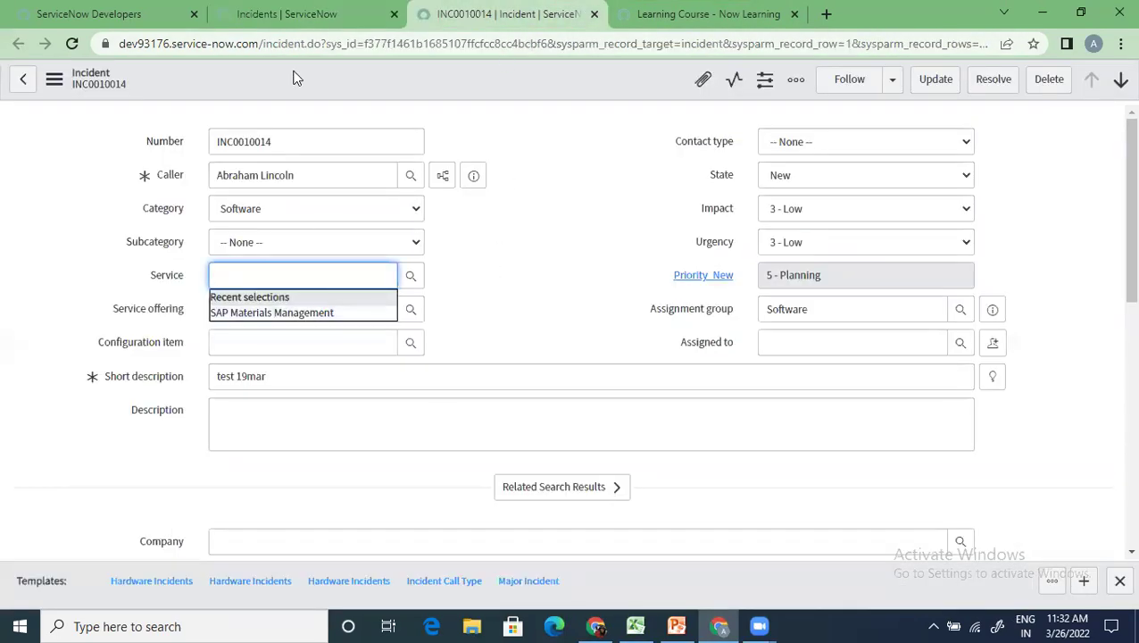
left_click(295, 16)
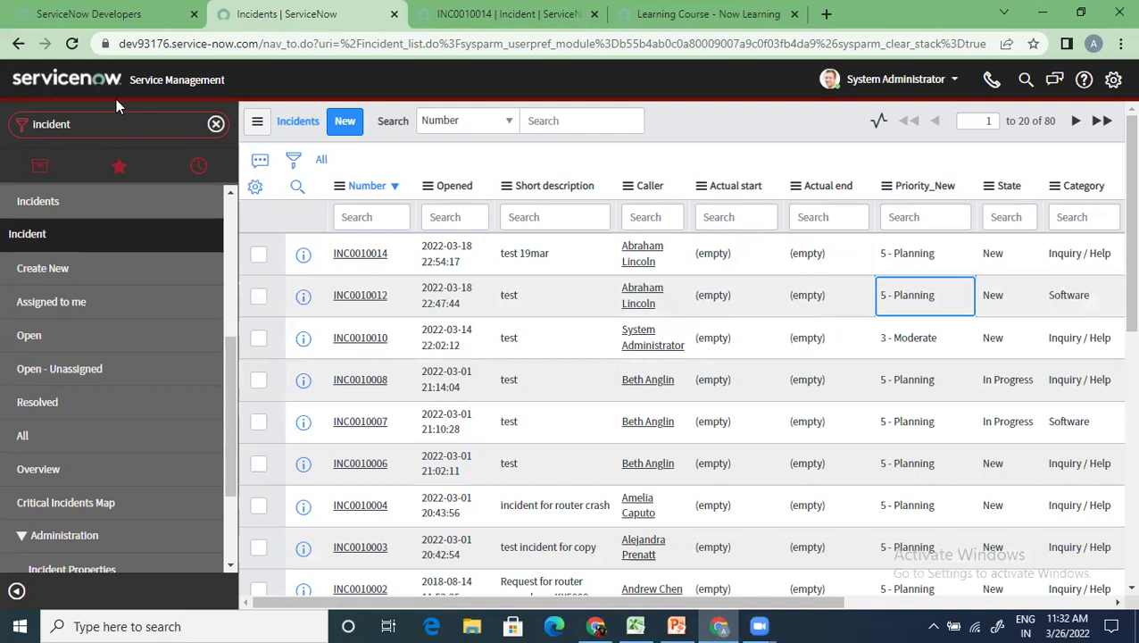
Filter the navigator by "client script" and open the Client Scripts list under System Definition
double_click(73, 117)
type("c")
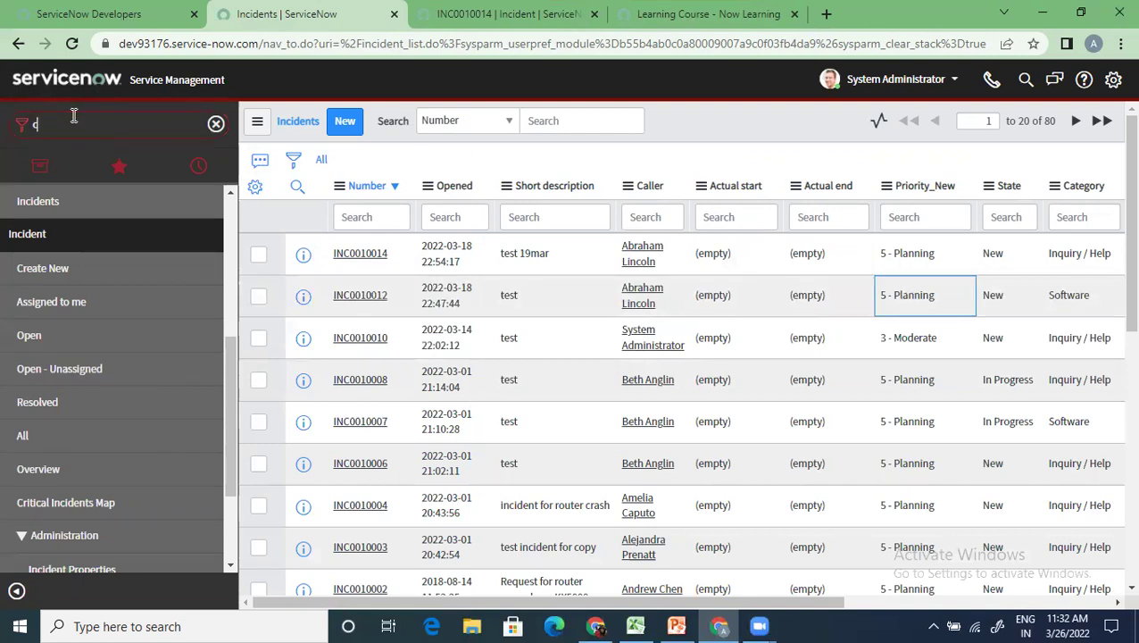
type("lient script")
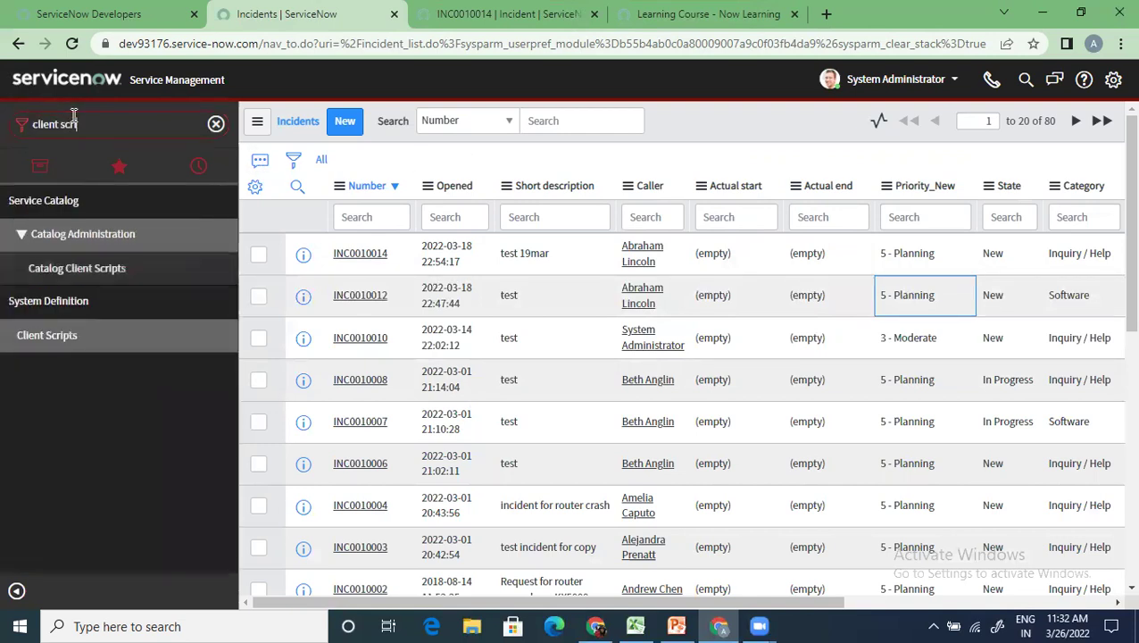
left_click(90, 346)
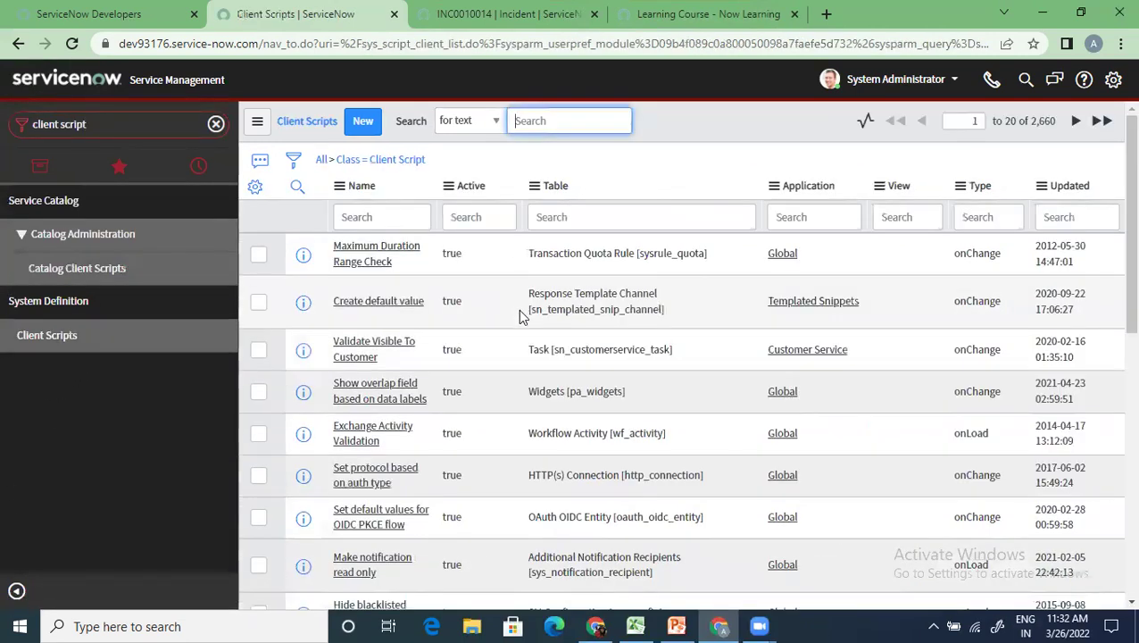
Filter the client scripts to active records whose Table contains "incident"
left_click(581, 216)
type("*incident")
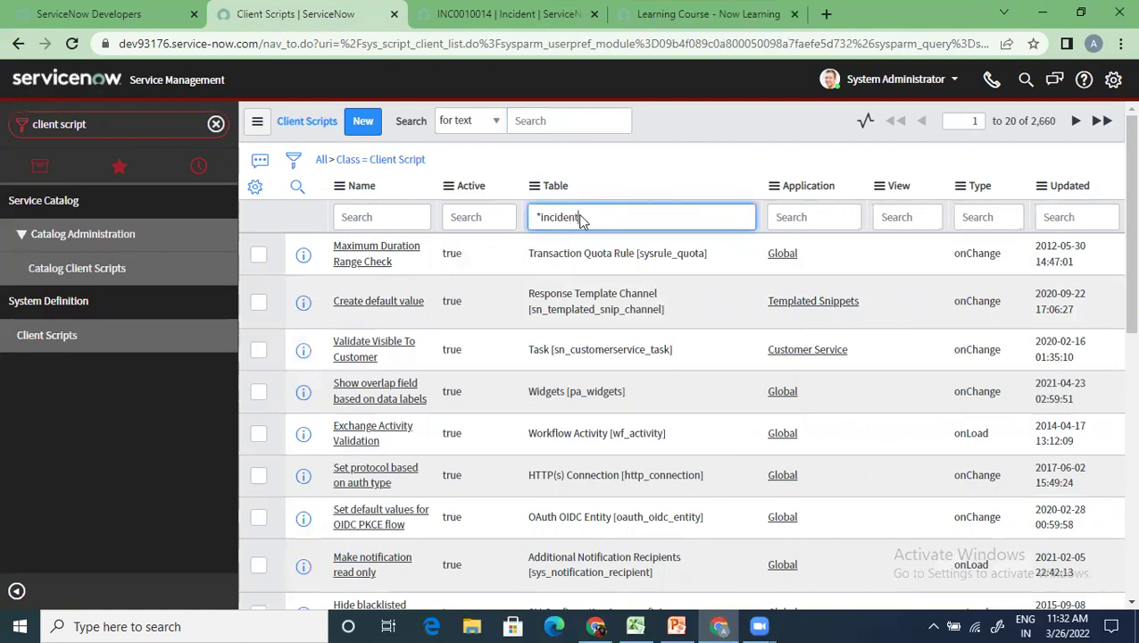
key("Return")
scroll(456, 482, "down", 2)
scroll(482, 428, "up", 2)
right_click(491, 348)
left_click(489, 349)
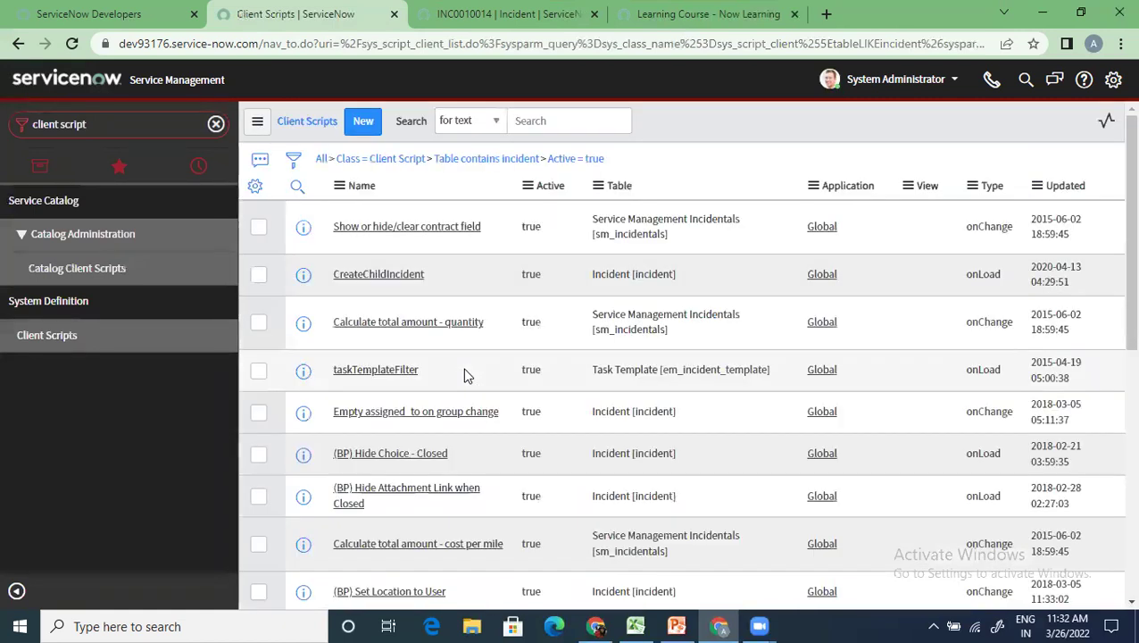
Open the client script "(BP) Hide Attachment Link when Closed" and examine its settings and onLoad code
scroll(457, 381, "down", 1)
scroll(455, 382, "down", 1)
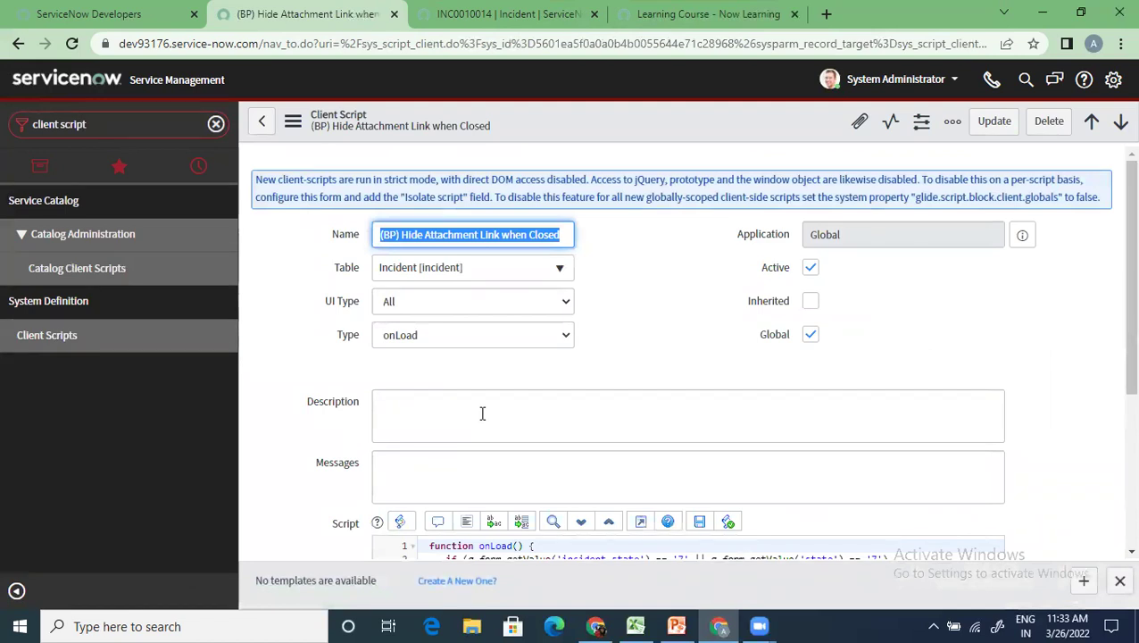
scroll(482, 413, "down", 1)
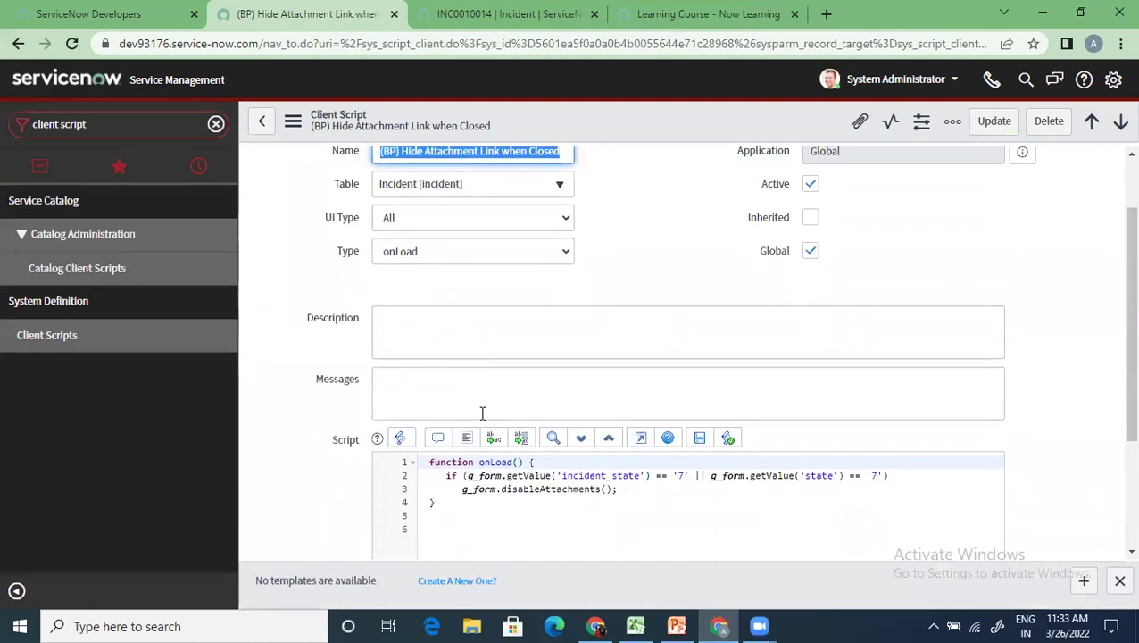
scroll(483, 411, "up", 1)
scroll(483, 415, "down", 3)
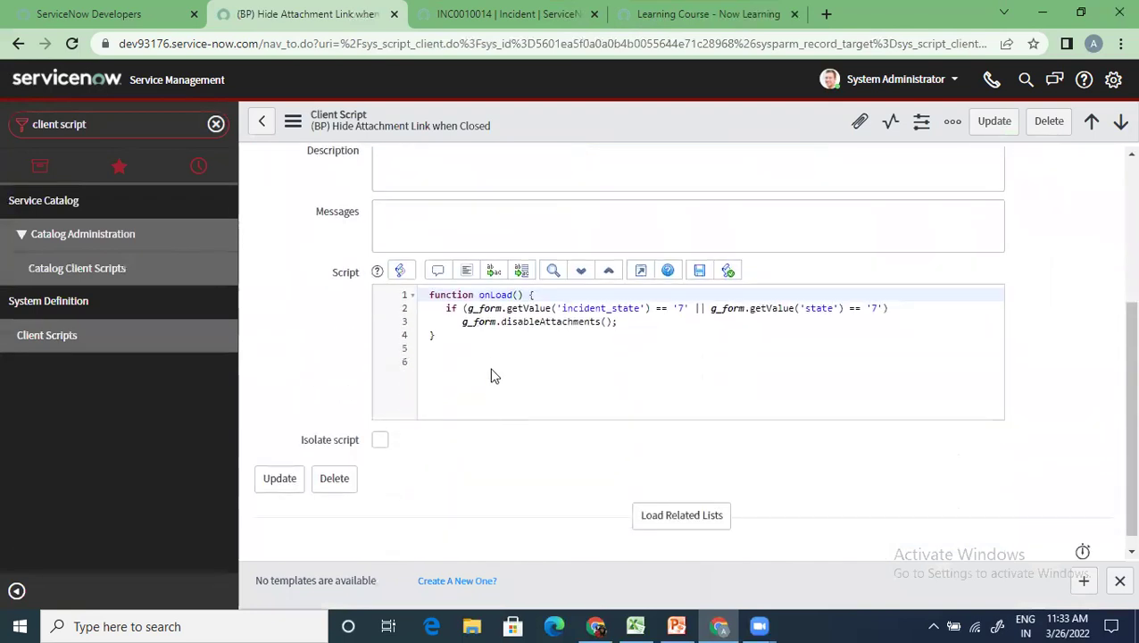
scroll(458, 359, "up", 1)
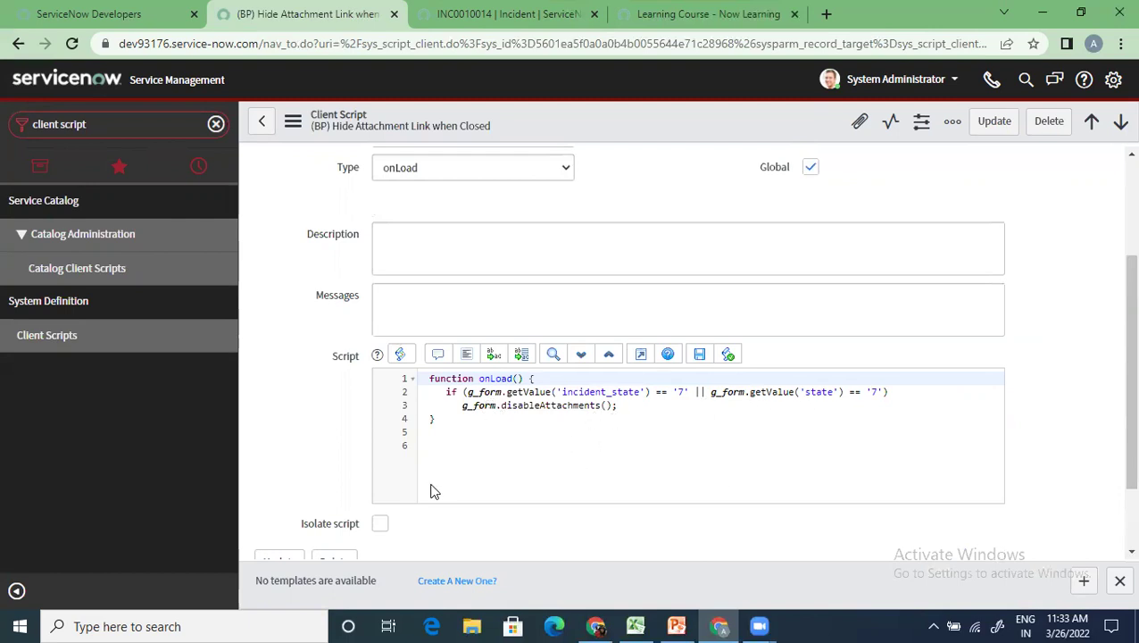
scroll(430, 491, "down", 1)
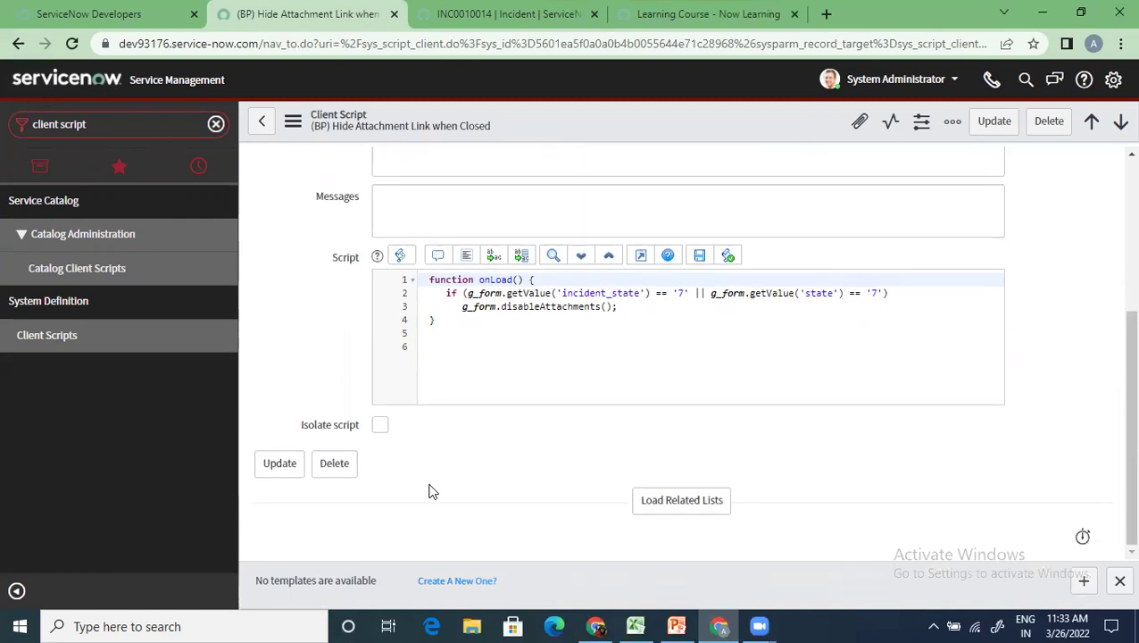
Load the client script's related lists and compare the script's Type setting with its function code
left_click(682, 500)
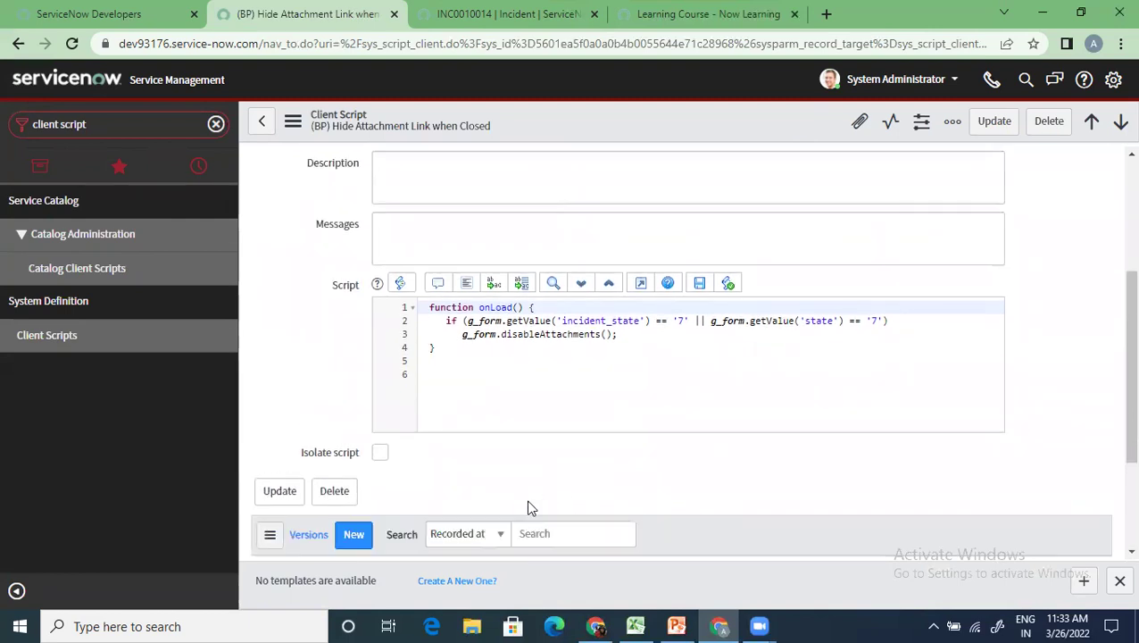
scroll(527, 508, "down", 2)
scroll(527, 508, "up", 3)
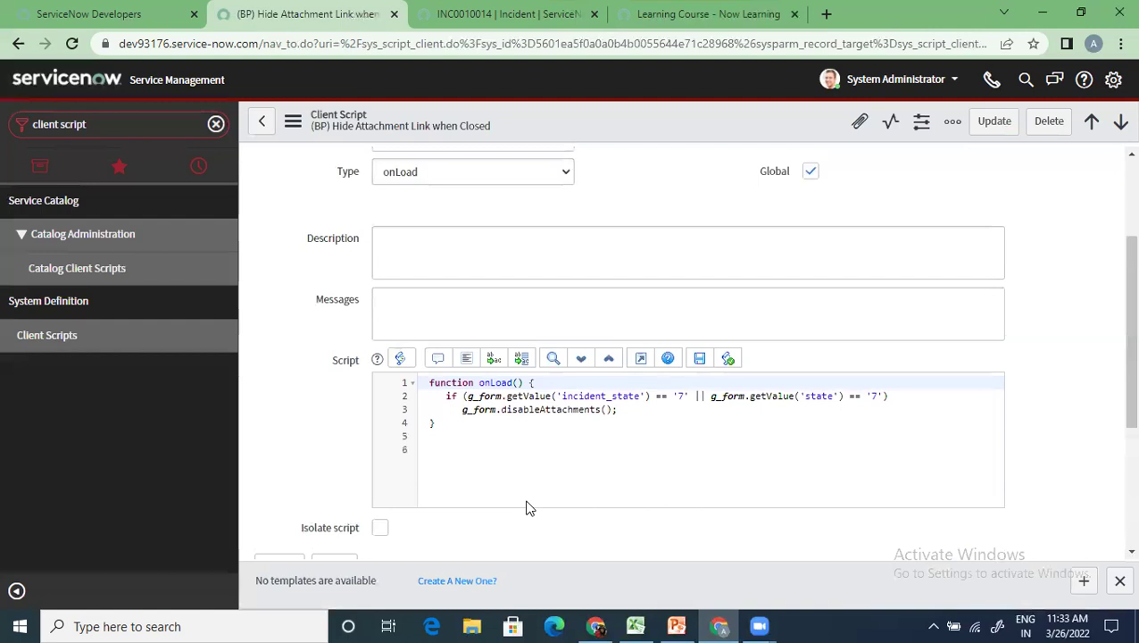
scroll(528, 502, "up", 2)
scroll(528, 500, "down", 2)
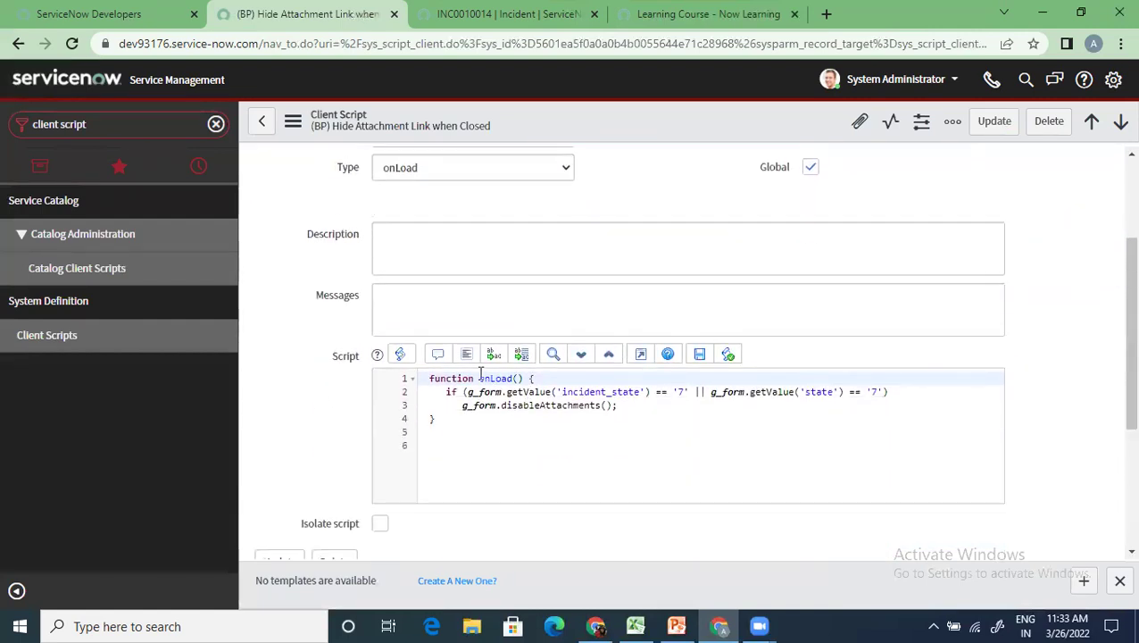
scroll(365, 375, "up", 1)
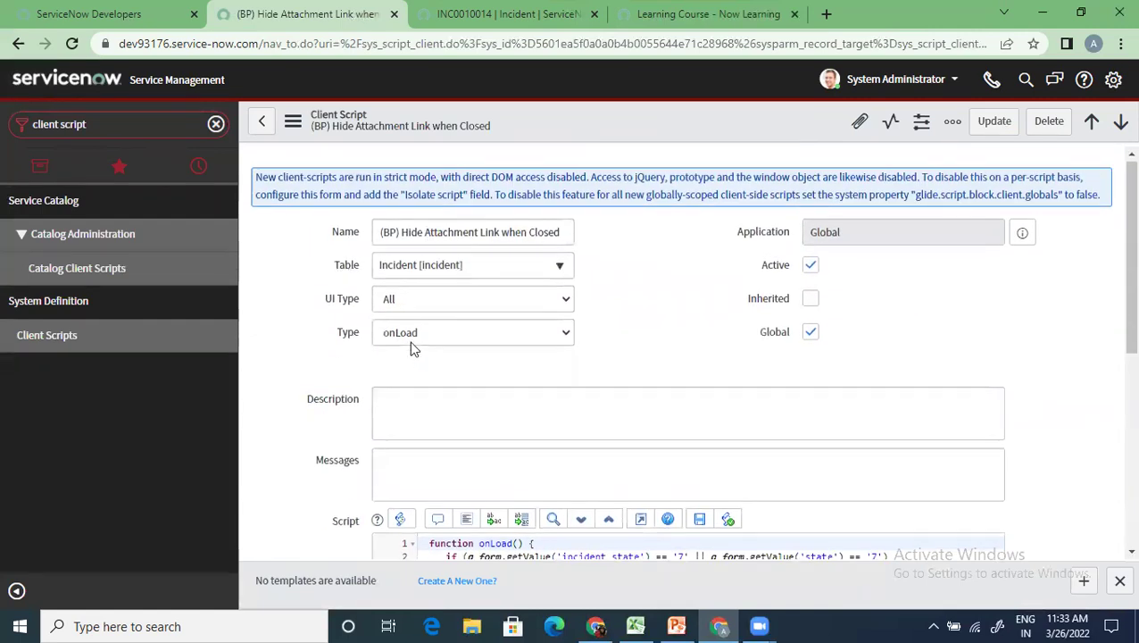
scroll(402, 350, "down", 2)
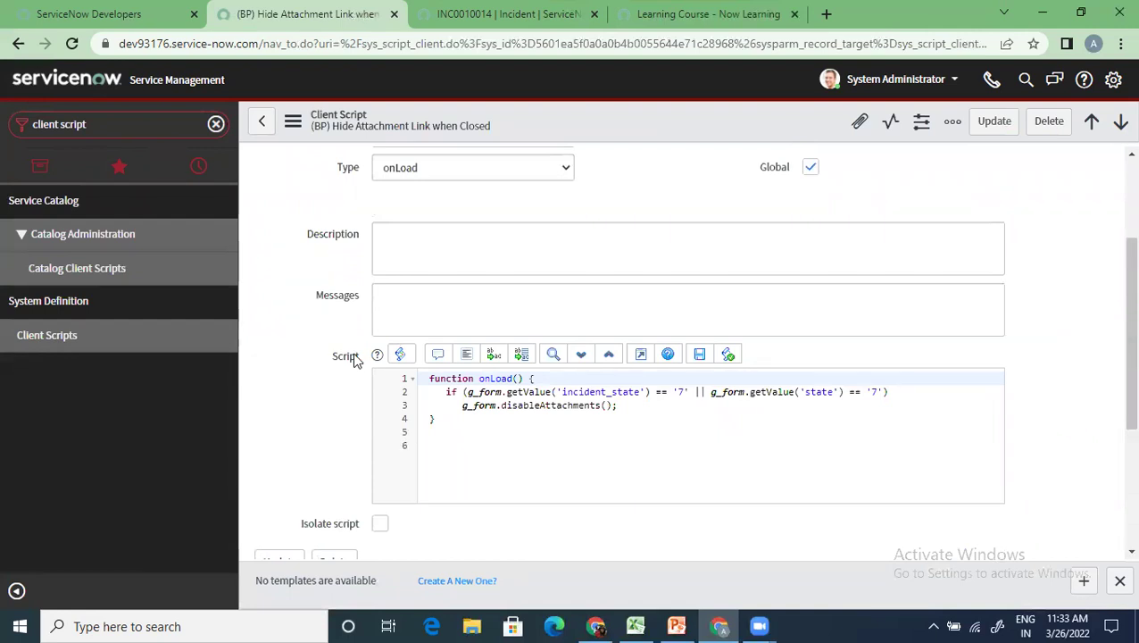
scroll(465, 386, "up", 2)
Set the client script's Type to onCellEdit and check the available Field name choices
left_click(479, 335)
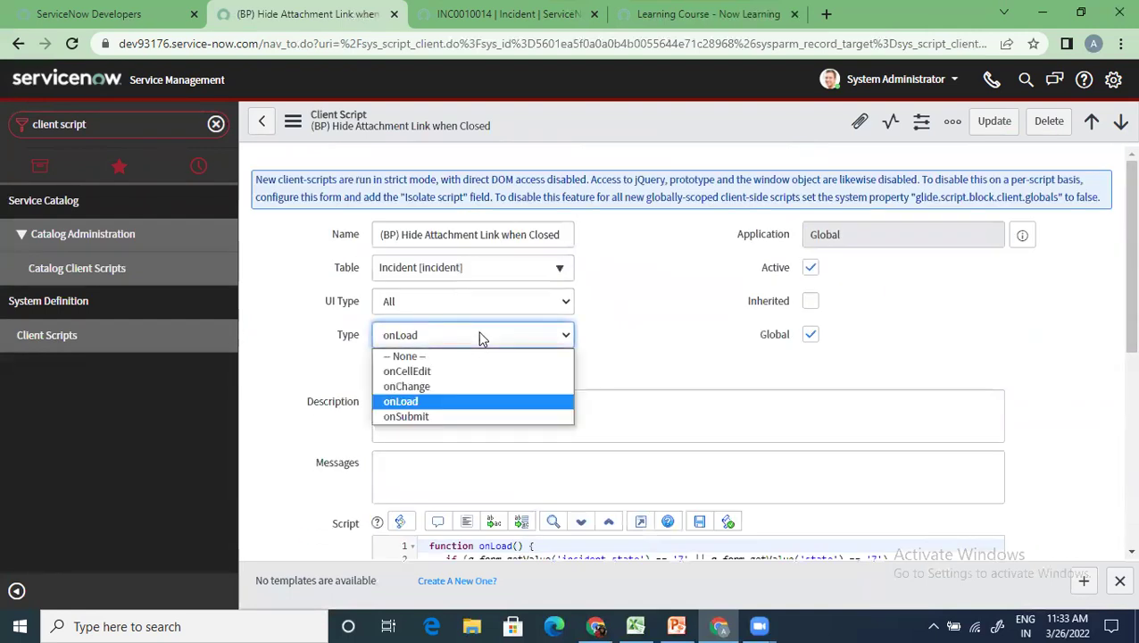
left_click(460, 370)
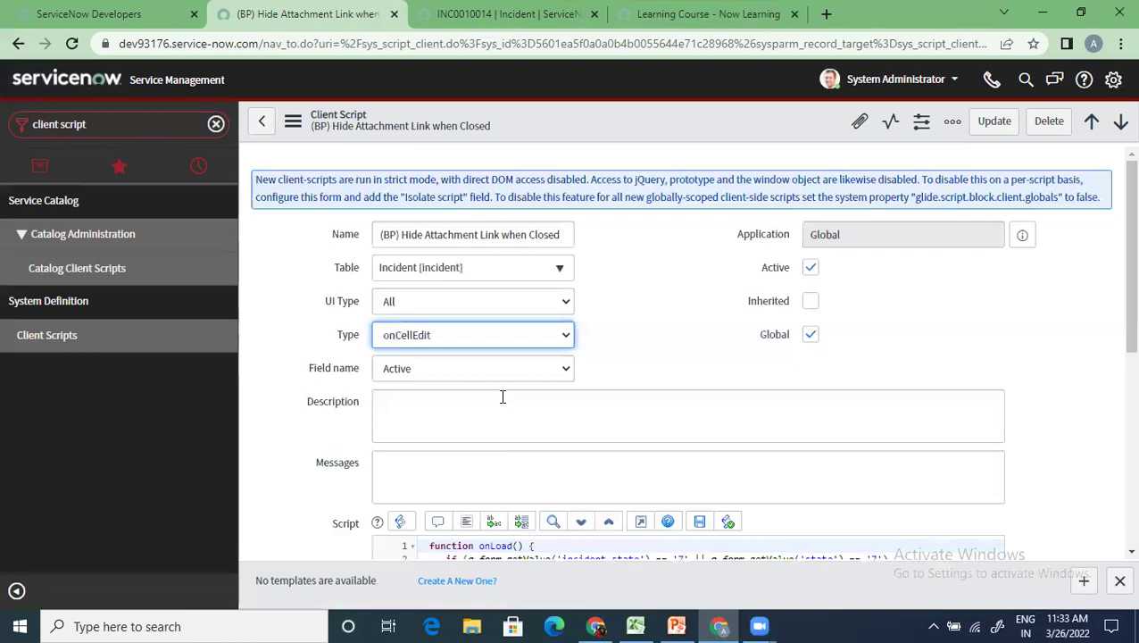
left_click(501, 376)
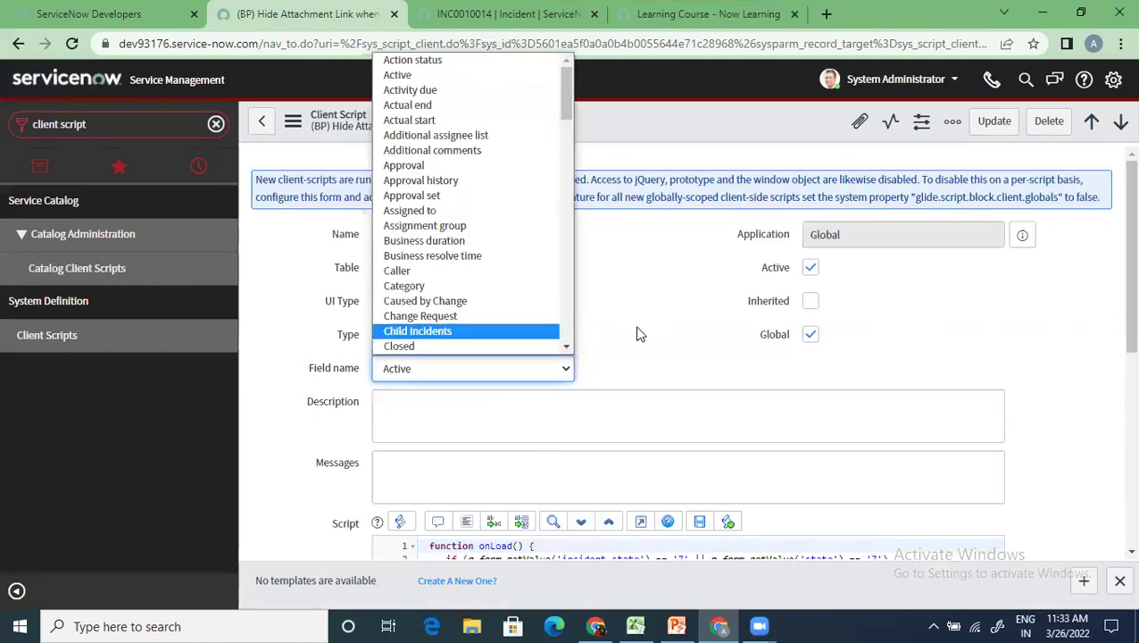
left_click(639, 330)
left_click(473, 335)
left_click(640, 325)
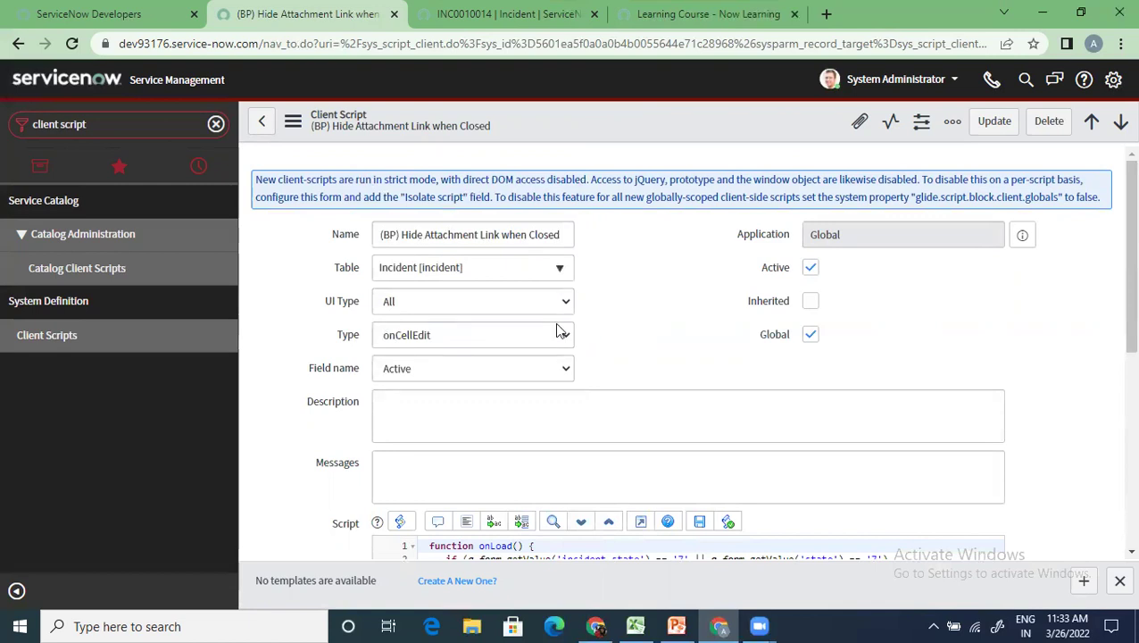
Set the client script's Type to onChange and look through the Field name choices for that type
left_click(509, 336)
left_click(425, 387)
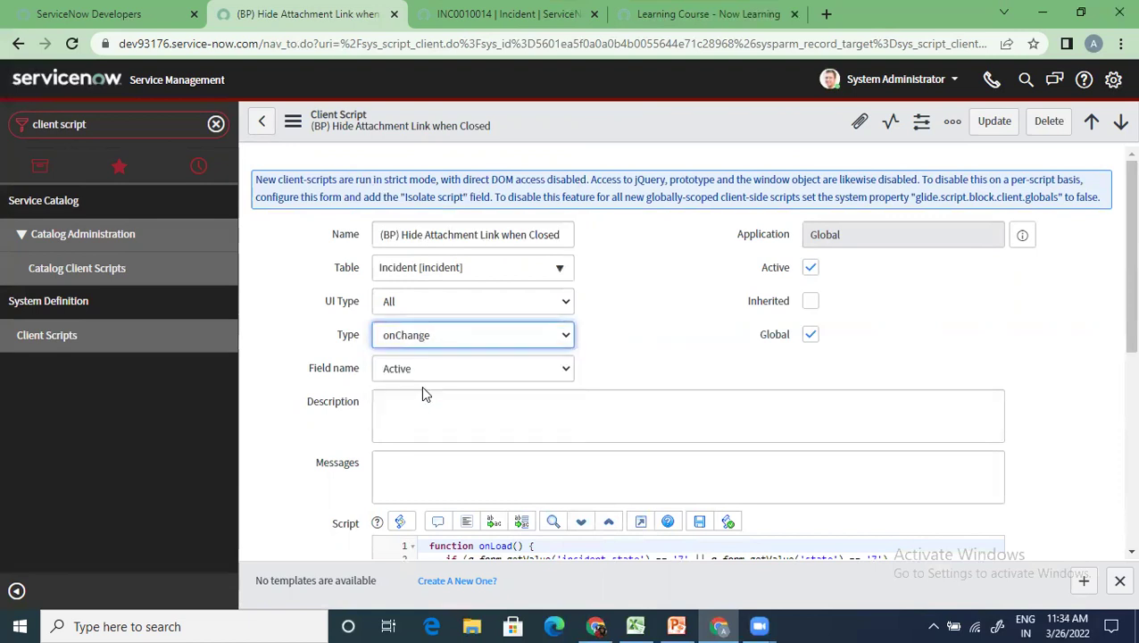
left_click(437, 374)
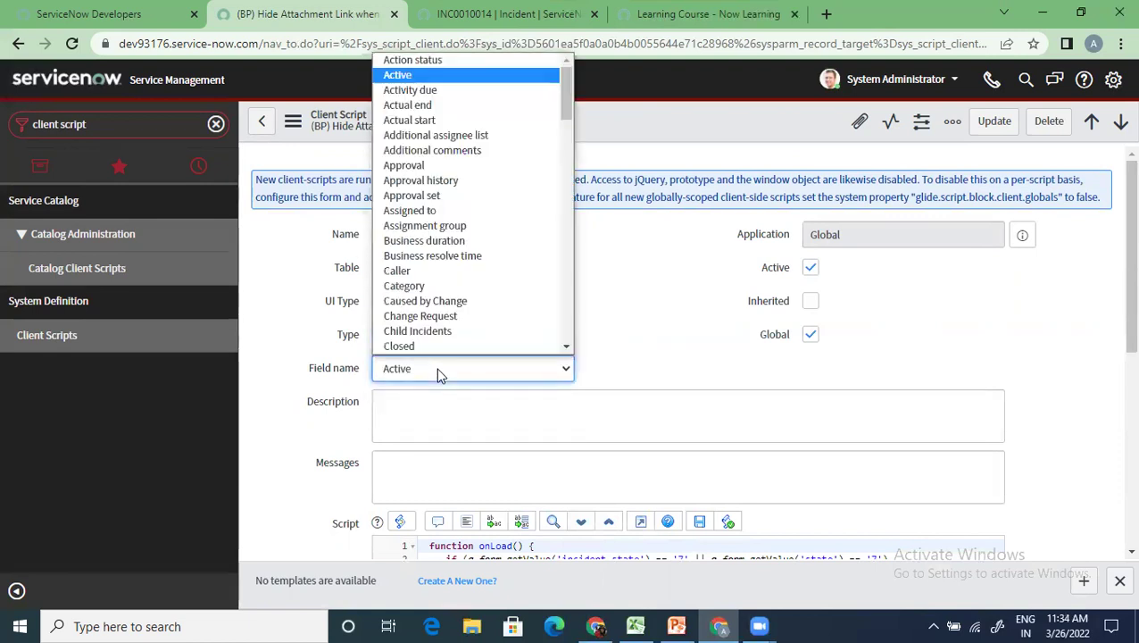
left_click(682, 281)
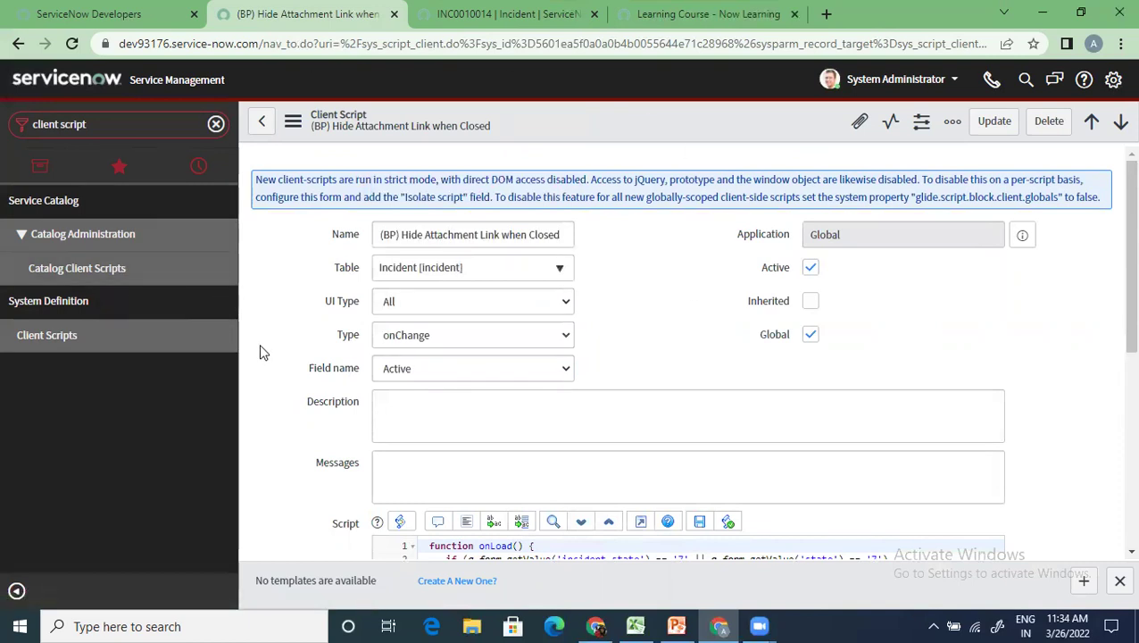
Switch the client script's Type to onLoad and finally to onSubmit, and check the form fields and script
left_click(478, 338)
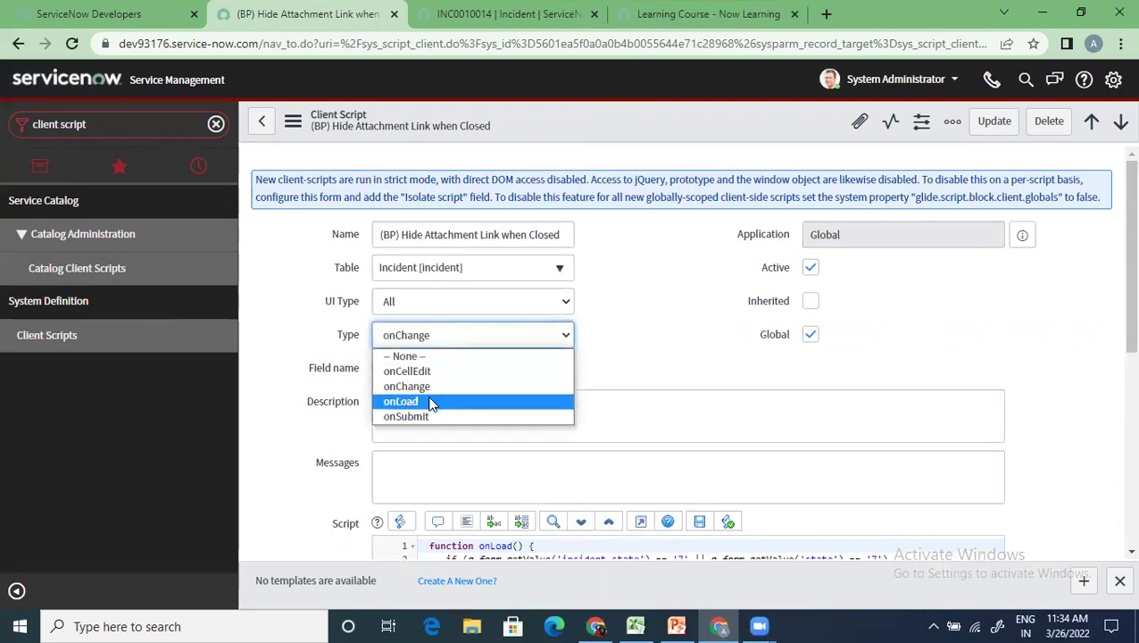
left_click(430, 402)
left_click(446, 340)
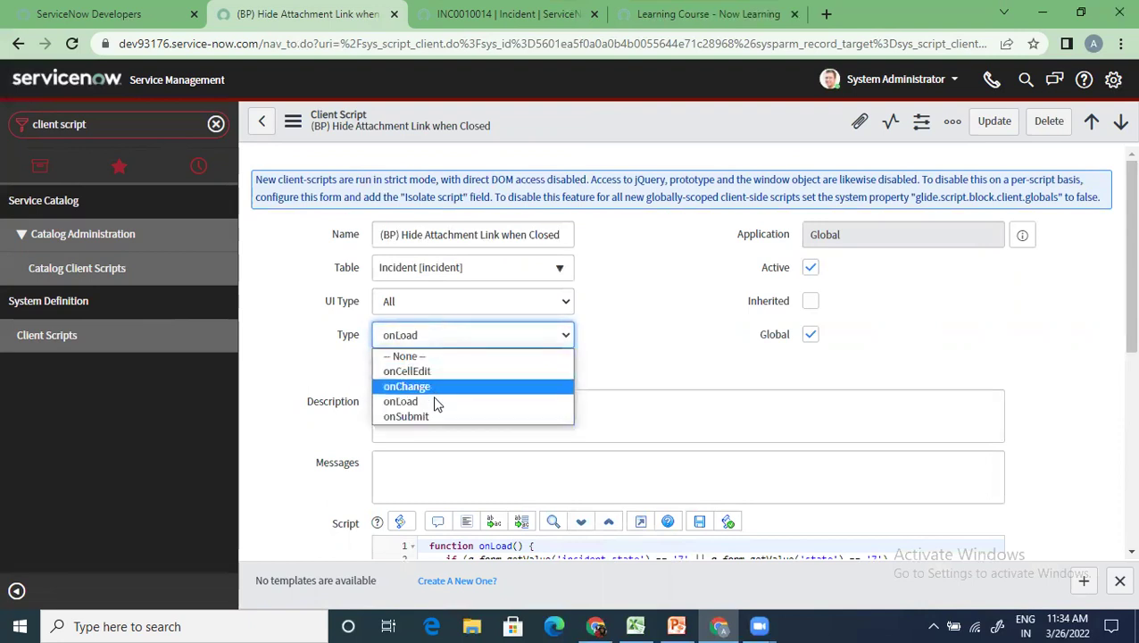
left_click(432, 419)
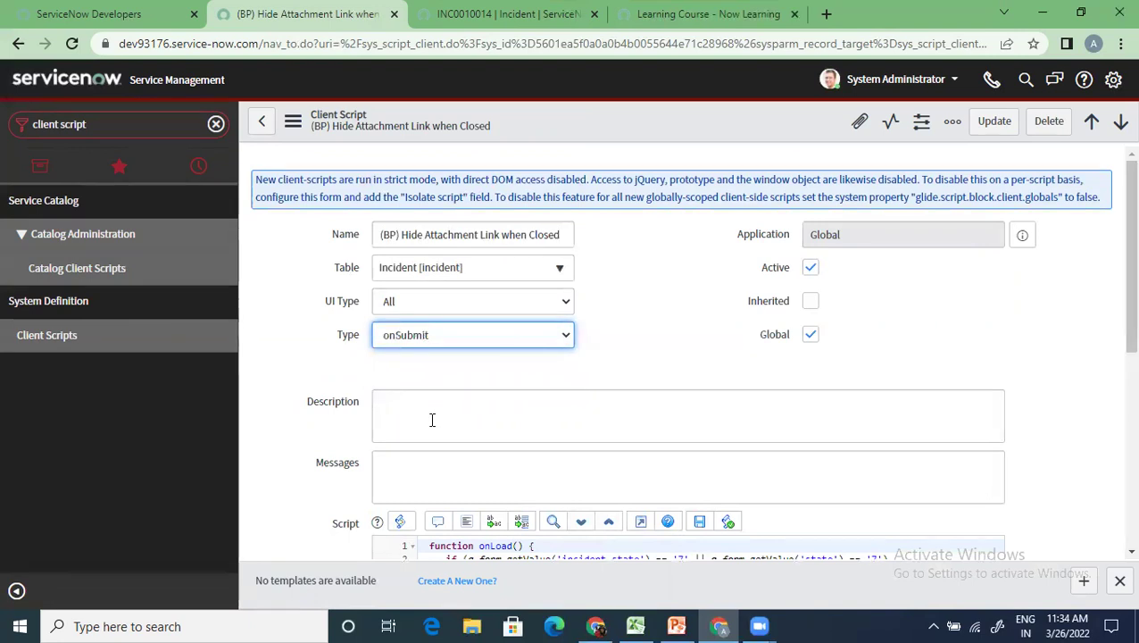
scroll(776, 254, "down", 1)
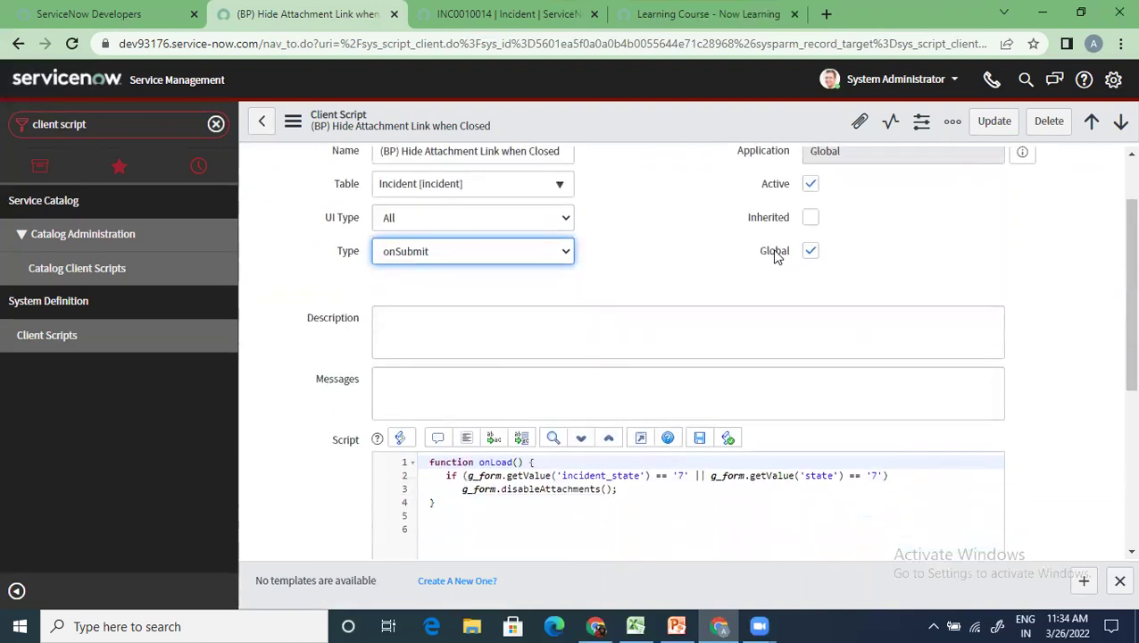
Leave the (BP) Hide Attachment Link when Closed client script and discard its unsaved changes
scroll(659, 300, "down", 3)
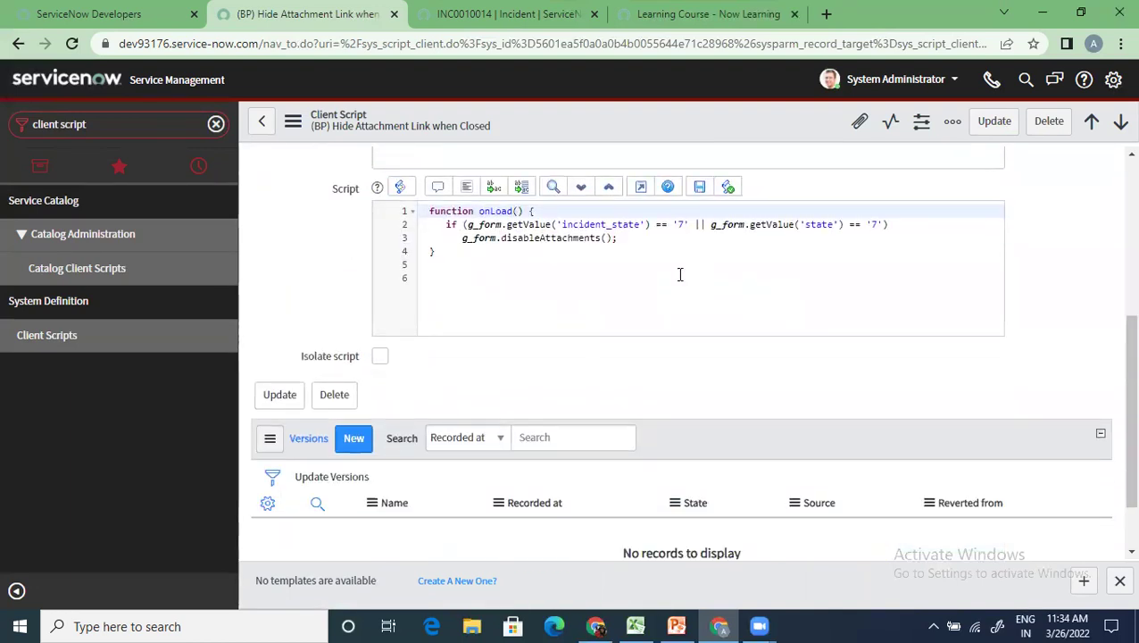
scroll(679, 274, "up", 3)
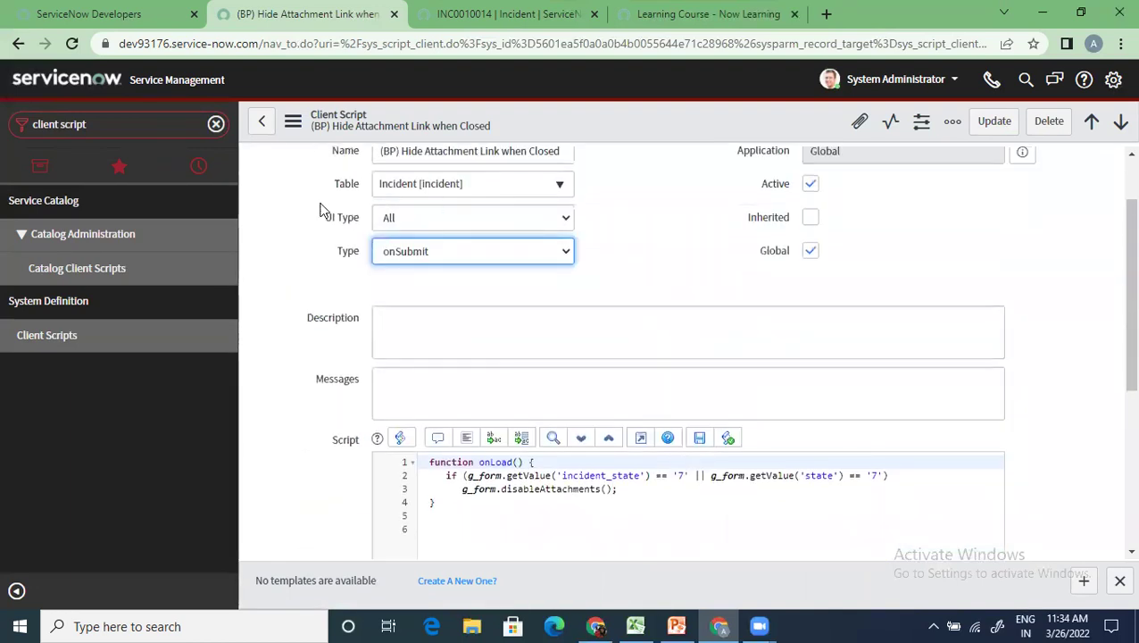
left_click(259, 119)
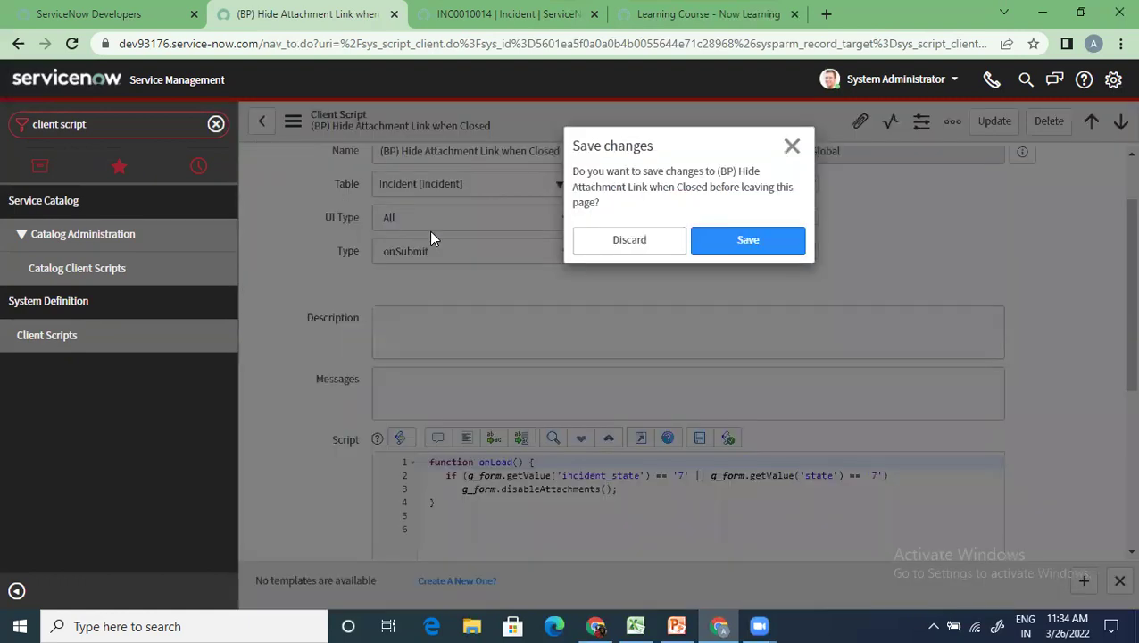
left_click(619, 241)
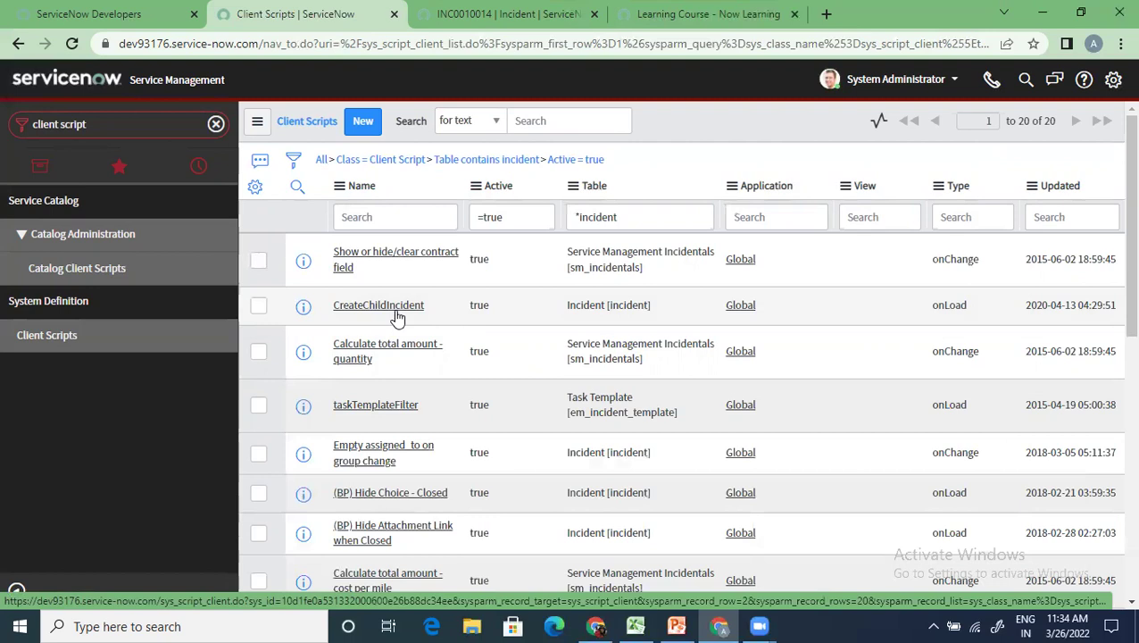
Filter the client scripts list to records whose Table is exactly Incident and review the scripts' types
scroll(415, 460, "down", 2)
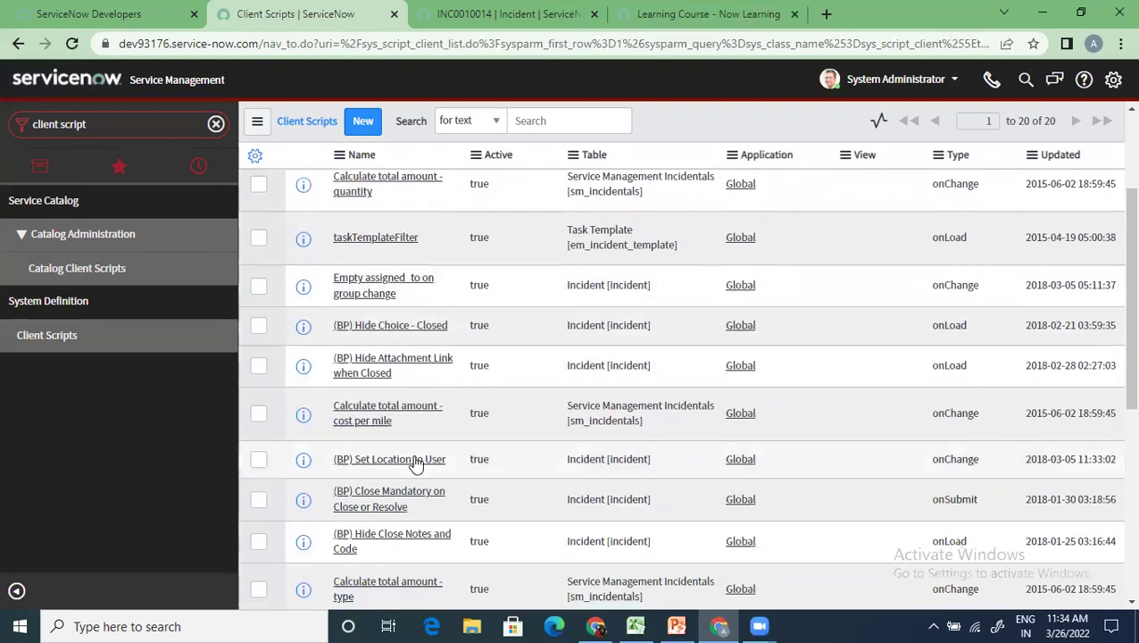
scroll(416, 460, "up", 3)
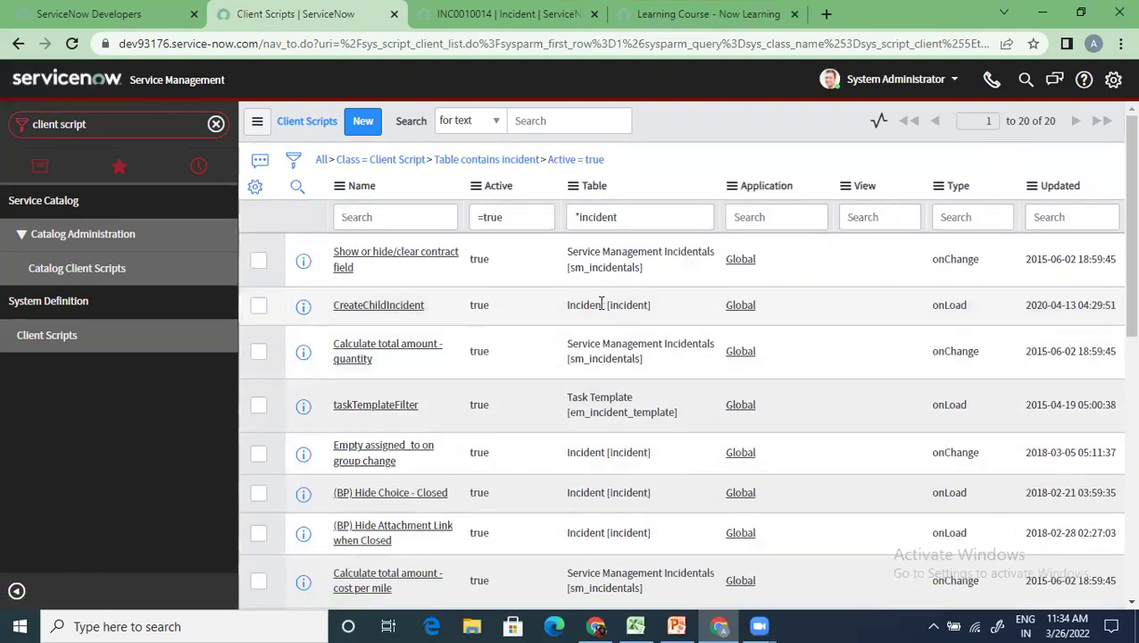
right_click(601, 304)
left_click(649, 319)
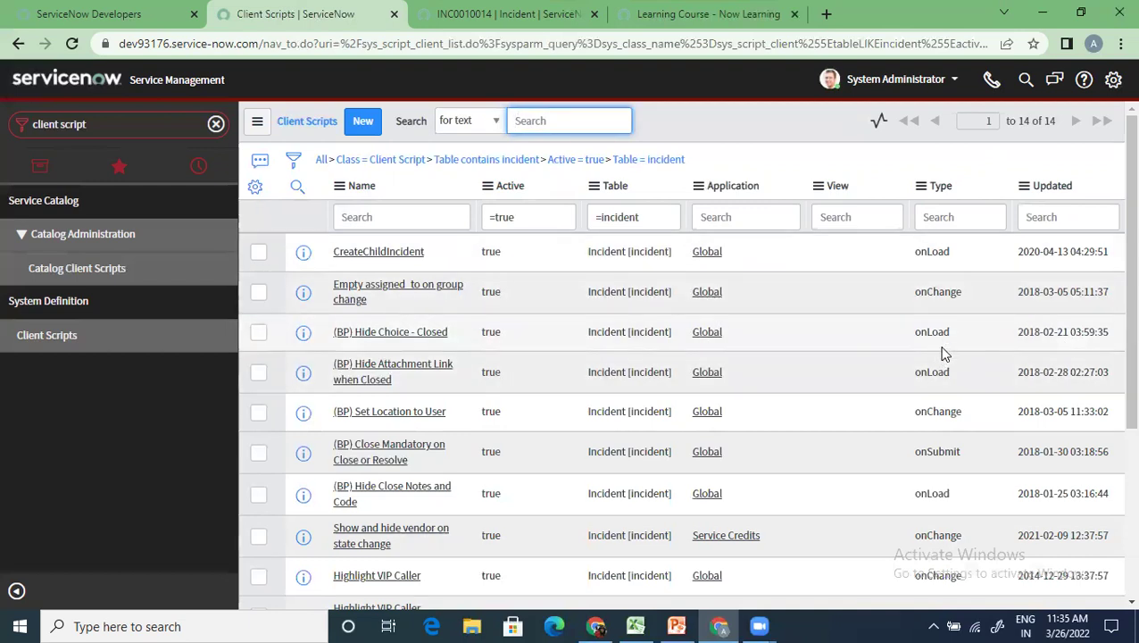
scroll(662, 304, "down", 1)
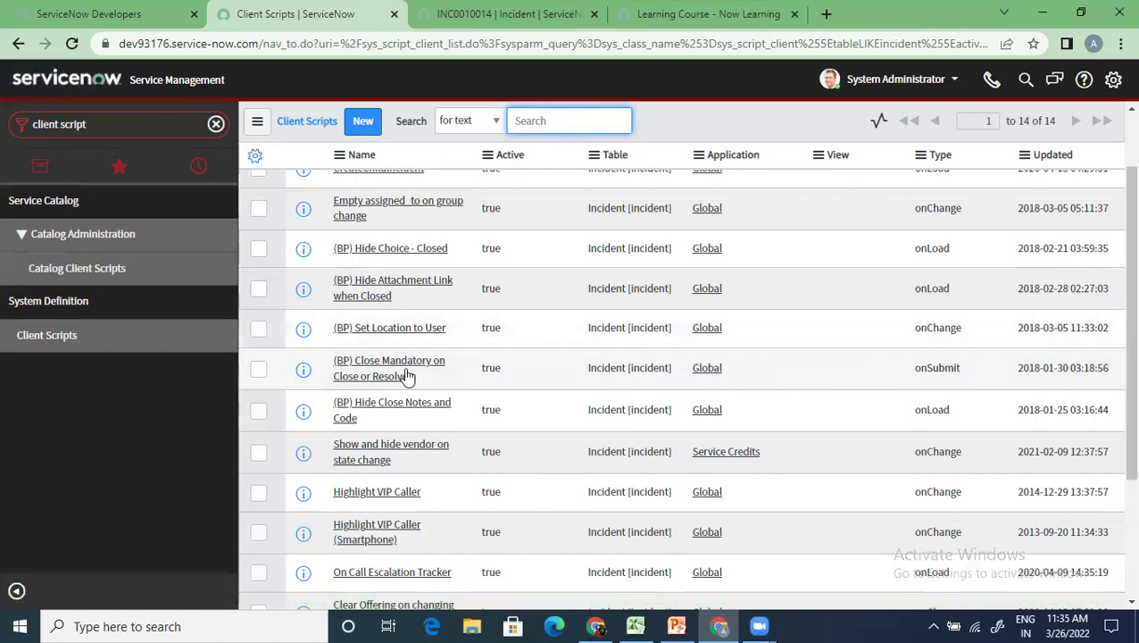
scroll(407, 375, "down", 1)
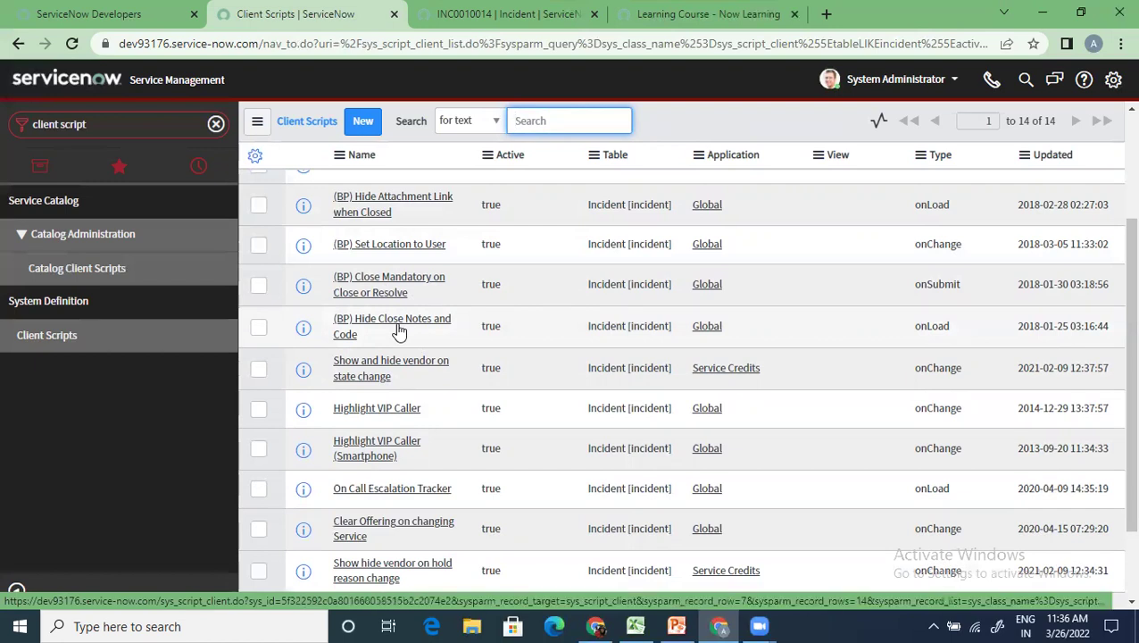
scroll(898, 414, "down", 2)
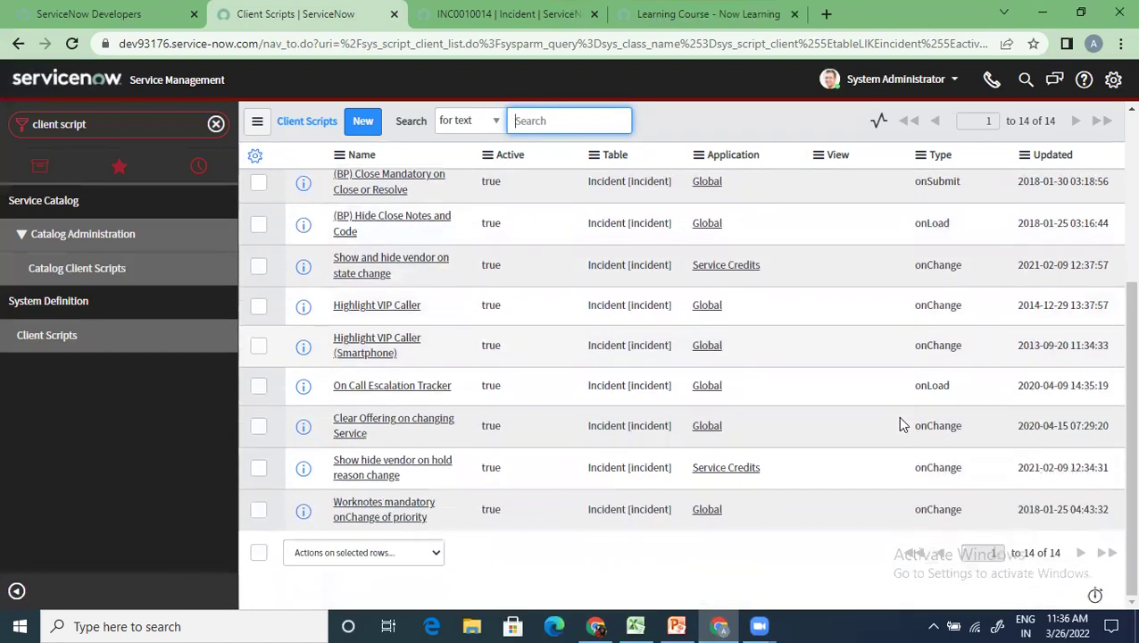
scroll(900, 425, "up", 5)
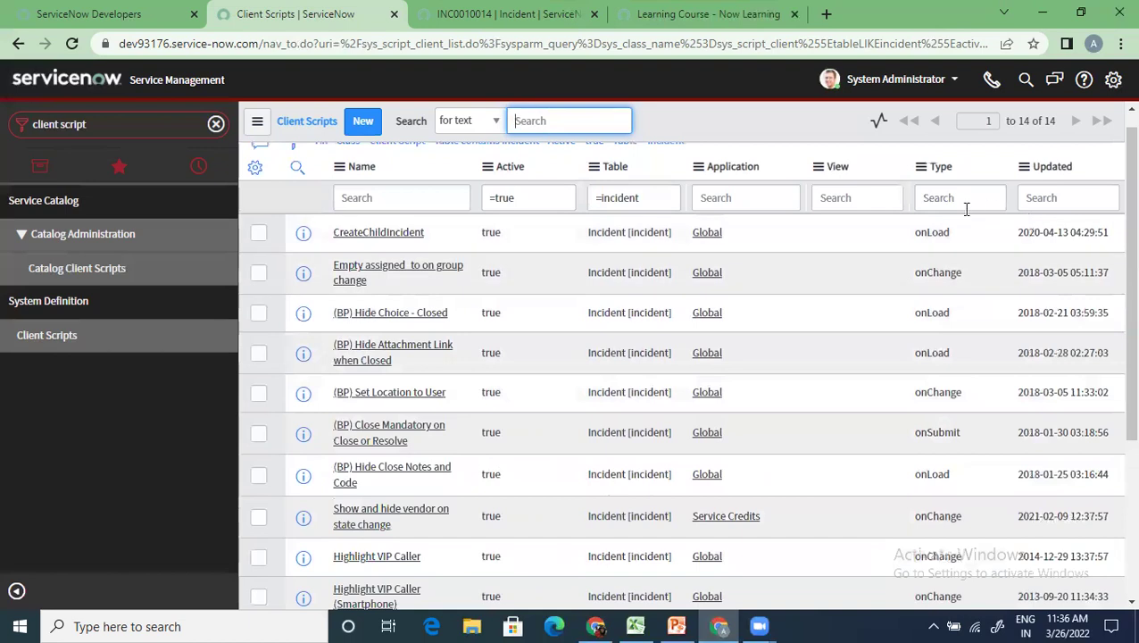
scroll(944, 249, "up", 1)
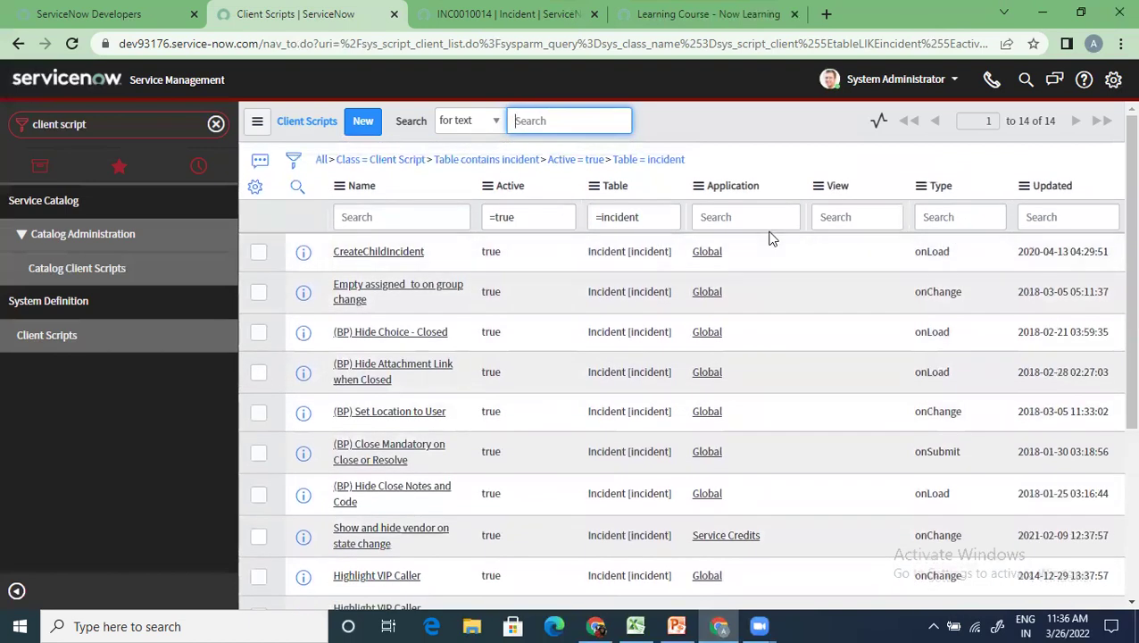
Remove both incident table conditions from the list filter and show only active client scripts whose Type matches *cell
left_click(607, 159)
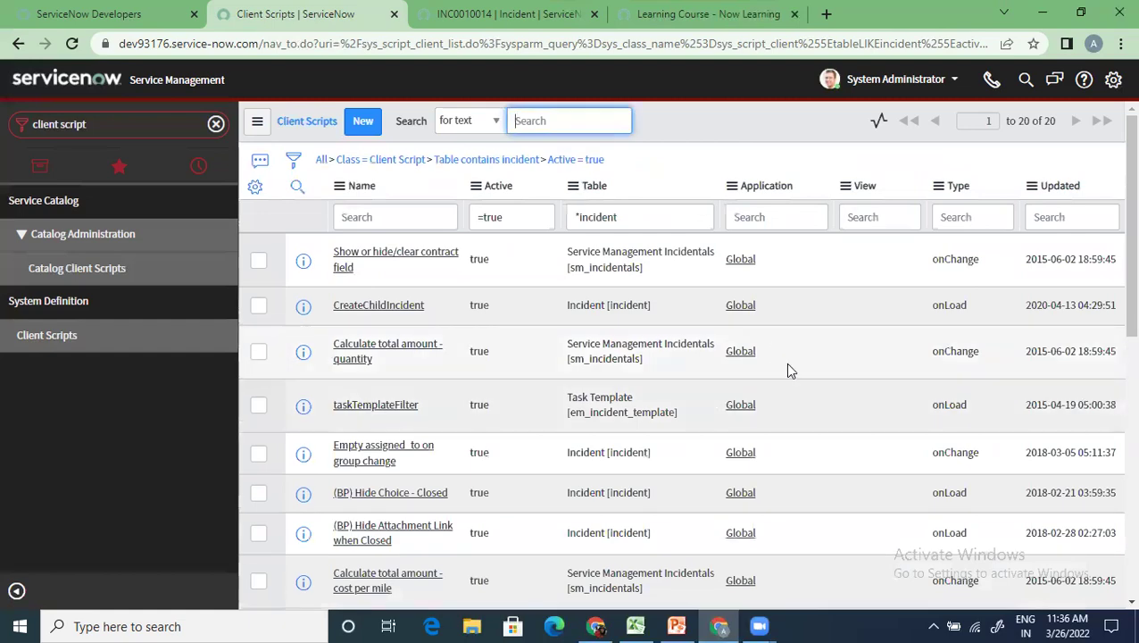
scroll(784, 366, "down", 5)
scroll(785, 375, "down", 3)
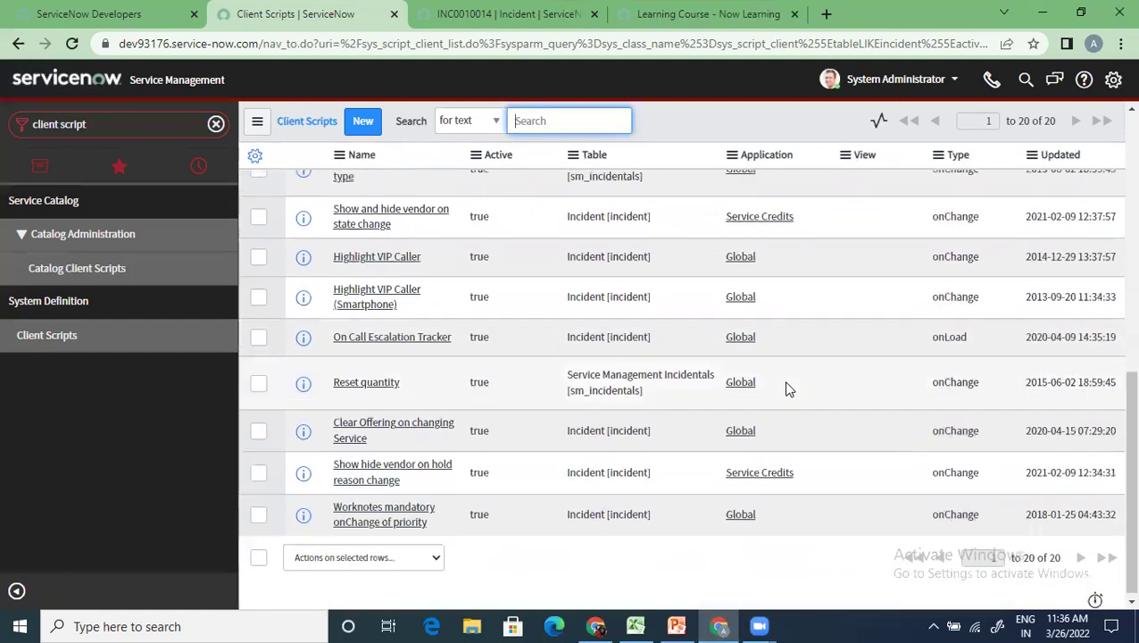
scroll(786, 384, "up", 10)
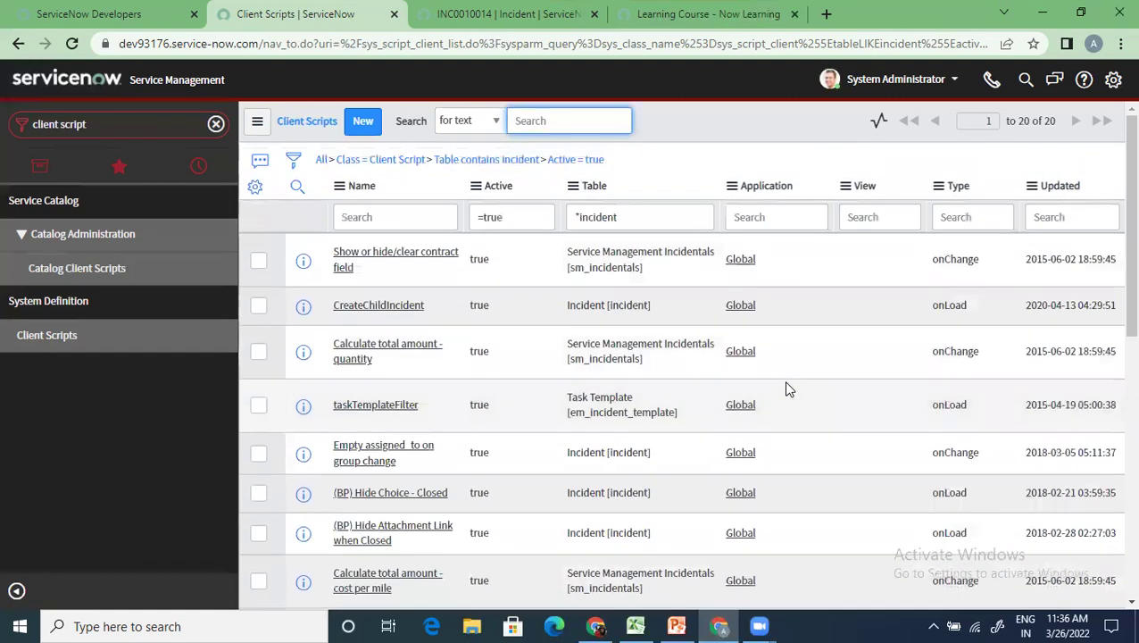
left_click(430, 164)
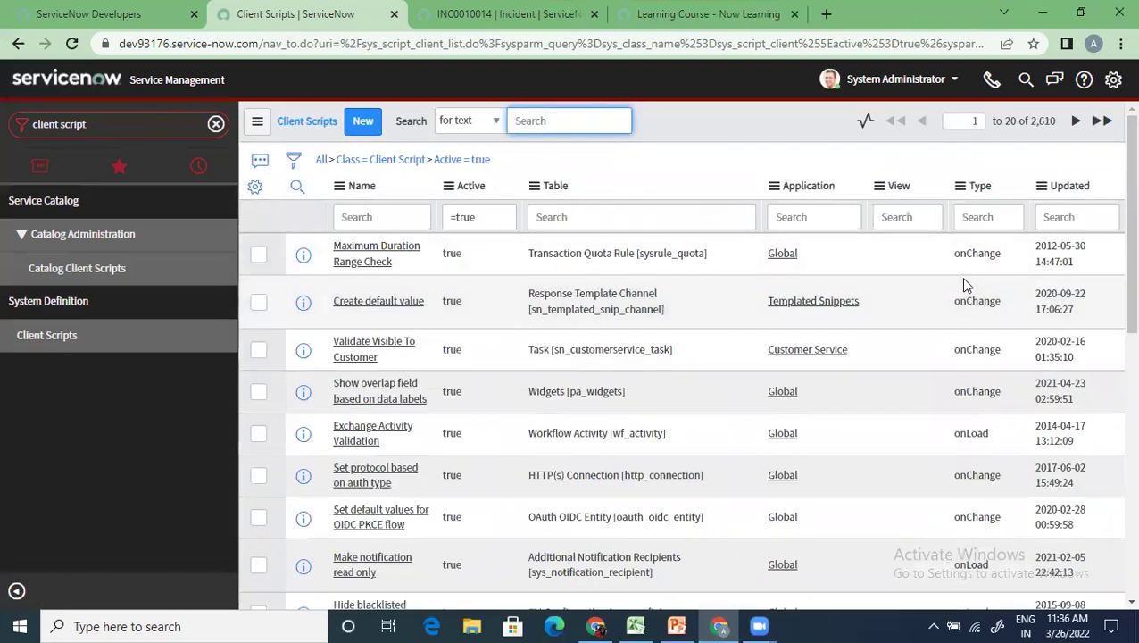
left_click(963, 219)
type("cell")
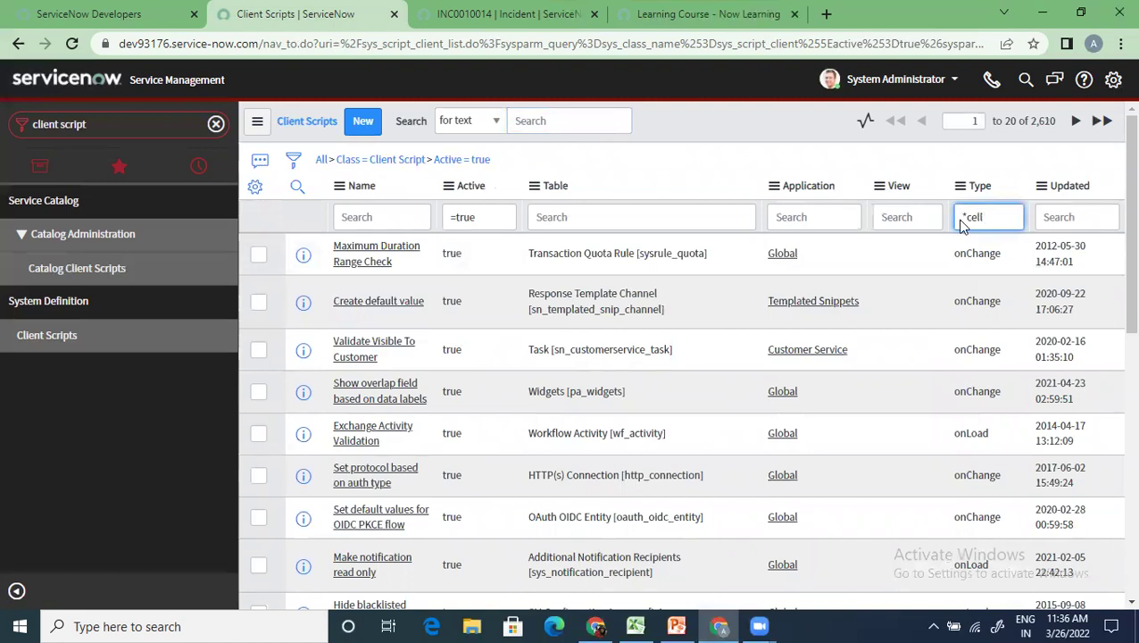
key("Return")
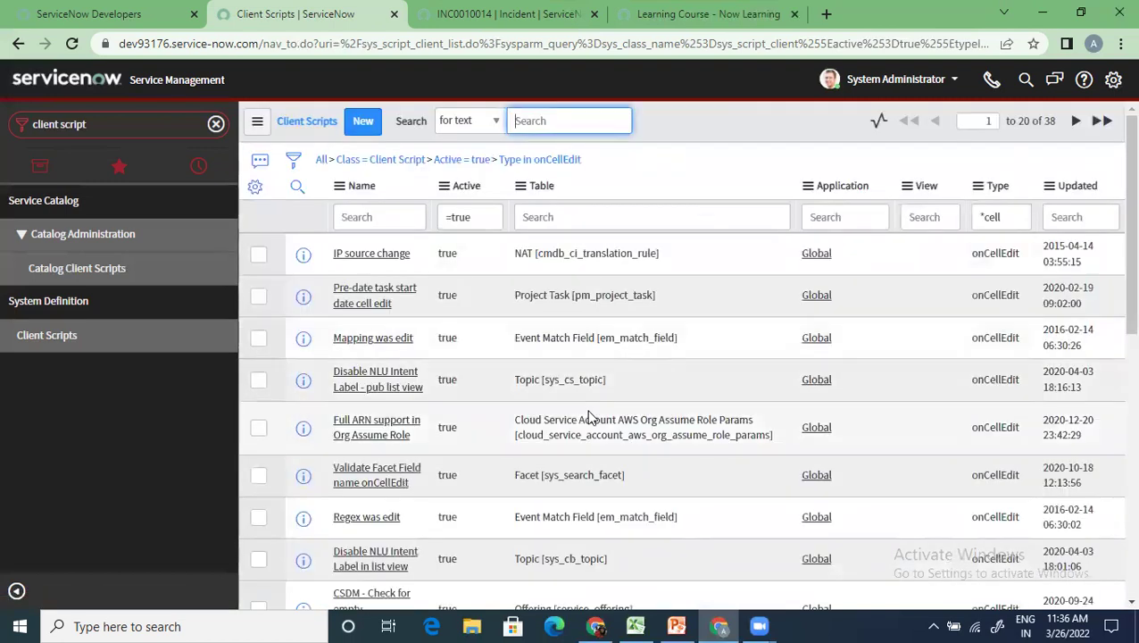
Look through the onCellEdit client scripts, comparing their names and tables, for a suitable example
scroll(588, 417, "down", 2)
scroll(589, 417, "down", 3)
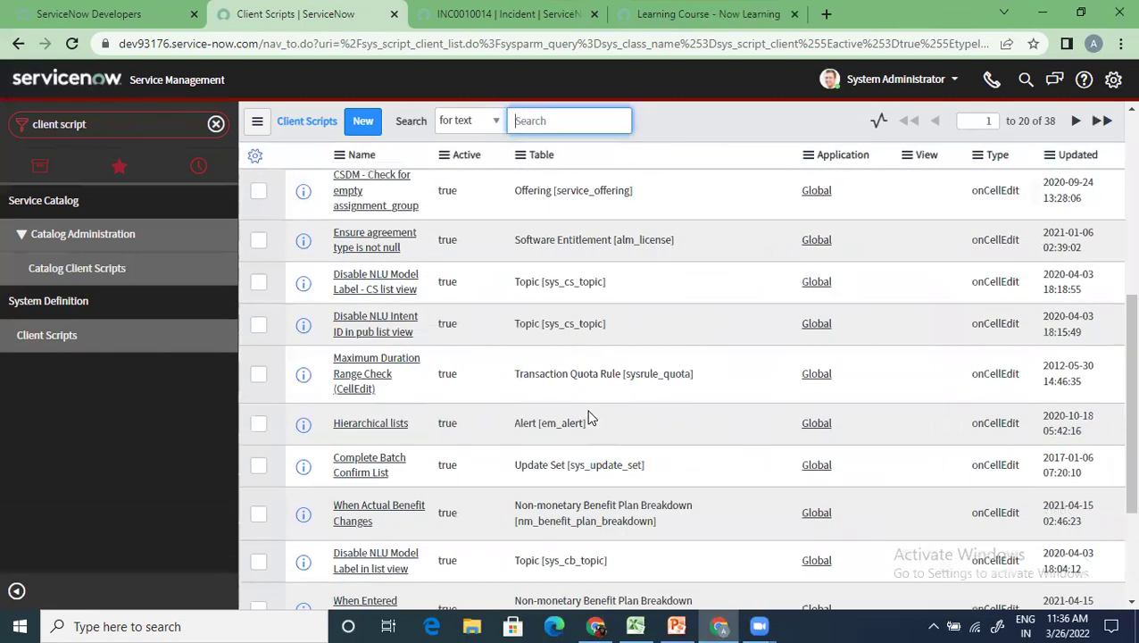
scroll(588, 417, "down", 2)
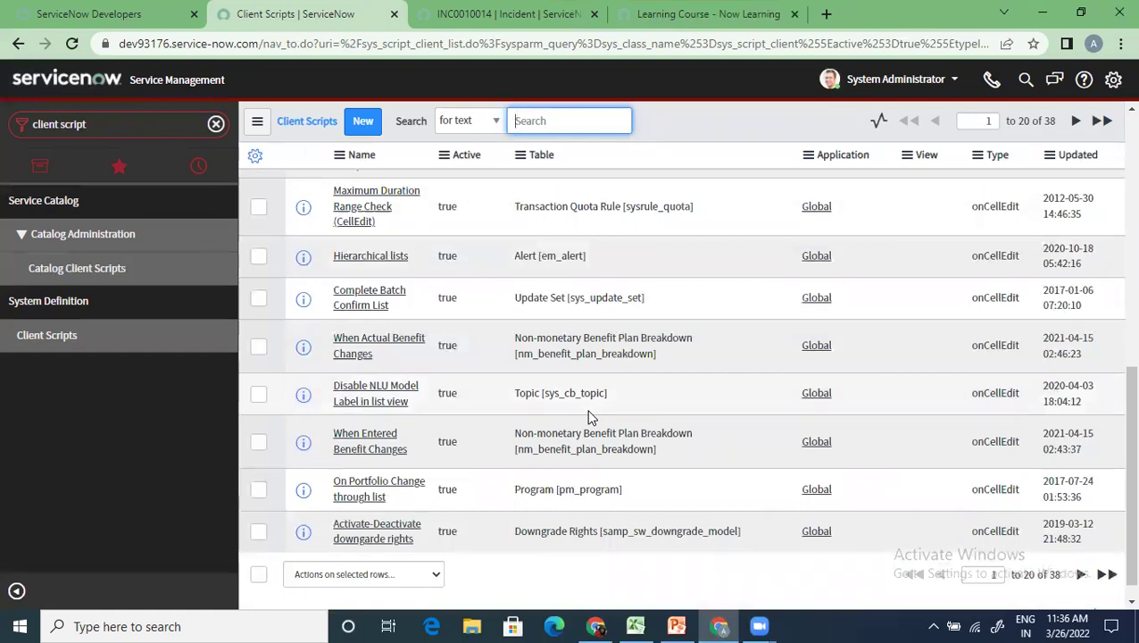
scroll(764, 457, "up", 4)
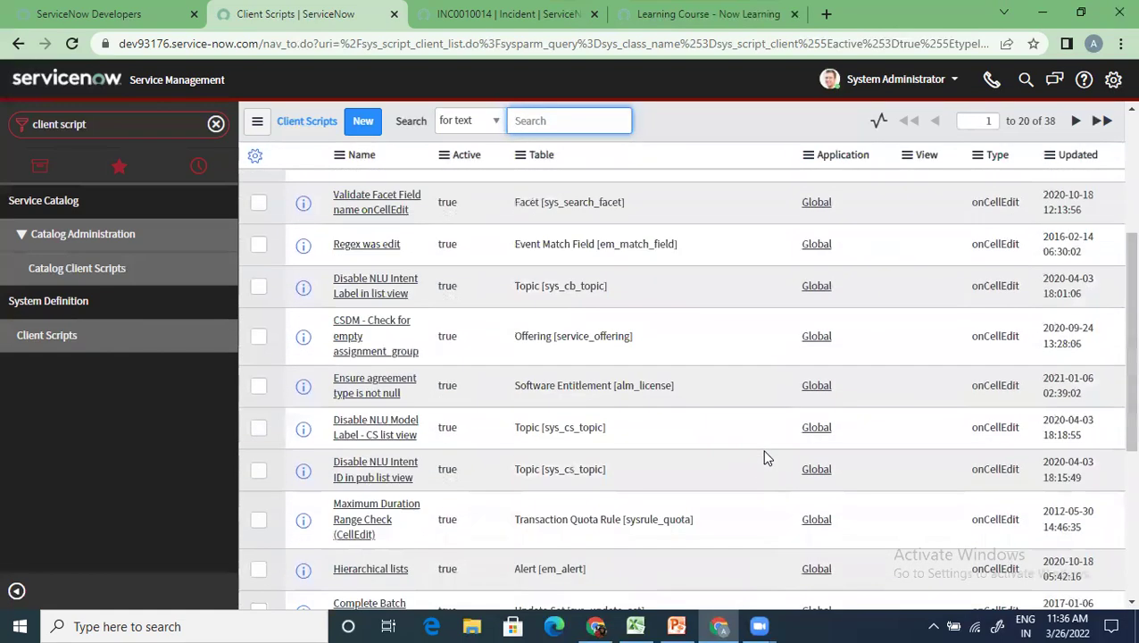
scroll(764, 457, "up", 3)
scroll(753, 460, "down", 1)
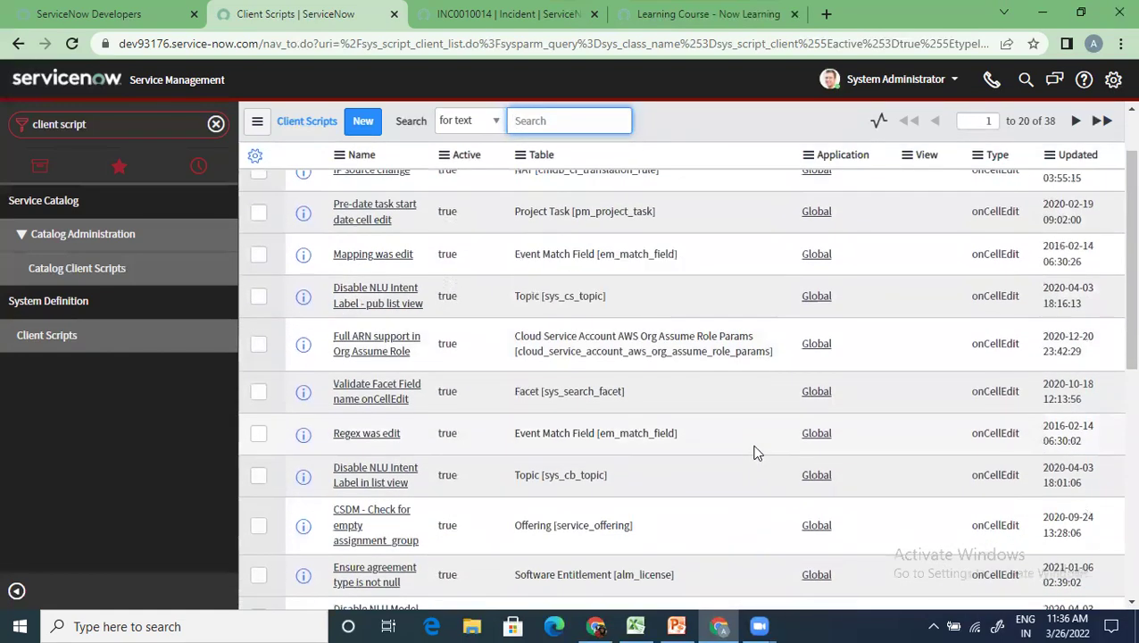
scroll(776, 406, "up", 1)
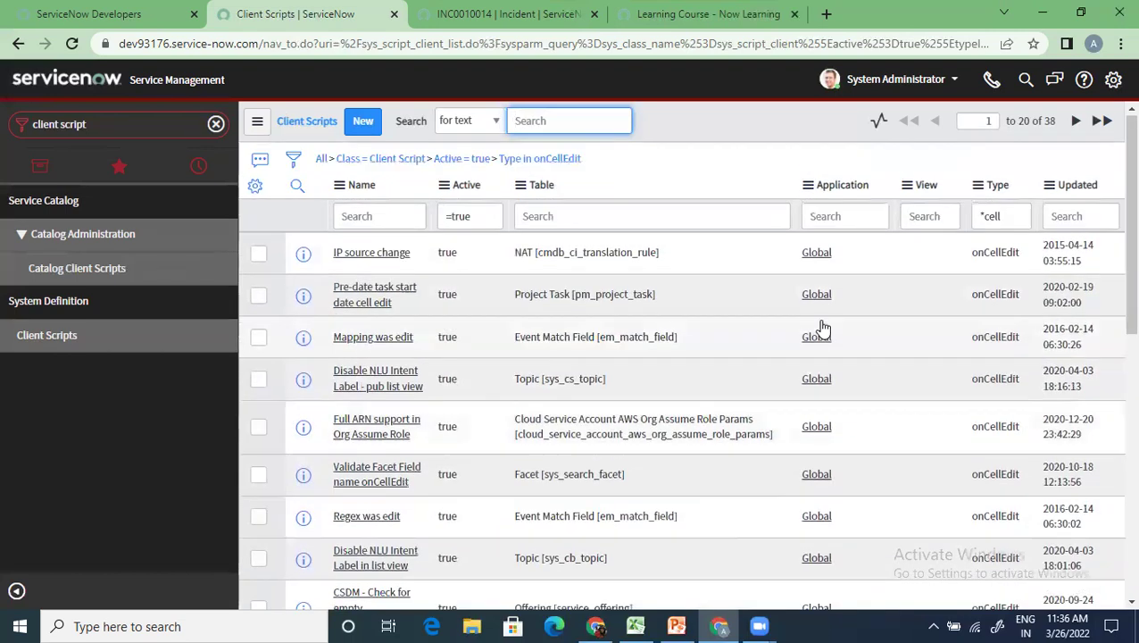
scroll(500, 480, "down", 6)
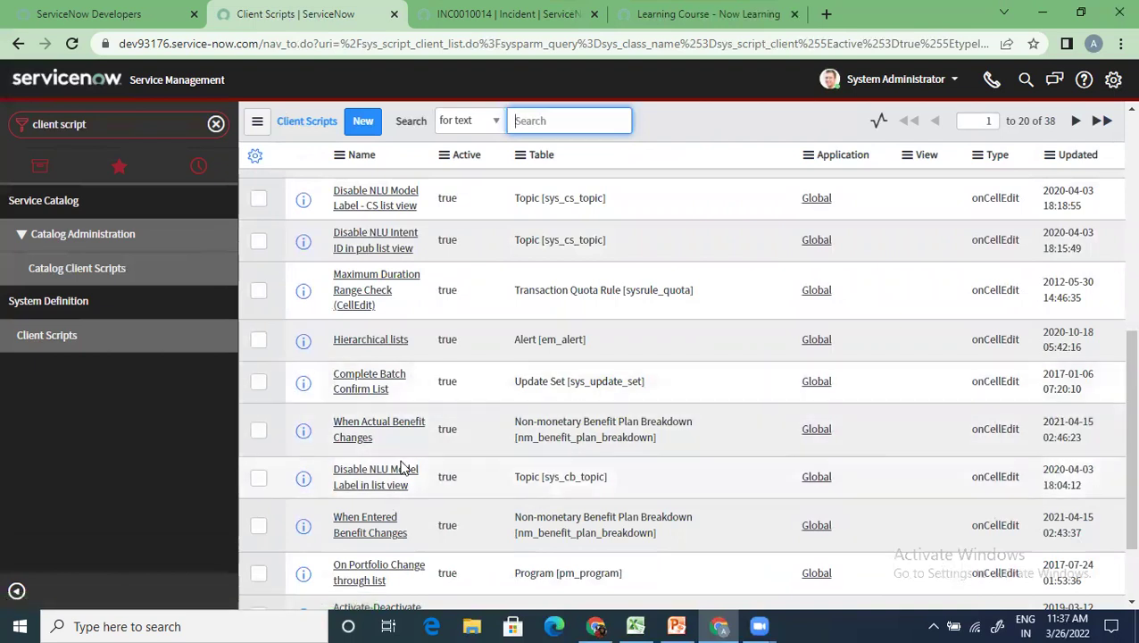
scroll(400, 465, "up", 2)
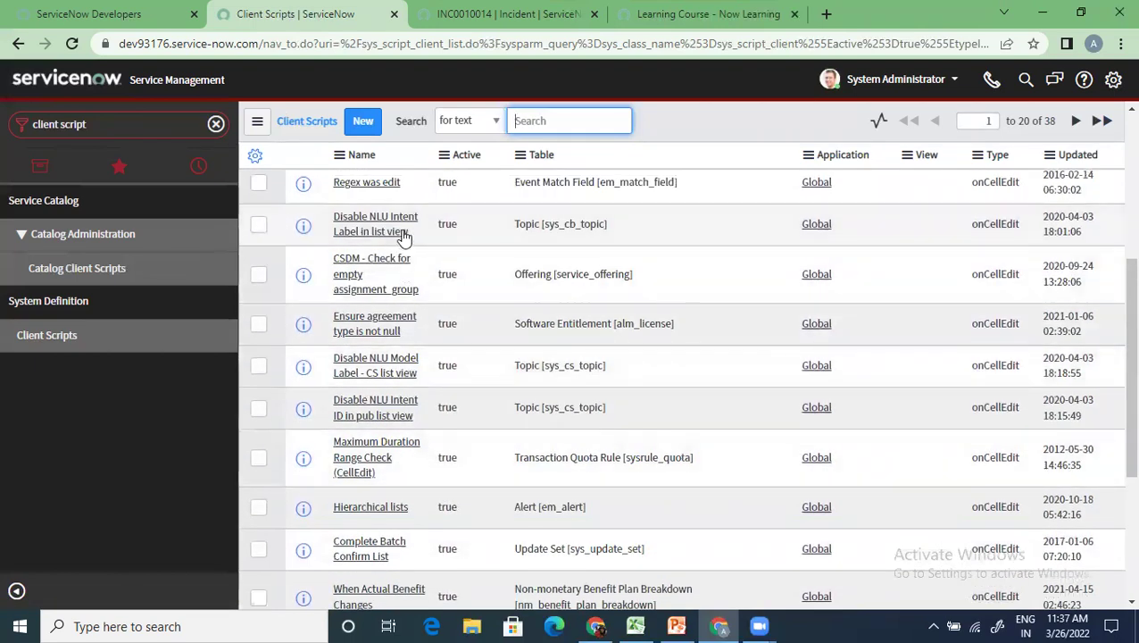
Open the CSDM - Check for empty assignment_group client script and check its available Field name choices
left_click(356, 295)
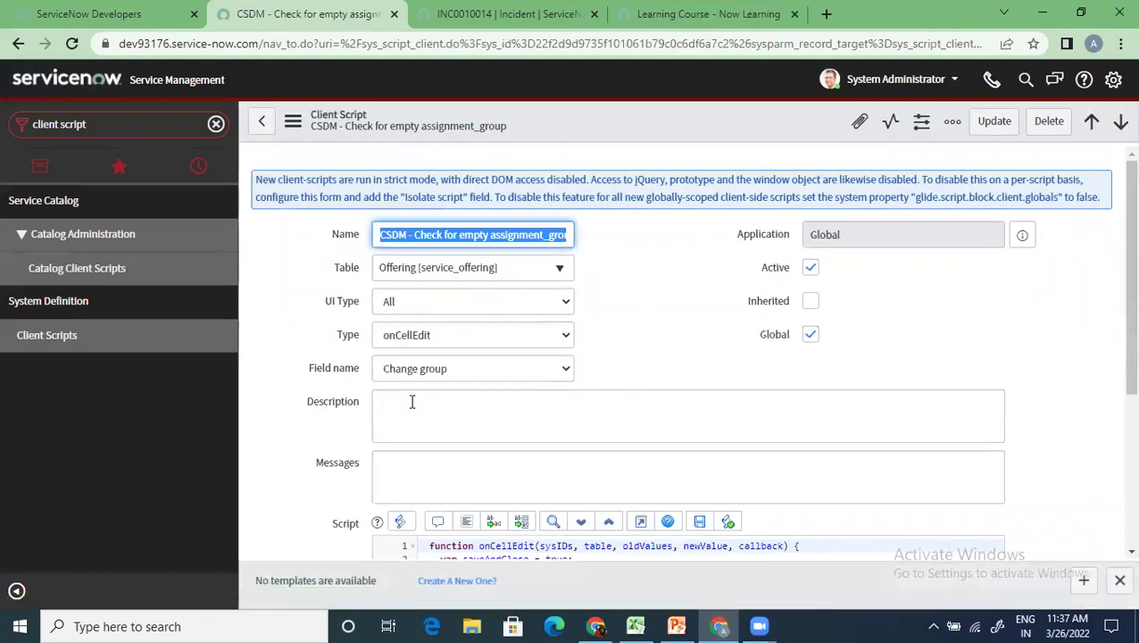
scroll(411, 402, "down", 2)
left_click(431, 376)
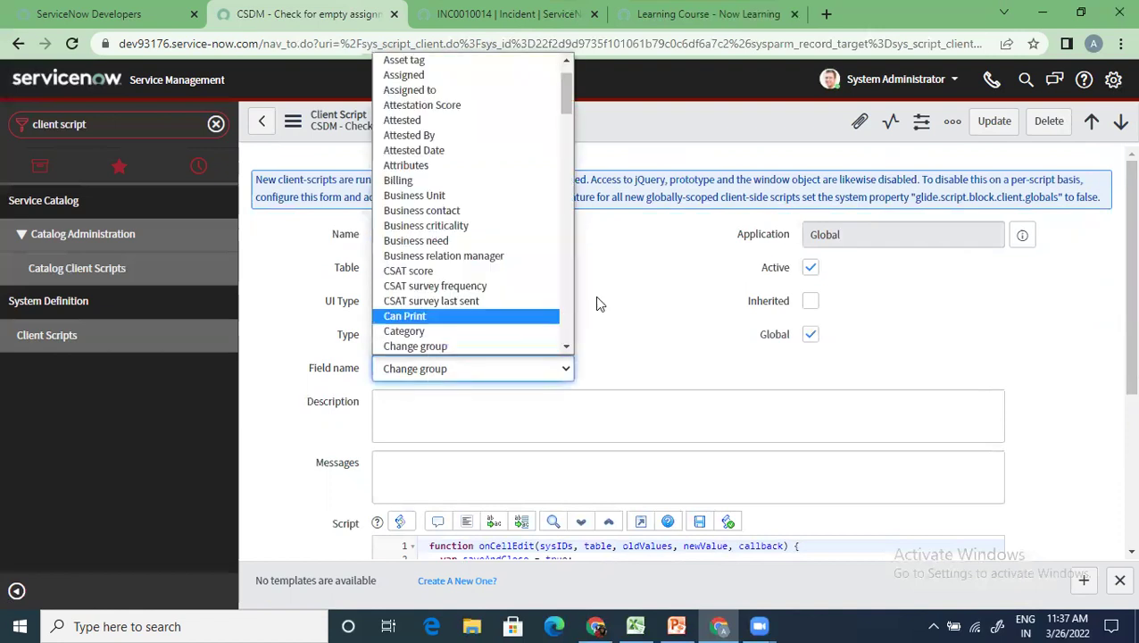
left_click(637, 336)
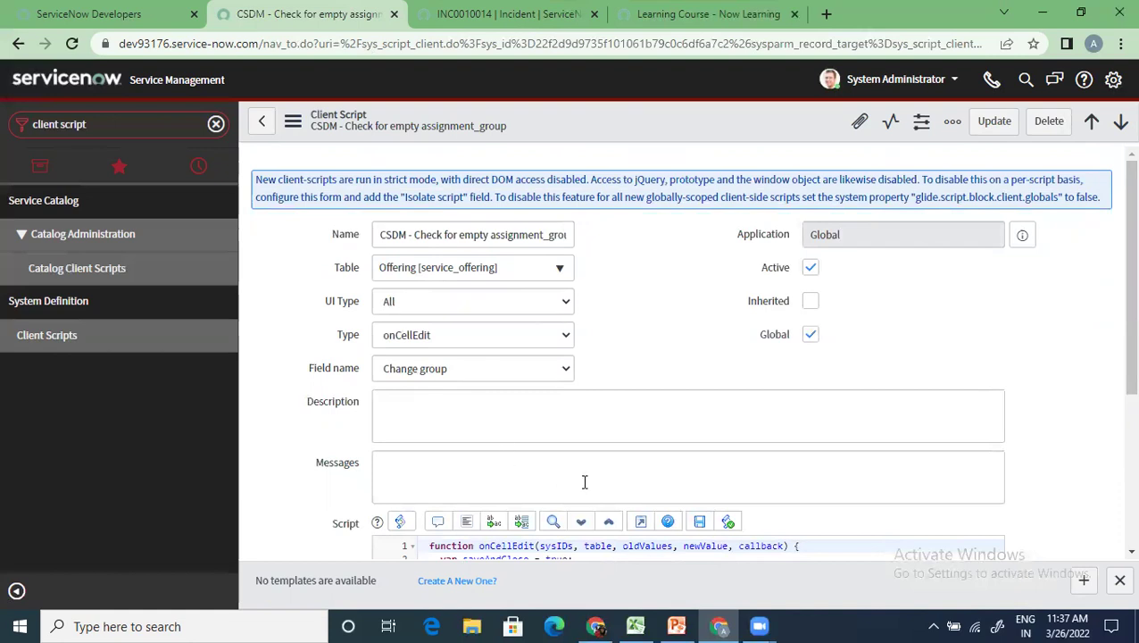
Examine the onCellEdit function code and its parameters alongside the client script's Type and Field name settings
scroll(587, 478, "down", 3)
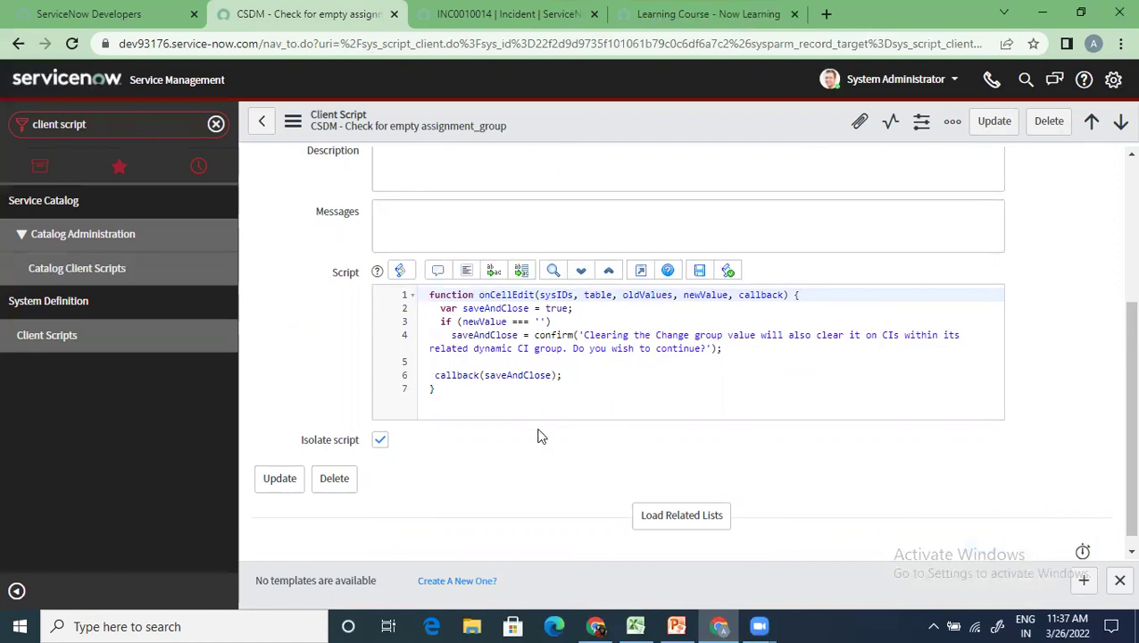
scroll(540, 436, "down", 1)
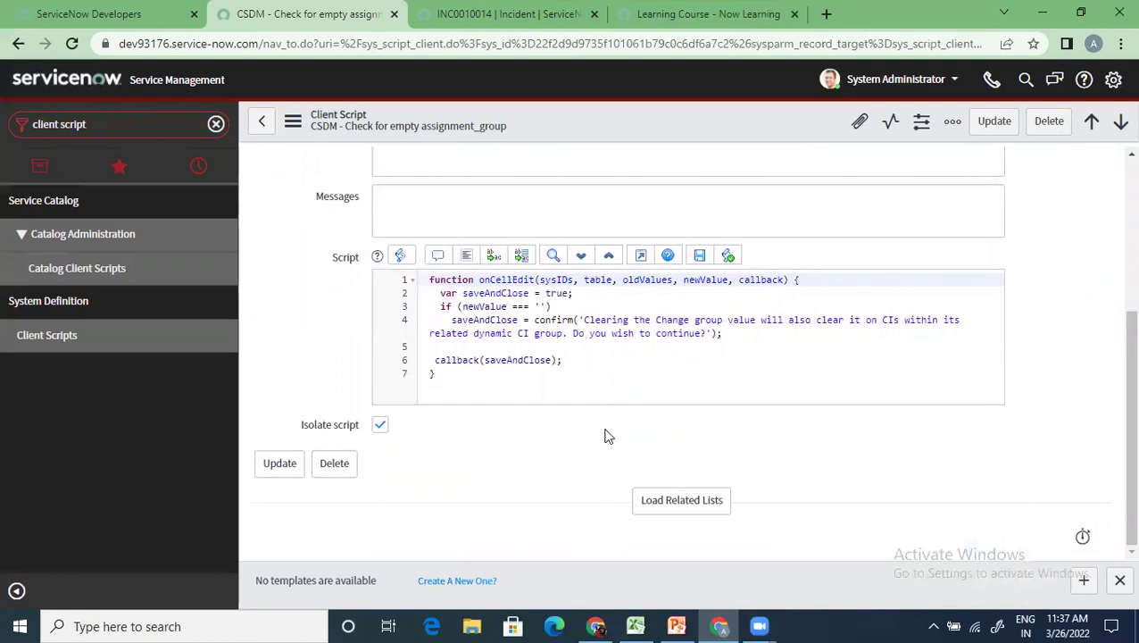
scroll(604, 436, "up", 5)
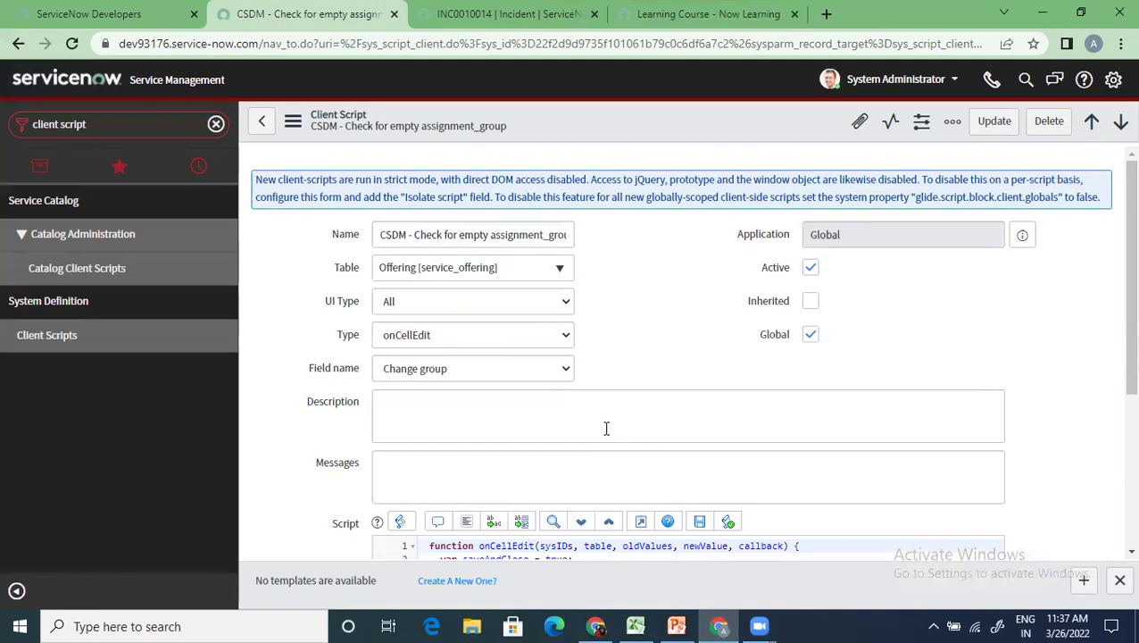
scroll(606, 429, "down", 3)
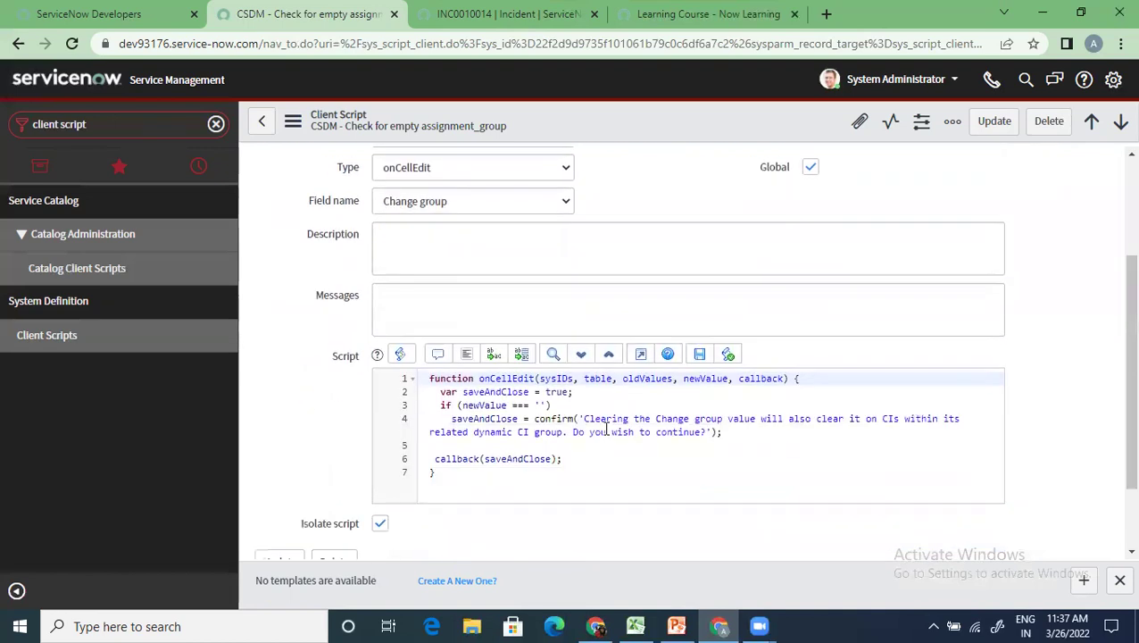
scroll(606, 430, "up", 3)
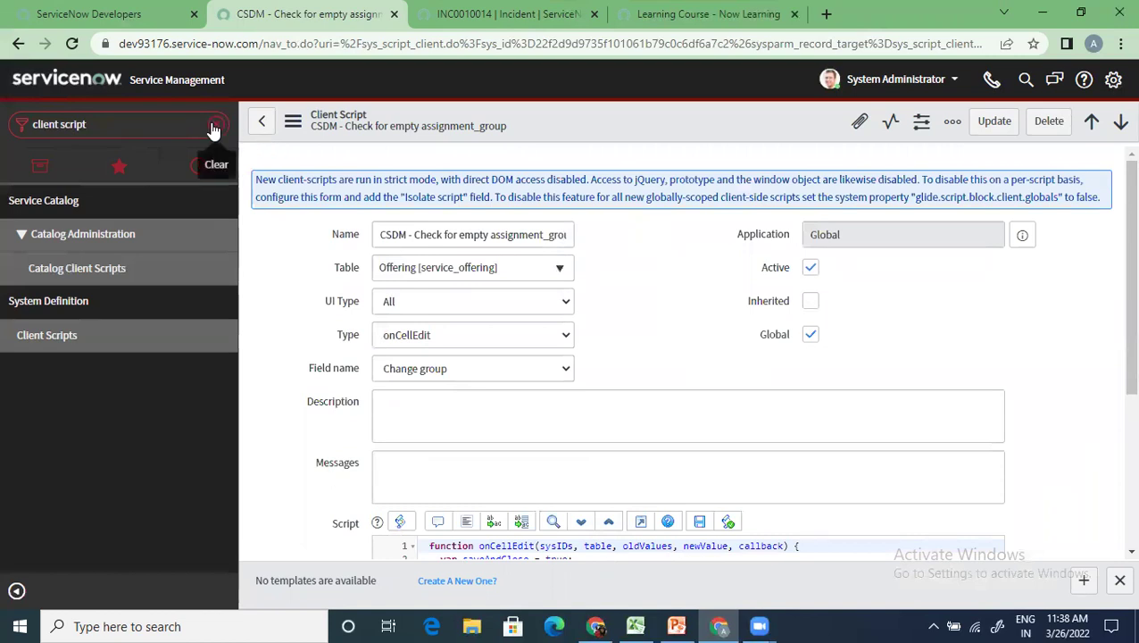
Check the scripting overview slide in PowerPoint, return to ServiceNow in Chrome, and filter the navigator for business rules
left_click(676, 626)
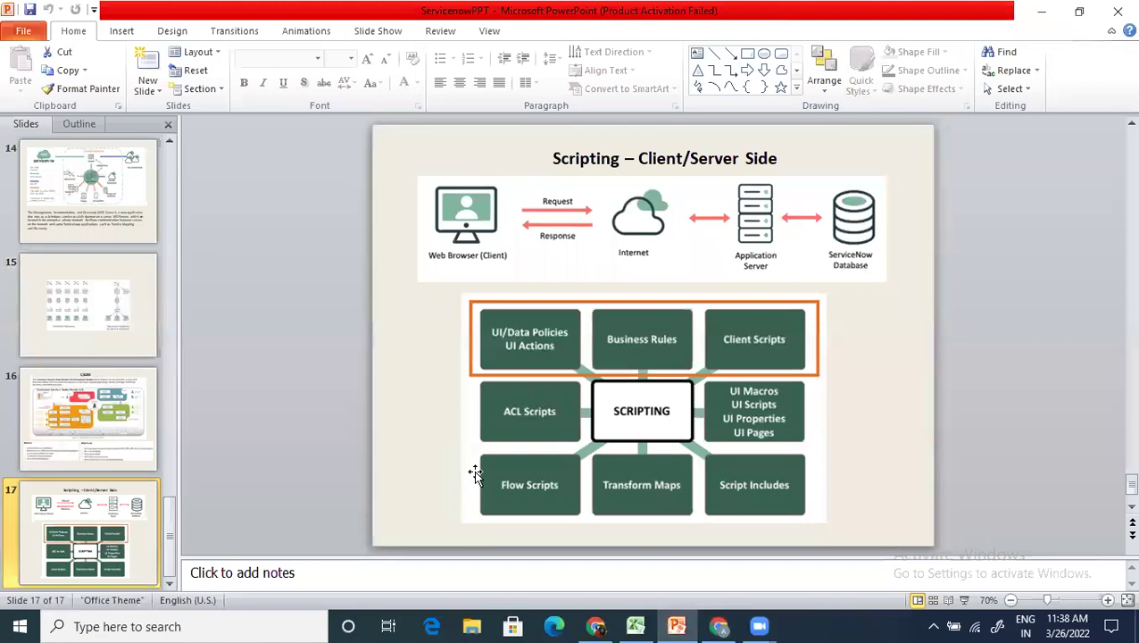
key("alt+Tab")
left_click(138, 125)
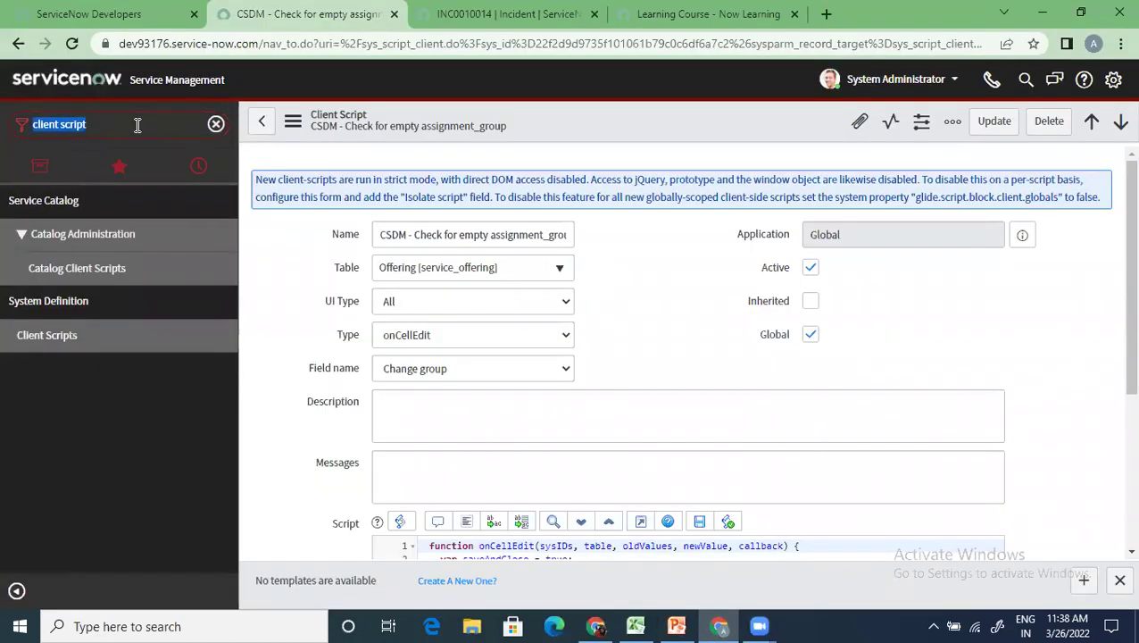
type("business")
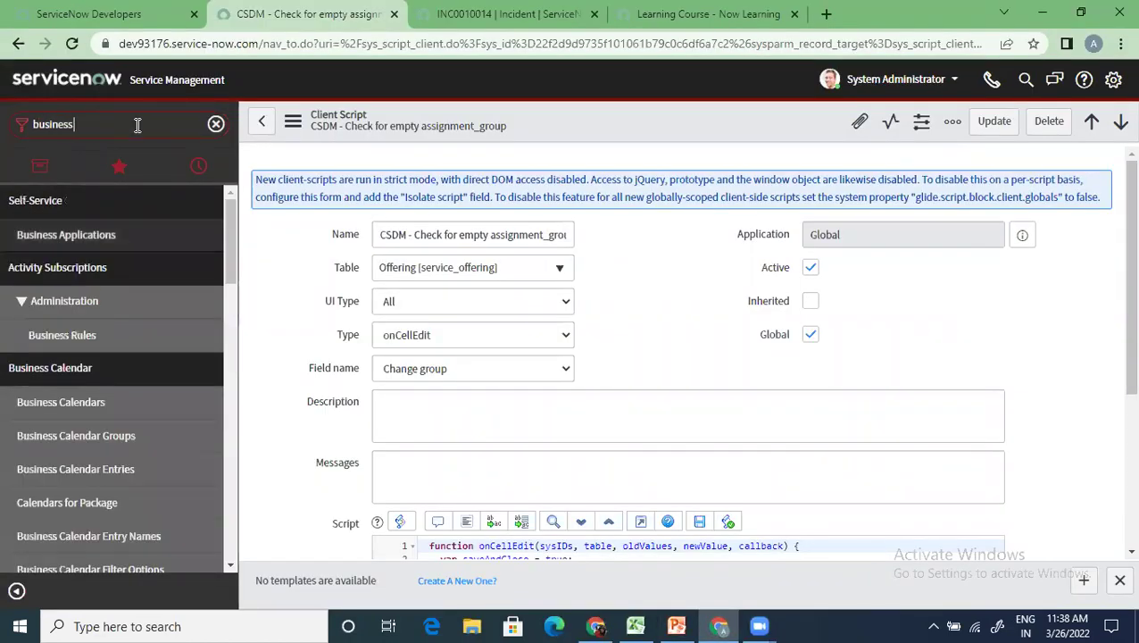
type(" rules")
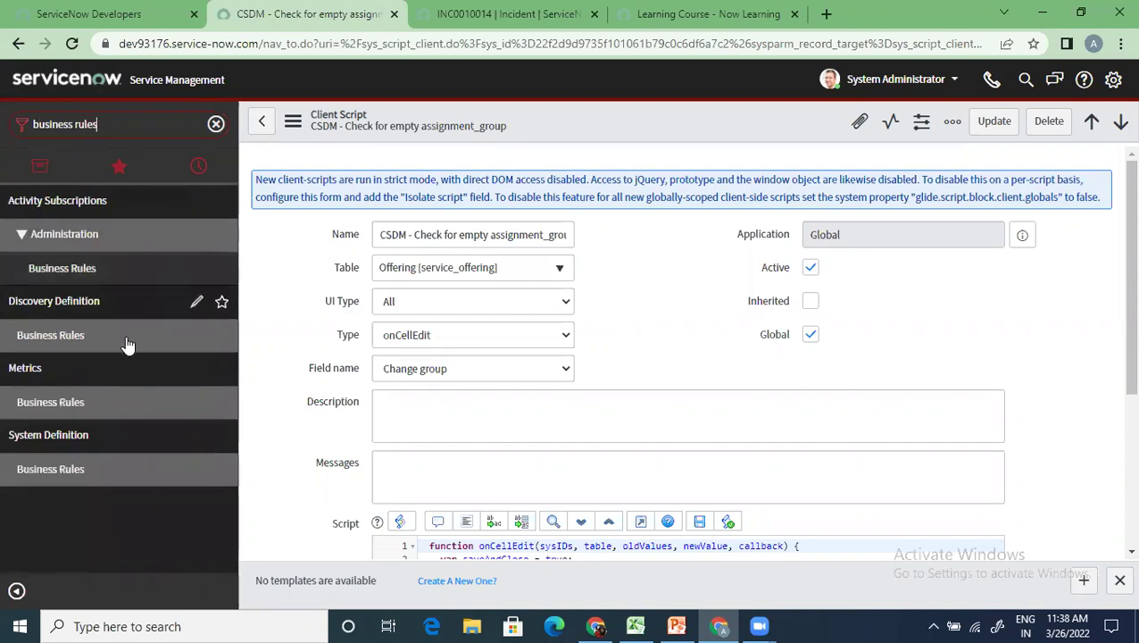
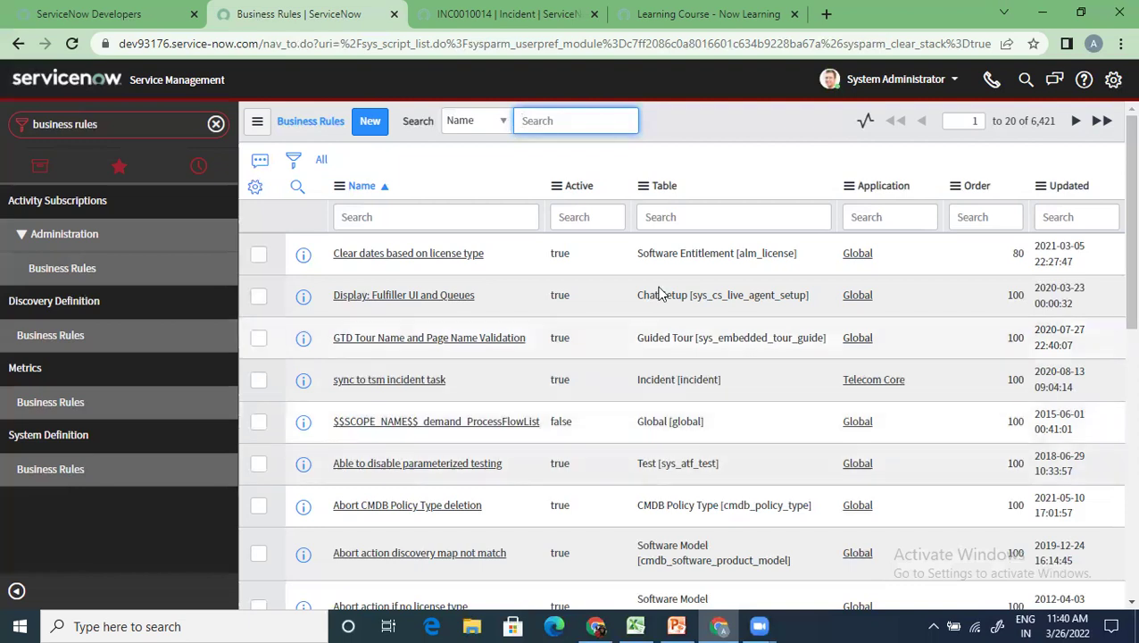
Filter the Business Rules list to active rules on the Incident table
right_click(651, 372)
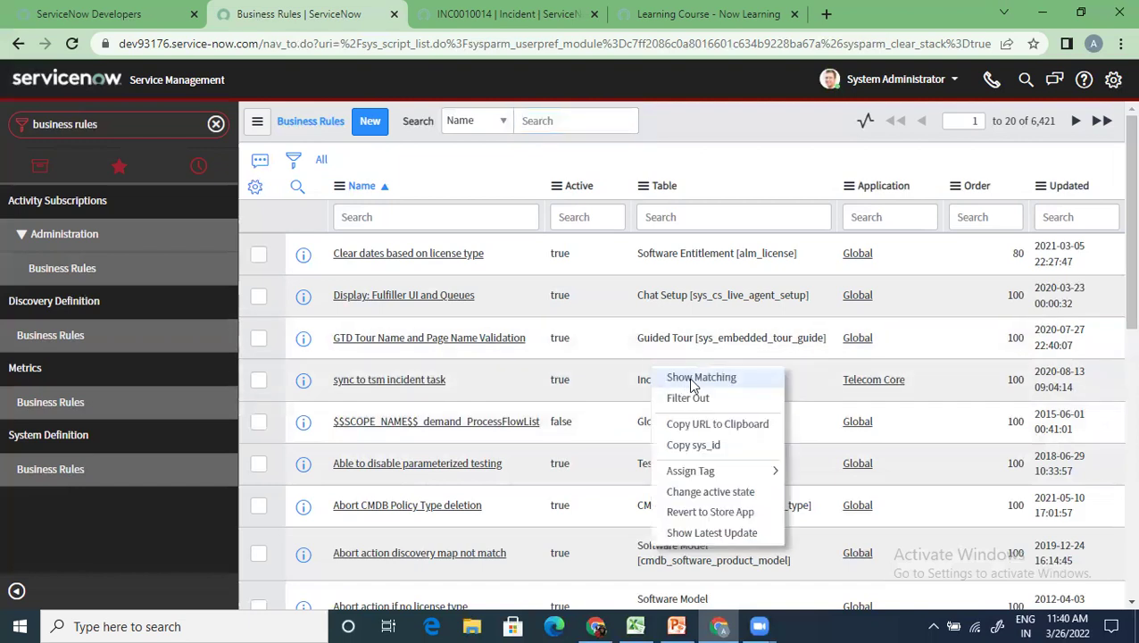
left_click(639, 344)
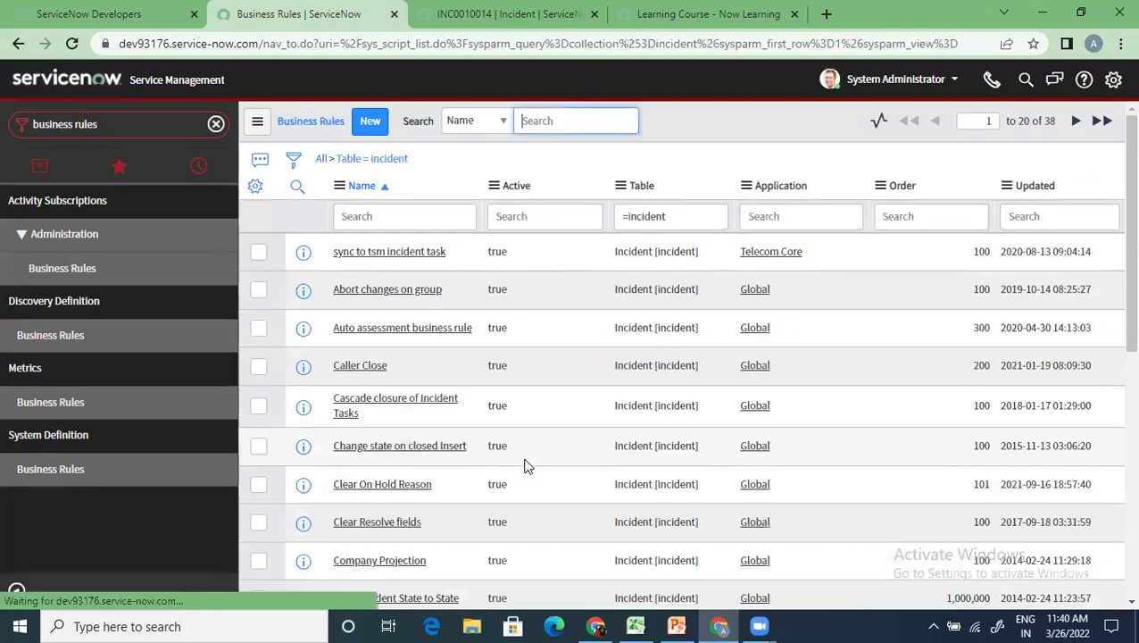
right_click(496, 256)
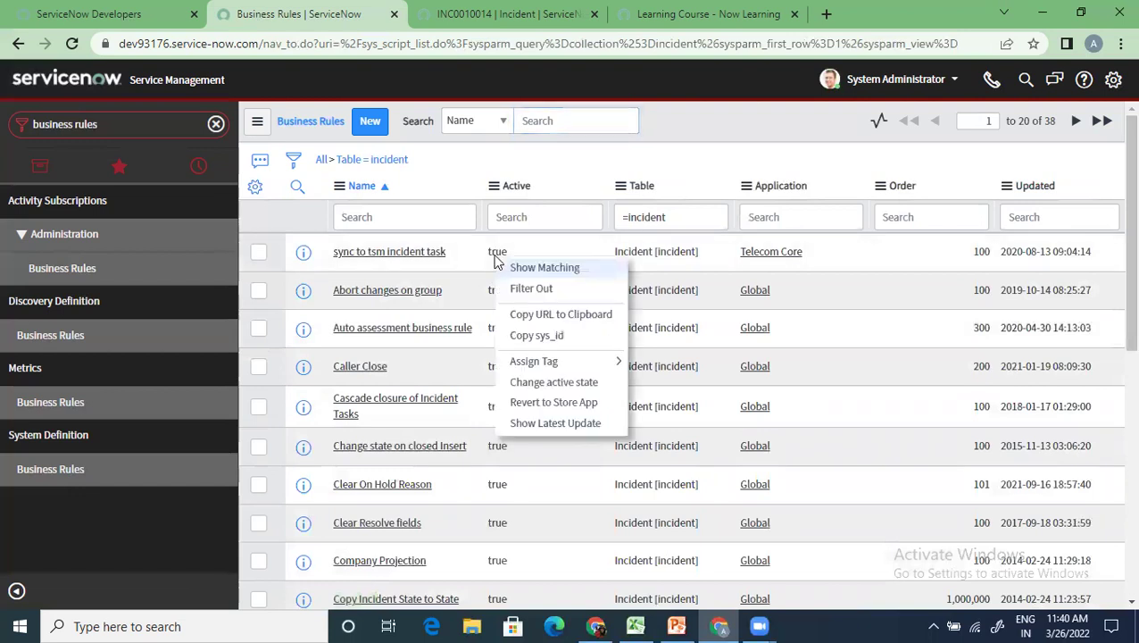
left_click(549, 268)
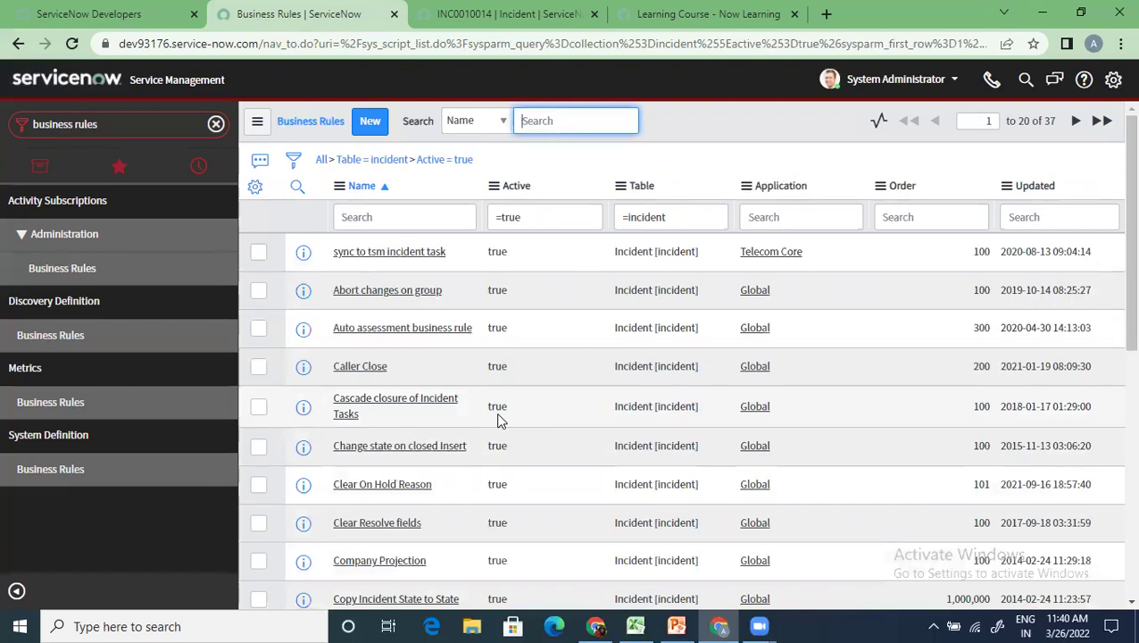
Open the Clear Resolve fields business rule and load its related lists
scroll(500, 420, "down", 1)
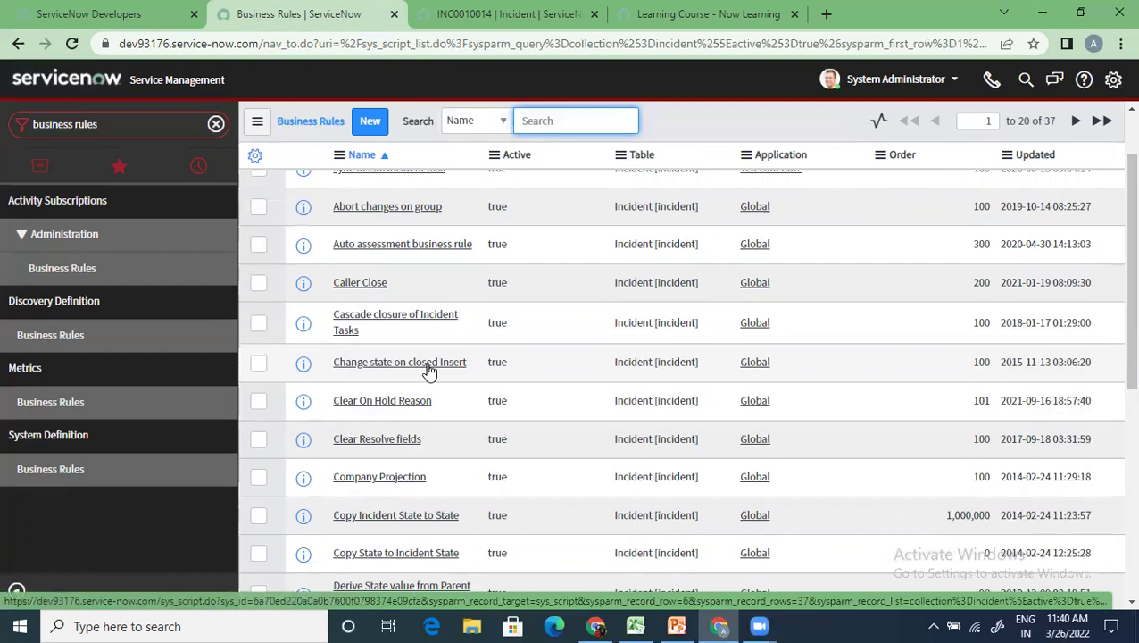
left_click(378, 443)
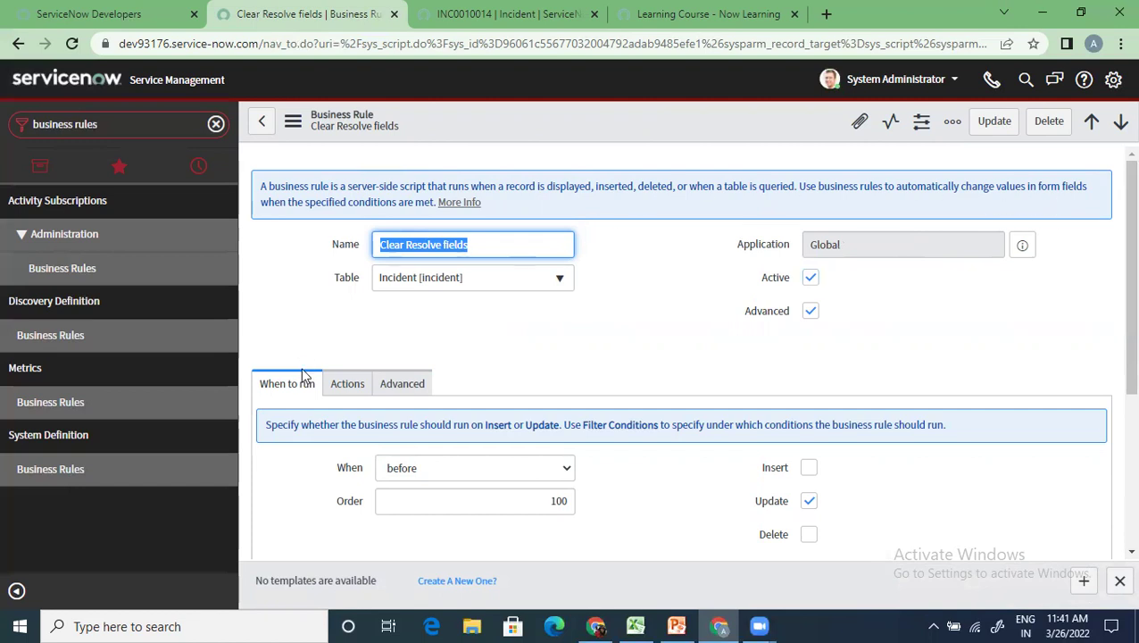
scroll(302, 377, "down", 3)
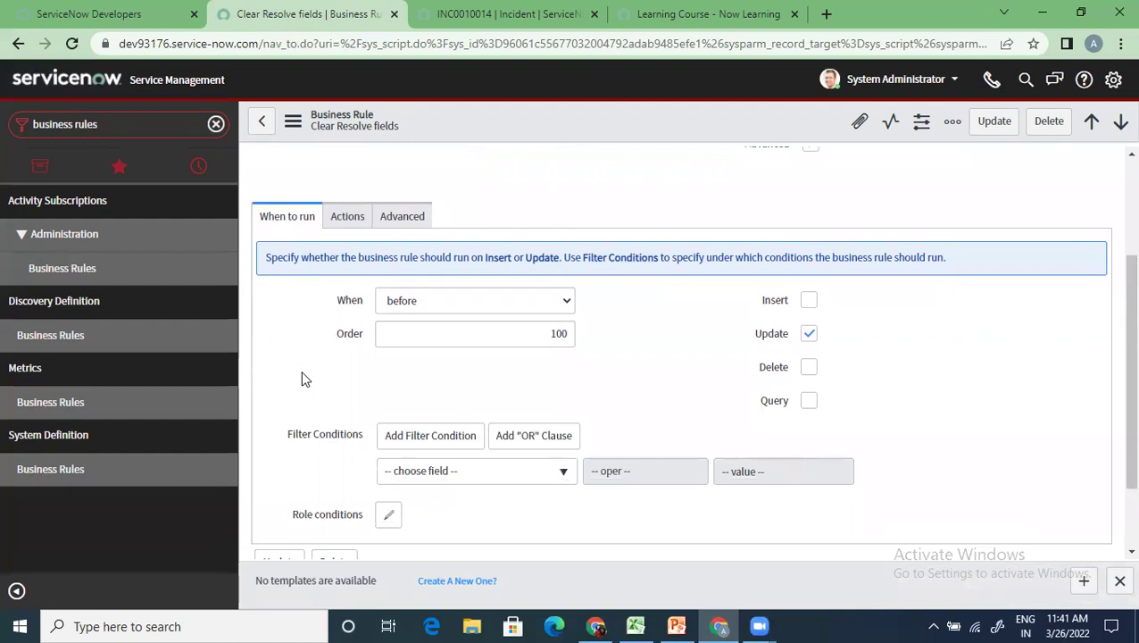
scroll(302, 379, "down", 2)
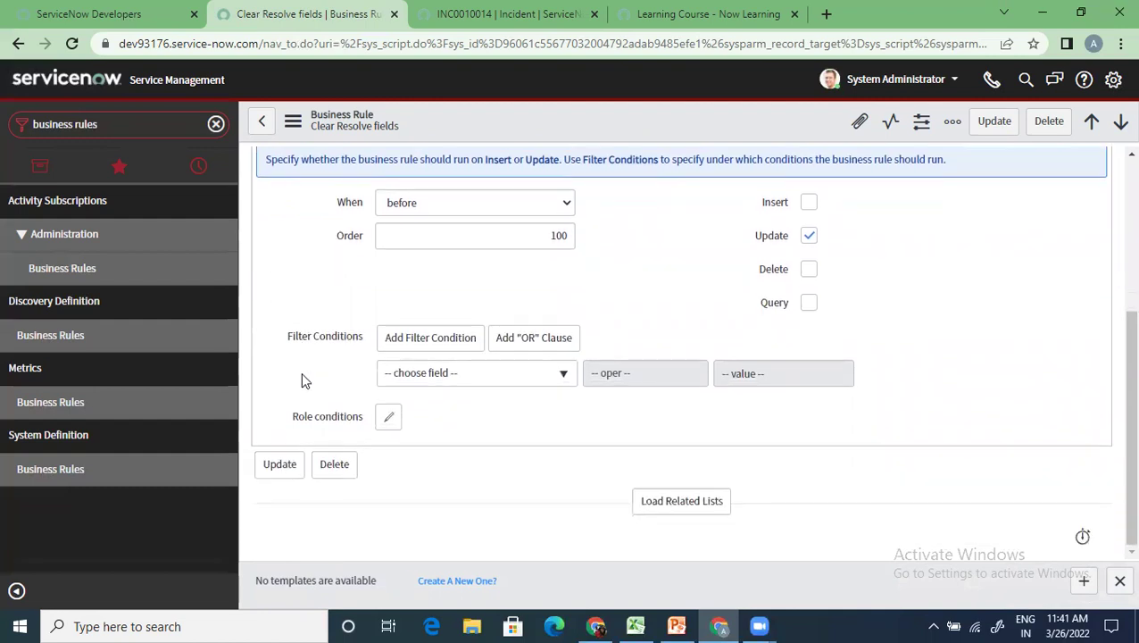
left_click(635, 501)
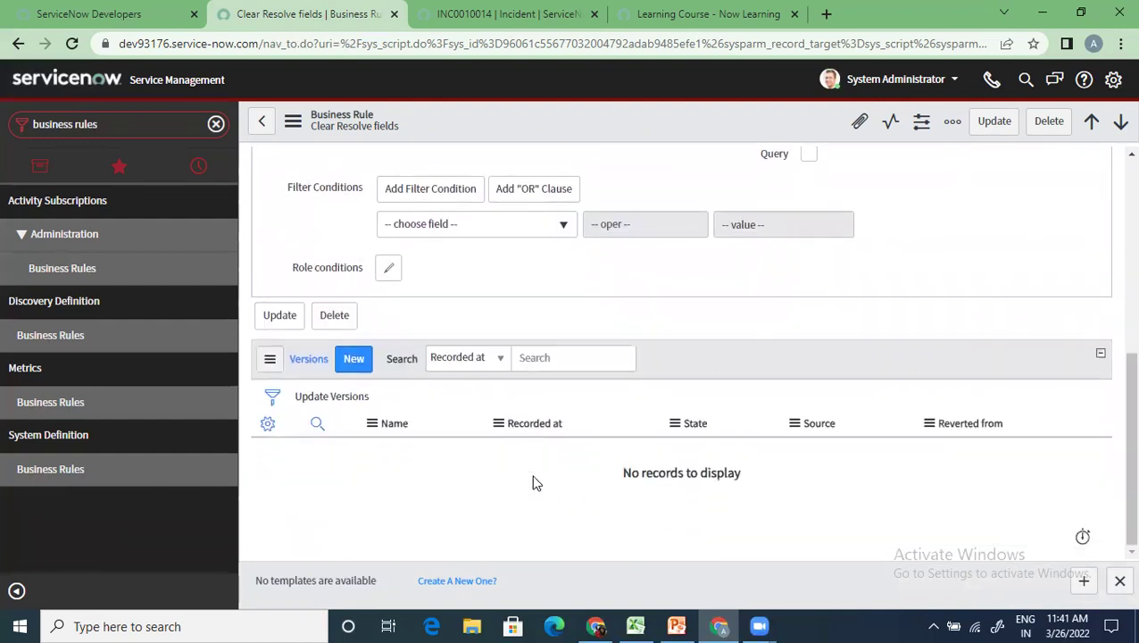
scroll(531, 476, "up", 8)
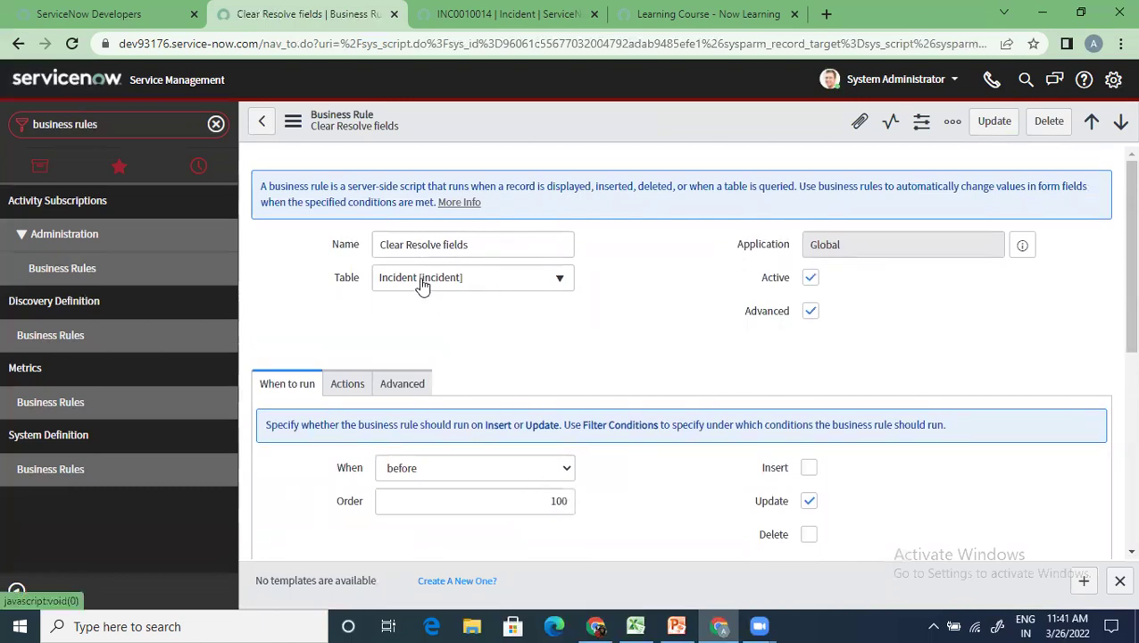
Toggle the rule's Advanced option off and back on, and examine its advanced condition and script area
left_click(811, 311)
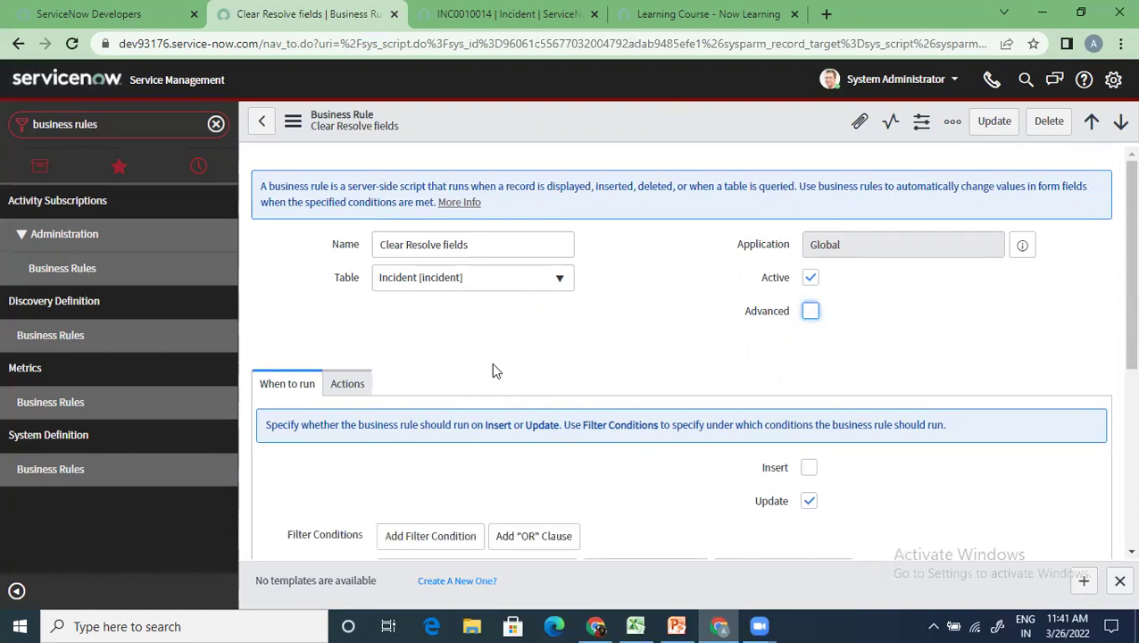
left_click(810, 311)
left_click(422, 383)
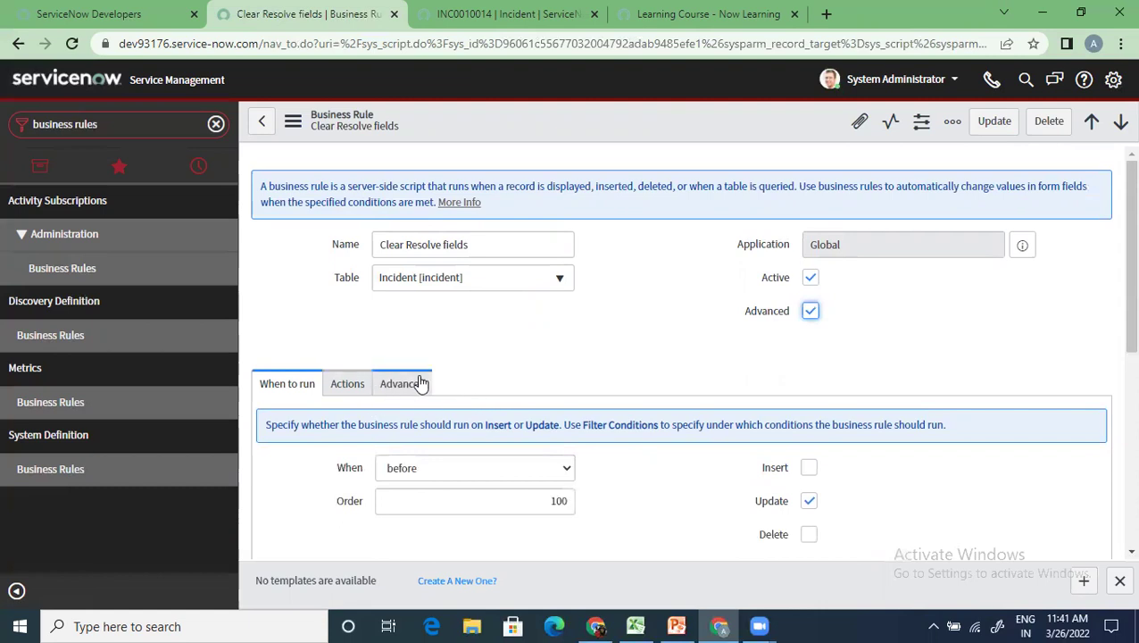
left_click(421, 383)
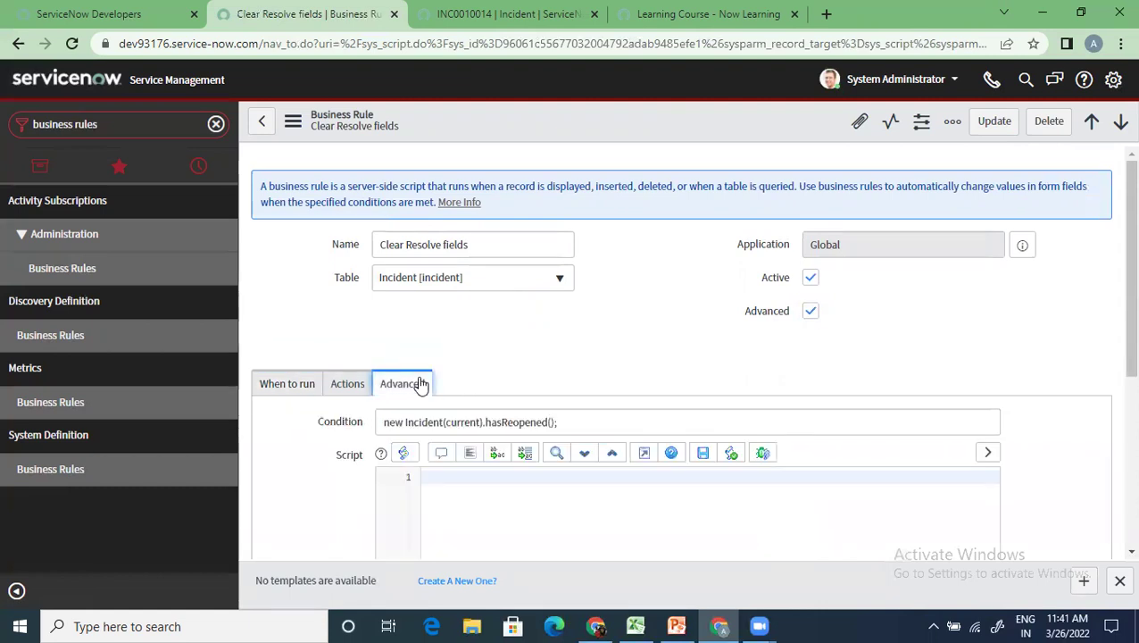
scroll(505, 527, "down", 3)
scroll(509, 495, "up", 3)
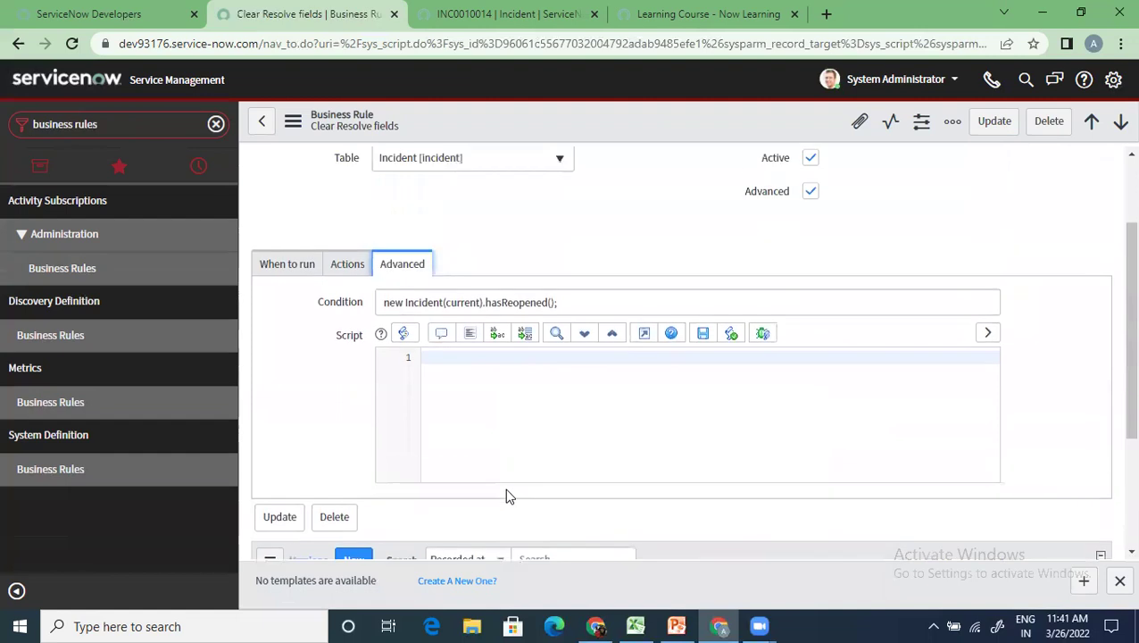
scroll(509, 496, "down", 3)
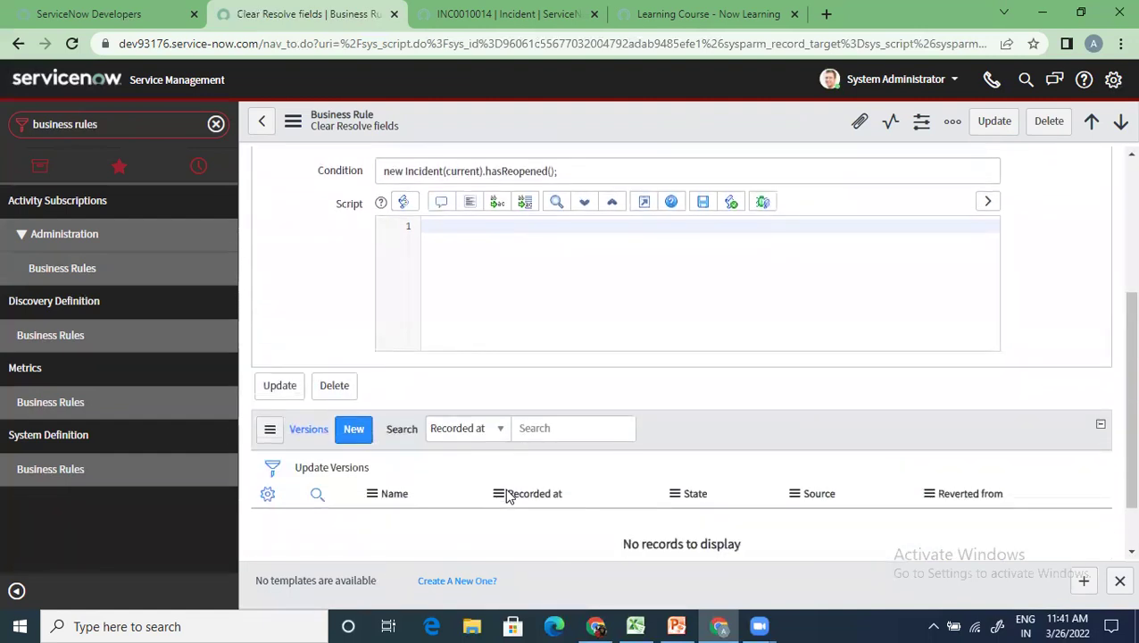
scroll(507, 495, "up", 3)
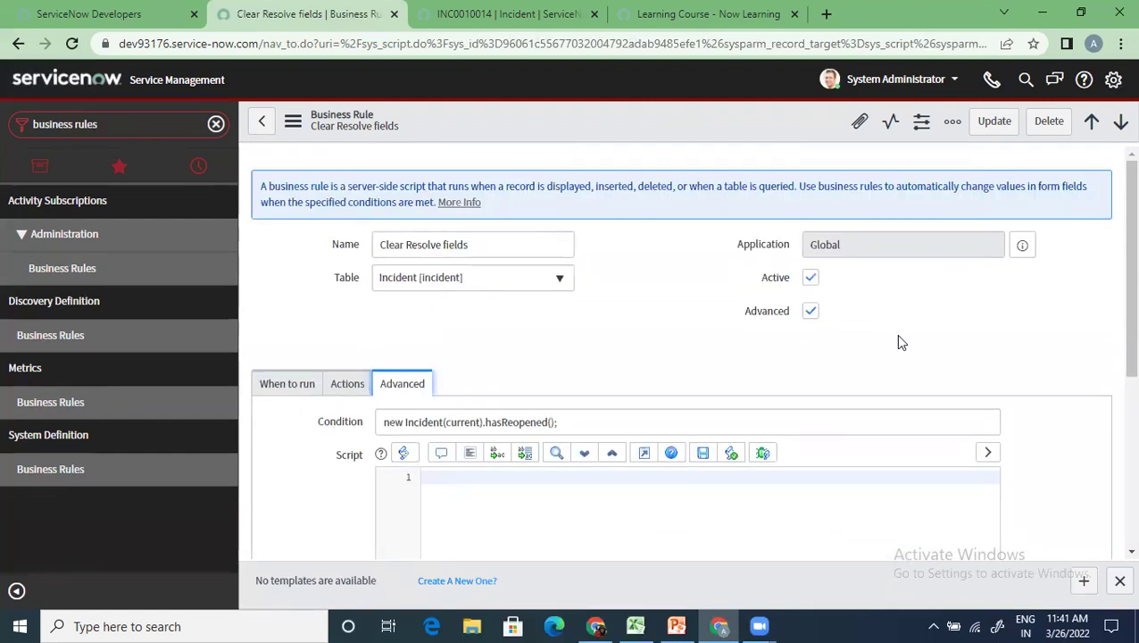
Review when the business rule runs, including its timing, order, Insert, Update, Delete and Query options, and filter conditions
left_click(283, 386)
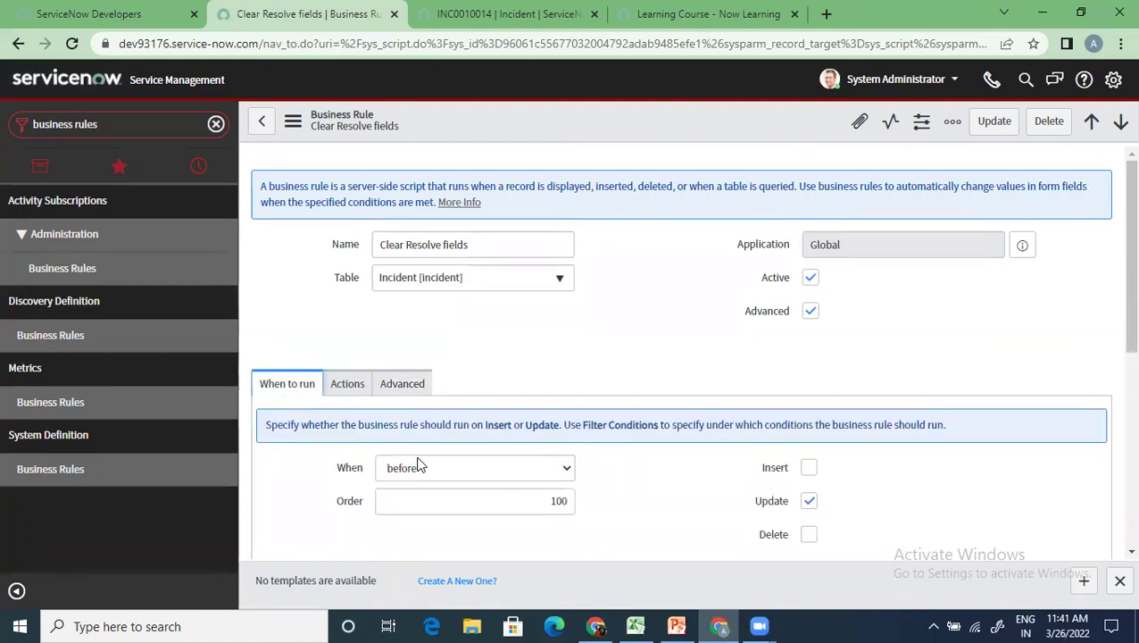
scroll(412, 497, "down", 3)
scroll(411, 497, "up", 3)
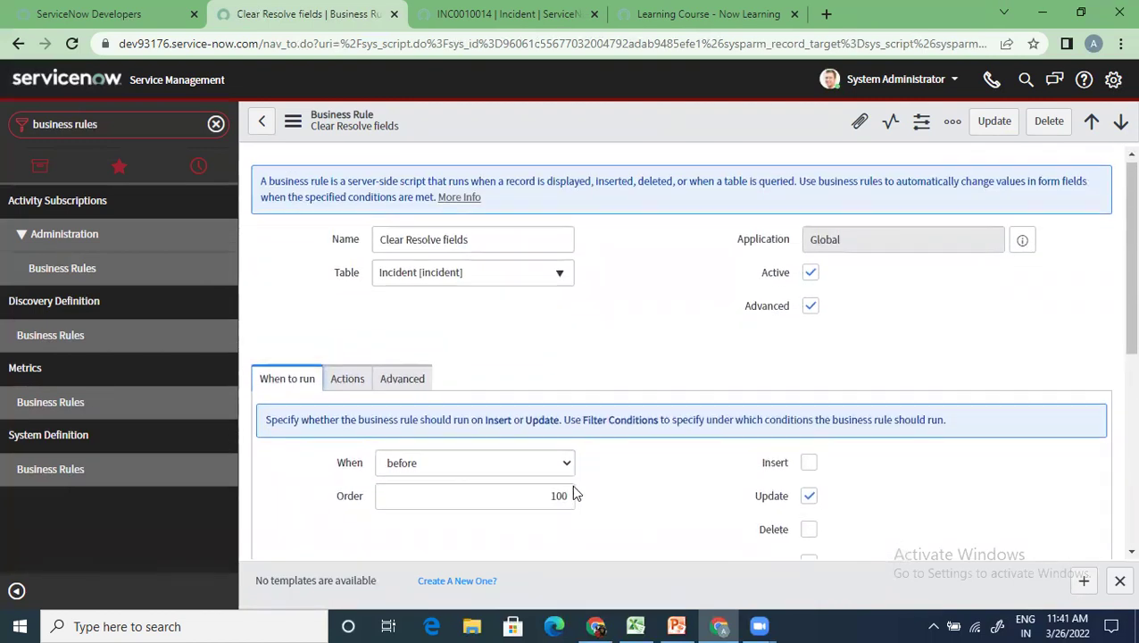
scroll(572, 490, "down", 2)
scroll(576, 481, "up", 1)
scroll(576, 478, "up", 1)
scroll(581, 473, "down", 2)
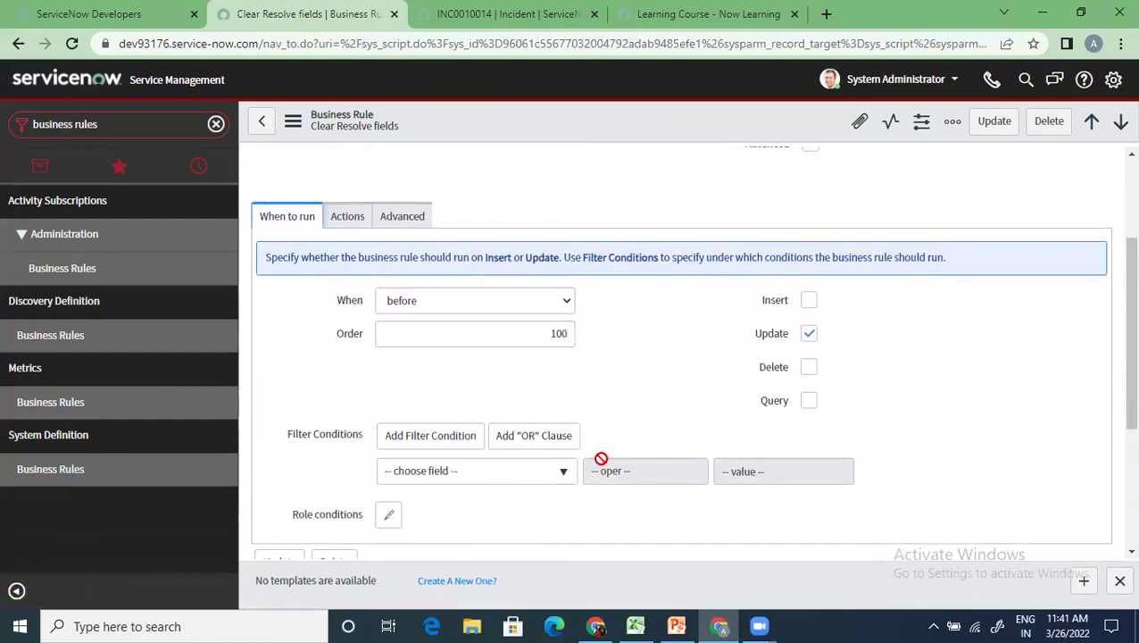
left_click(809, 333)
scroll(758, 440, "down", 2)
scroll(760, 444, "up", 3)
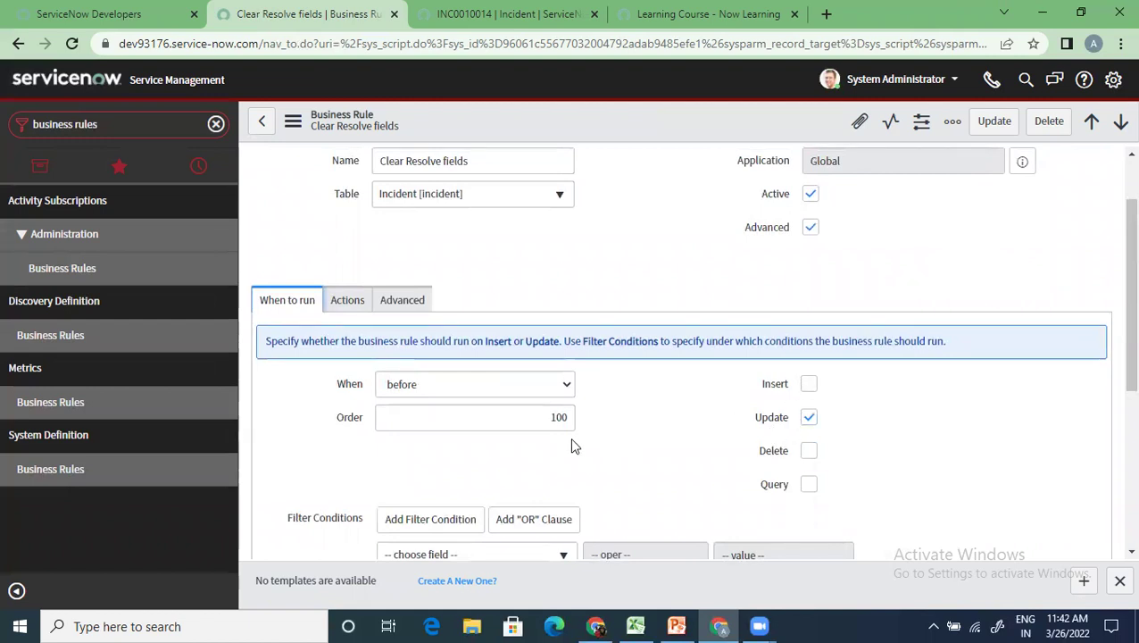
scroll(381, 451, "down", 1)
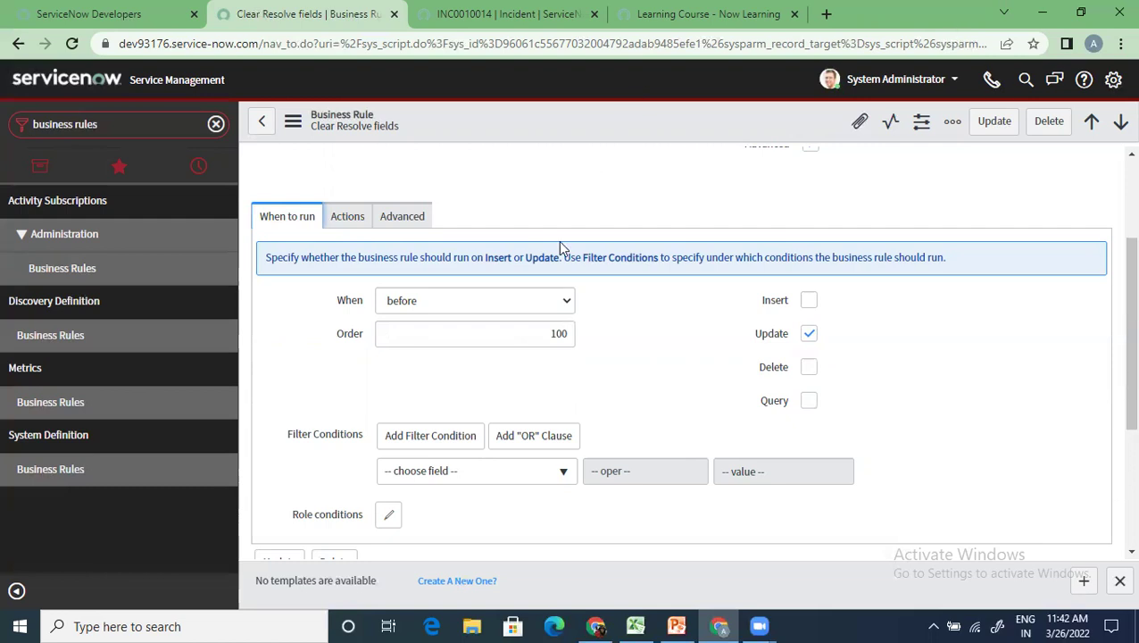
Check the rule's When choices, keeping before, and view the roles available for its role conditions
left_click(547, 302)
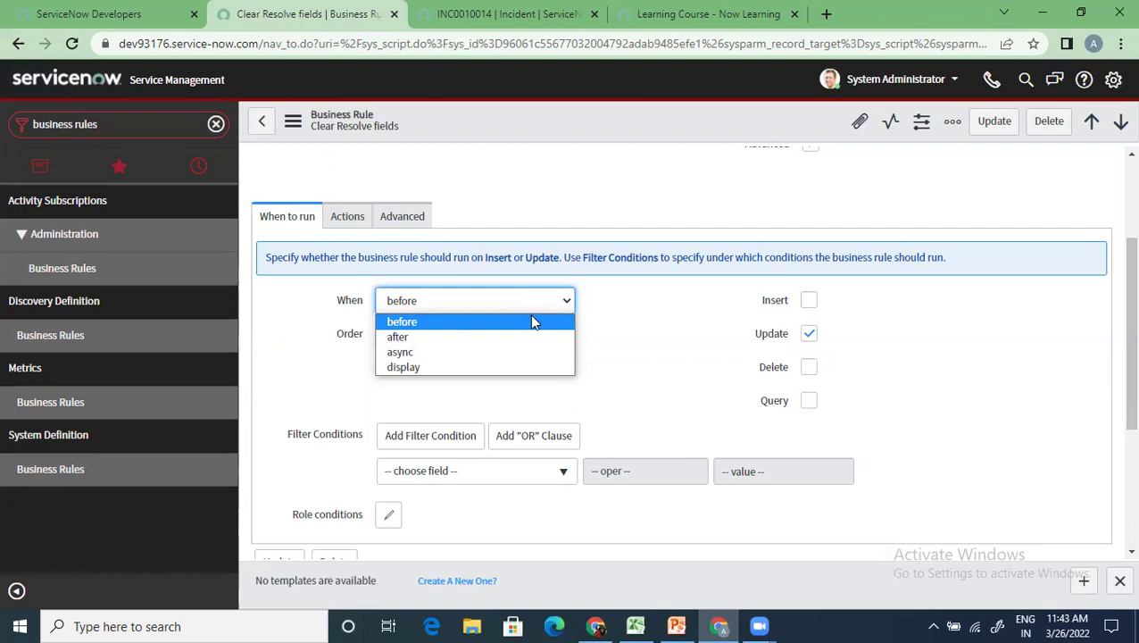
left_click(530, 320)
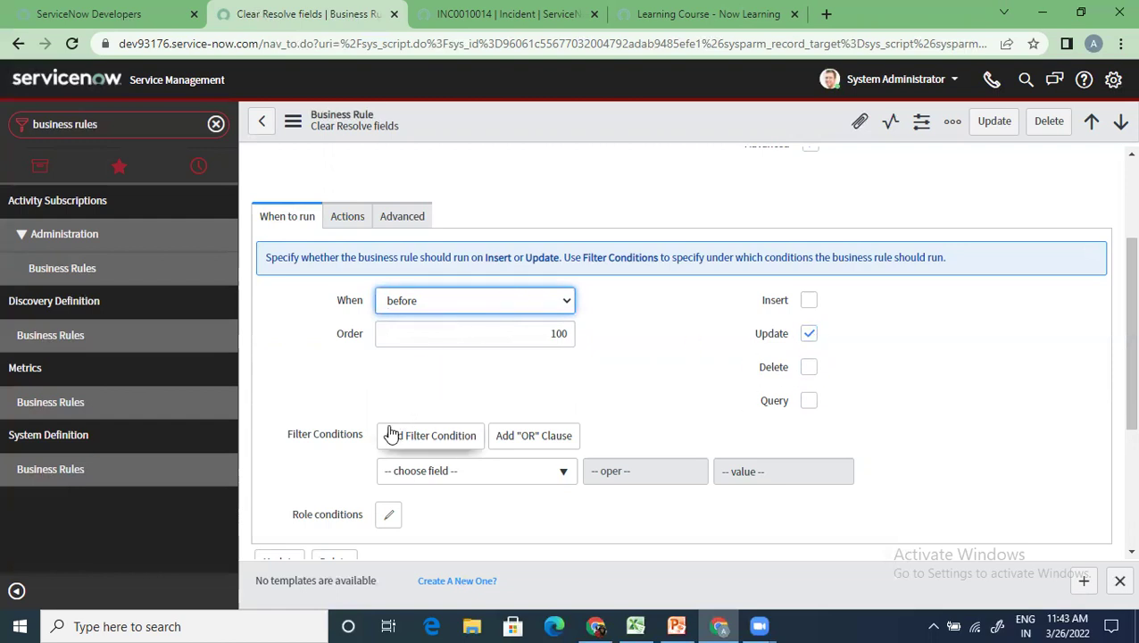
scroll(394, 366, "down", 3)
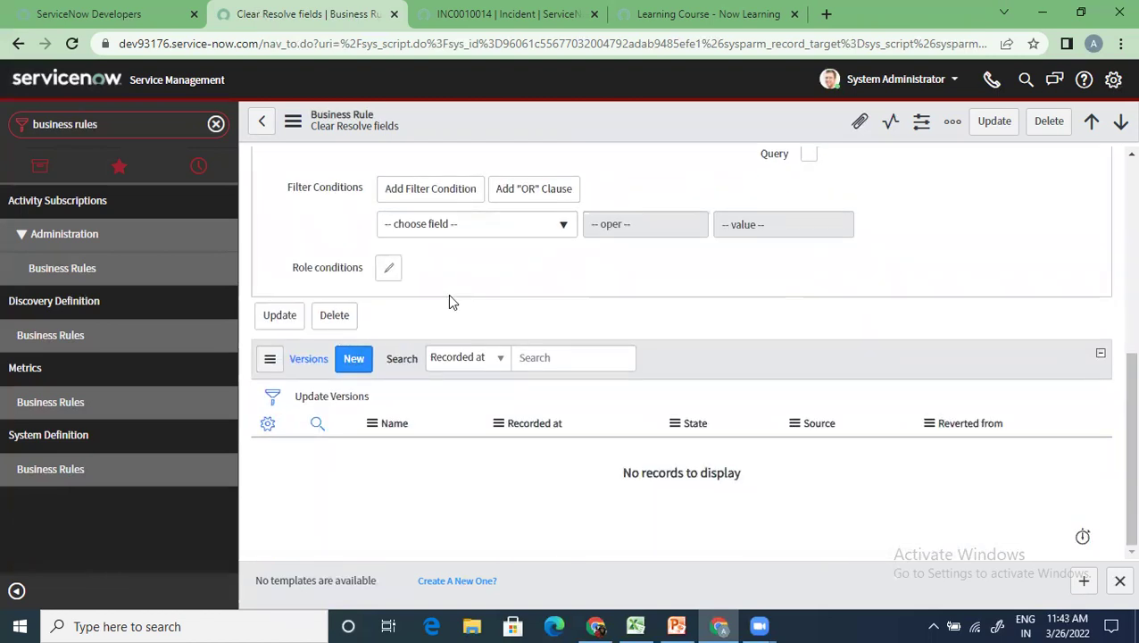
scroll(450, 301, "up", 3)
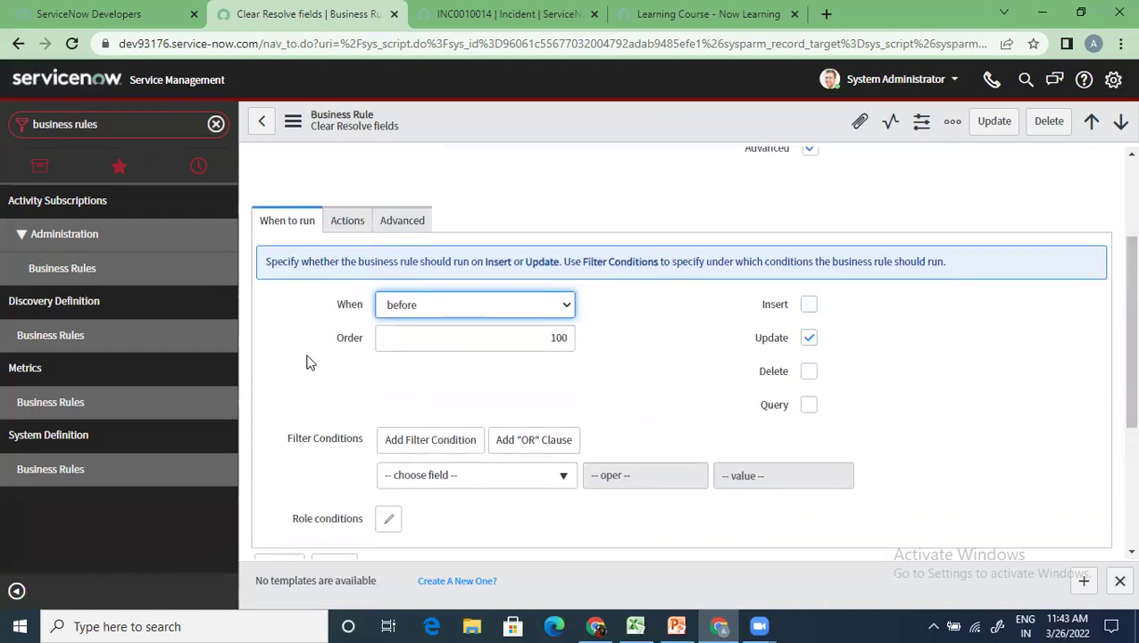
scroll(314, 362, "down", 2)
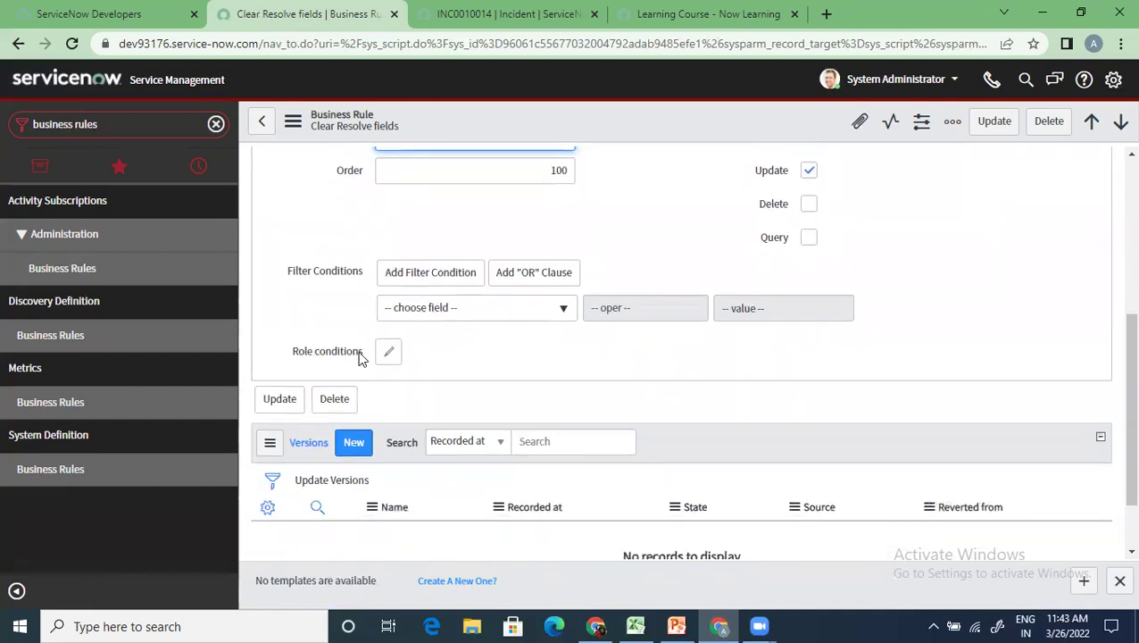
left_click(389, 355)
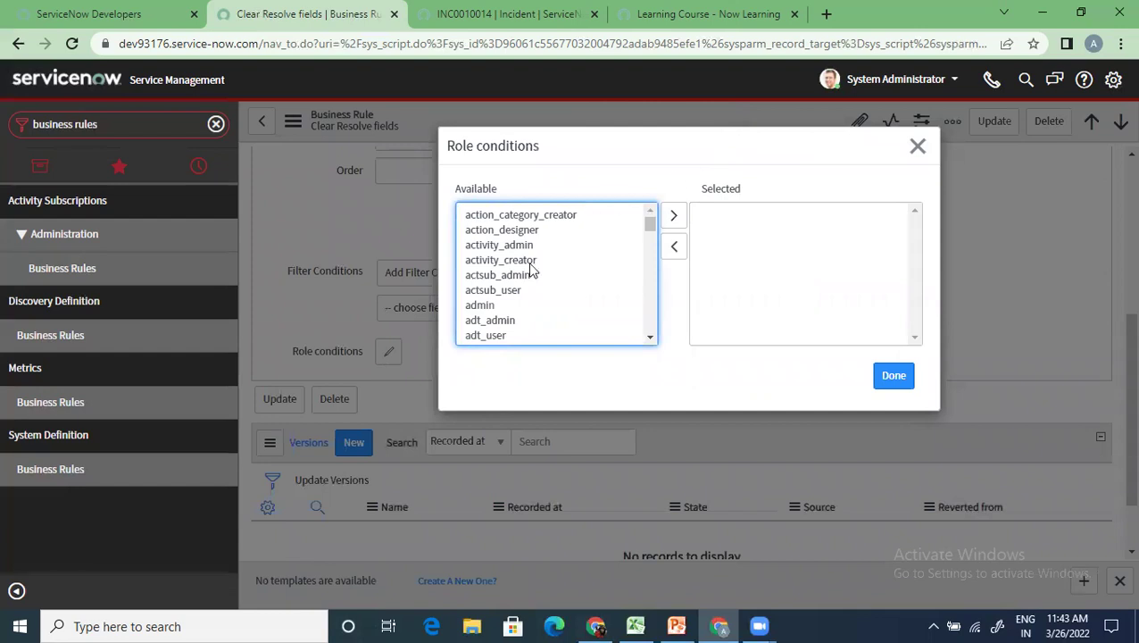
left_click(918, 147)
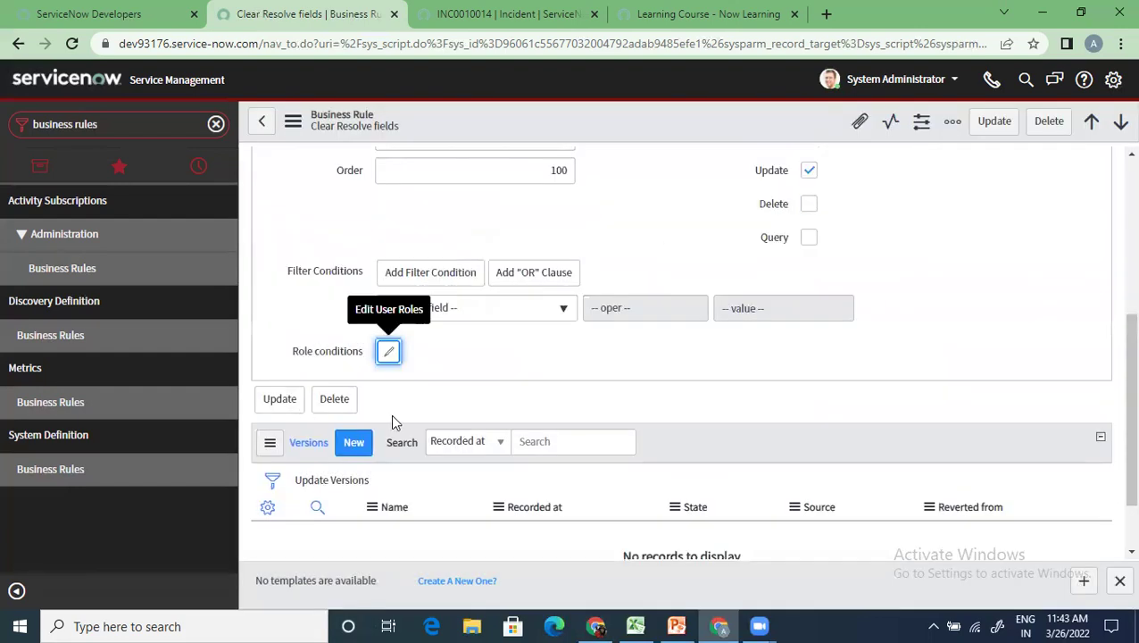
Set the rule's When timing to after, enable Insert and disable Update
scroll(391, 414, "up", 2)
scroll(391, 422, "up", 1)
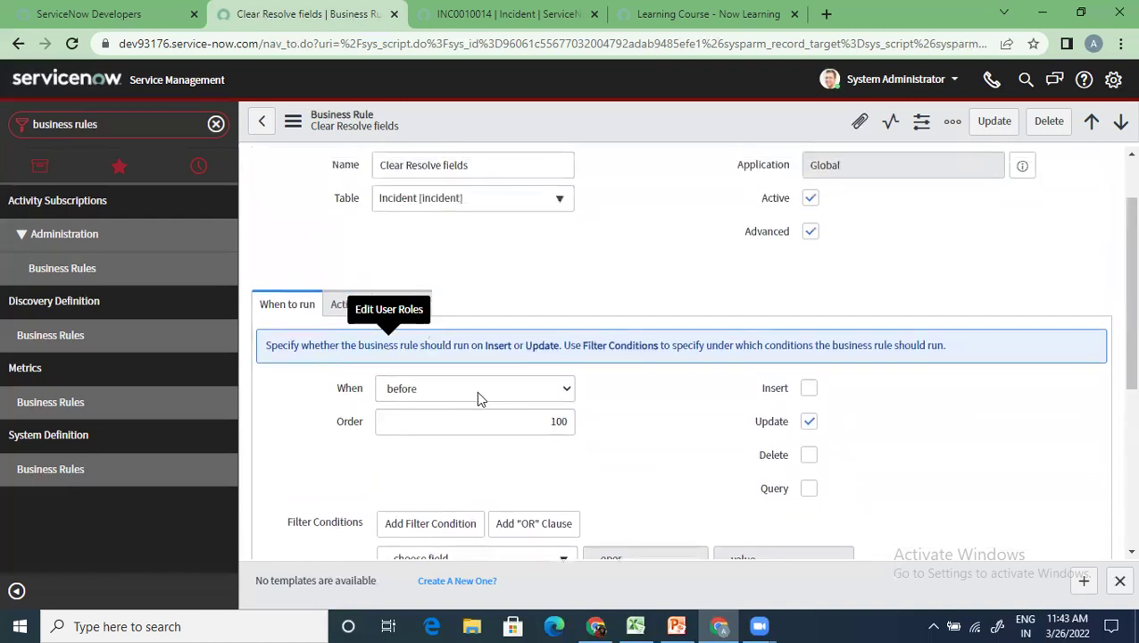
left_click(489, 389)
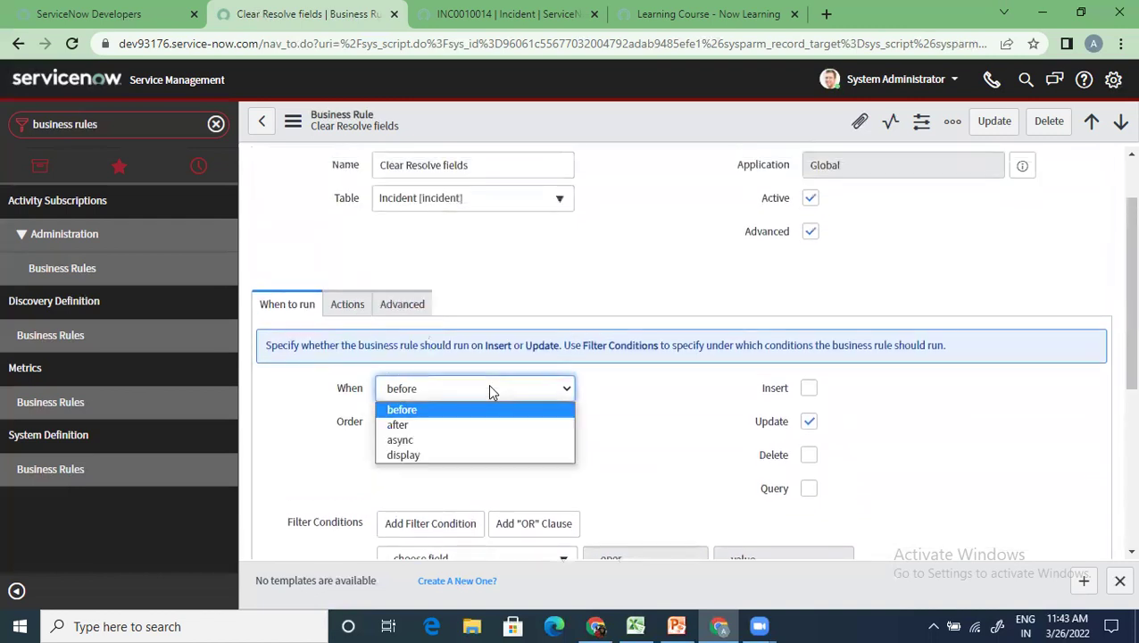
left_click(461, 425)
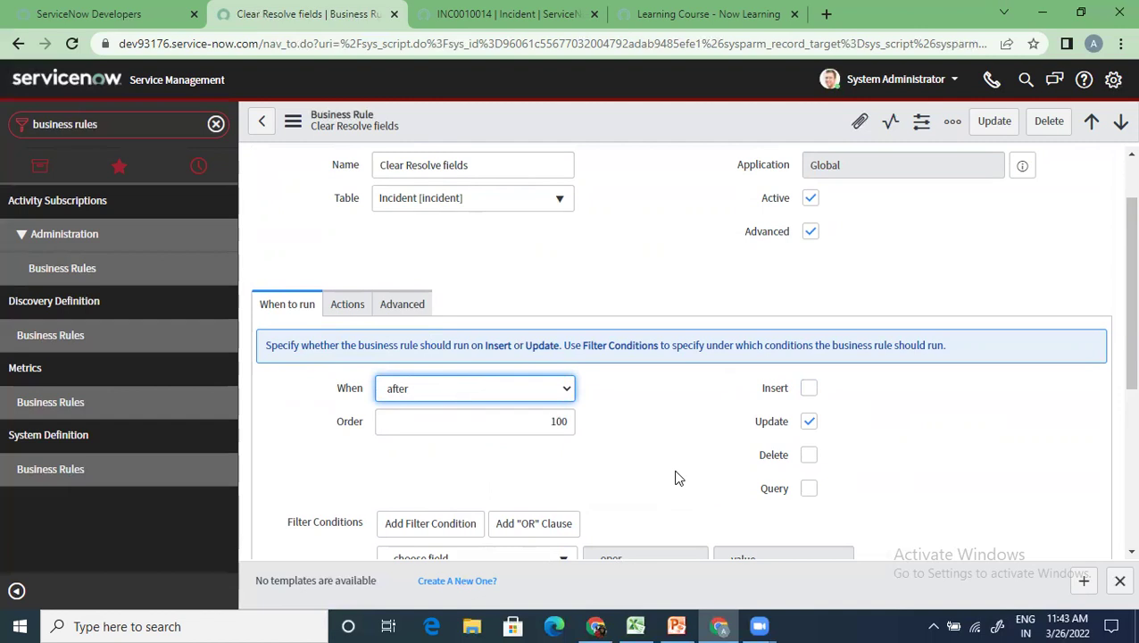
scroll(676, 476, "down", 1)
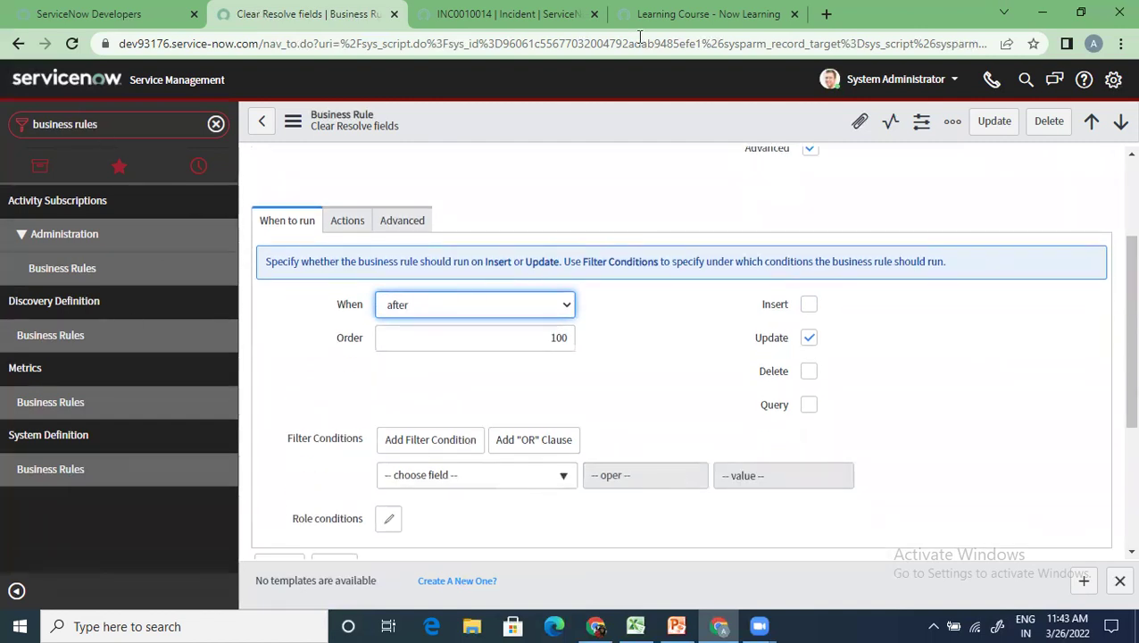
left_click(809, 308)
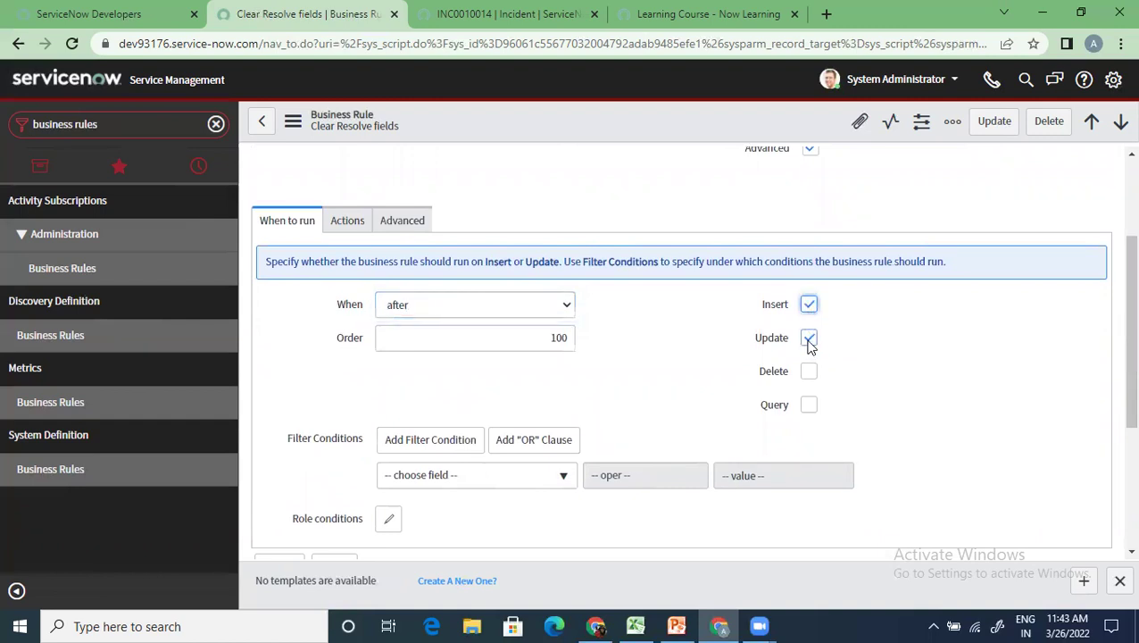
left_click(509, 308)
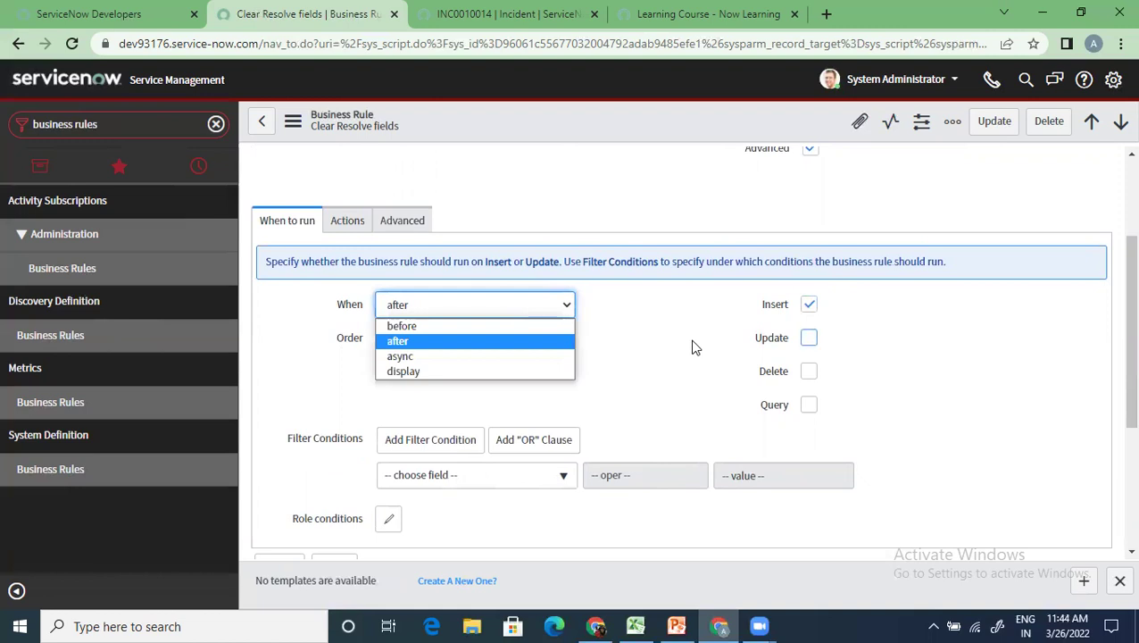
left_click(695, 346)
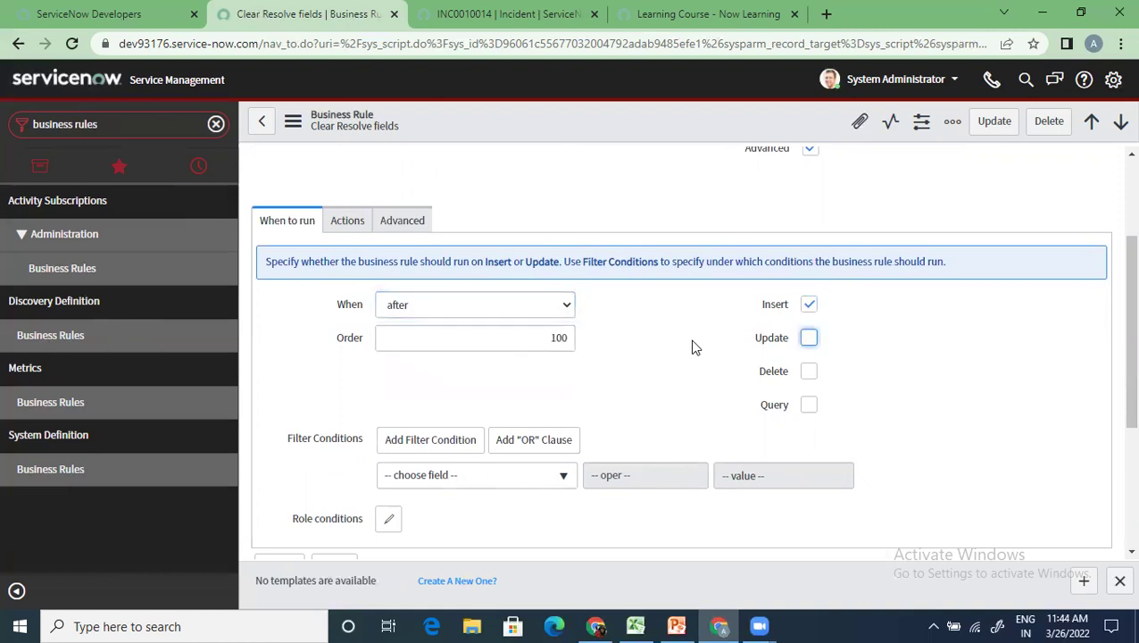
Switch the rule's When timing to before, after and async in turn, and check the general fields for each
left_click(521, 308)
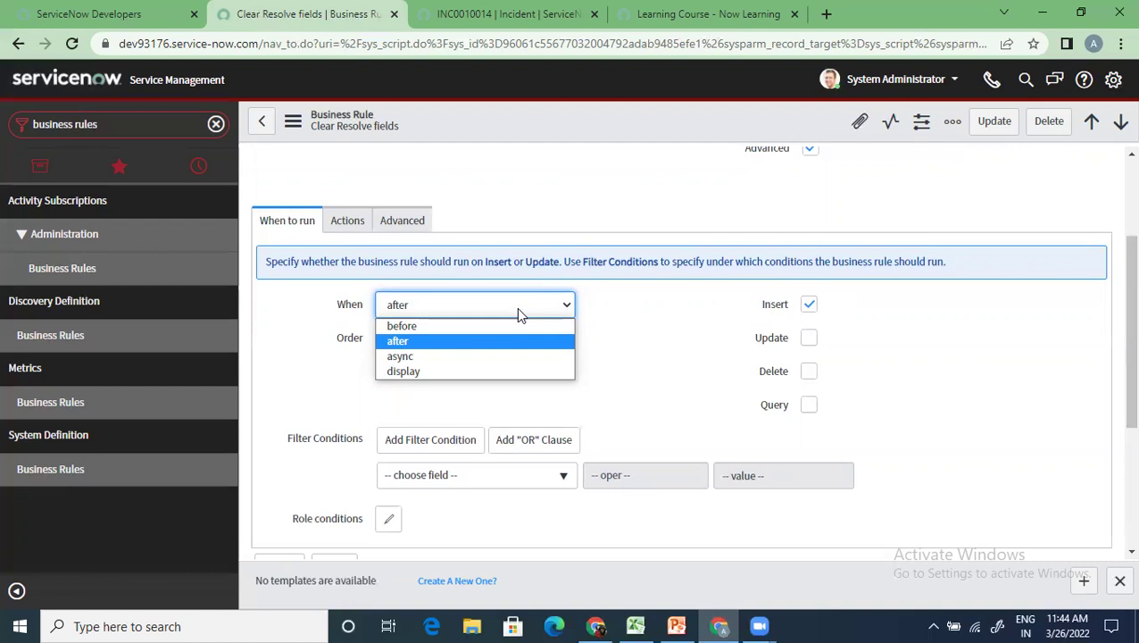
left_click(446, 325)
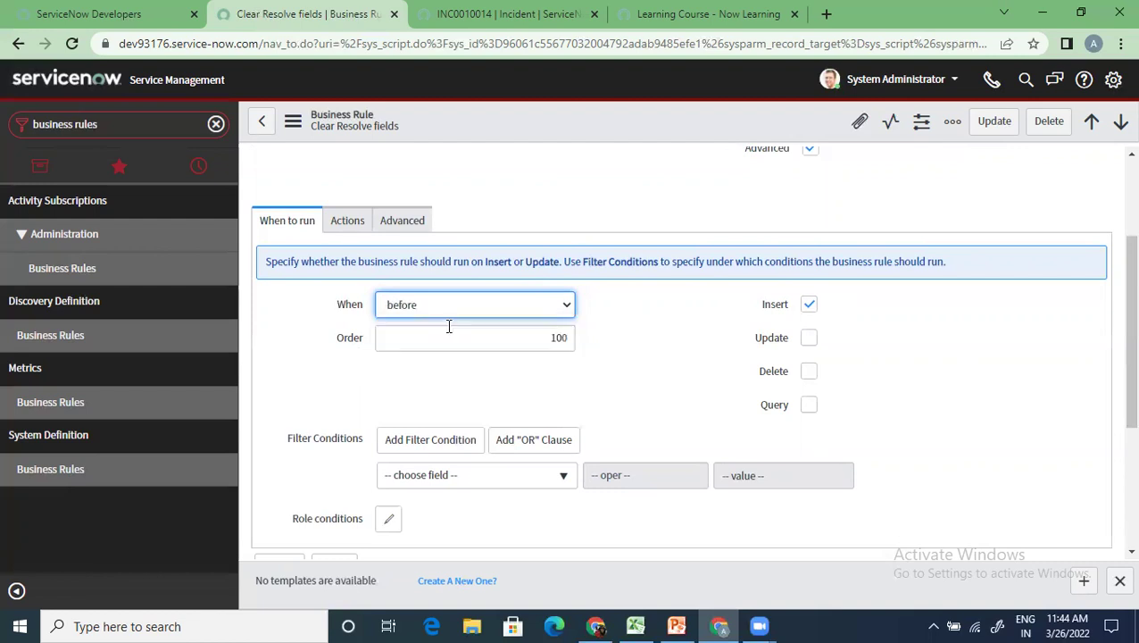
left_click(447, 304)
left_click(425, 341)
left_click(447, 305)
left_click(425, 359)
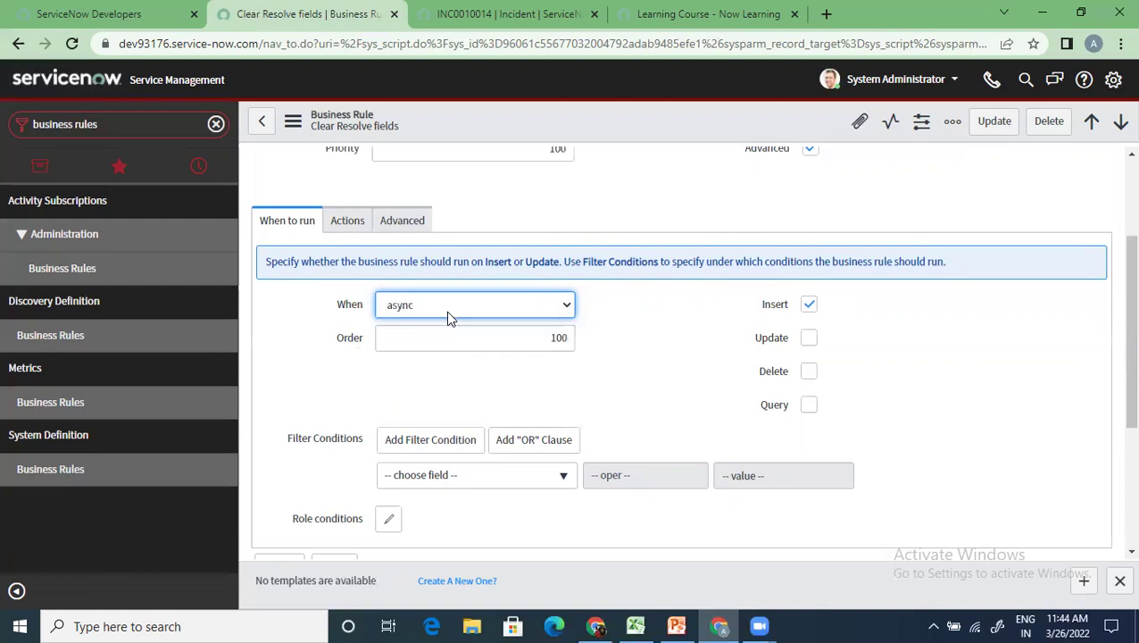
scroll(456, 321, "up", 2)
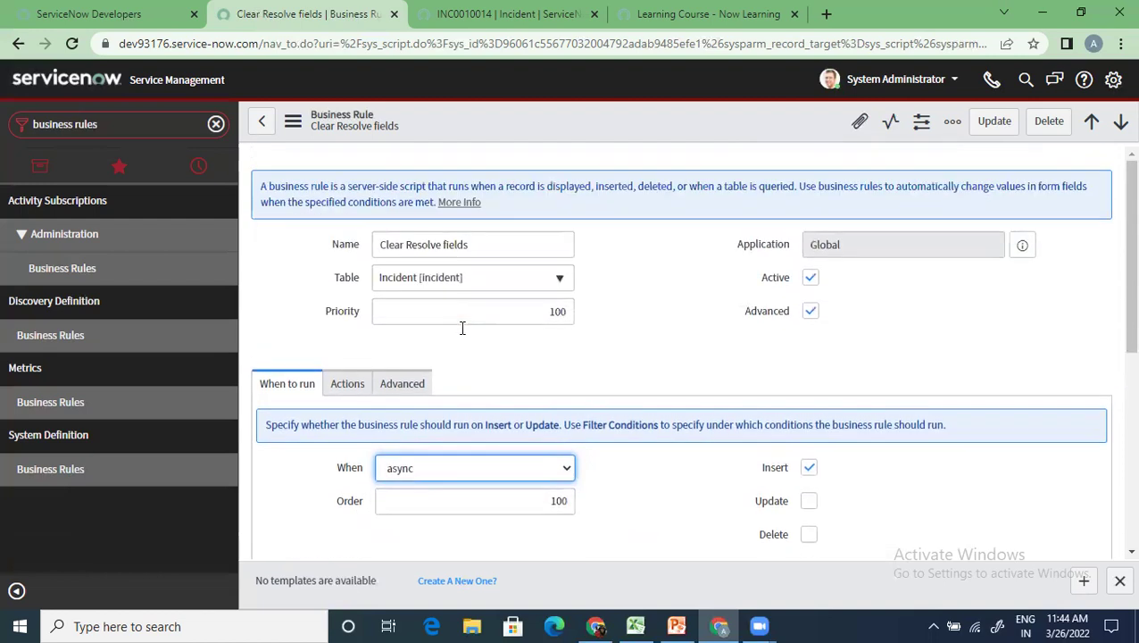
Cycle the When timing from before through after and async to display, and compare which fields and options the form offers
left_click(438, 473)
left_click(427, 494)
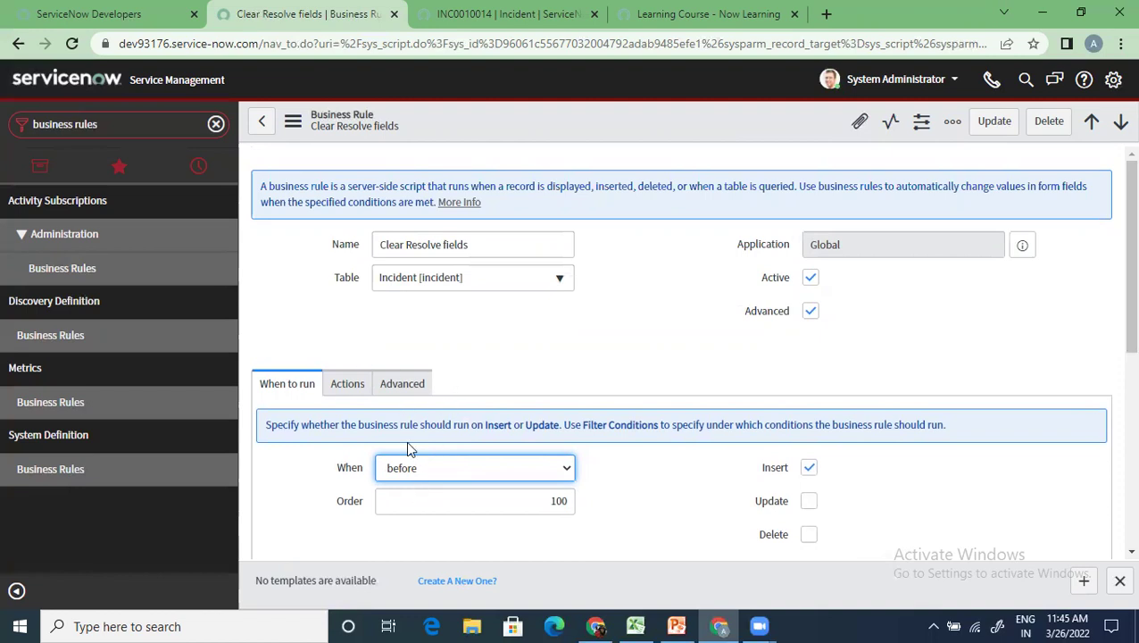
left_click(415, 475)
left_click(398, 505)
left_click(418, 465)
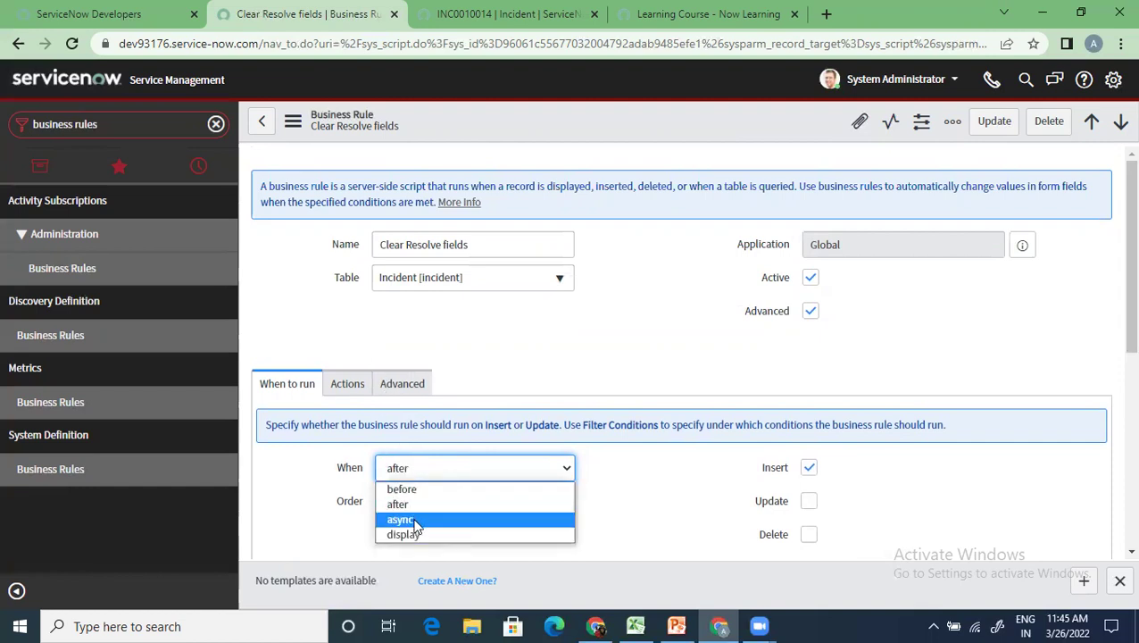
left_click(420, 520)
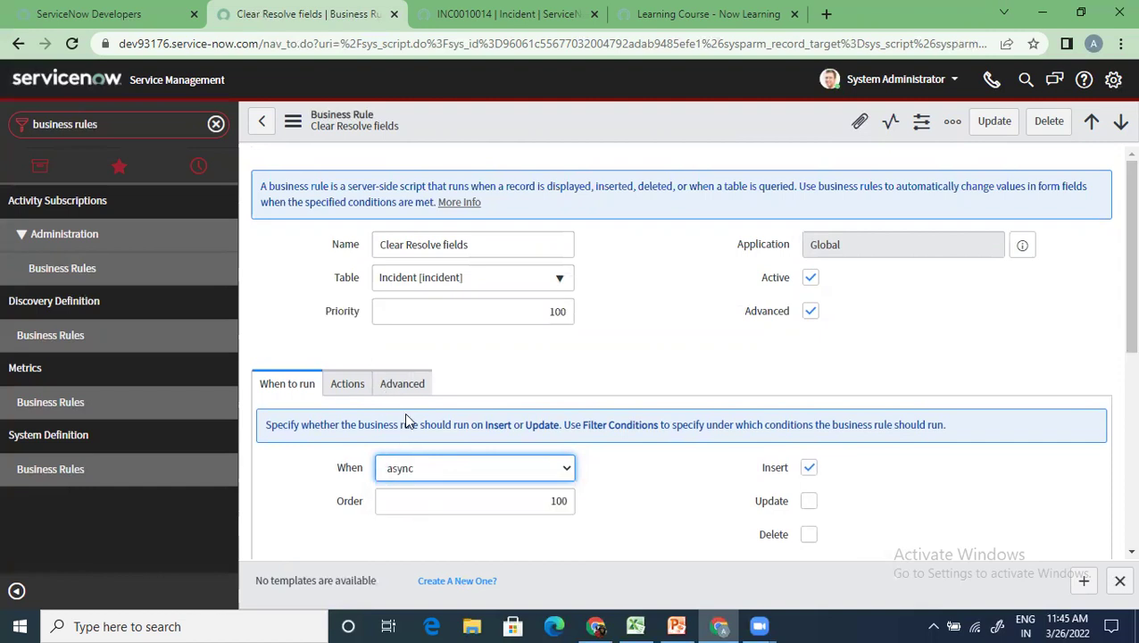
left_click(418, 469)
left_click(416, 535)
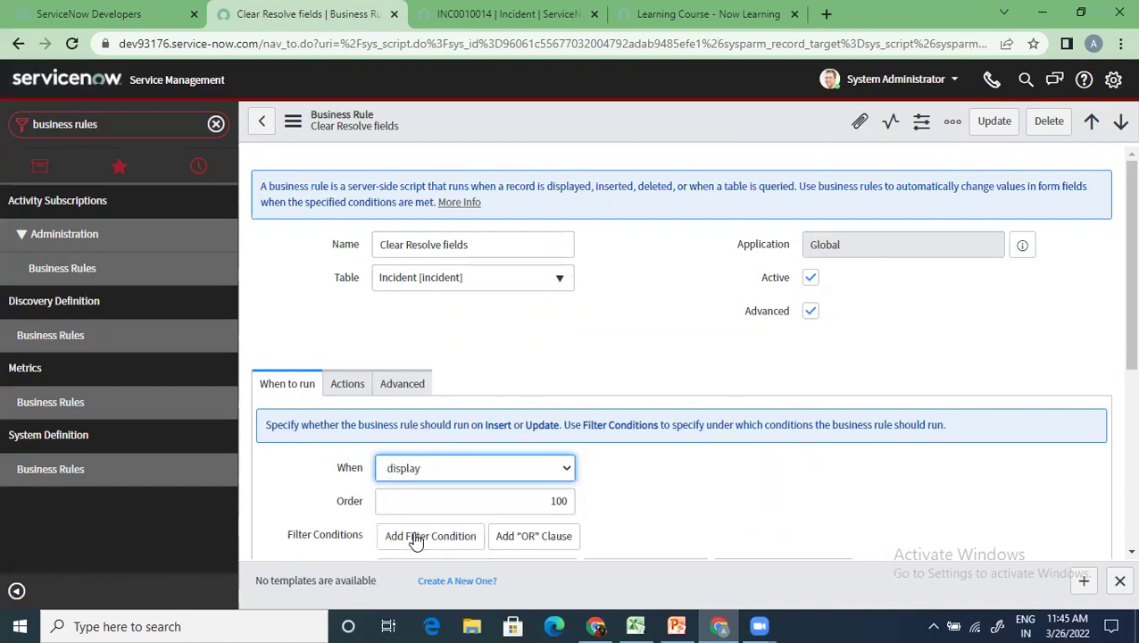
scroll(417, 540, "down", 3)
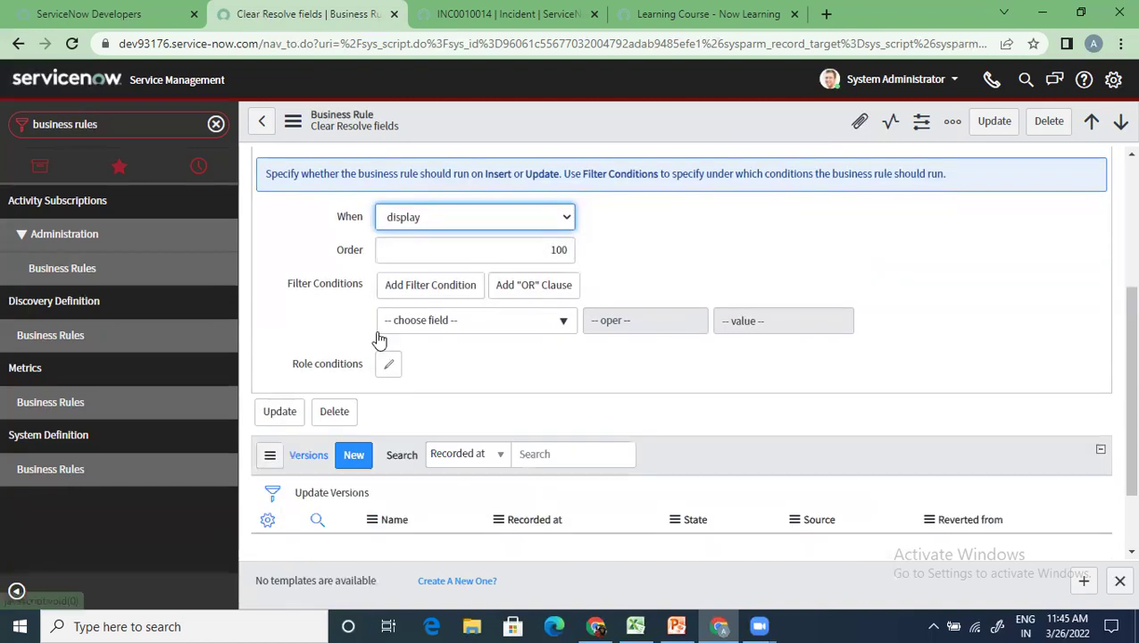
scroll(364, 303, "up", 2)
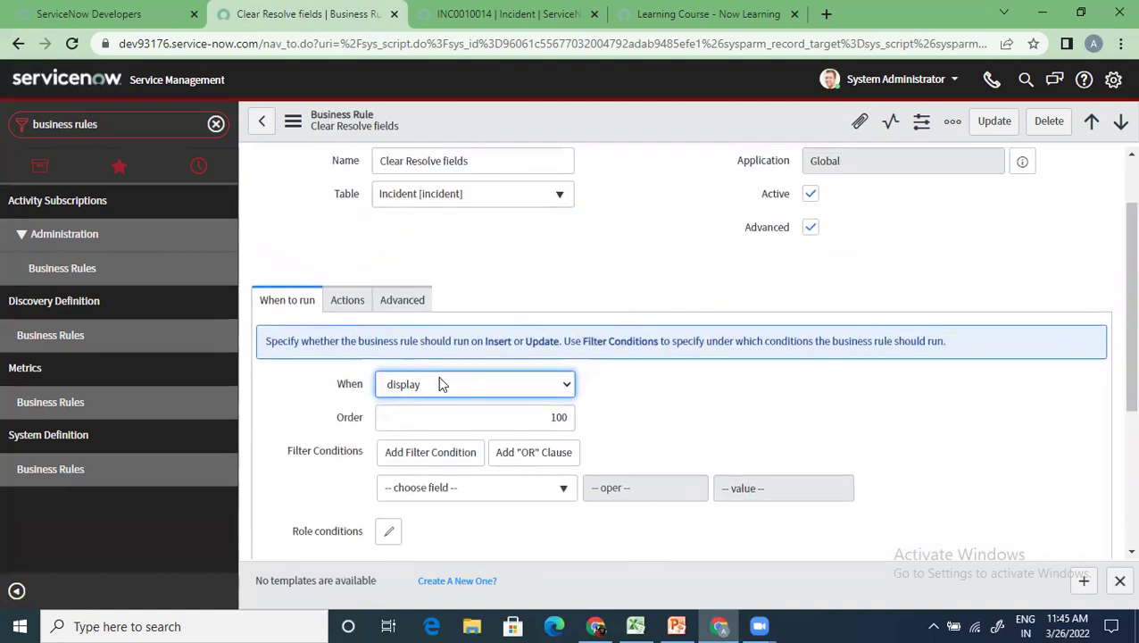
Compare async with display timing once more, and highlight "displayed" in the business rule description
left_click(438, 384)
left_click(420, 430)
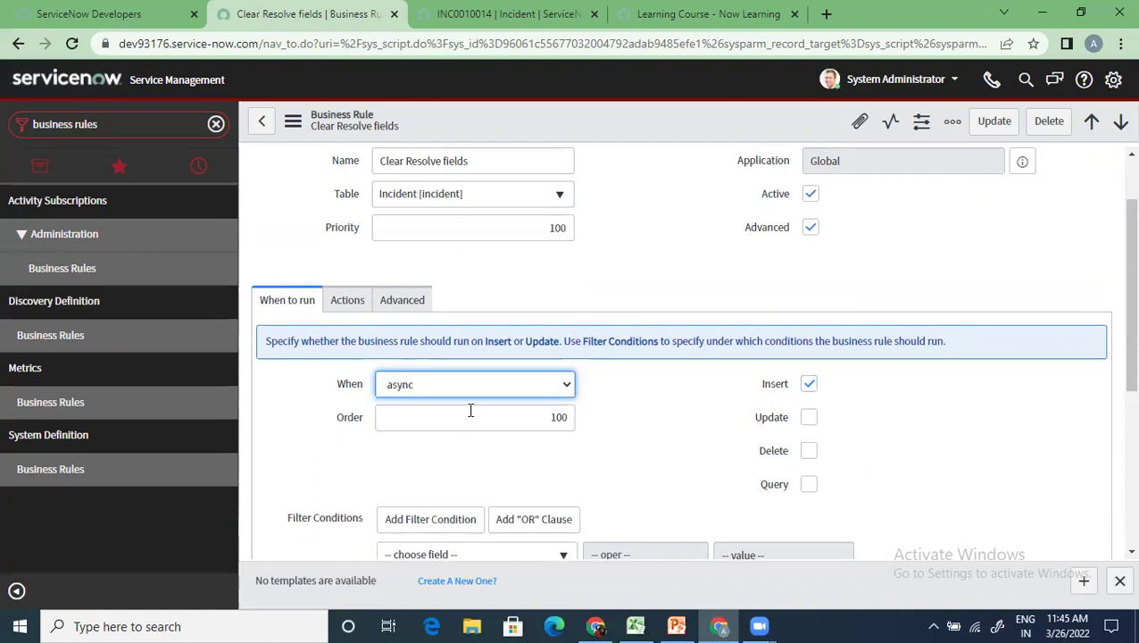
left_click(451, 386)
left_click(442, 448)
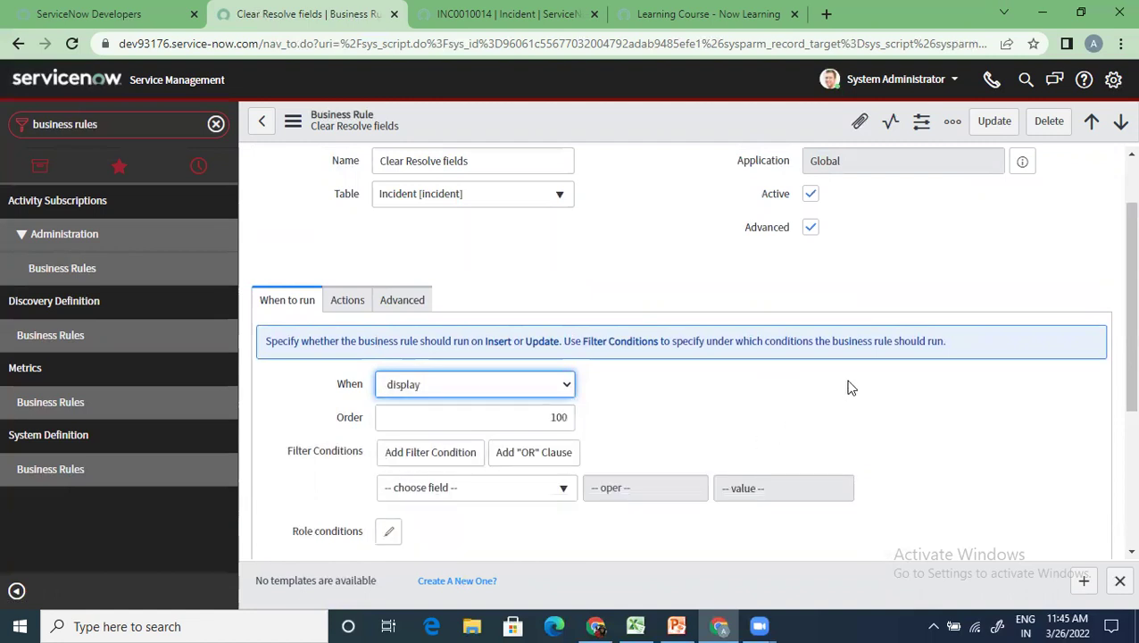
scroll(628, 413, "up", 1)
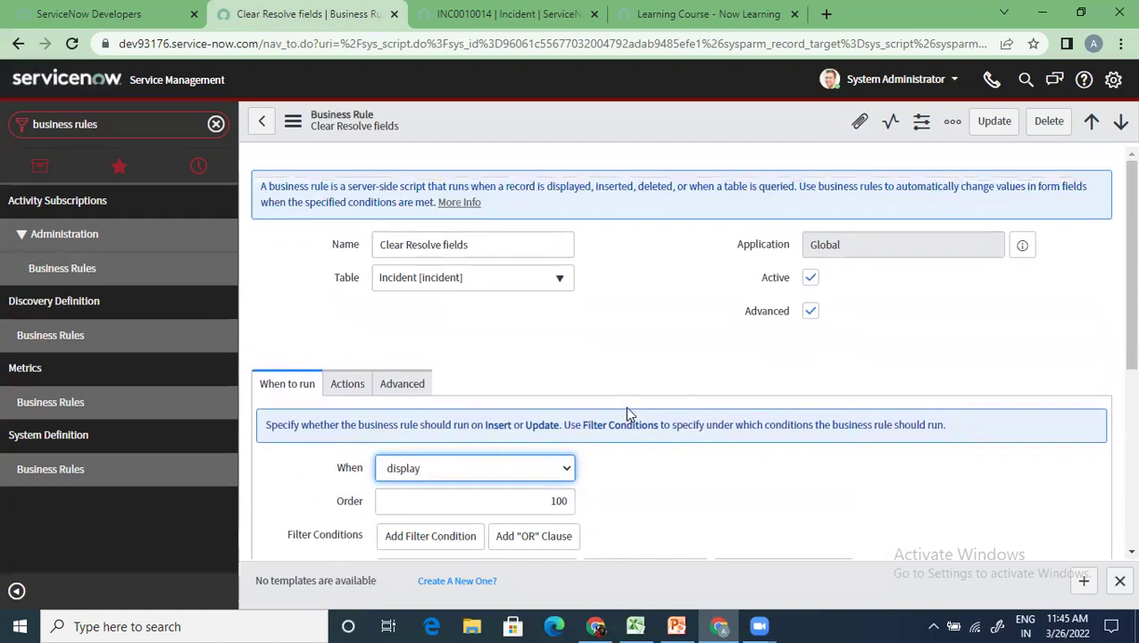
left_click_drag(545, 185, 591, 185)
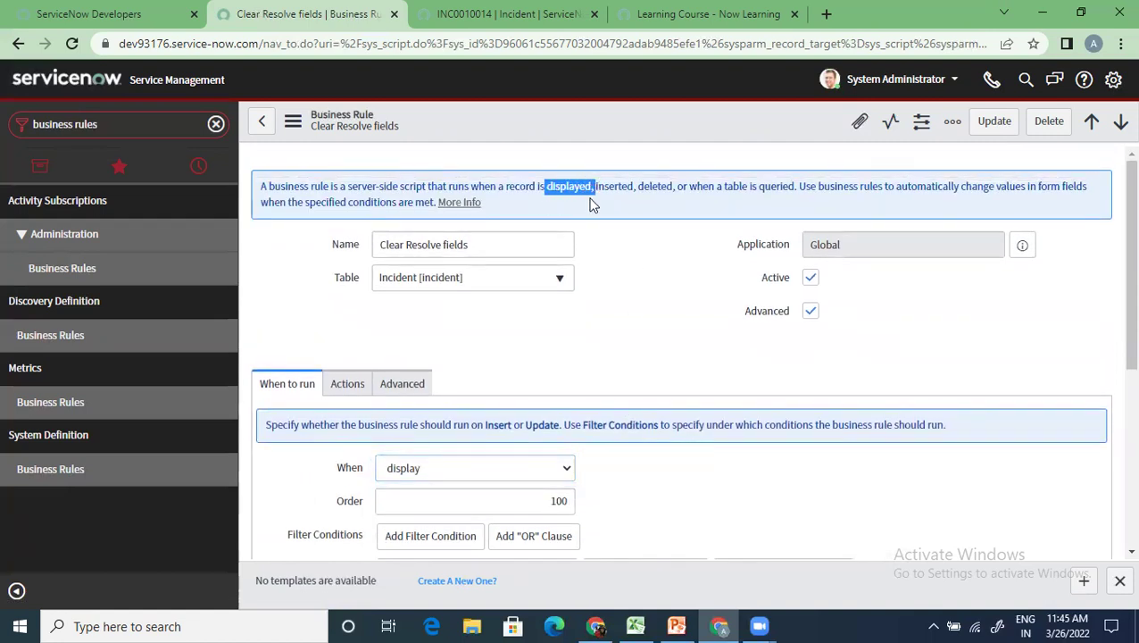
left_click(621, 305)
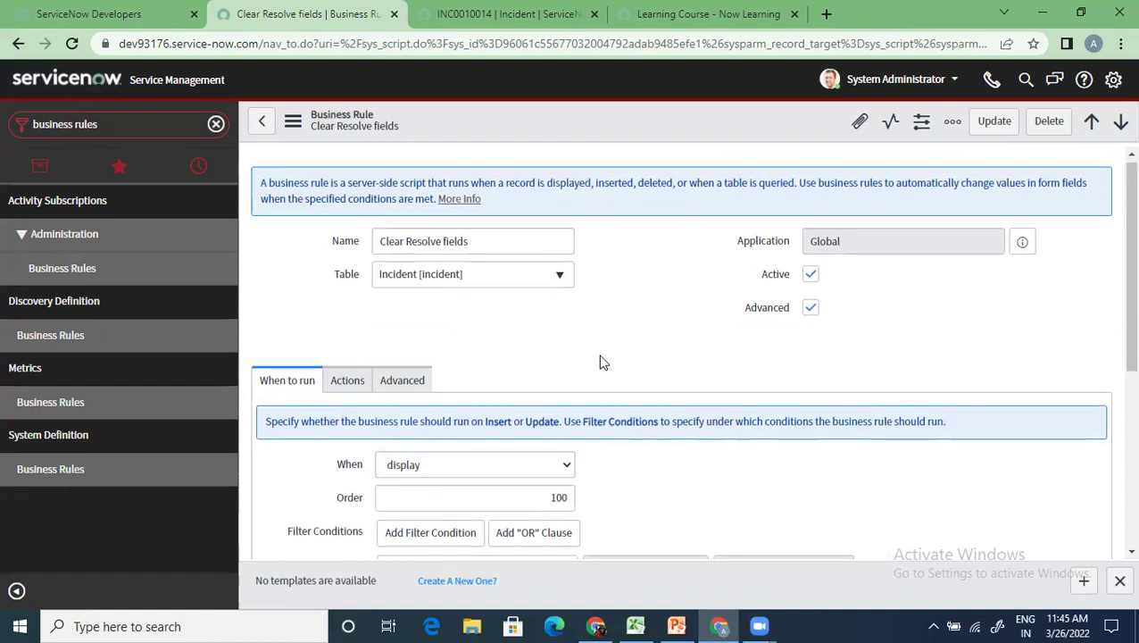
scroll(601, 363, "down", 3)
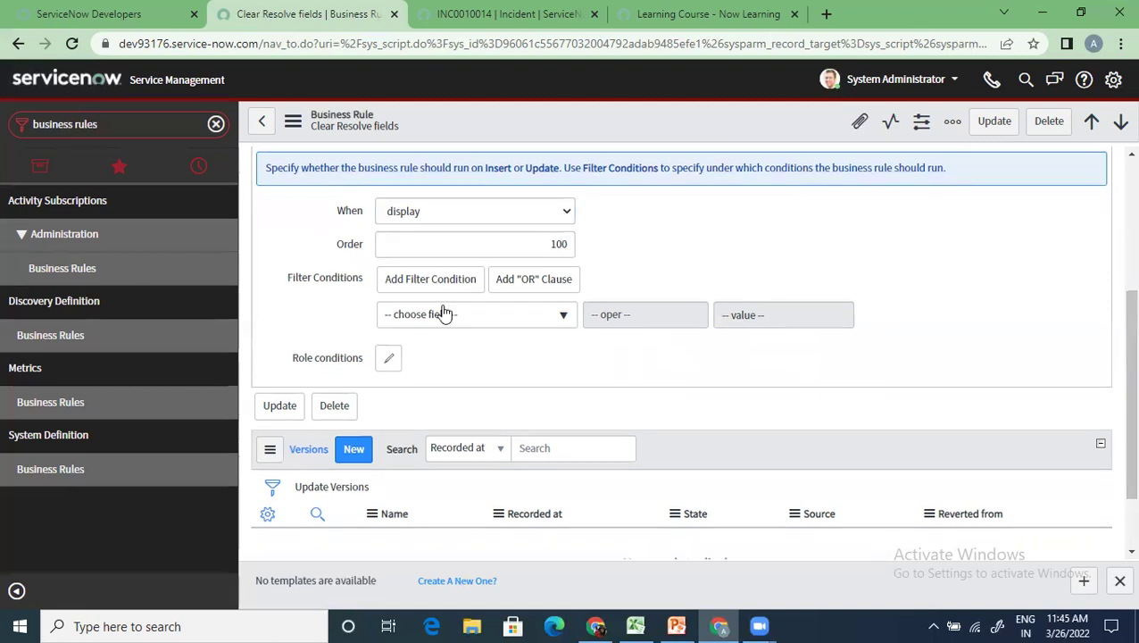
scroll(442, 311, "up", 3)
Leave Clear Resolve fields without saving its changes, and open the Copy State to Incident State business rule from the list
left_click(260, 124)
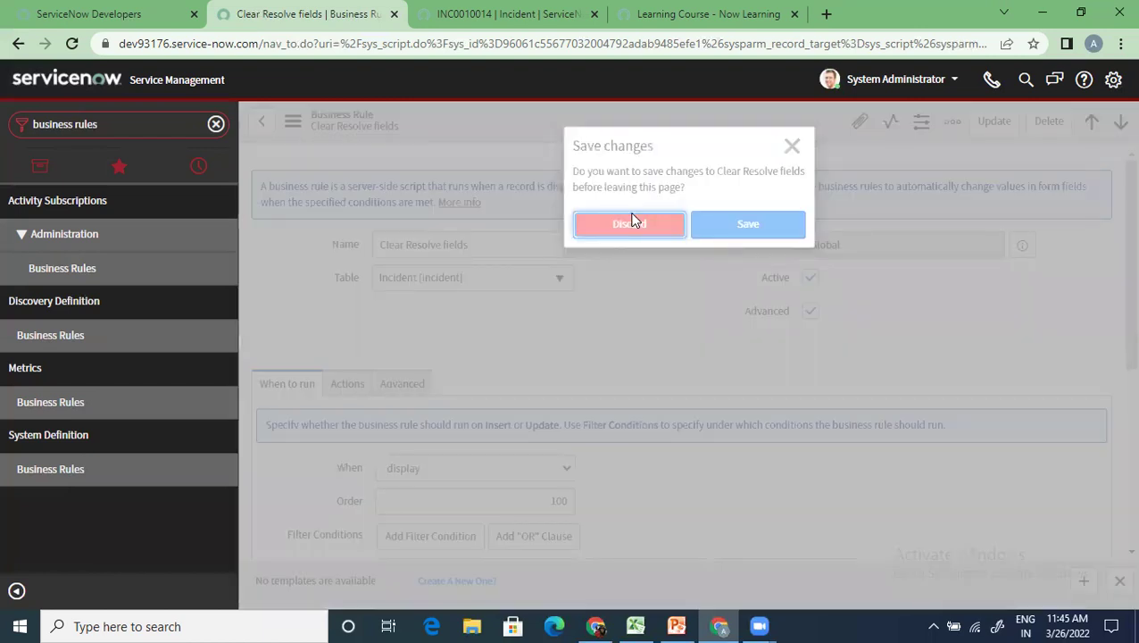
left_click(632, 223)
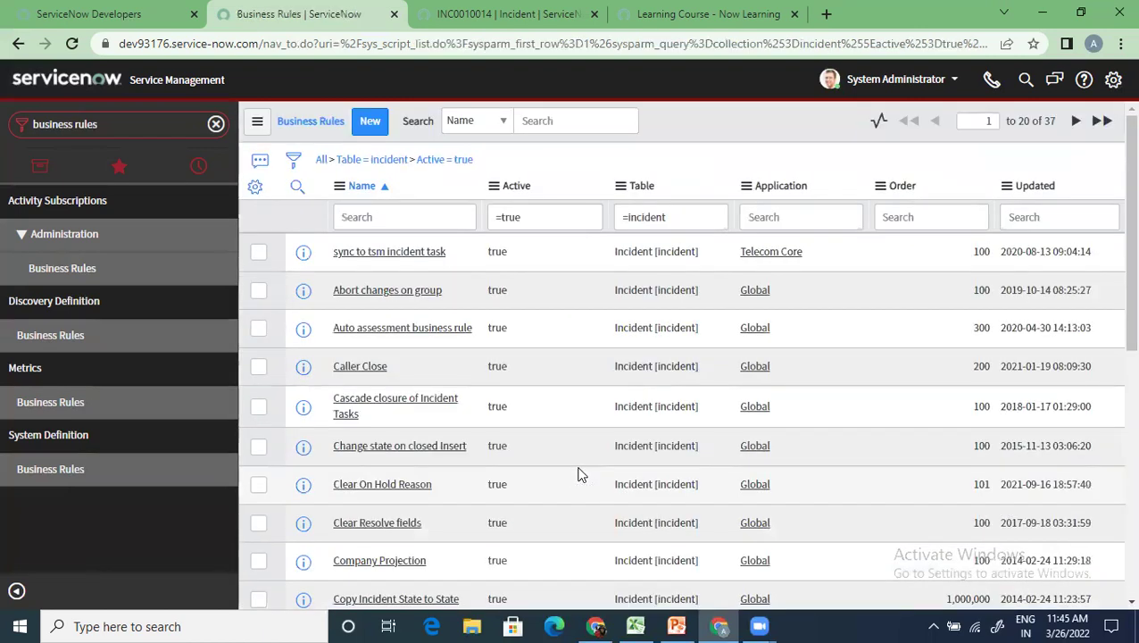
scroll(580, 468, "down", 3)
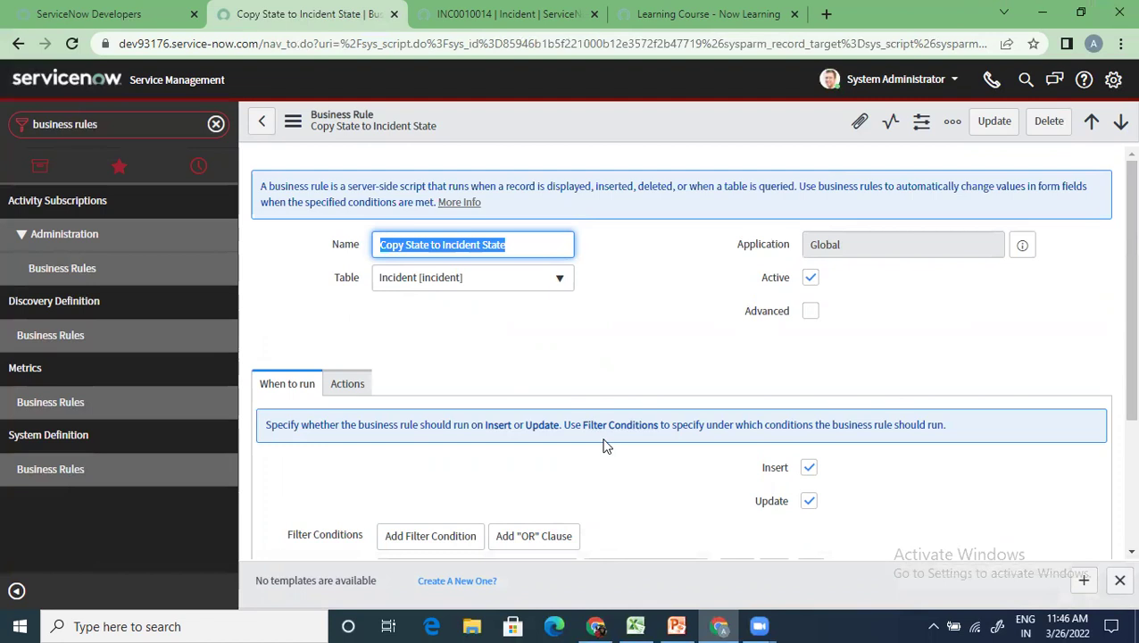
Review the Copy State to Incident State rule's run conditions and the field values its actions set
scroll(433, 461, "down", 2)
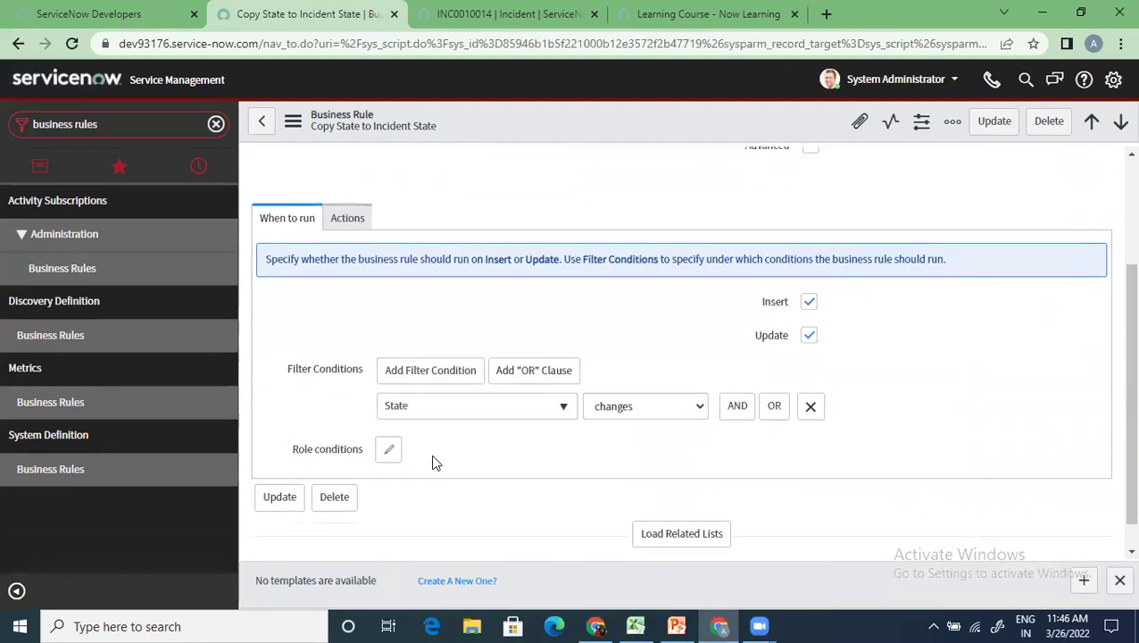
scroll(623, 501, "up", 1)
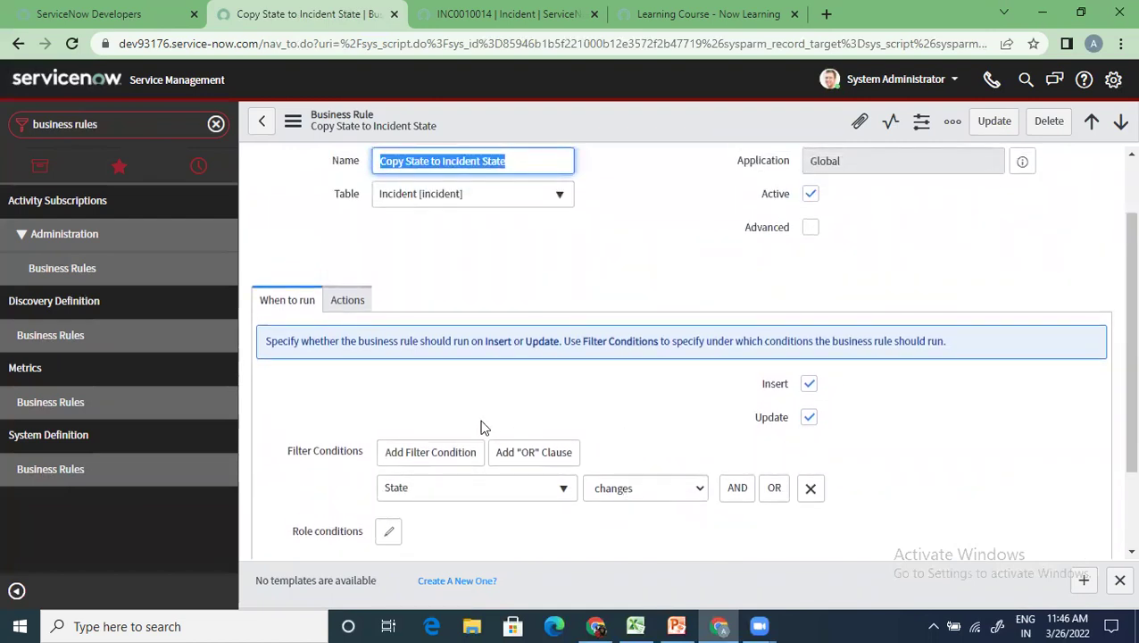
scroll(480, 428, "down", 1)
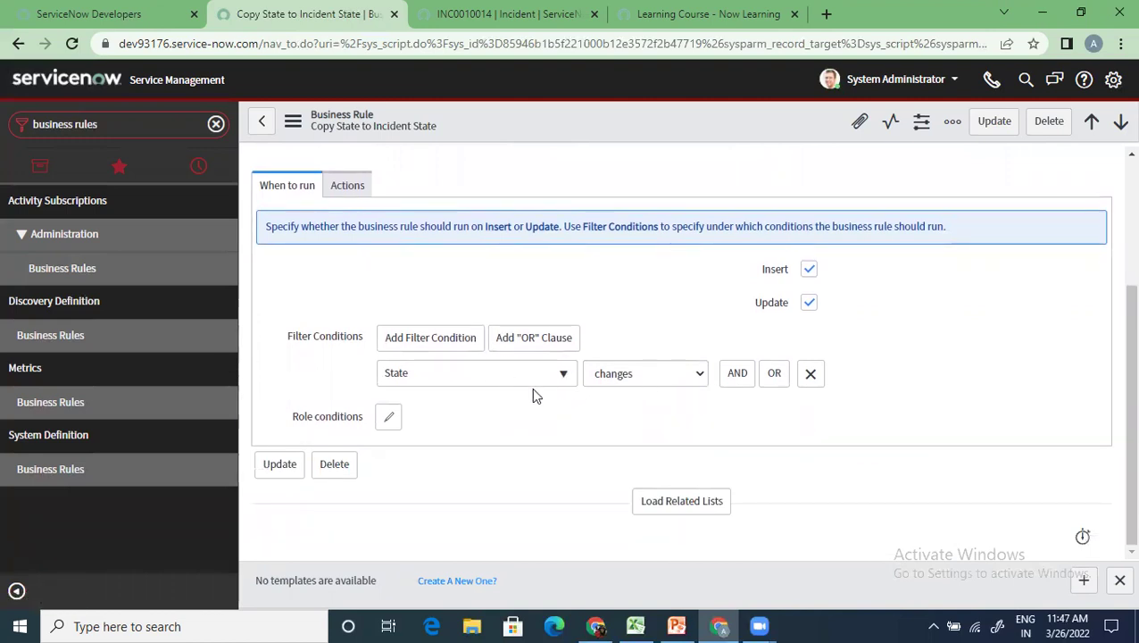
left_click(348, 186)
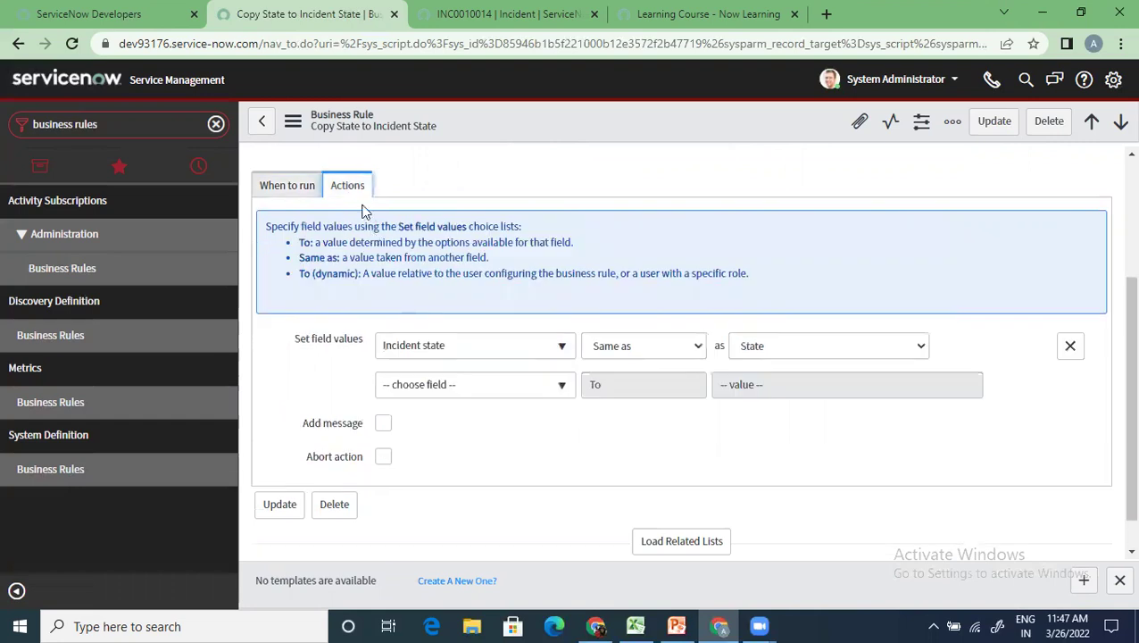
scroll(500, 512, "up", 1)
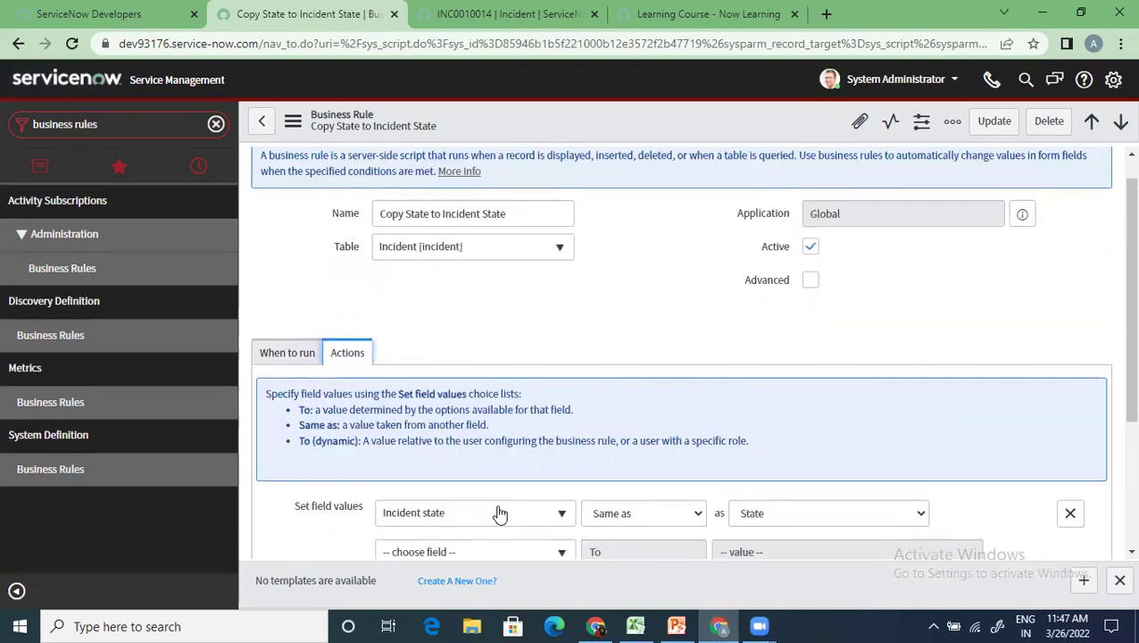
scroll(500, 515, "down", 1)
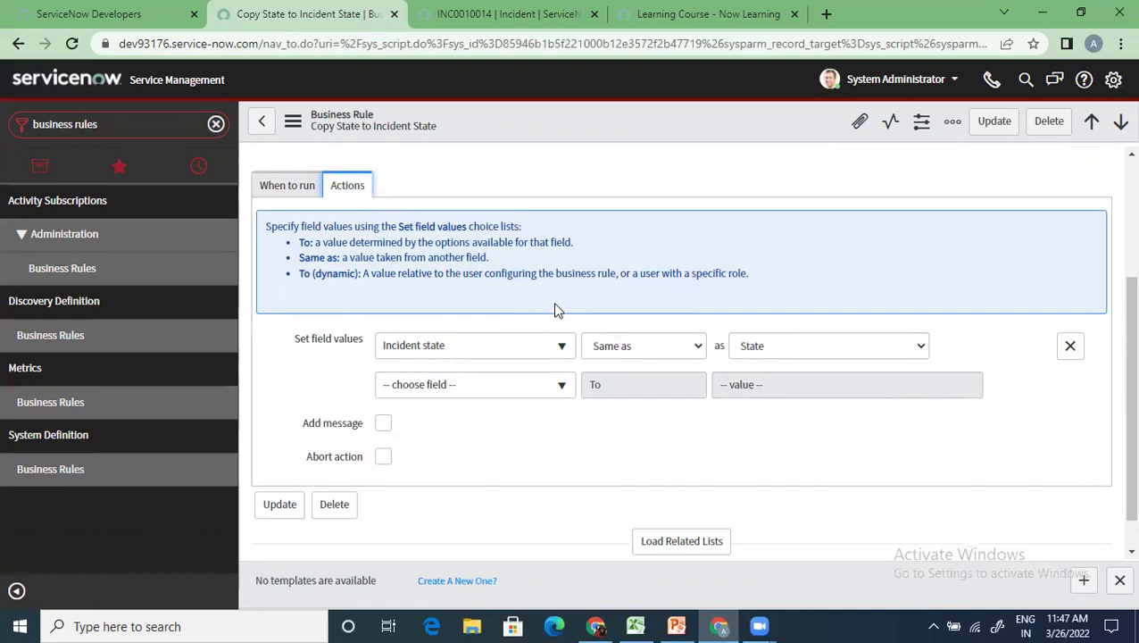
Load the related lists of the Copy State to Incident State rule and return to its actions
left_click(296, 190)
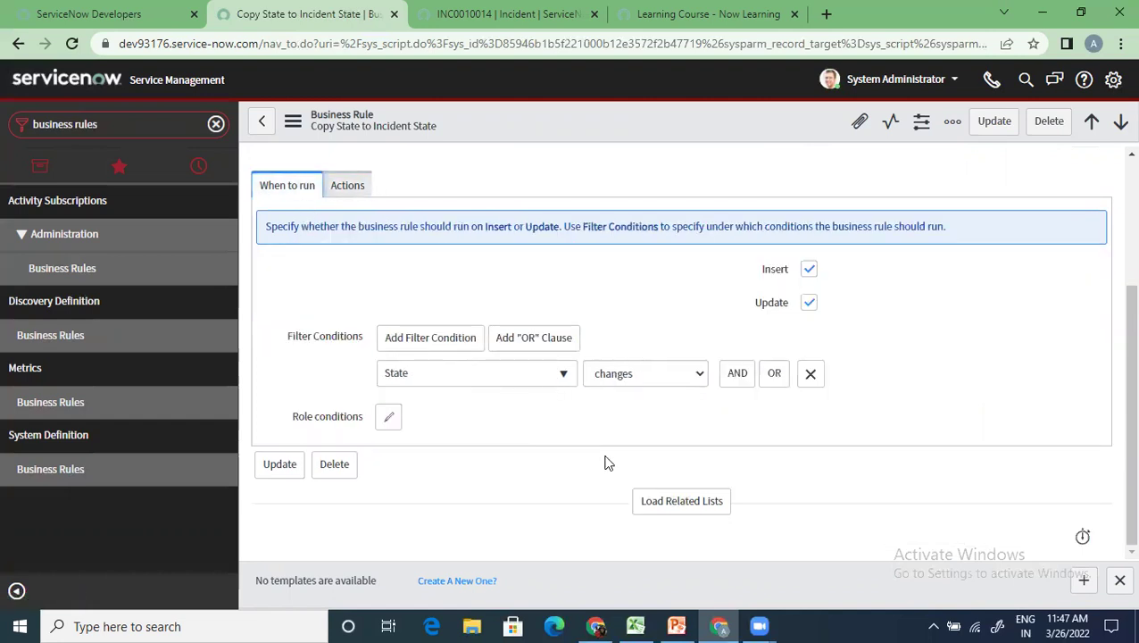
left_click(666, 501)
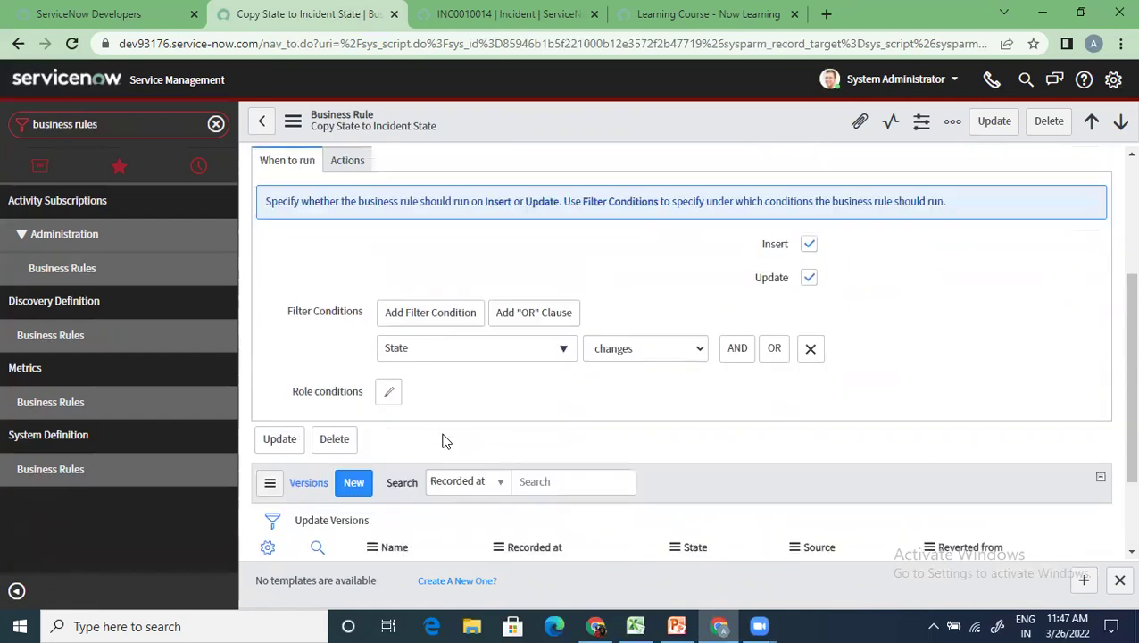
scroll(444, 441, "up", 3)
left_click(369, 374)
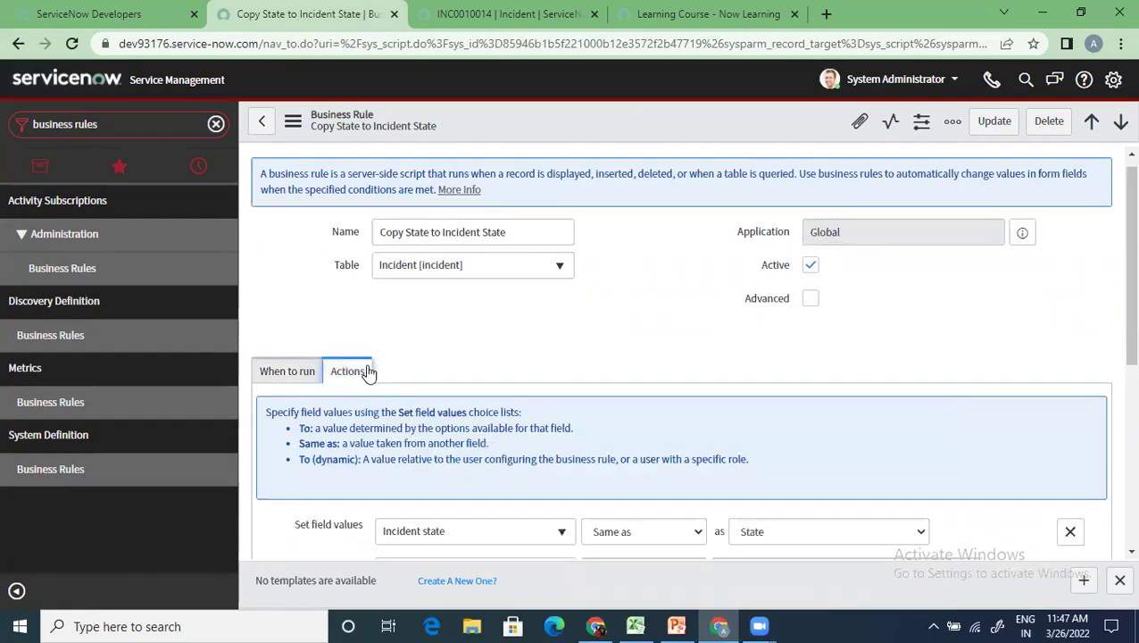
Enable the Copy State to Incident State rule's Advanced option to view its script, disable it again, and recheck the rule's actions
scroll(480, 369, "down", 2)
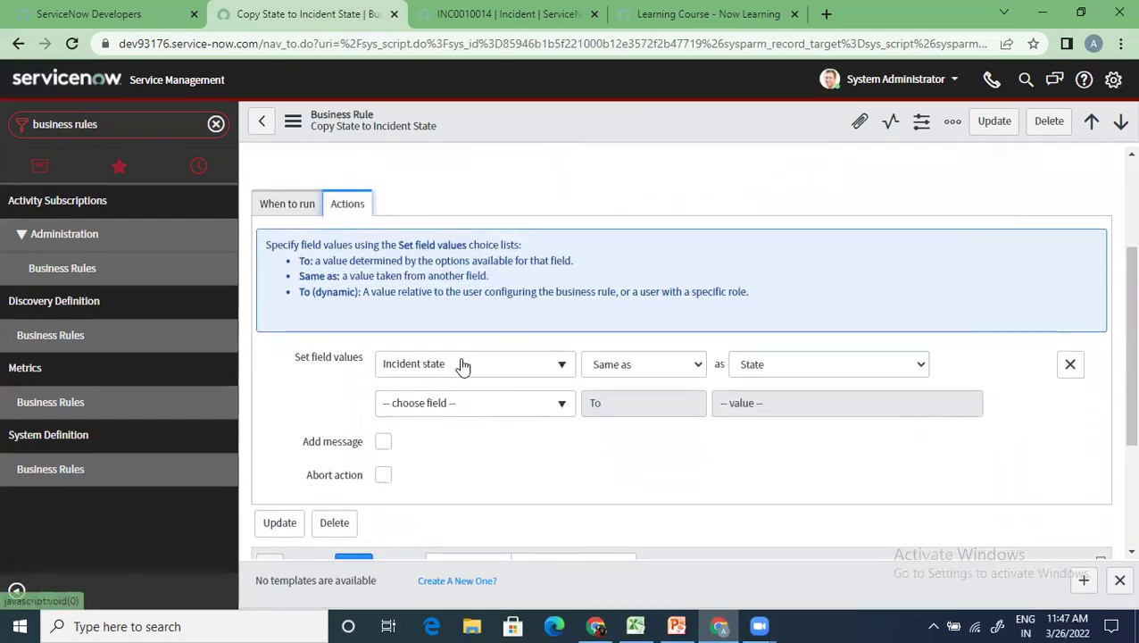
scroll(461, 375, "up", 2)
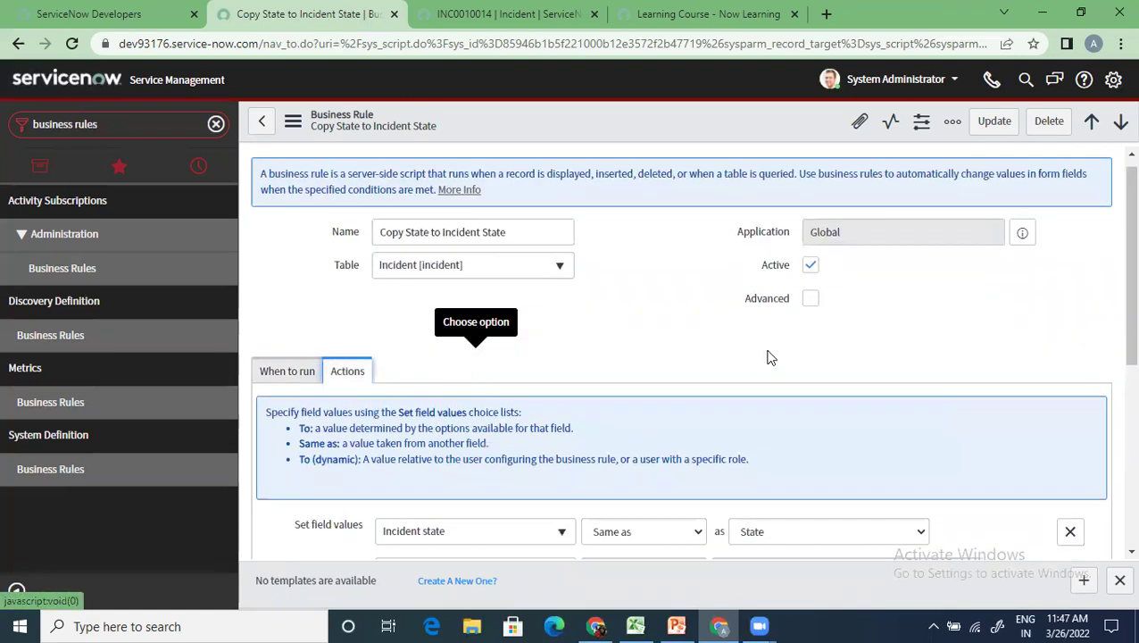
left_click(811, 300)
left_click(402, 373)
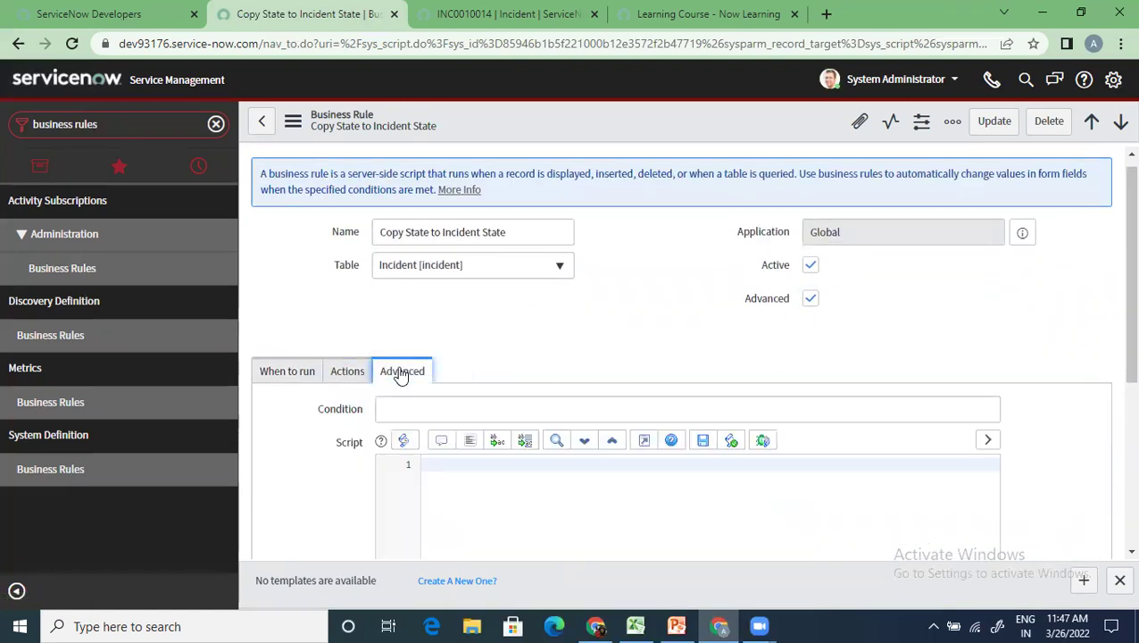
left_click(810, 298)
scroll(370, 446, "down", 1)
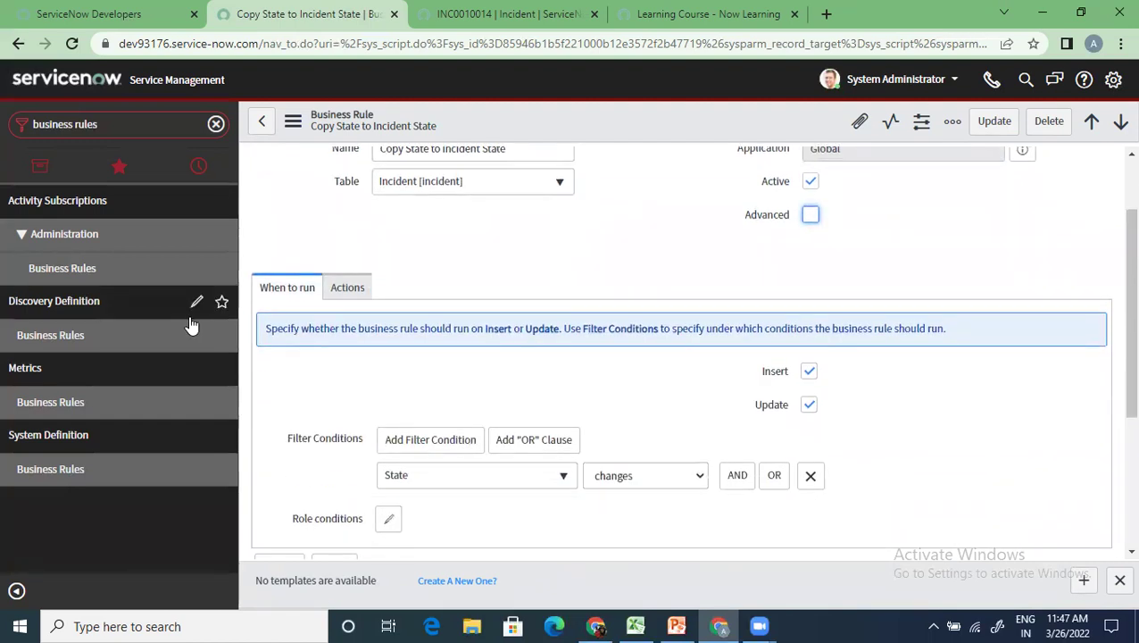
left_click(366, 287)
scroll(357, 294, "up", 1)
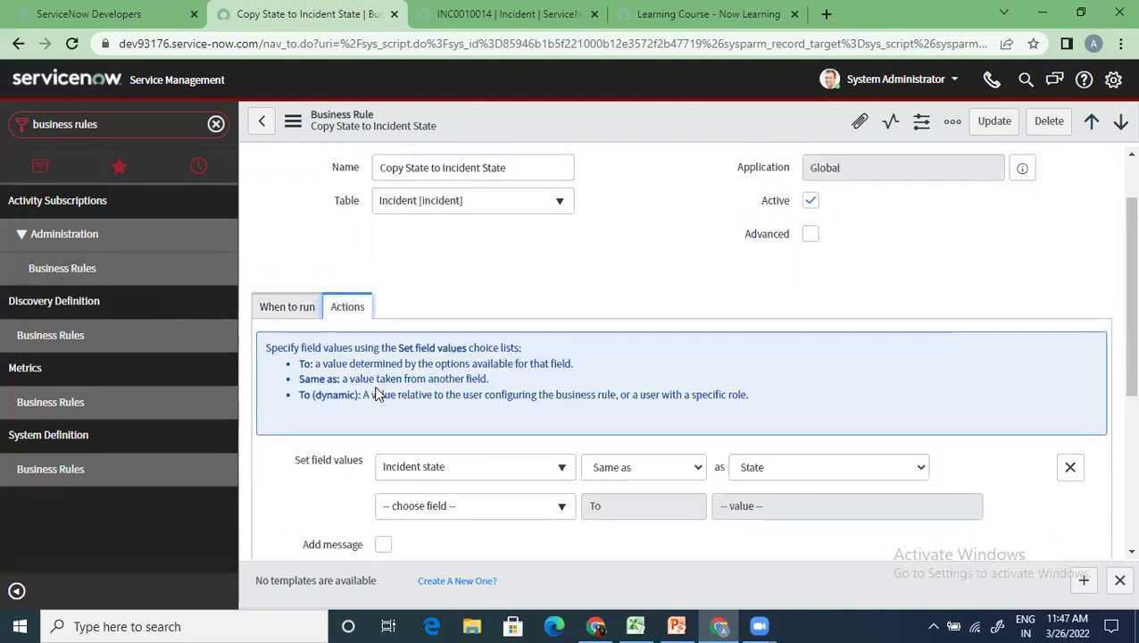
Return to the business rules list and open the incident autoclose rule
left_click(261, 123)
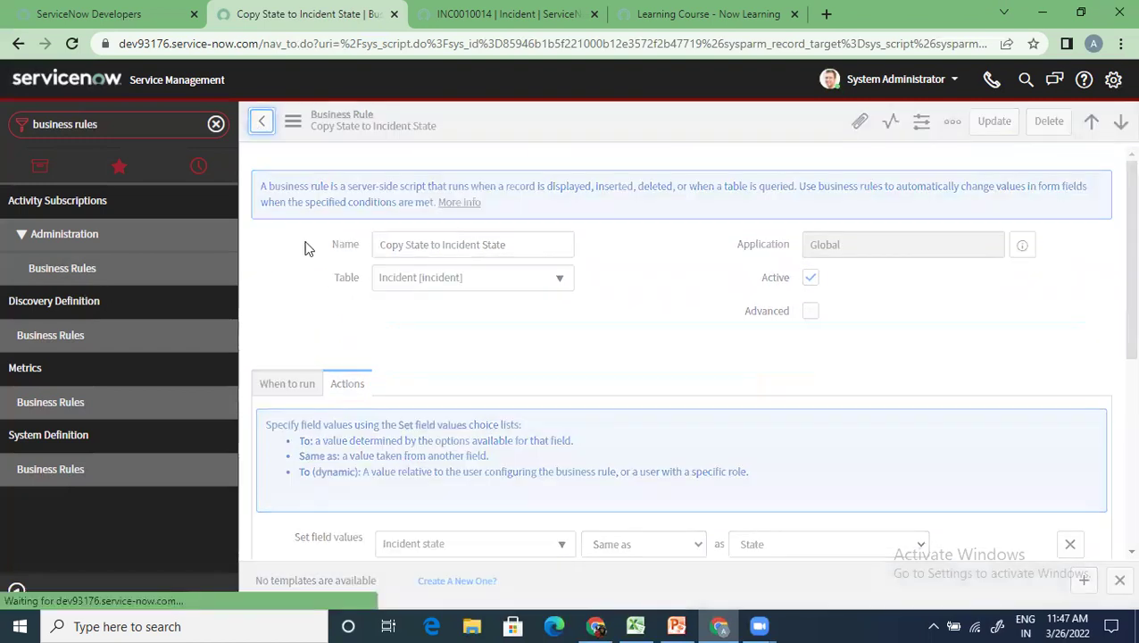
scroll(345, 389, "down", 1)
scroll(346, 388, "down", 2)
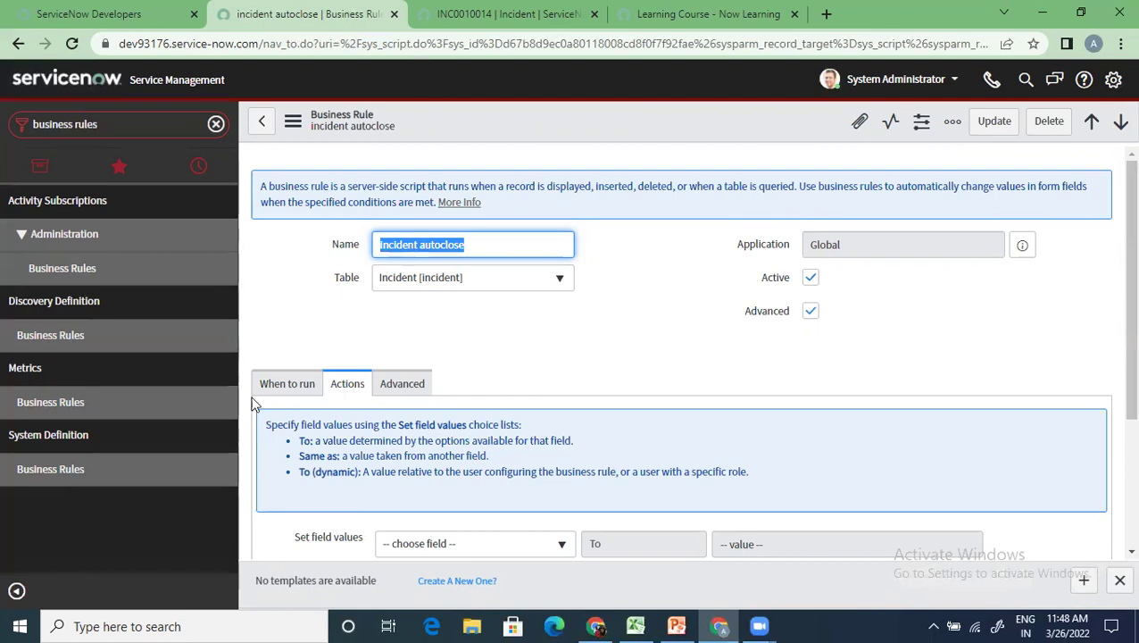
Review when the incident autoclose rule runs and load its related lists
left_click(277, 386)
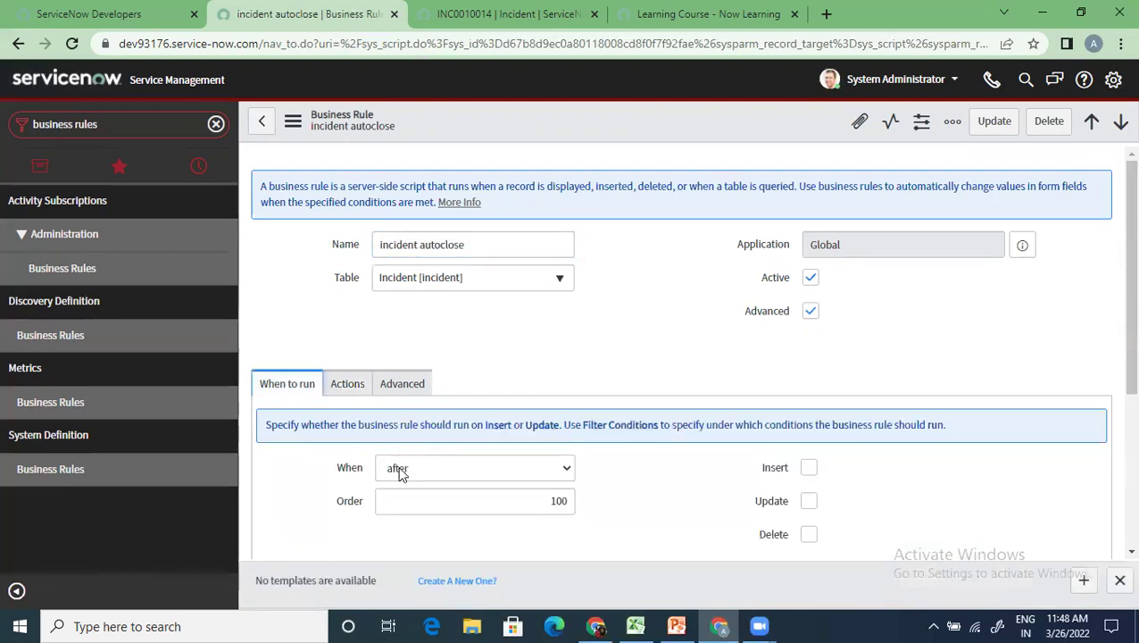
scroll(402, 473, "down", 2)
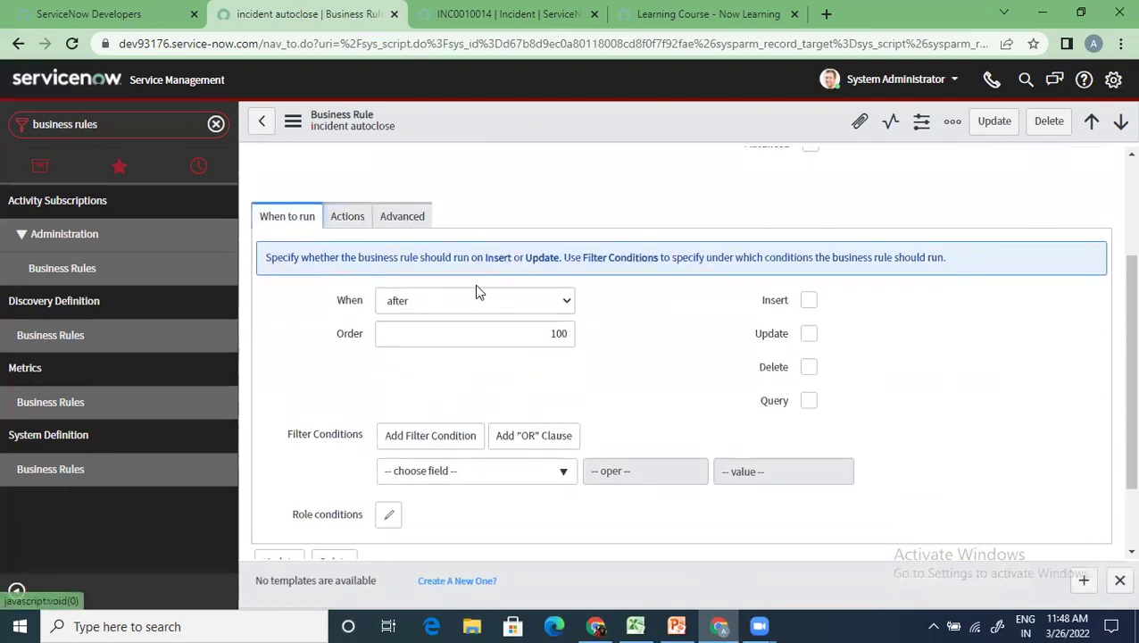
scroll(402, 442, "down", 2)
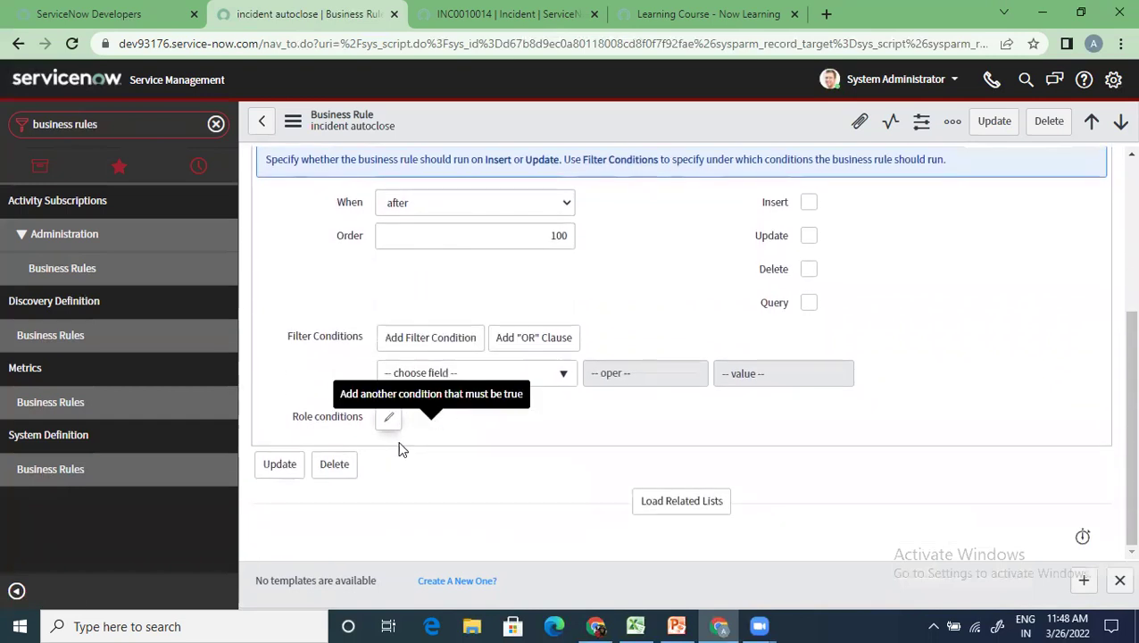
left_click(678, 501)
scroll(539, 482, "down", 2)
scroll(527, 491, "up", 5)
Read through the incident autoclose script and recheck the rule's timing and filter conditions
left_click(410, 385)
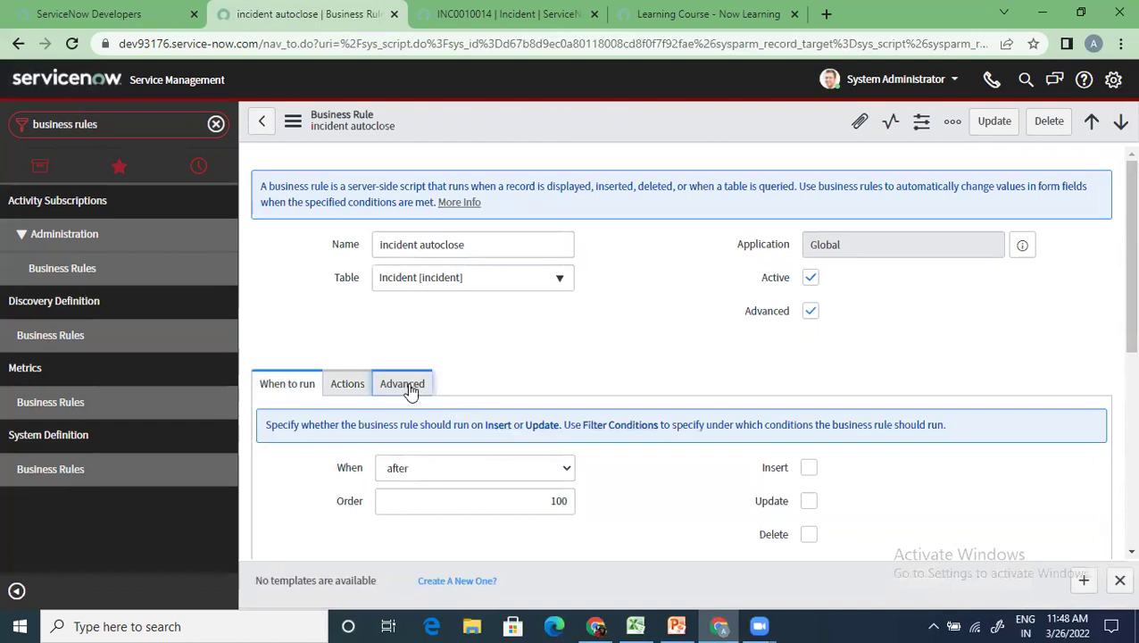
scroll(479, 461, "down", 5)
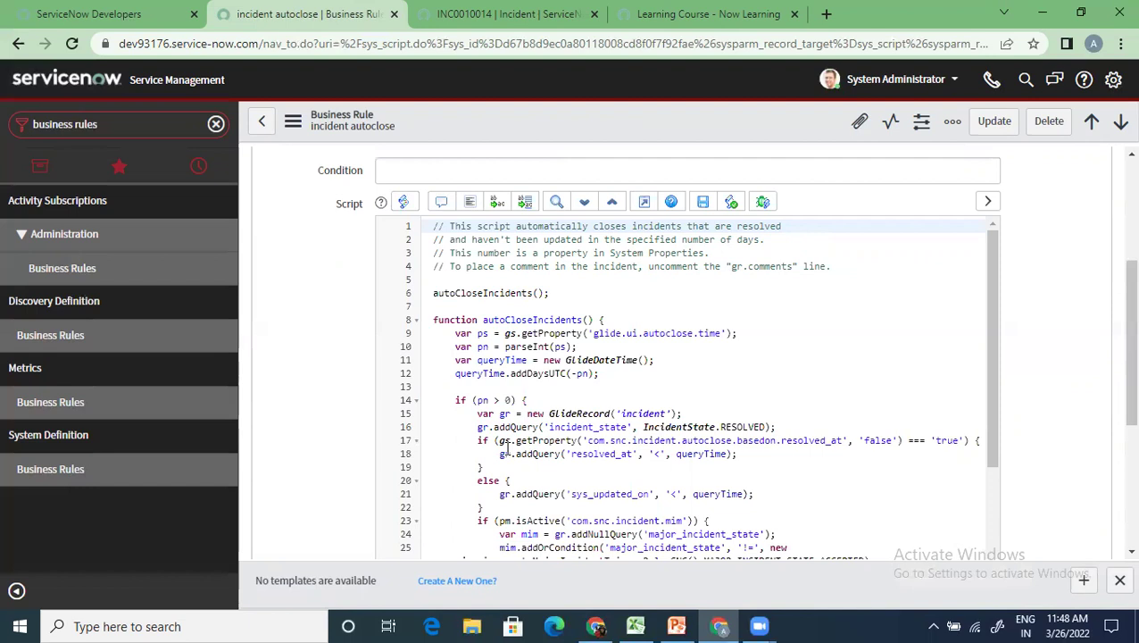
scroll(507, 449, "down", 3)
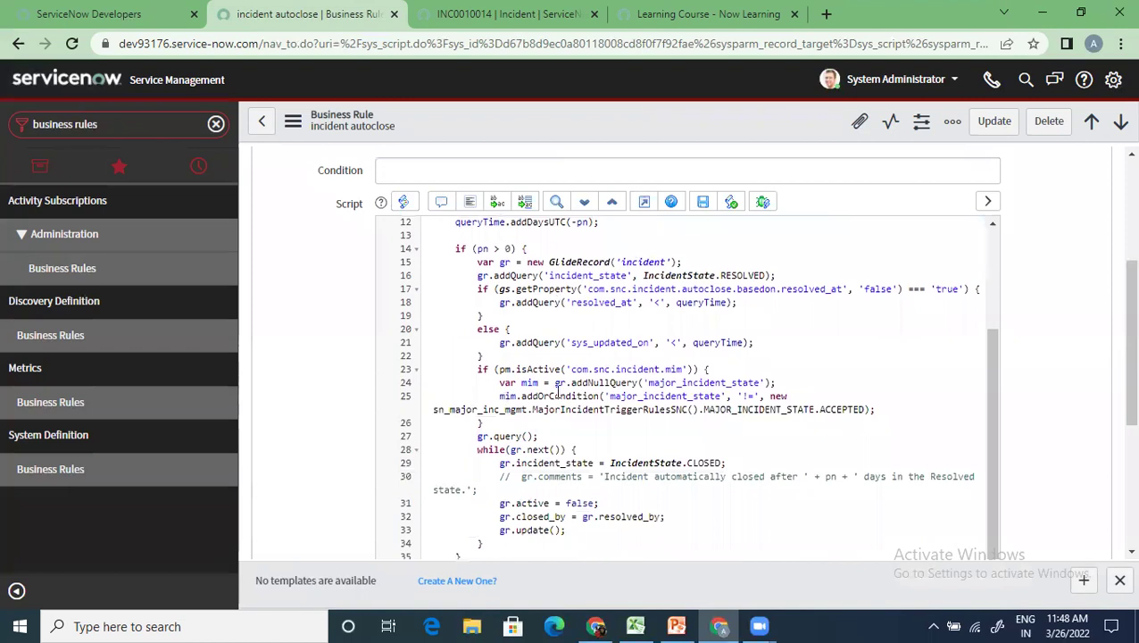
scroll(547, 432, "up", 5)
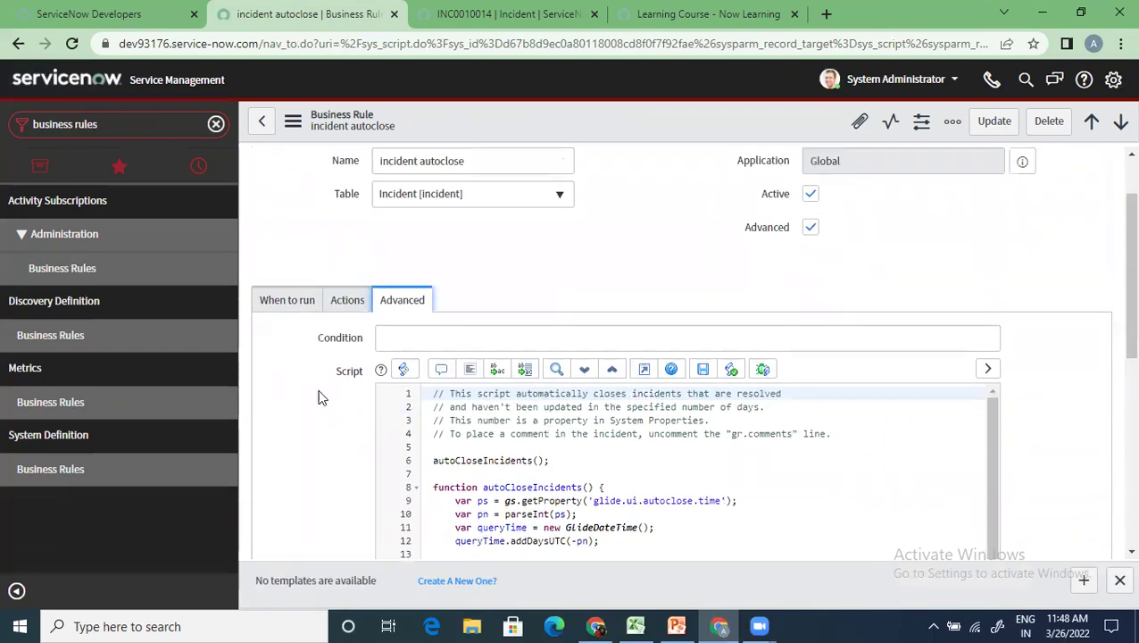
left_click(300, 301)
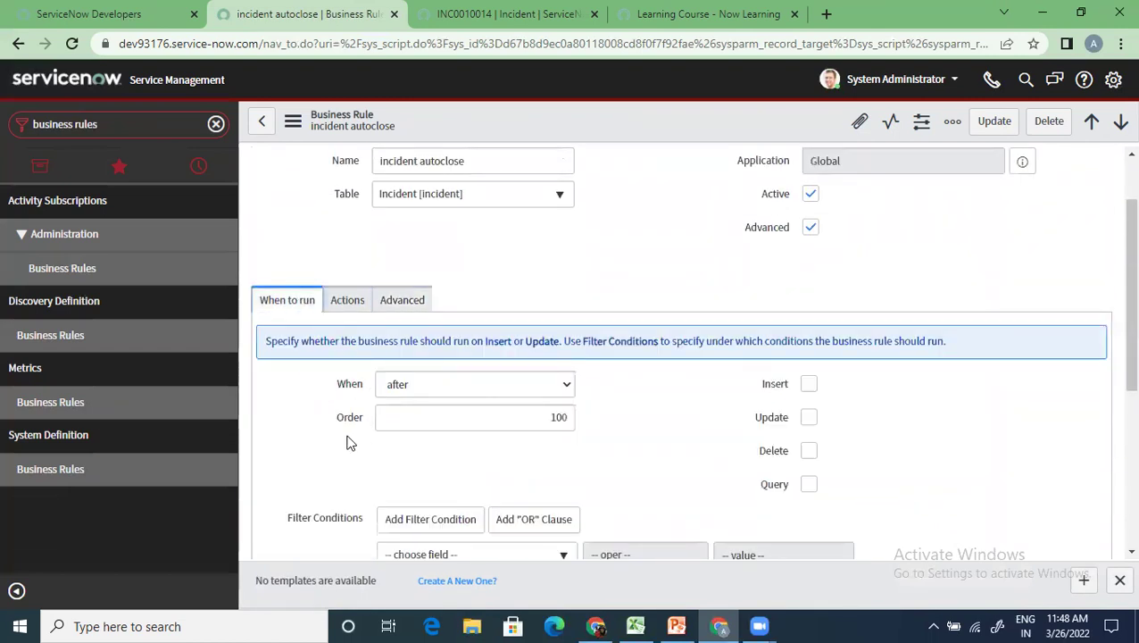
scroll(342, 440, "up", 2)
scroll(342, 440, "down", 3)
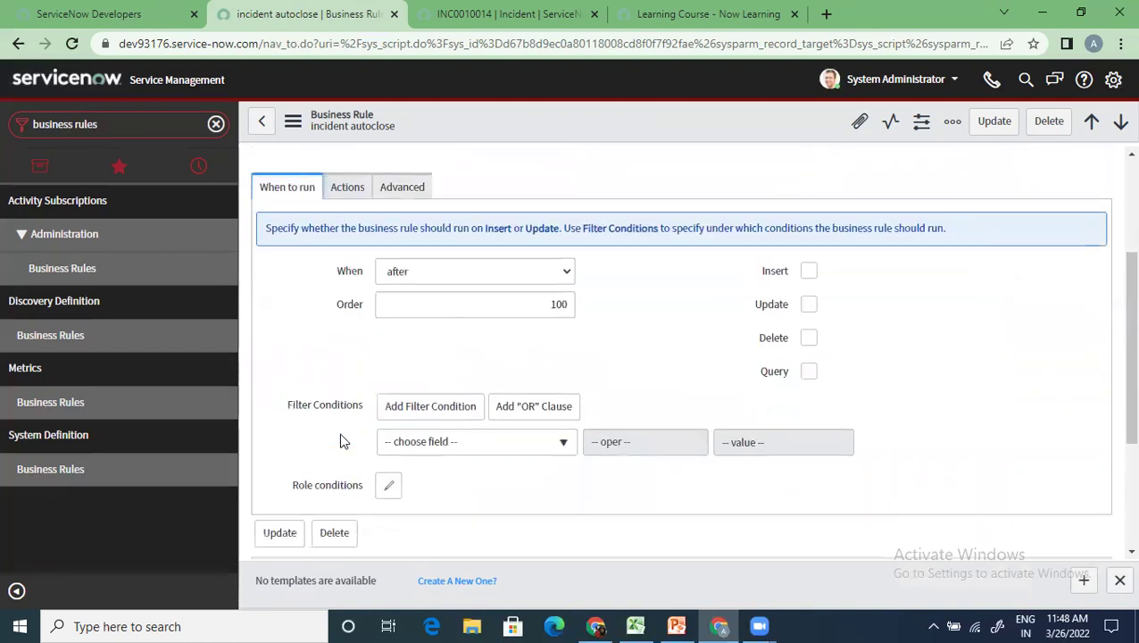
scroll(342, 440, "up", 3)
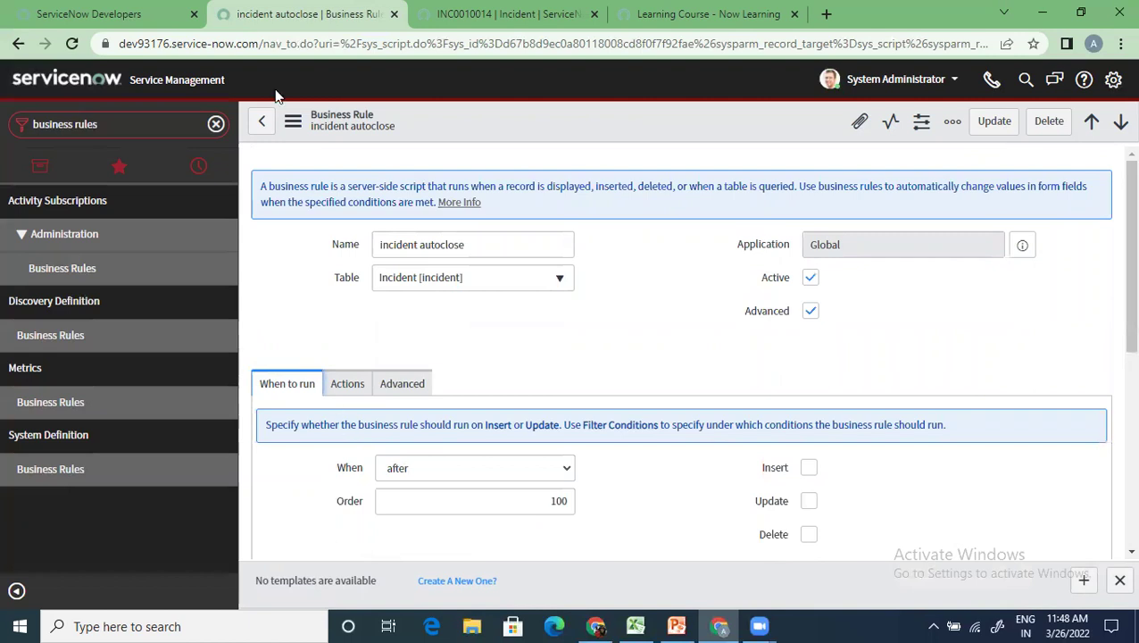
Open the Incident State Change to In Progress rule from the business rules list and skim its run conditions
left_click(261, 121)
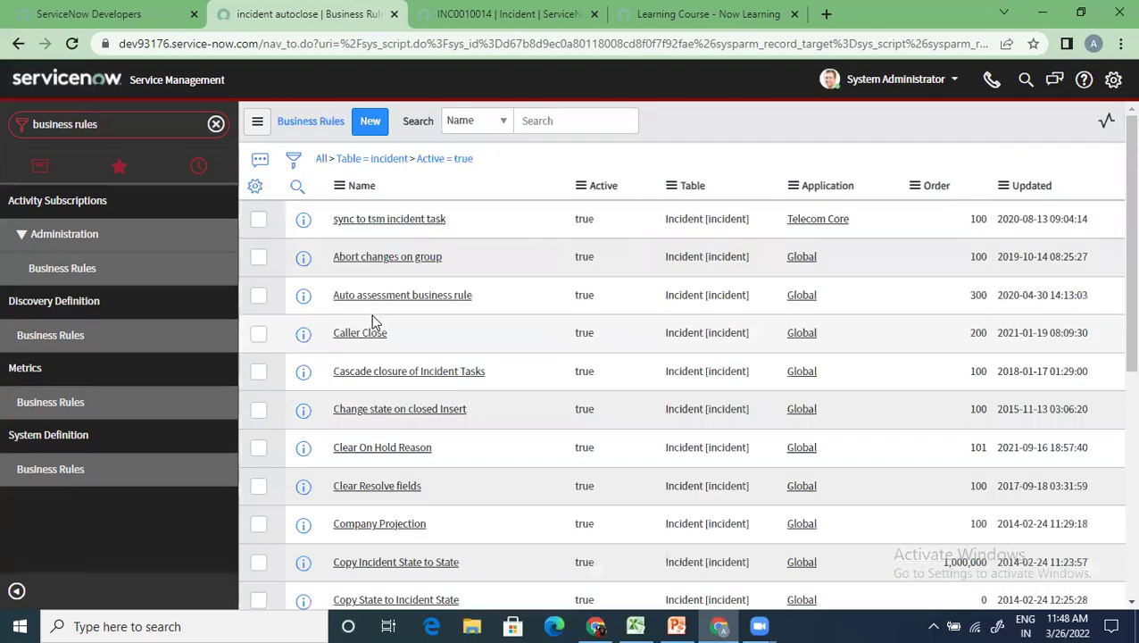
scroll(372, 315, "down", 7)
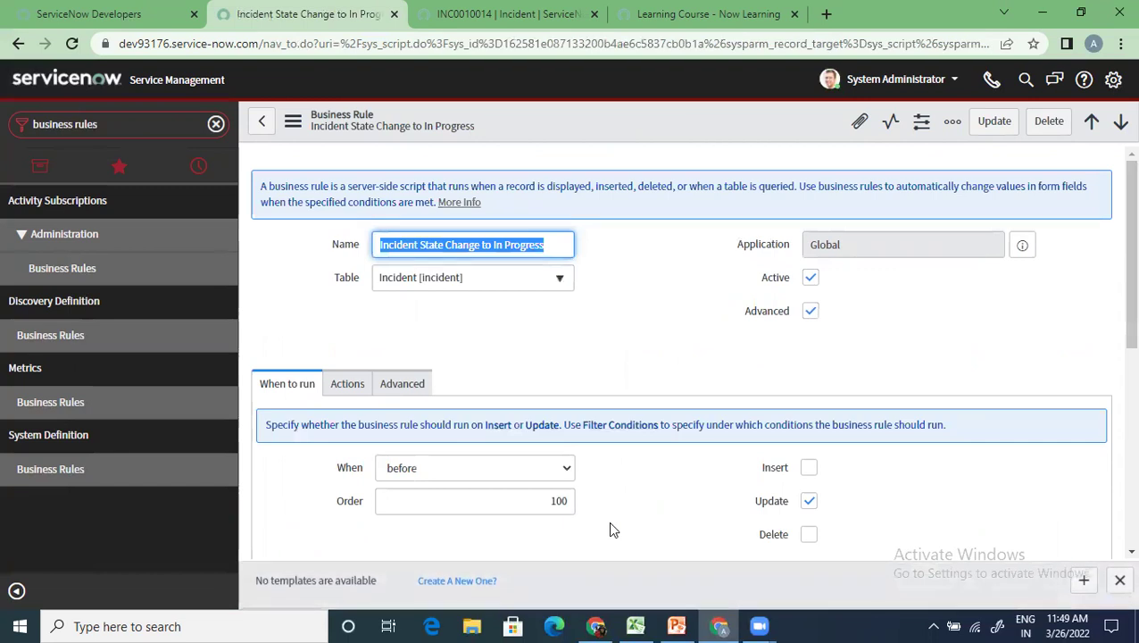
scroll(612, 530, "down", 5)
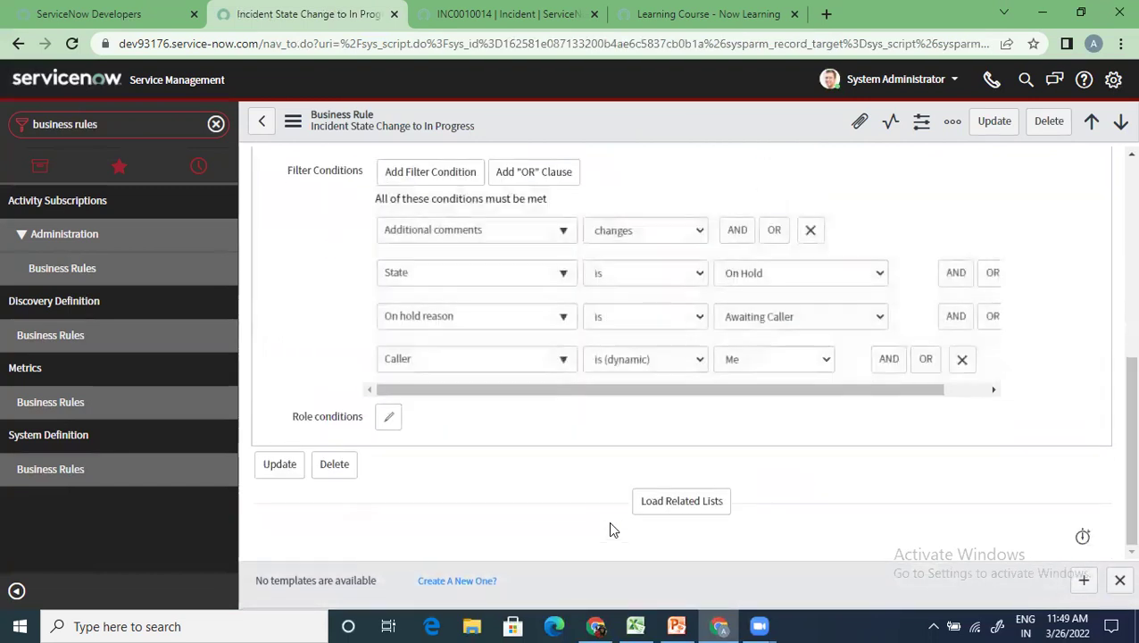
scroll(612, 530, "up", 4)
scroll(611, 529, "up", 1)
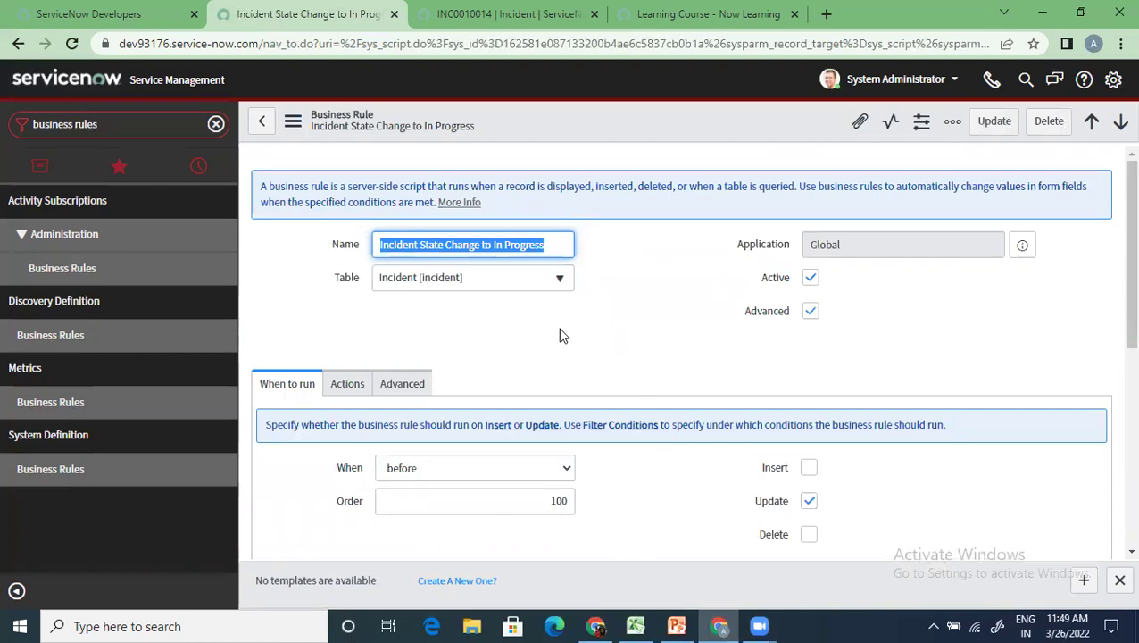
Examine the timing, database operations and filter conditions that trigger the Incident State Change to In Progress rule
scroll(447, 427, "down", 2)
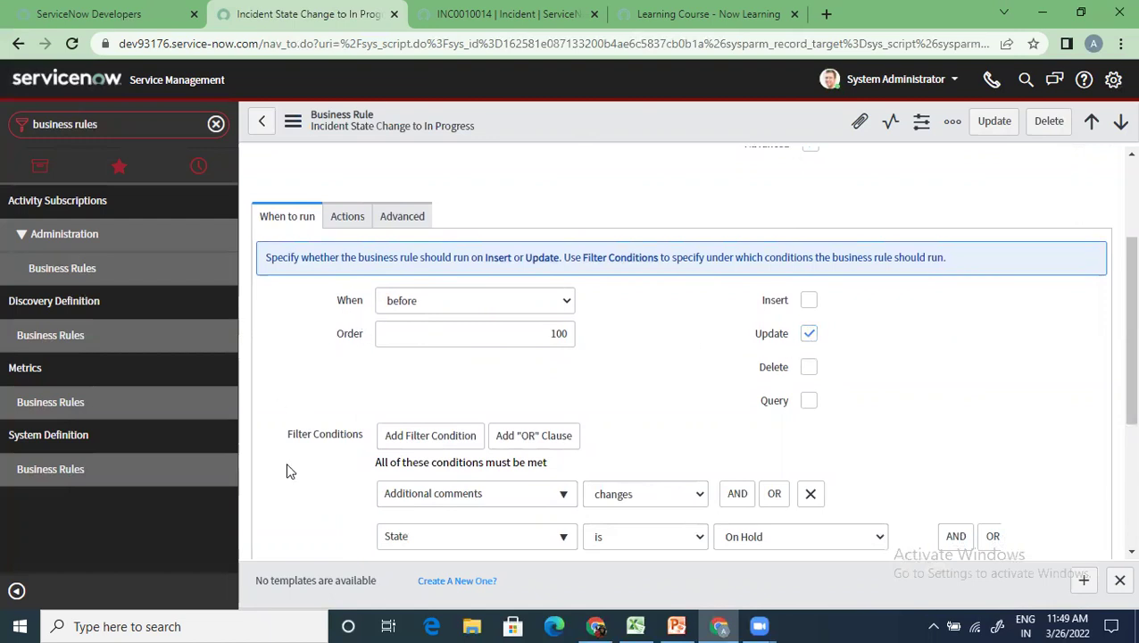
scroll(288, 469, "down", 2)
scroll(304, 424, "up", 2)
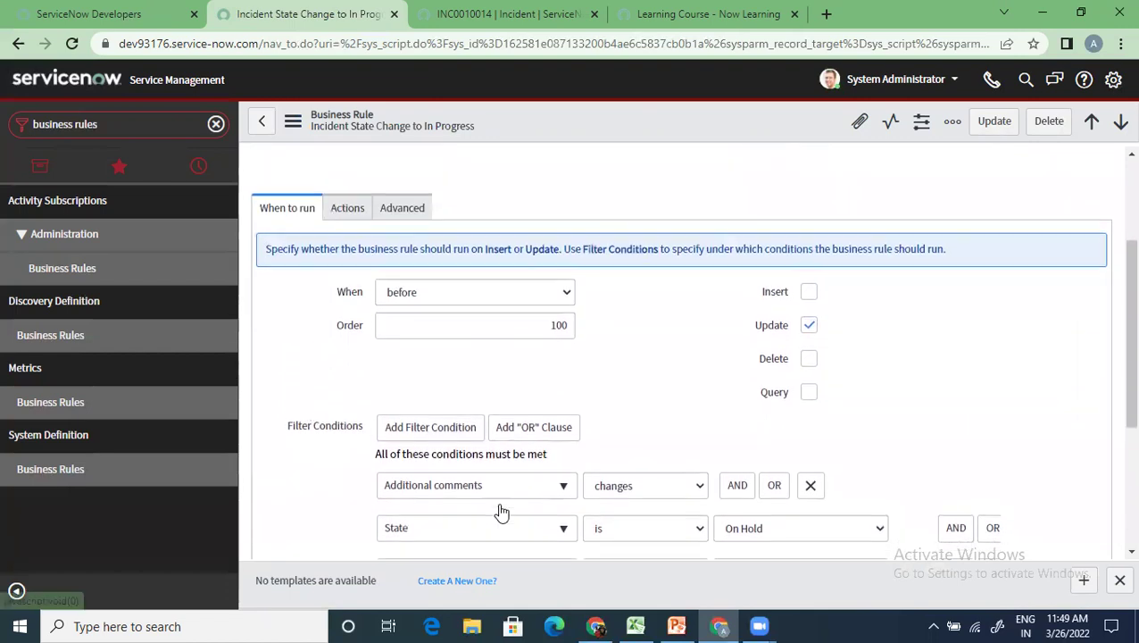
scroll(509, 446, "down", 2)
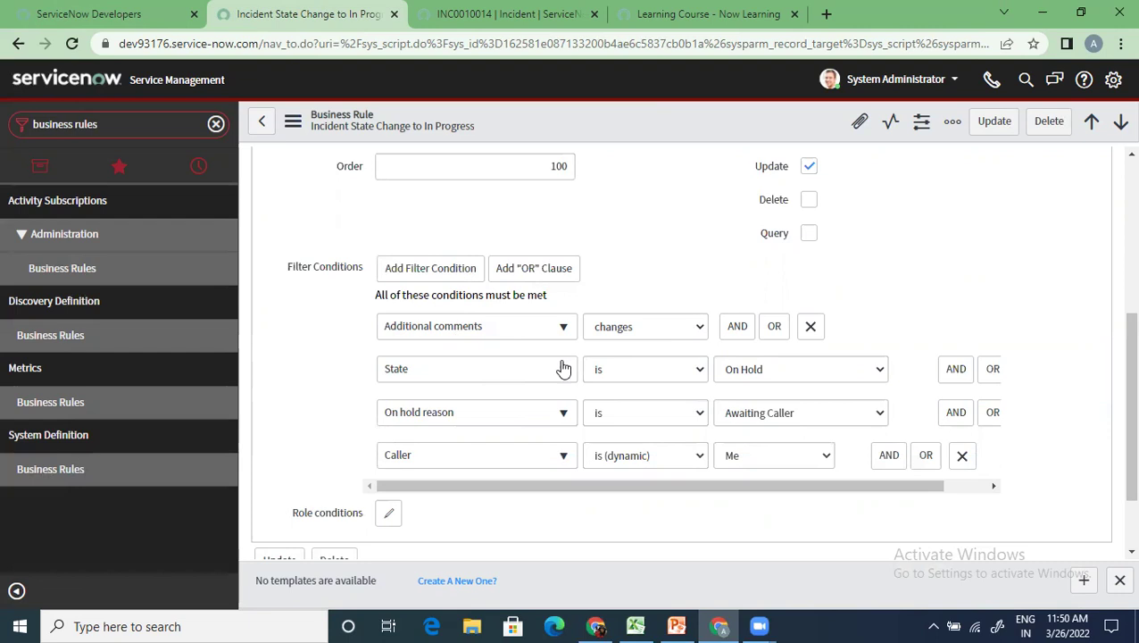
scroll(480, 456, "up", 2)
scroll(480, 455, "down", 2)
View the available choices for the On hold reason value and the Caller operator, keeping the existing selections
left_click(748, 419)
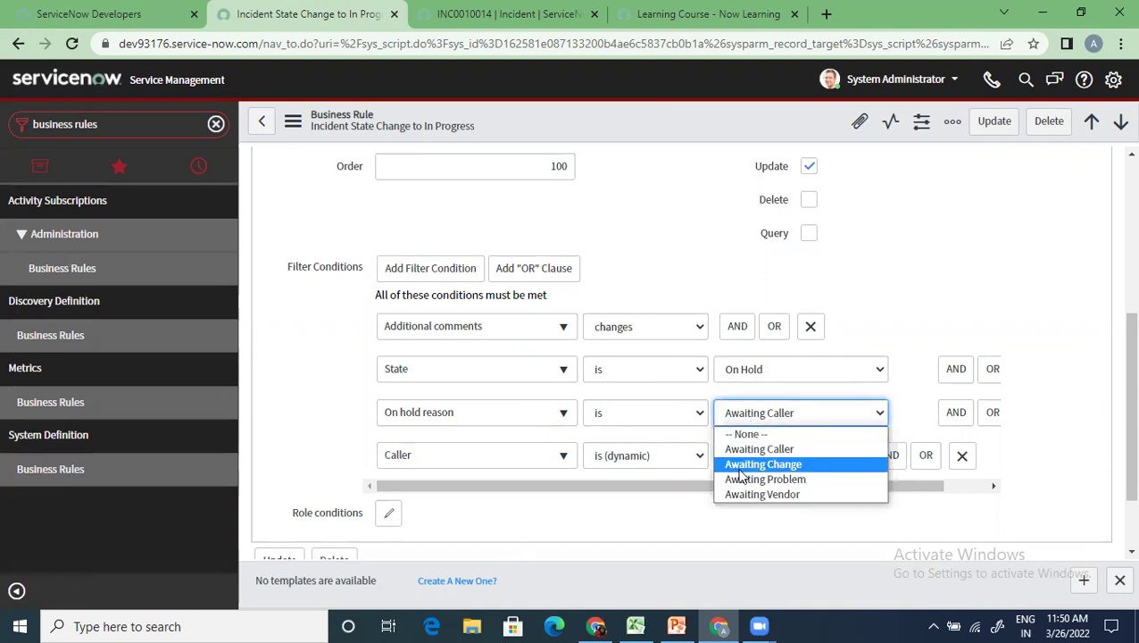
left_click(606, 515)
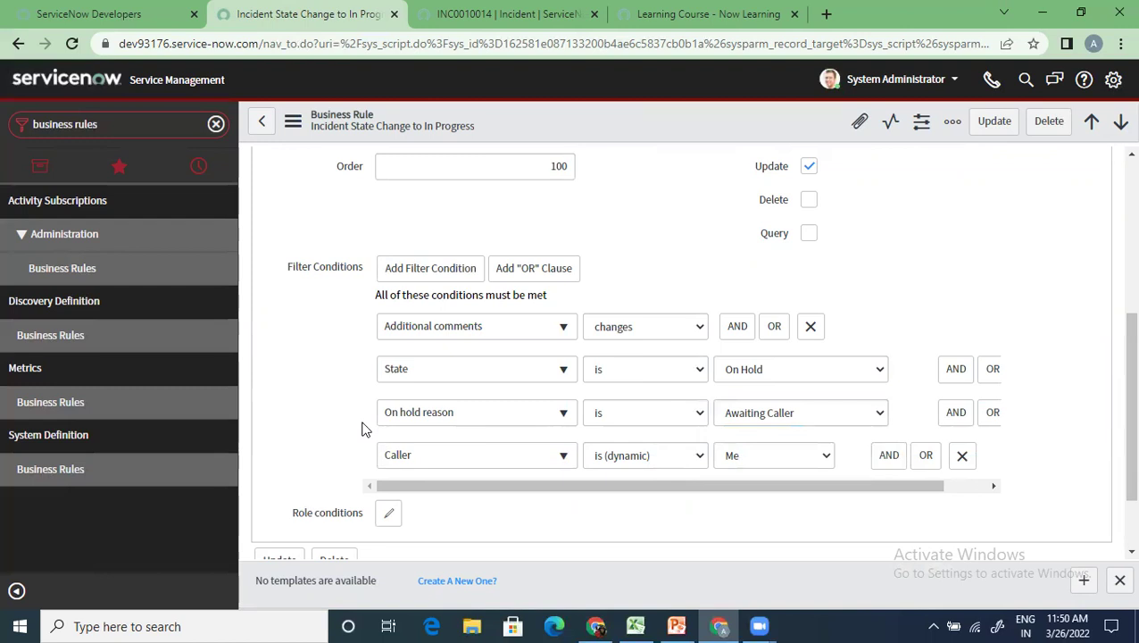
scroll(362, 430, "down", 1)
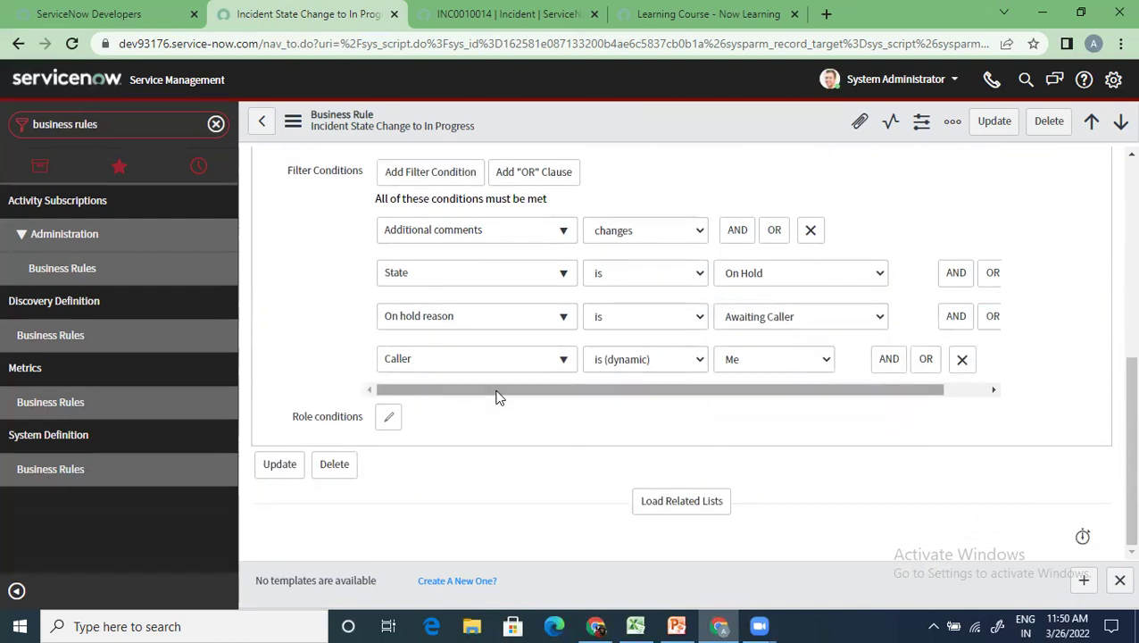
left_click(631, 361)
left_click(638, 293)
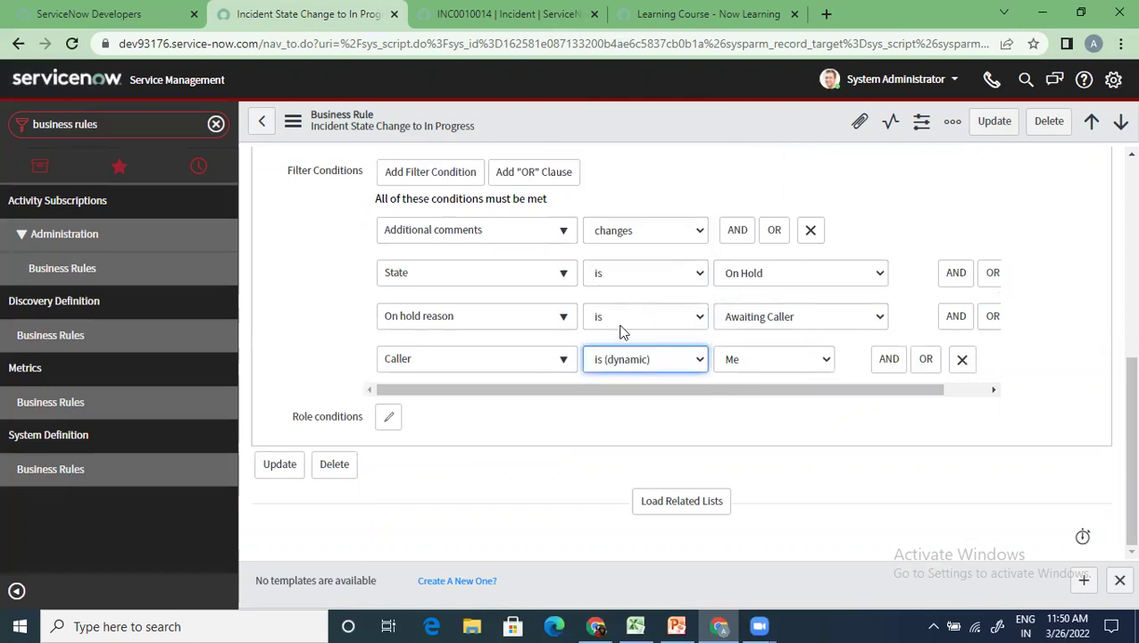
Load the related lists of the Incident State Change to In Progress rule
left_click(649, 499)
scroll(564, 477, "down", 1)
scroll(567, 480, "up", 4)
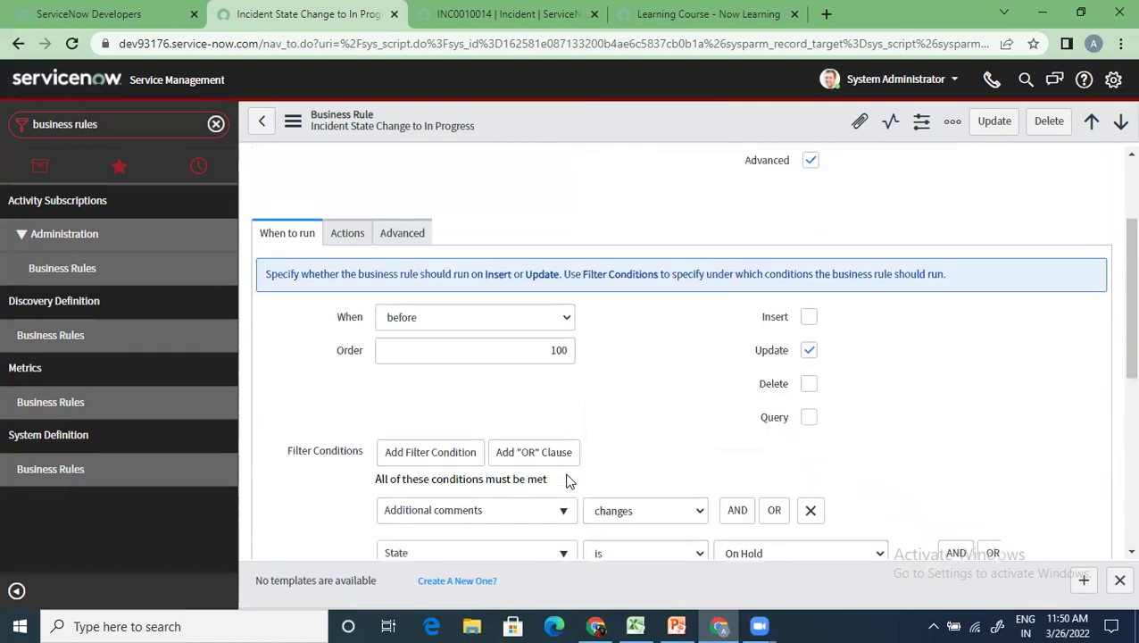
Review the field values that the Incident State Change to In Progress rule's actions set
left_click(348, 233)
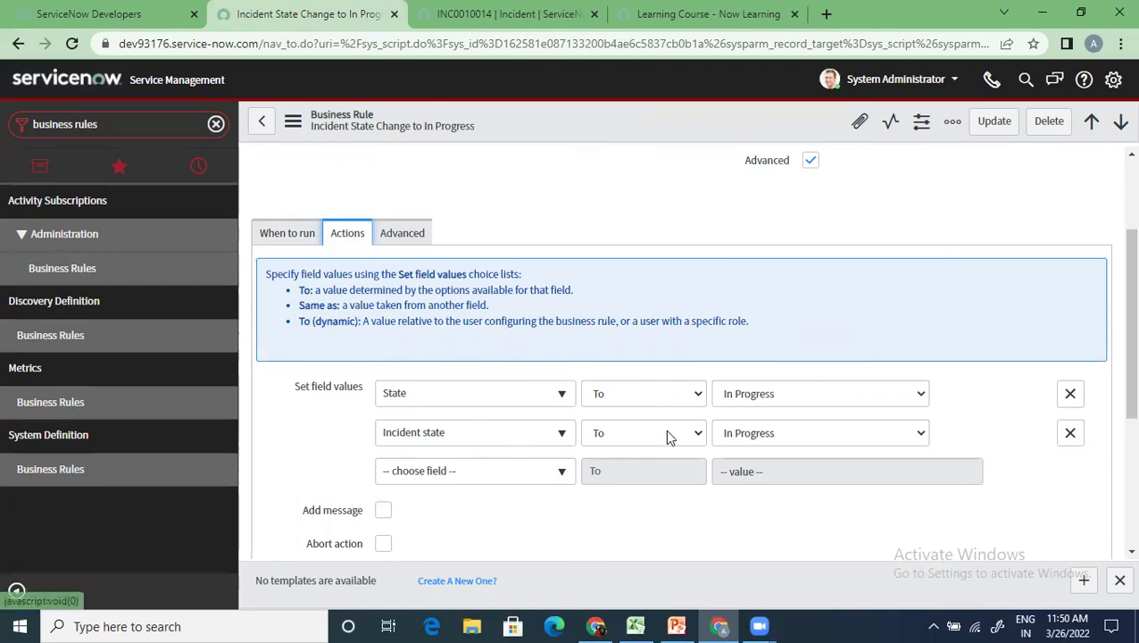
scroll(457, 481, "down", 1)
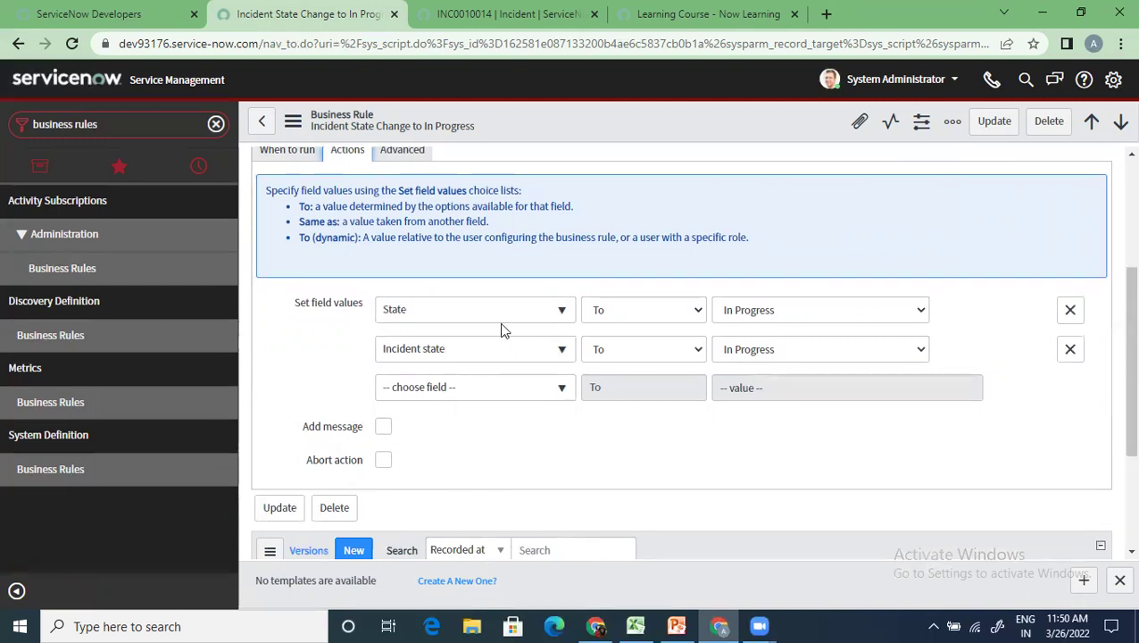
scroll(350, 399, "up", 1)
scroll(350, 399, "up", 2)
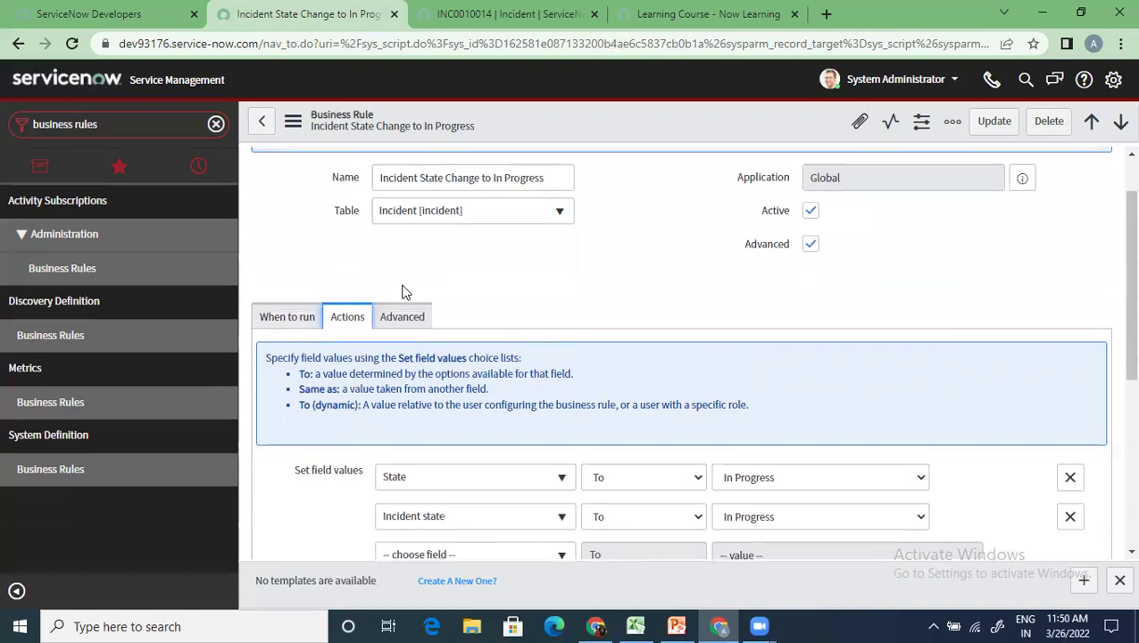
Check the Incident State Change to In Progress rule's script, and go over its run conditions once more
left_click(399, 324)
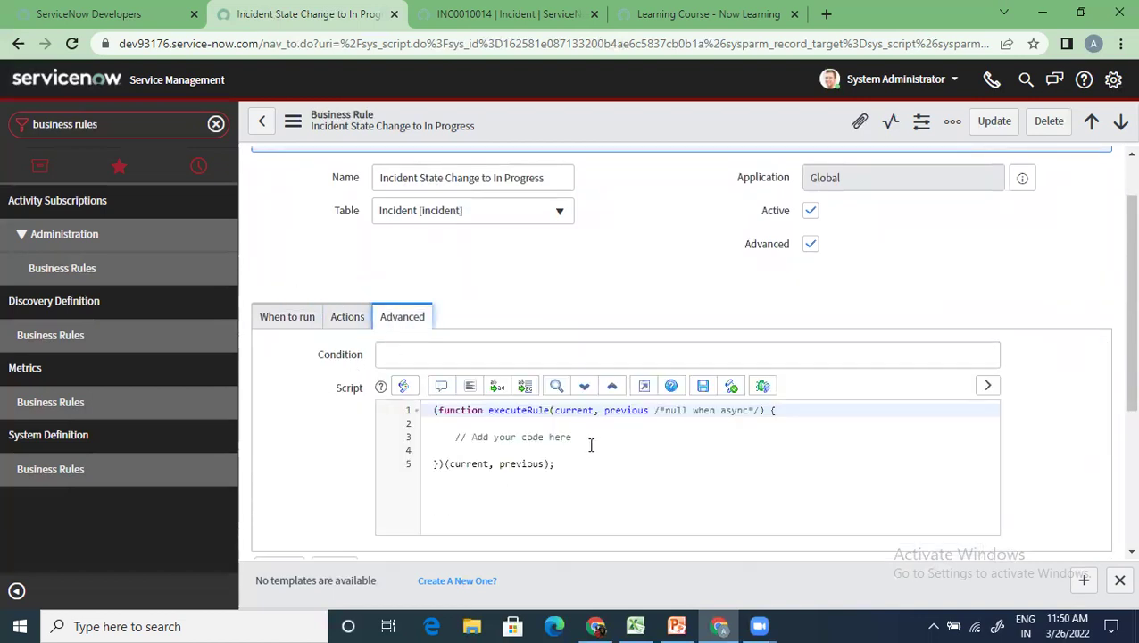
left_click(284, 315)
scroll(750, 511, "down", 4)
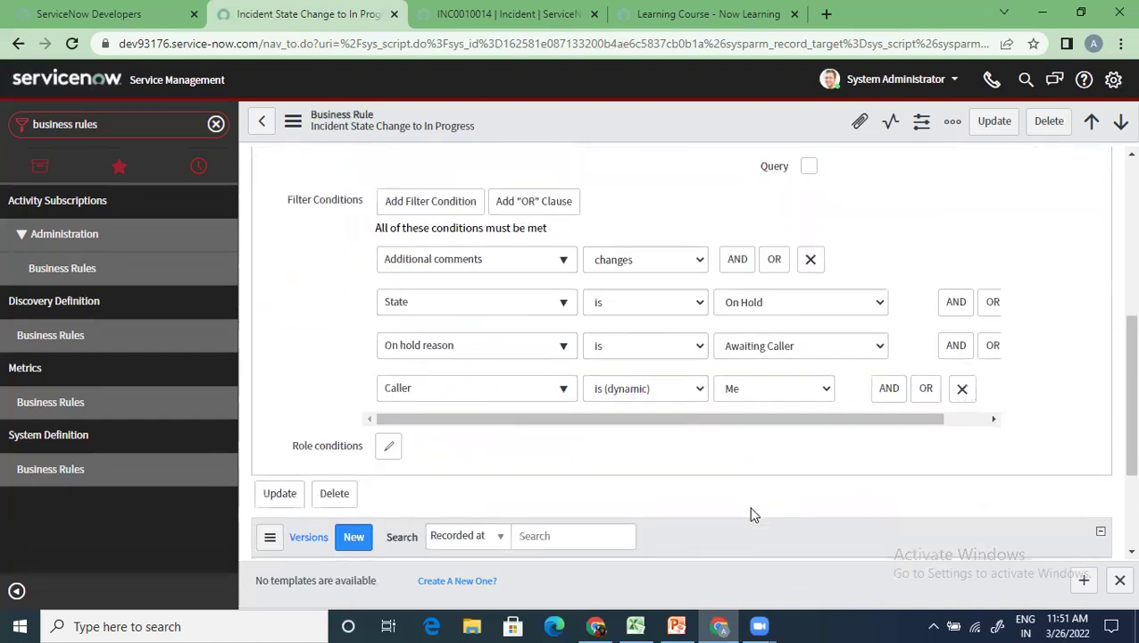
scroll(750, 515, "down", 1)
scroll(751, 514, "up", 10)
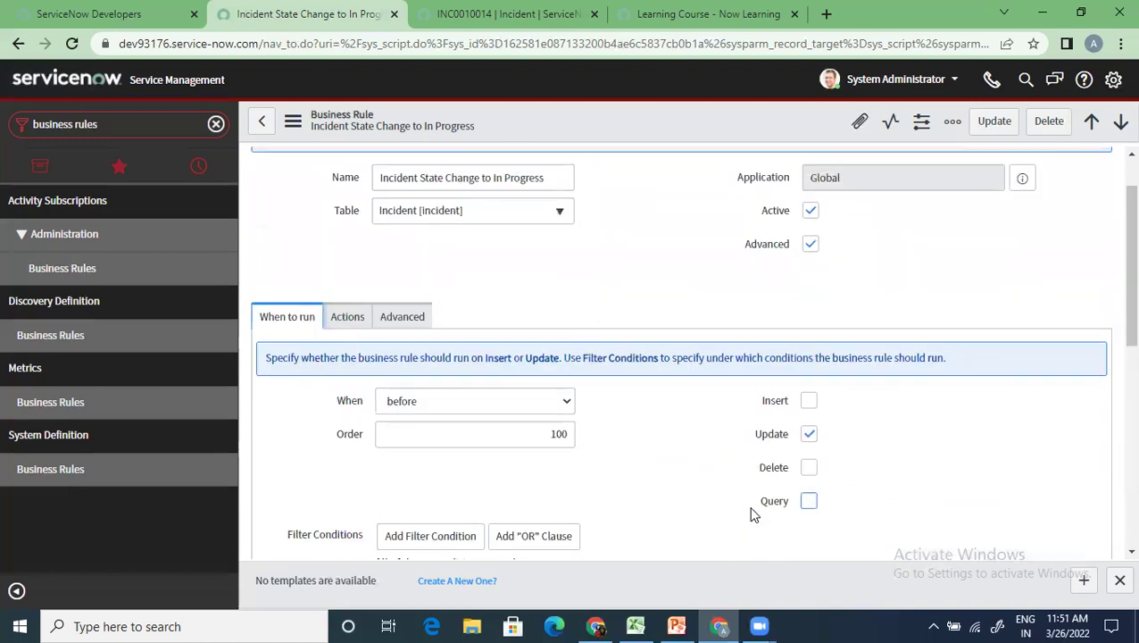
Try the after, async and display timings for the Incident State Change to In Progress rule, and restore before
scroll(750, 514, "down", 2)
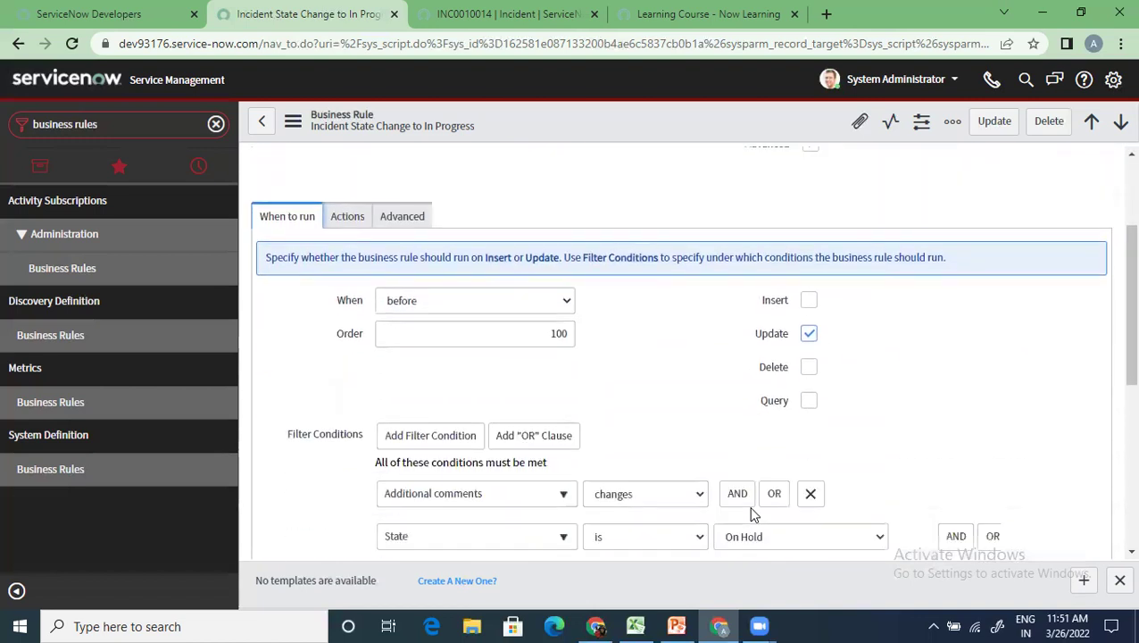
left_click(512, 300)
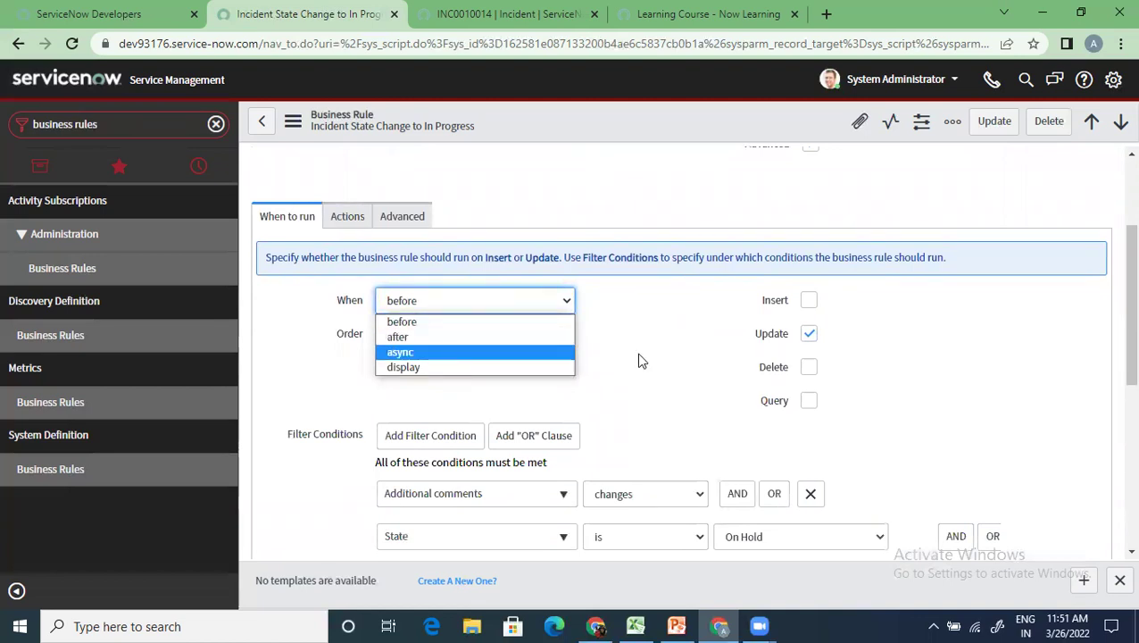
left_click(571, 336)
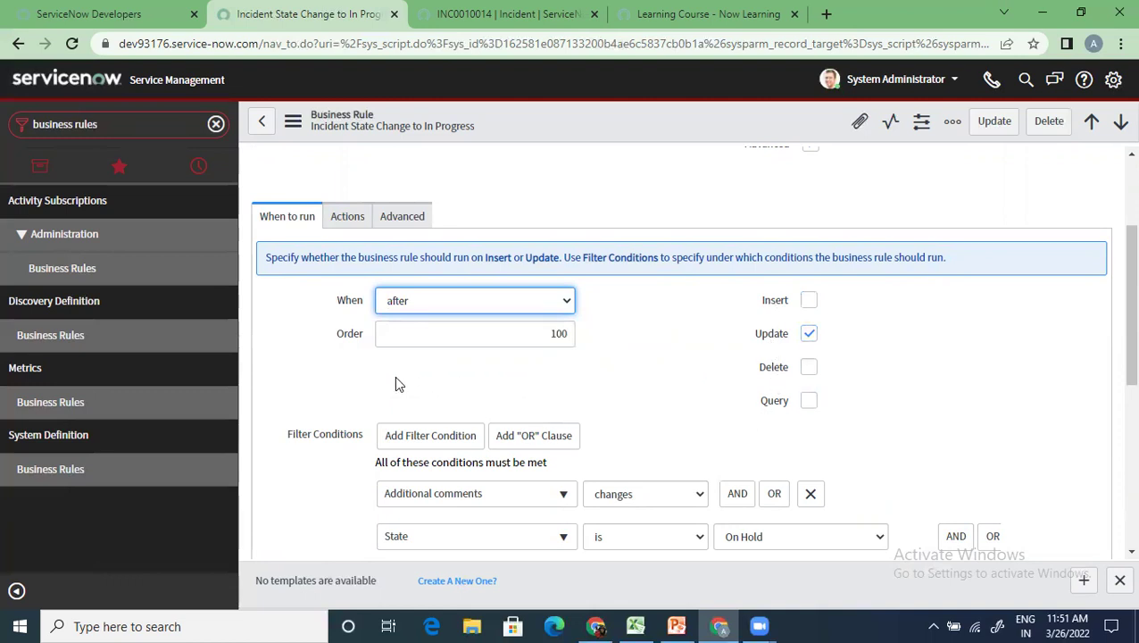
left_click(435, 305)
left_click(411, 353)
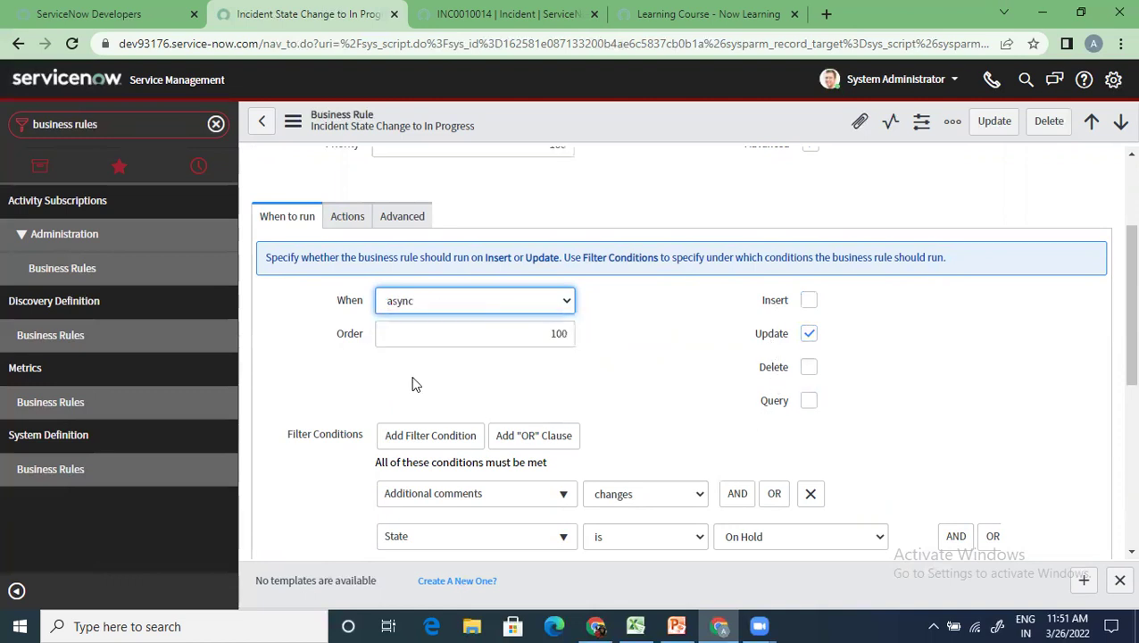
scroll(414, 353, "up", 2)
scroll(412, 357, "down", 1)
scroll(411, 369, "down", 1)
left_click(426, 302)
left_click(416, 366)
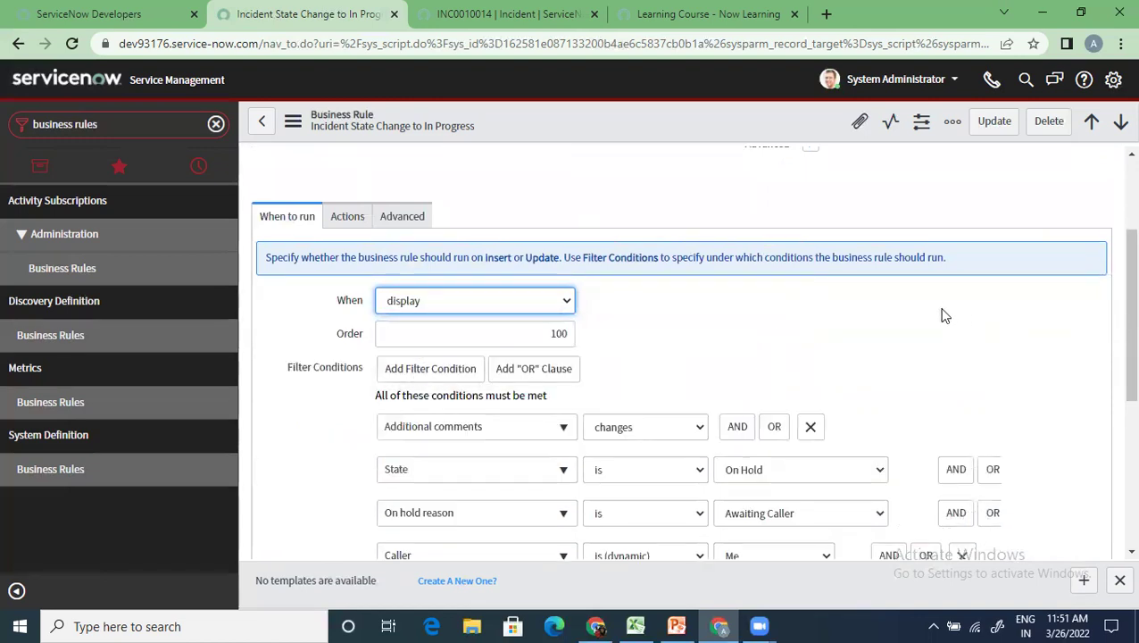
left_click(493, 307)
left_click(457, 322)
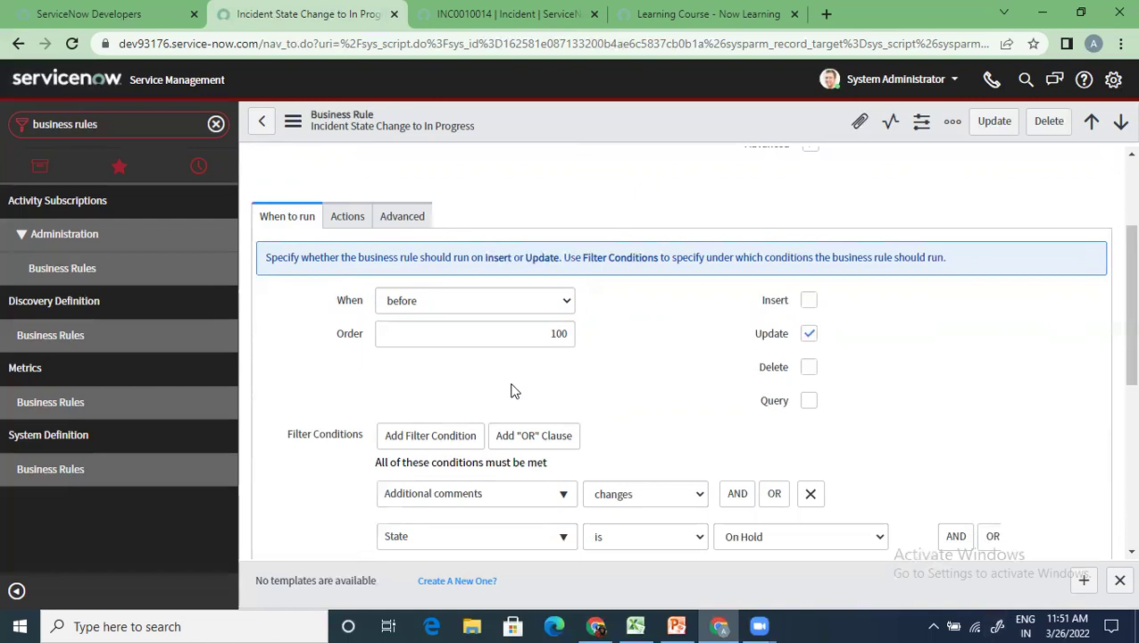
scroll(513, 390, "up", 2)
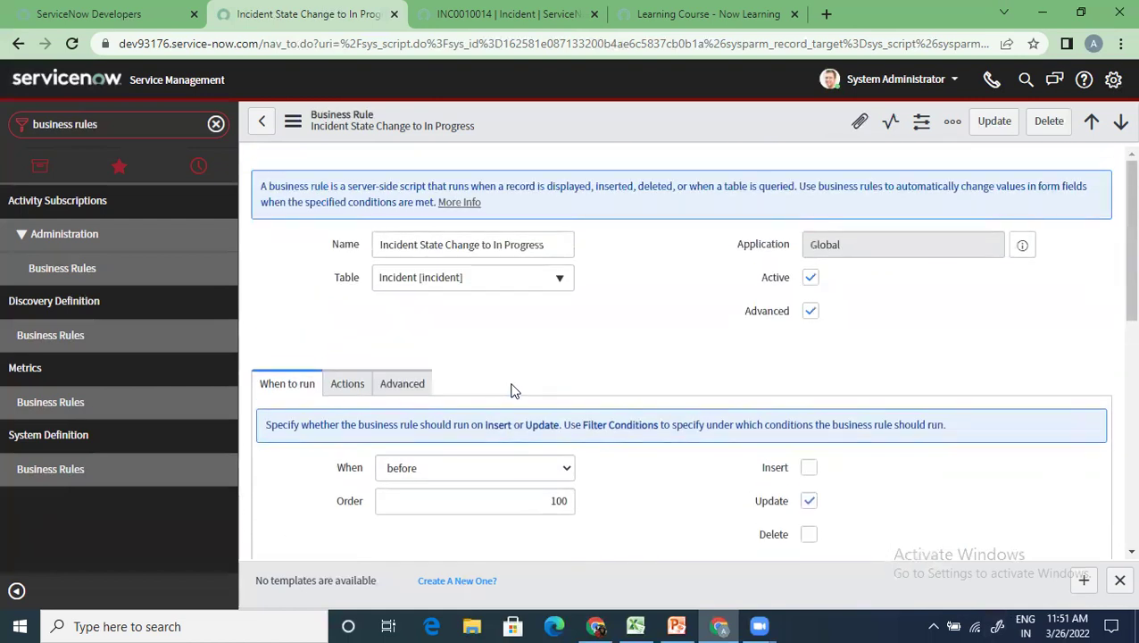
scroll(506, 409, "down", 4)
scroll(506, 409, "up", 2)
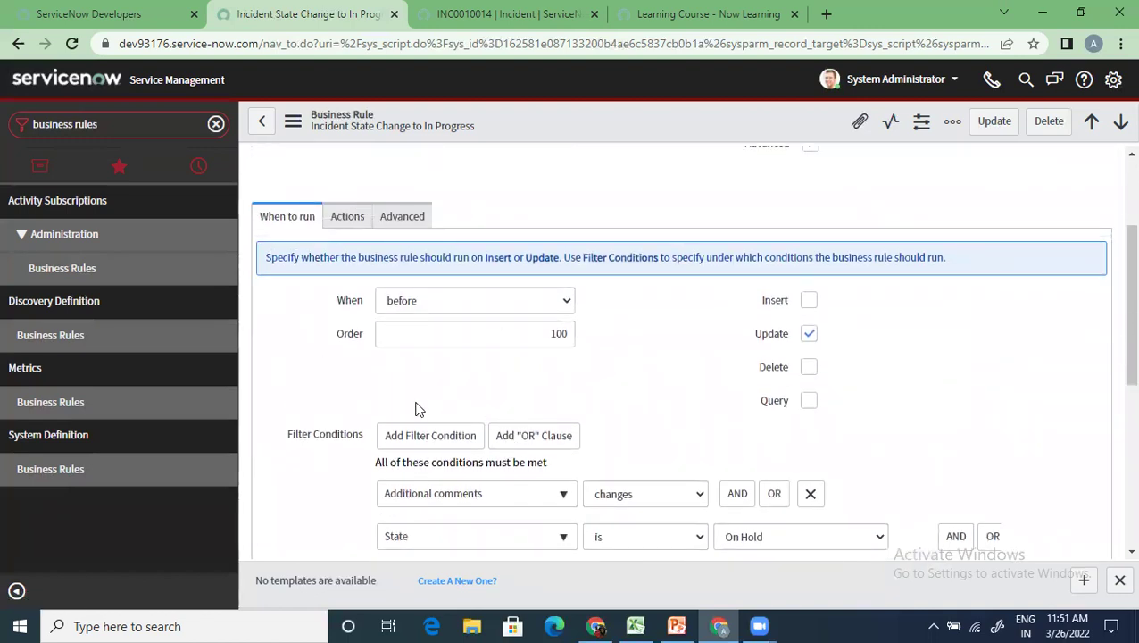
scroll(414, 411, "up", 2)
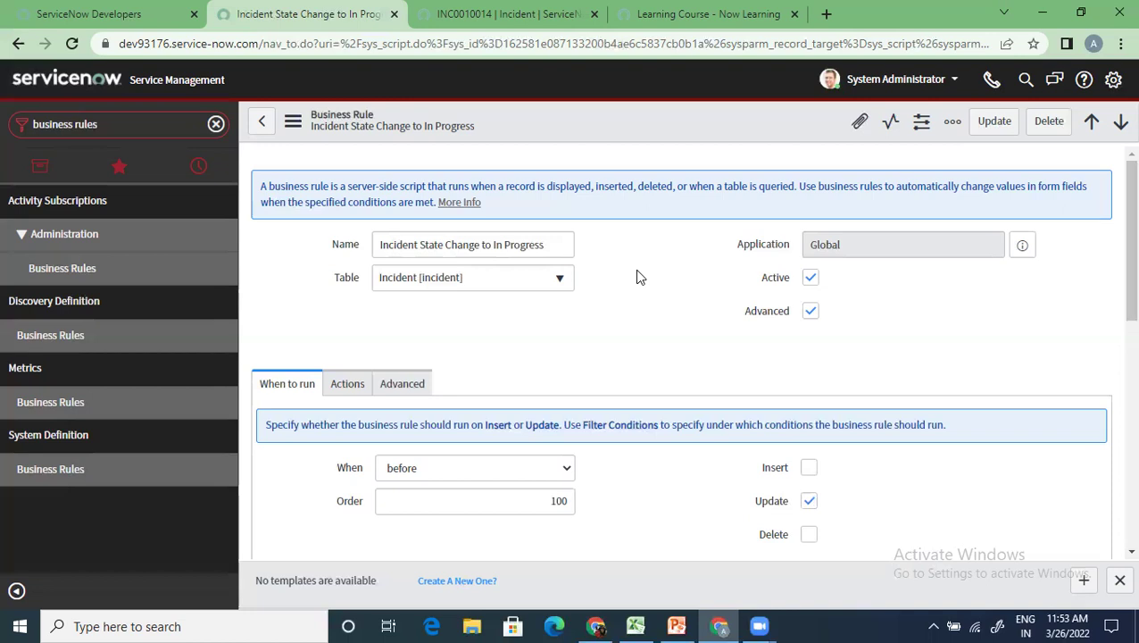
Check the Scripting – Client/Server Side slide in PowerPoint, and return to ServiceNow to look up flow scripts among the modules
left_click(677, 626)
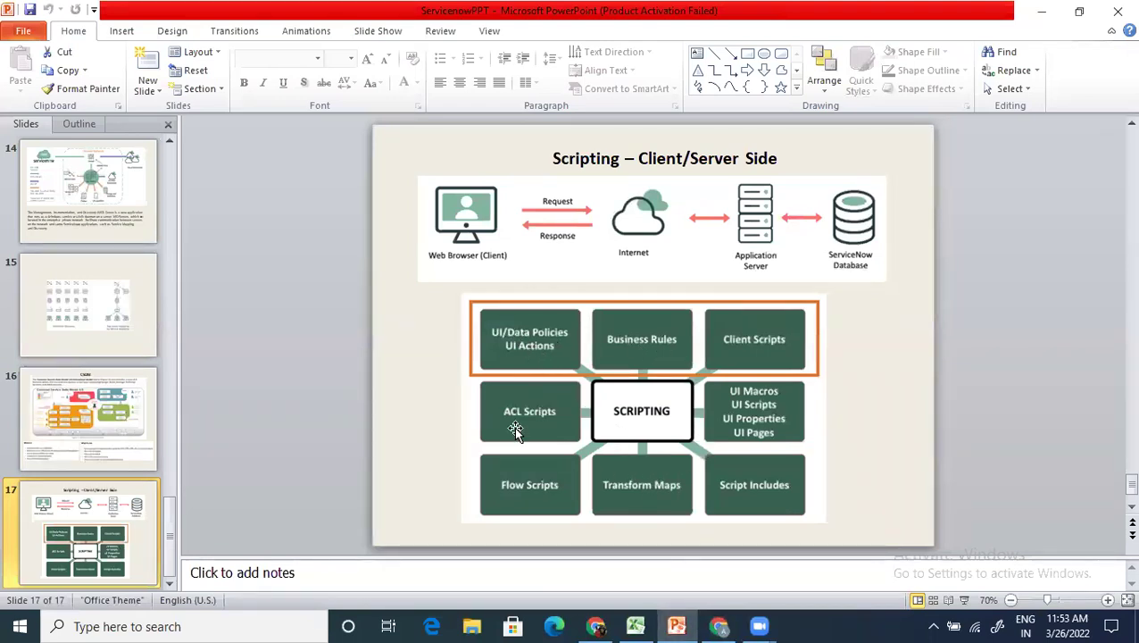
key("alt")
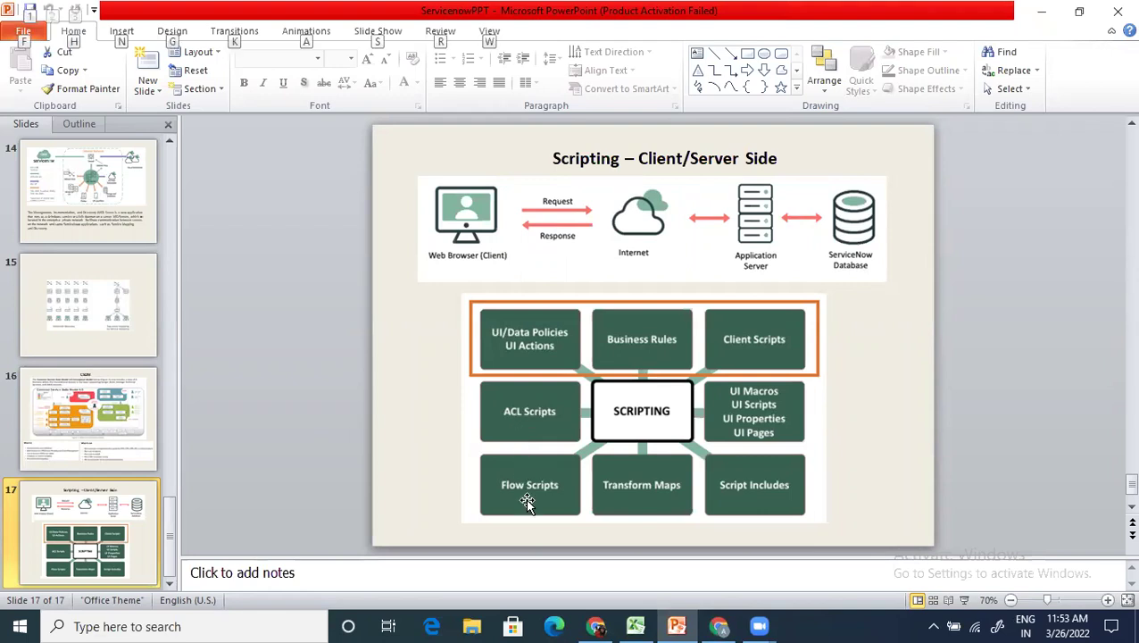
key("alt+Tab")
left_click(143, 121)
type("flo sxri")
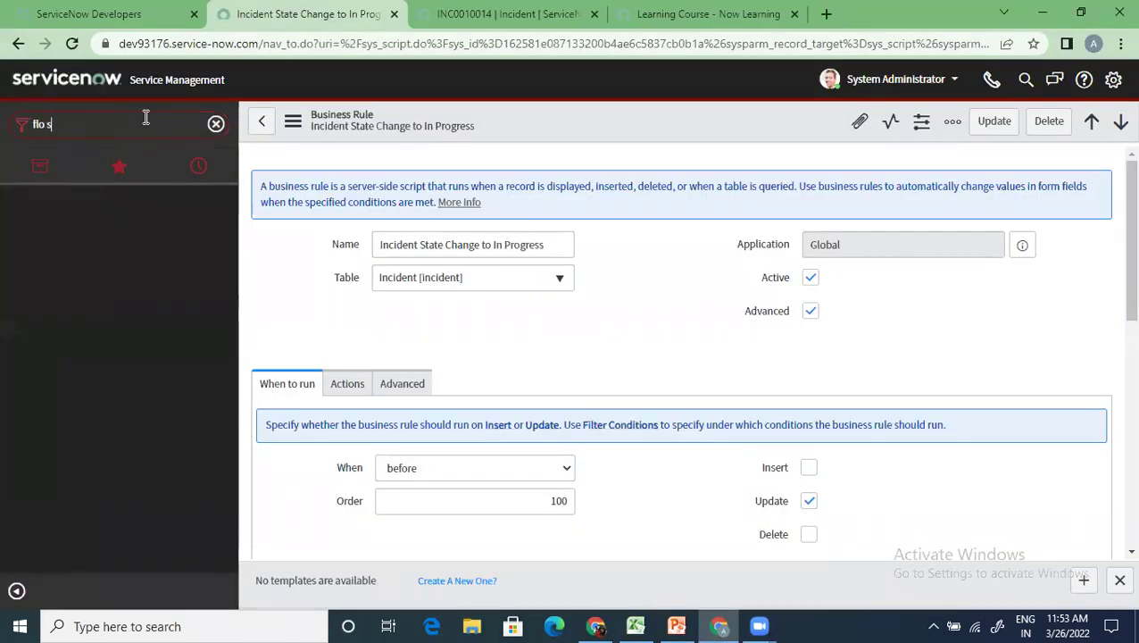
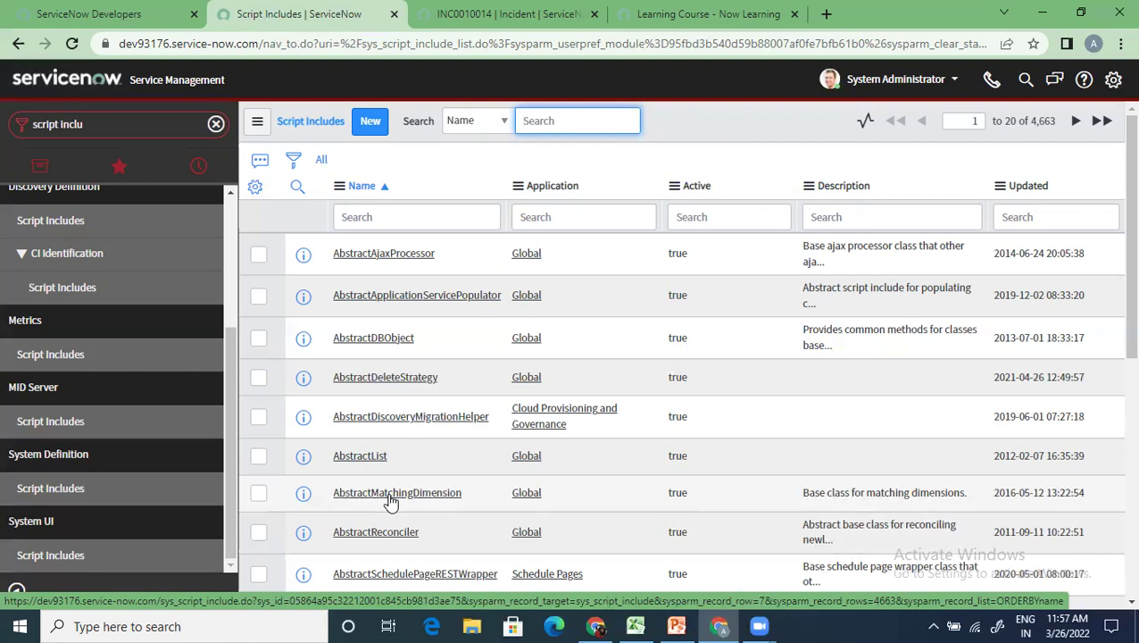
Clear the script includes filter from the navigator, and view the Self-Service Homepage and the Business Applications list
scroll(122, 357, "up", 1)
scroll(121, 357, "up", 1)
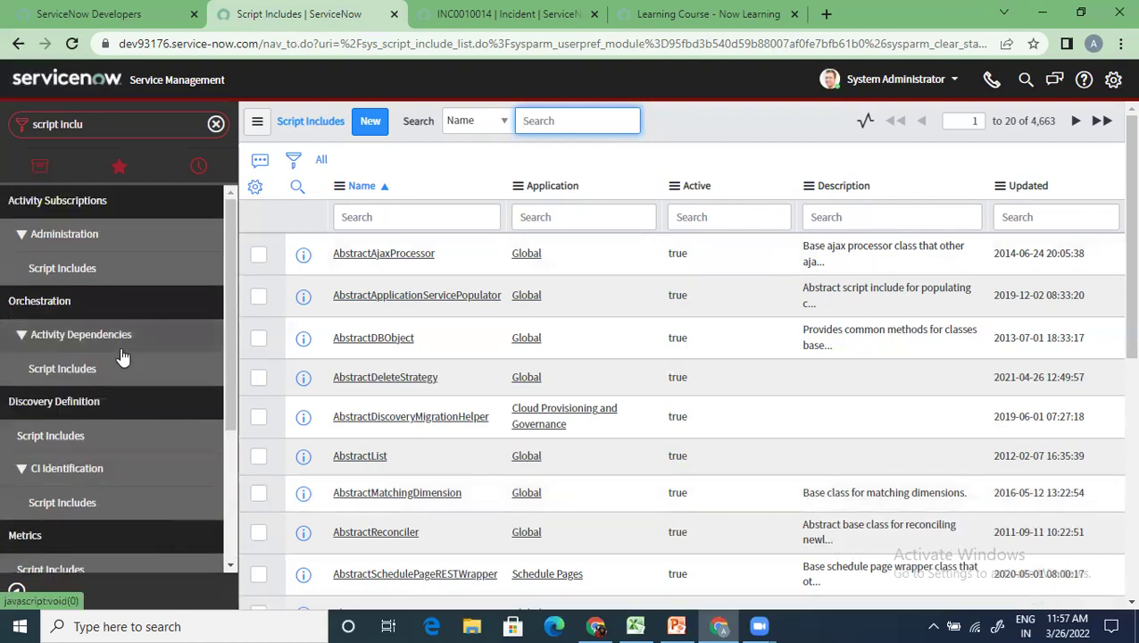
left_click(215, 123)
left_click(99, 240)
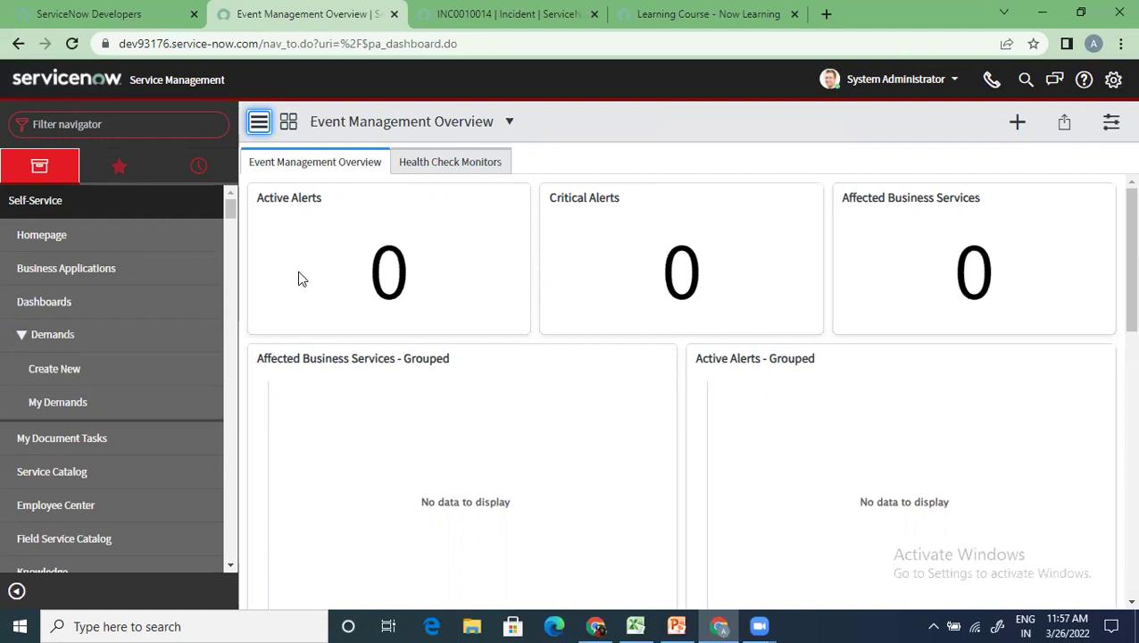
left_click(63, 267)
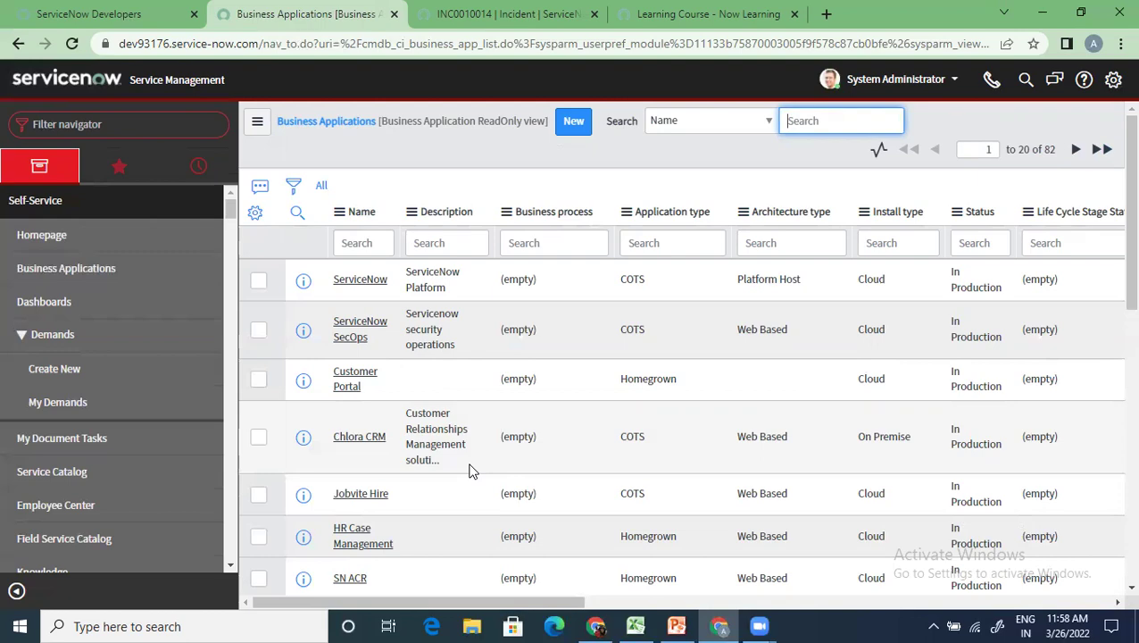
Switch to Excel to point out Migration and Integration in the course content, and return to ServiceNow
left_click(635, 626)
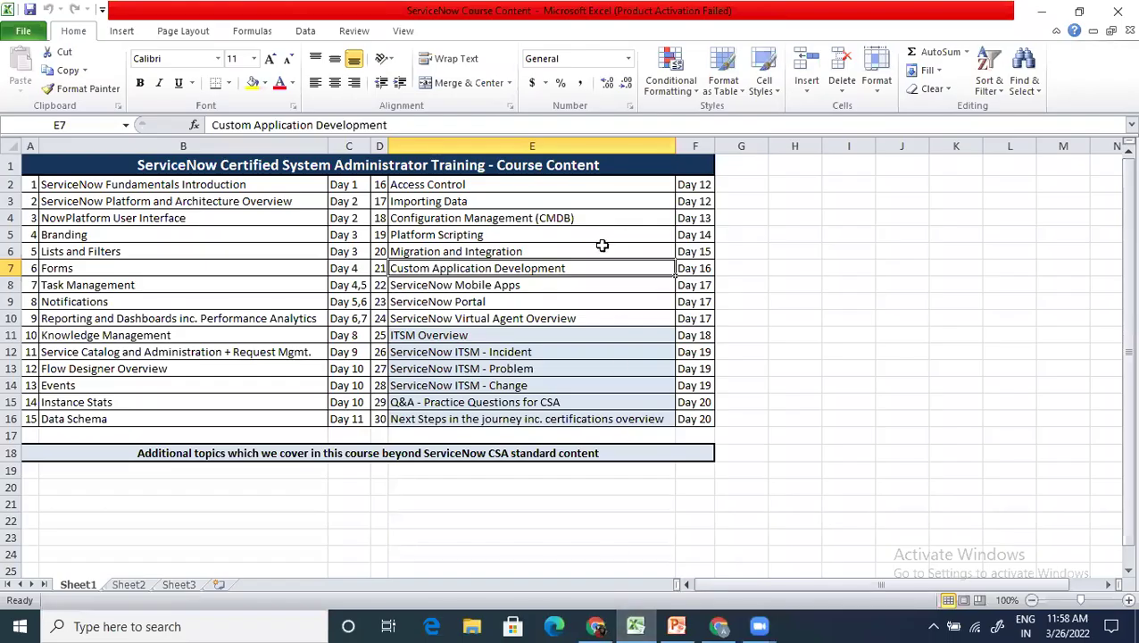
left_click(602, 251)
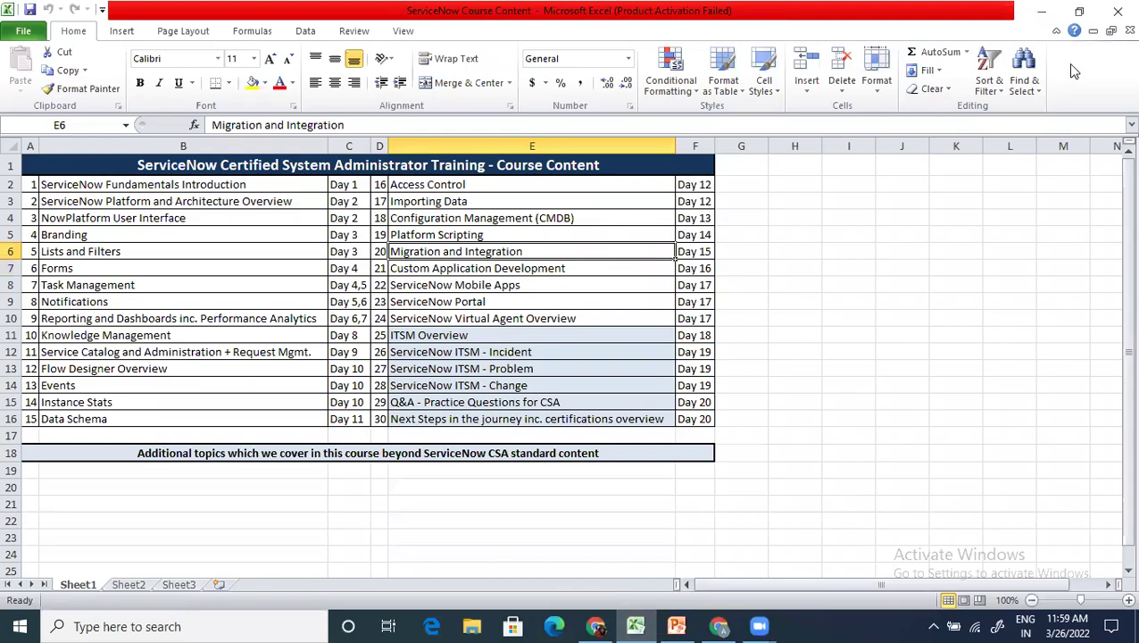
left_click(1041, 11)
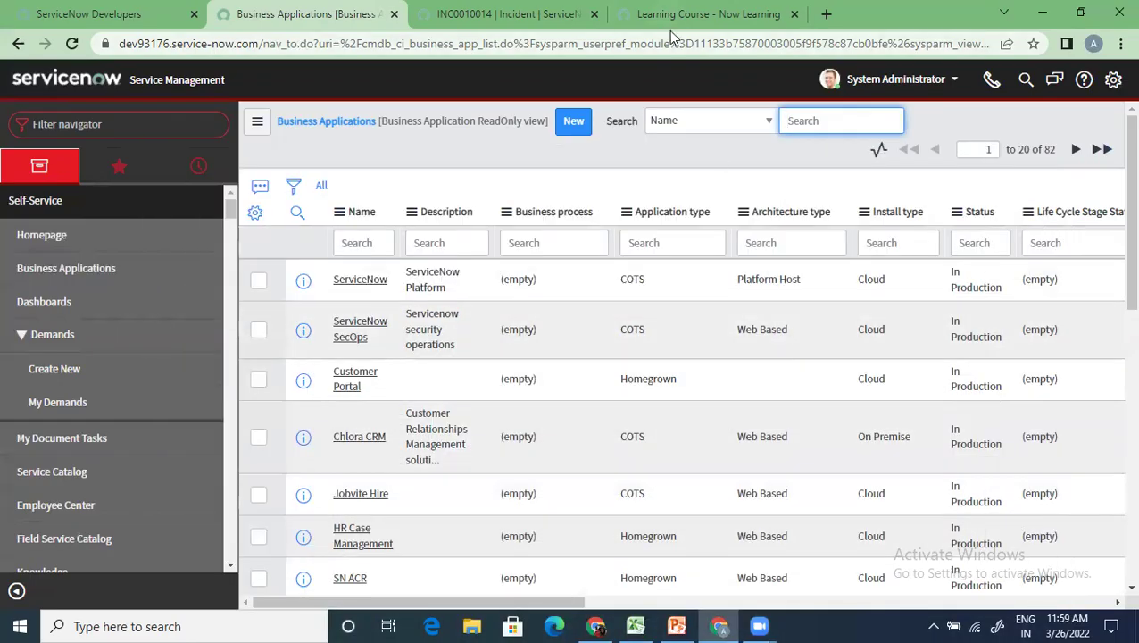